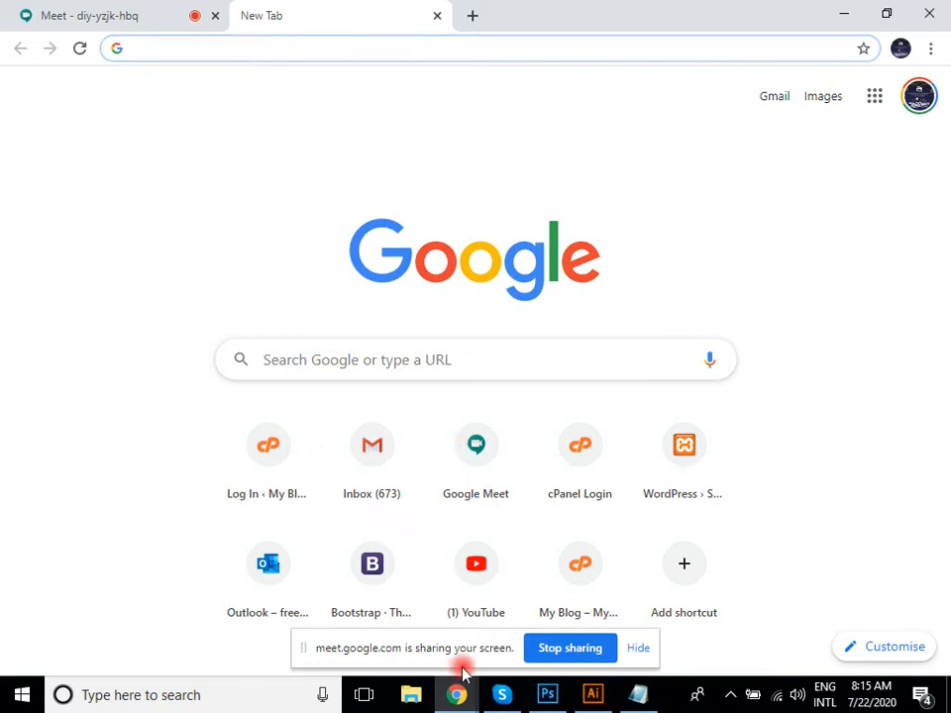
Switch to Notepad and bring up the notes on Facebook cover size and on device and print resolution.
click(637, 693)
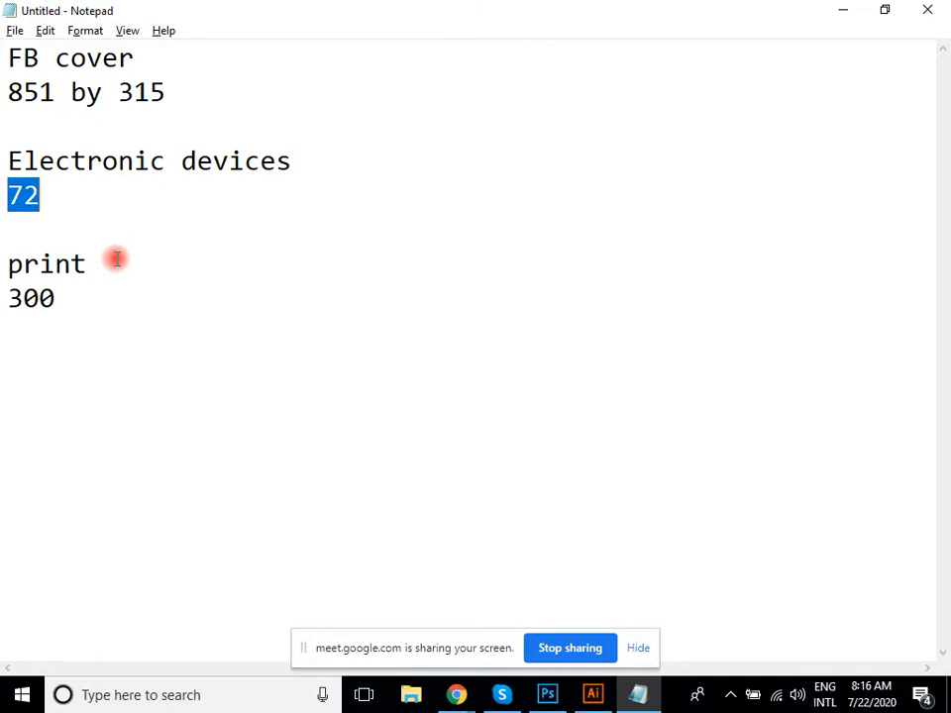
click(732, 694)
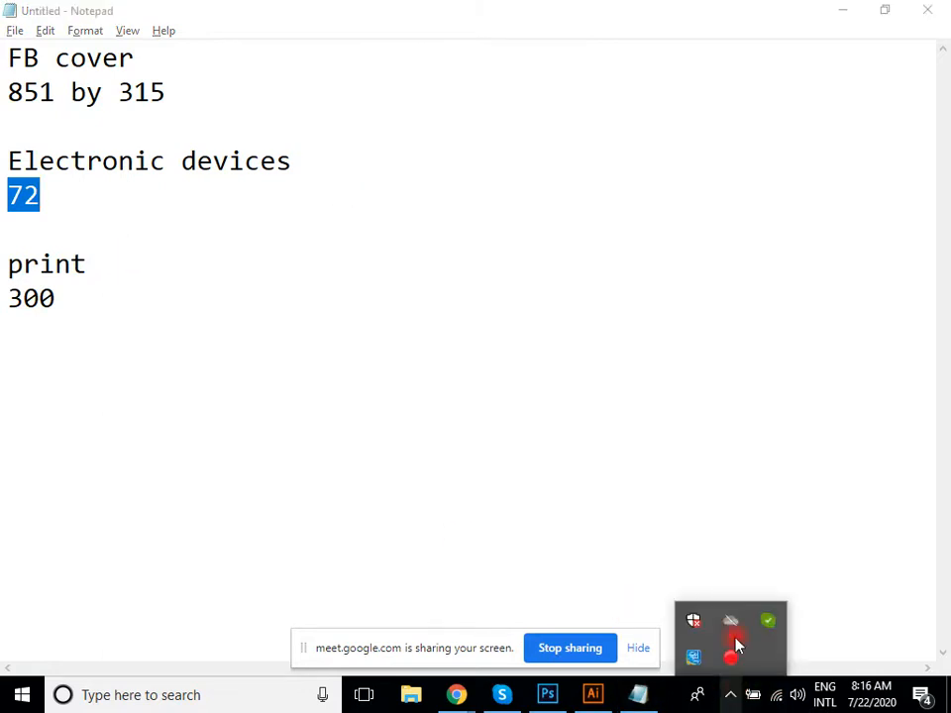
click(734, 661)
click(424, 433)
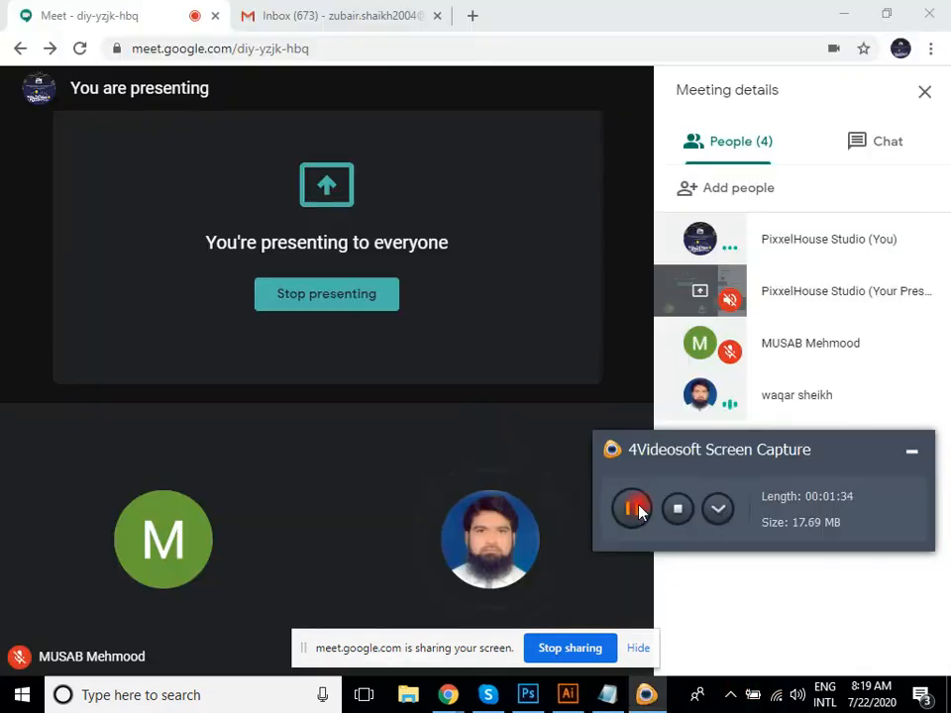
click(625, 694)
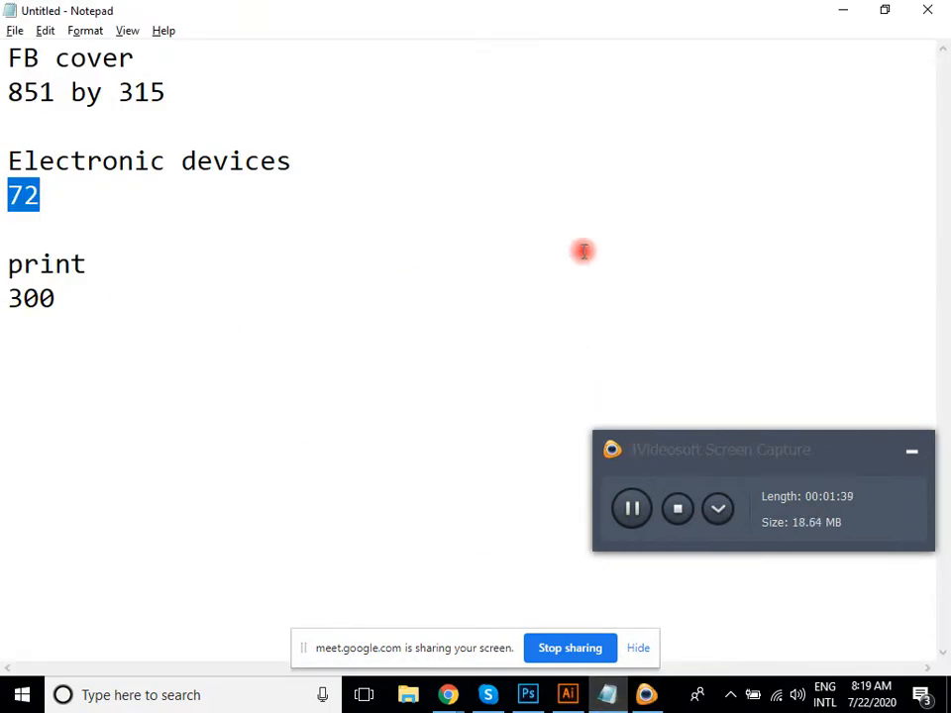
click(909, 450)
click(253, 191)
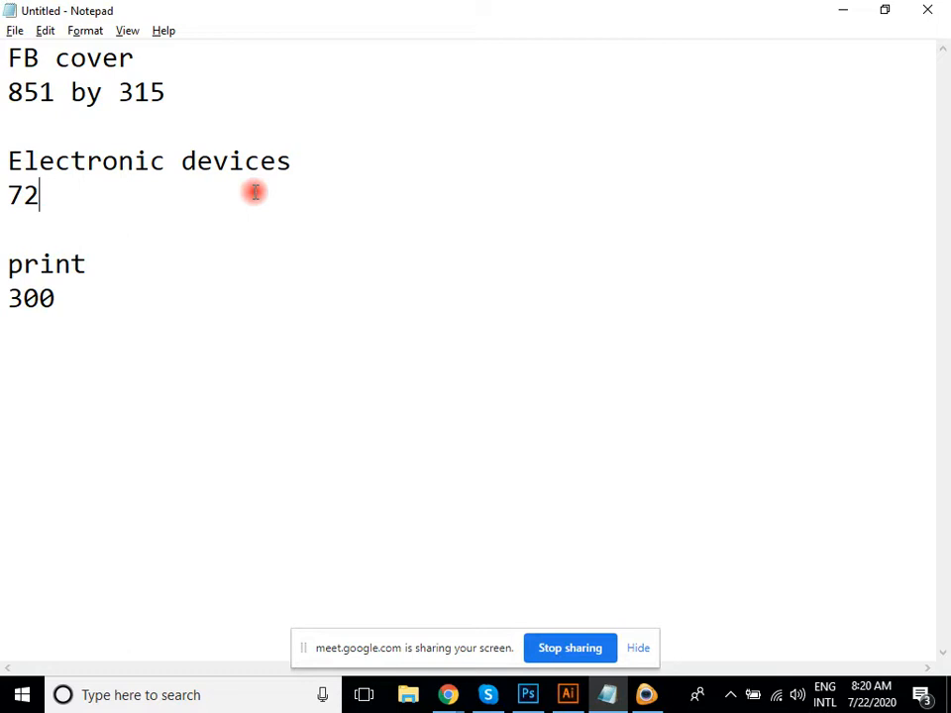
Switch to Chrome and search Google for "film fb cover" in a new tab.
mouse_move(440, 693)
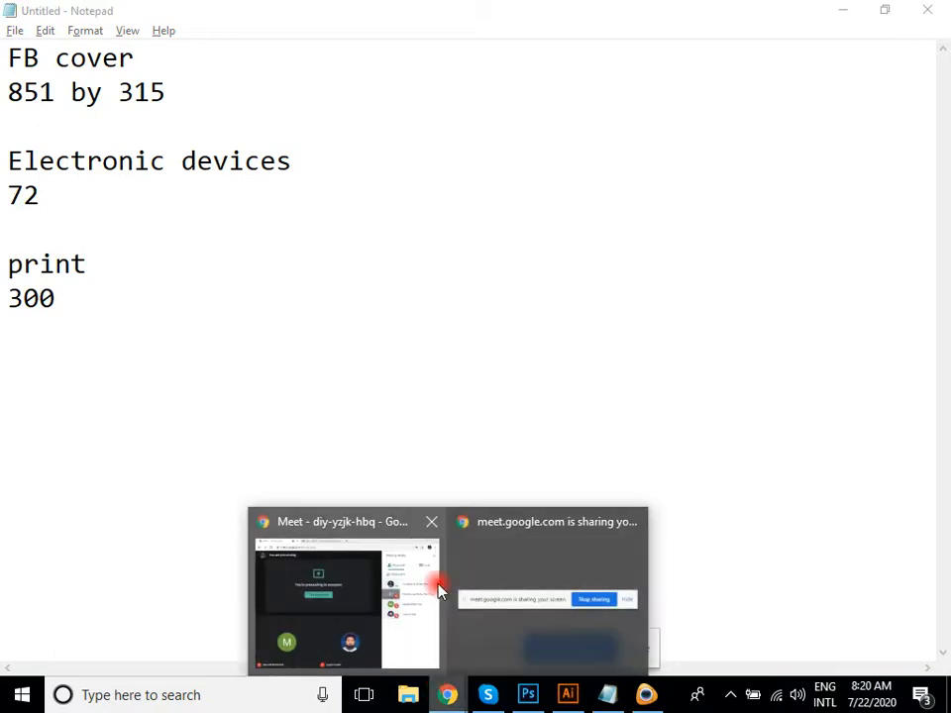
click(435, 584)
click(472, 15)
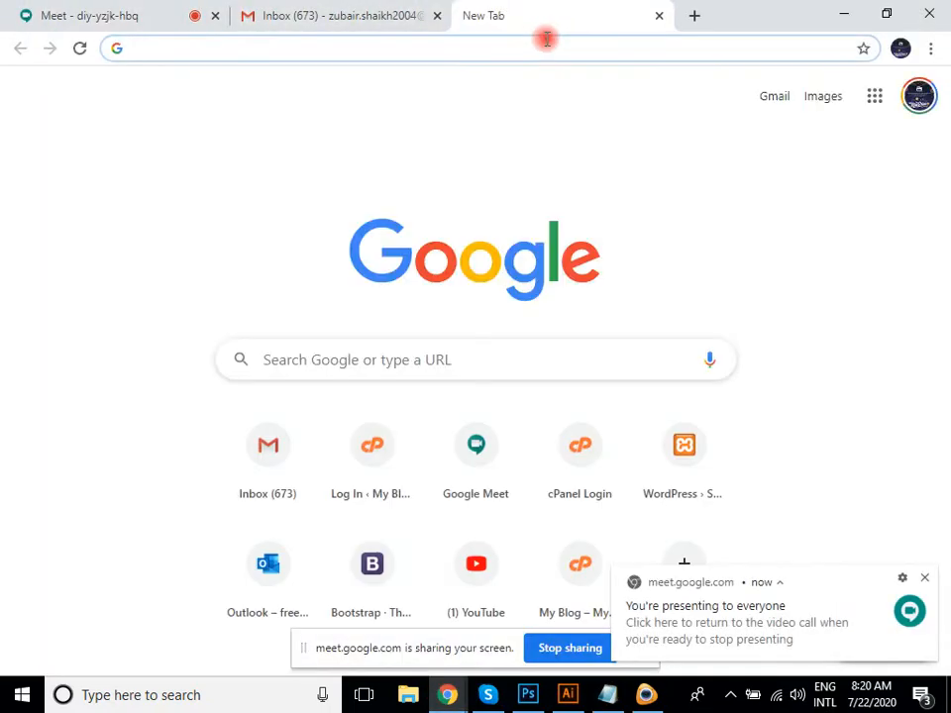
text(f)
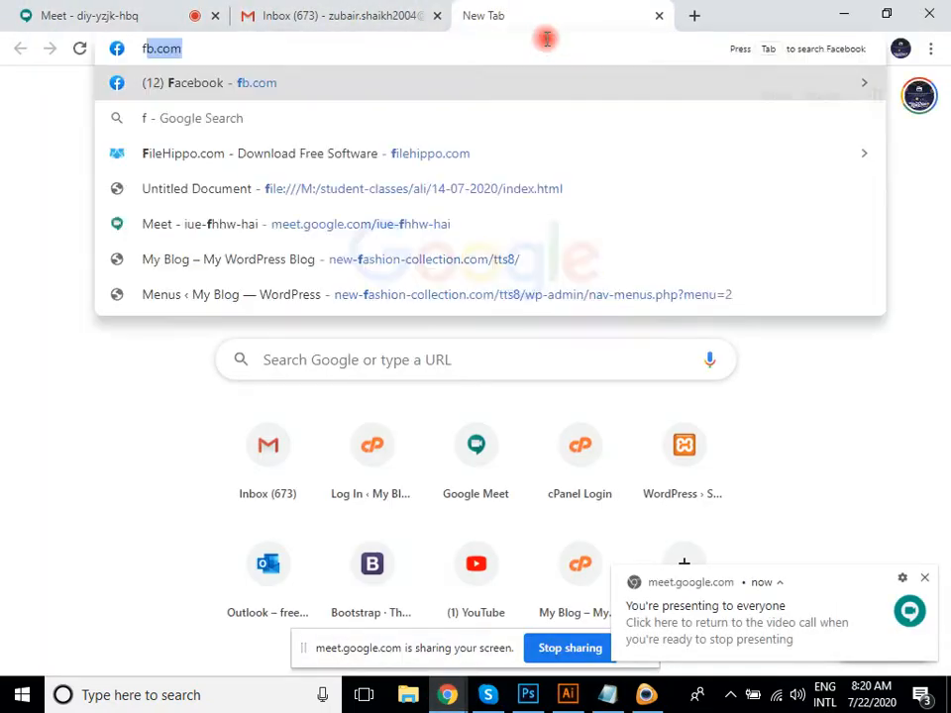
text(ilm c)
key(BackSpace)
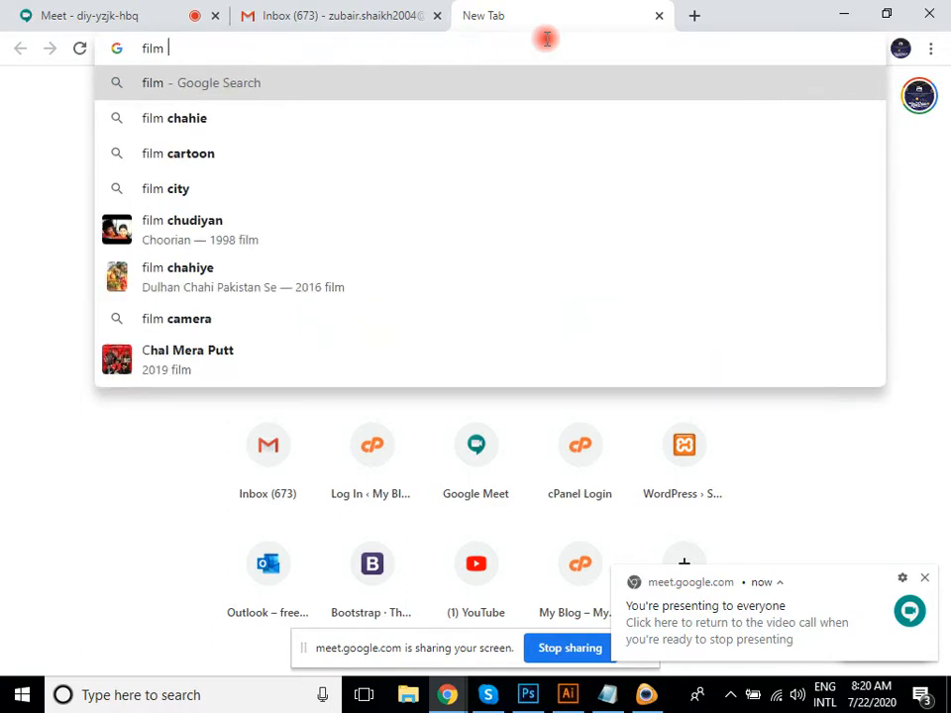
text(fb cover)
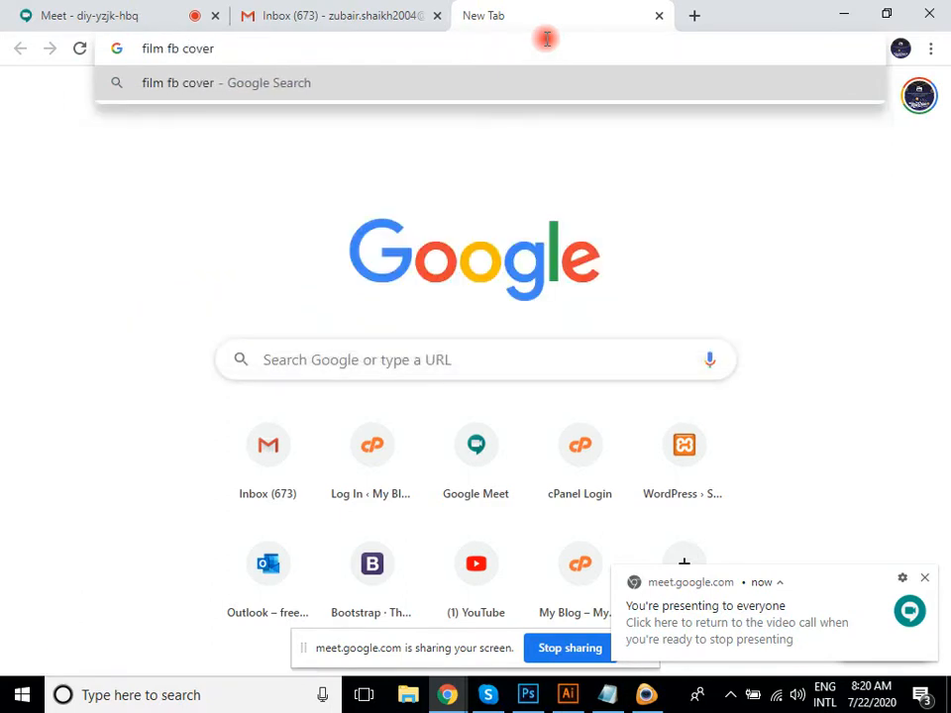
key(Return)
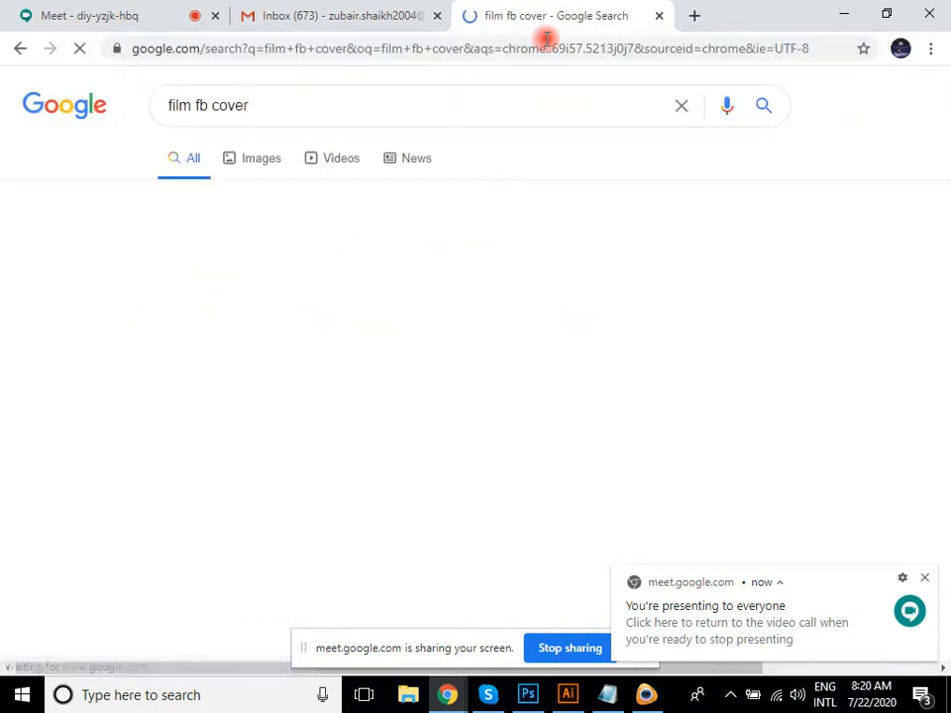
Change the Google search to "film facebook cover".
click(210, 104)
key(BackSpace)
text(ace)
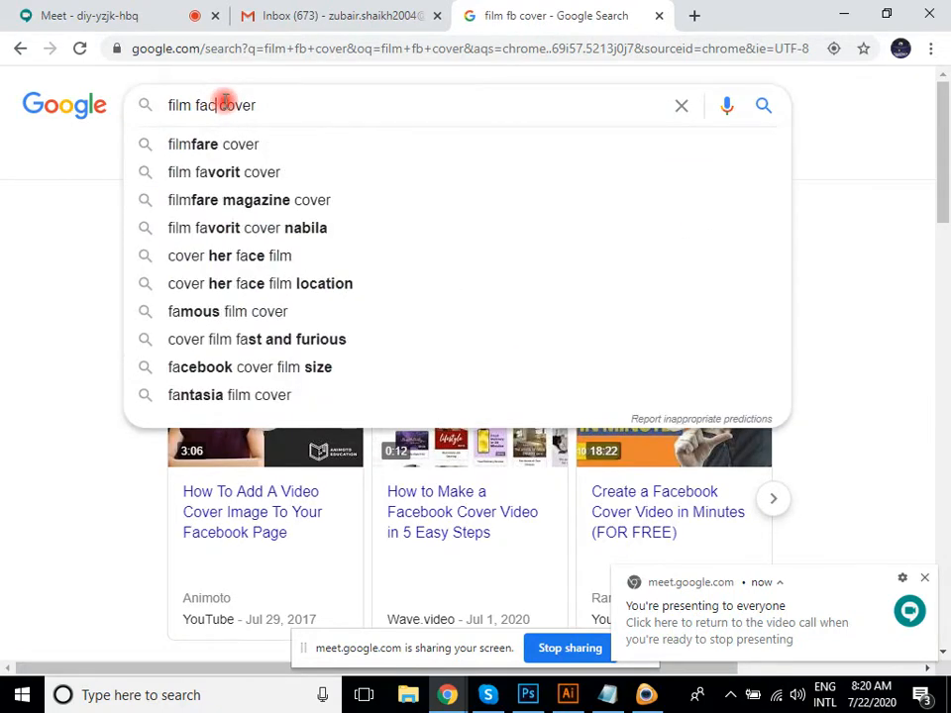
text(book)
key(Return)
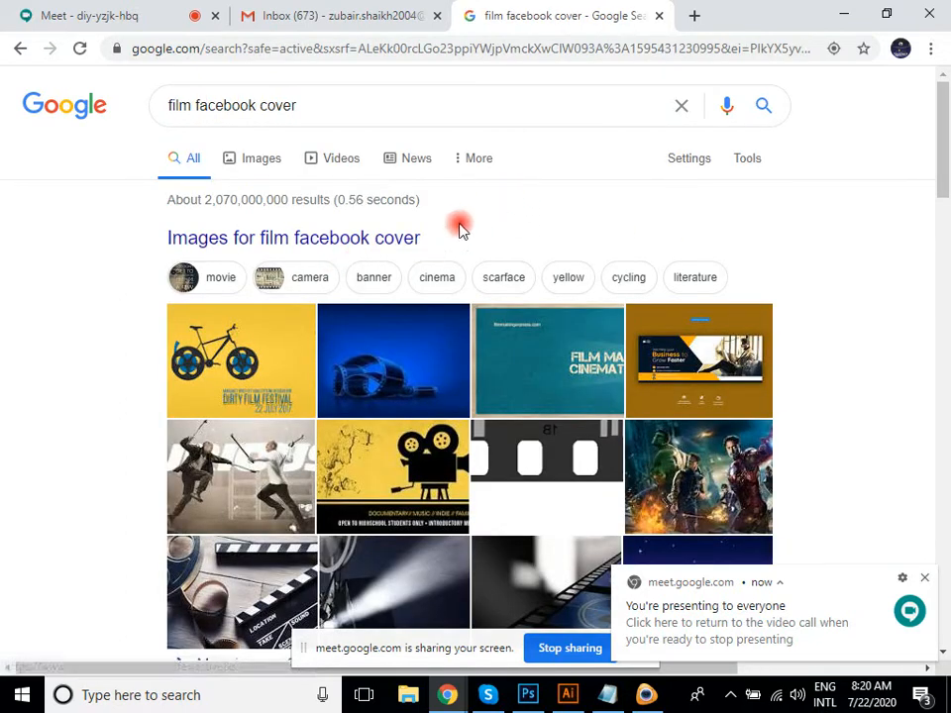
Show the image results for the film Facebook cover search and examine the cover designs.
click(248, 159)
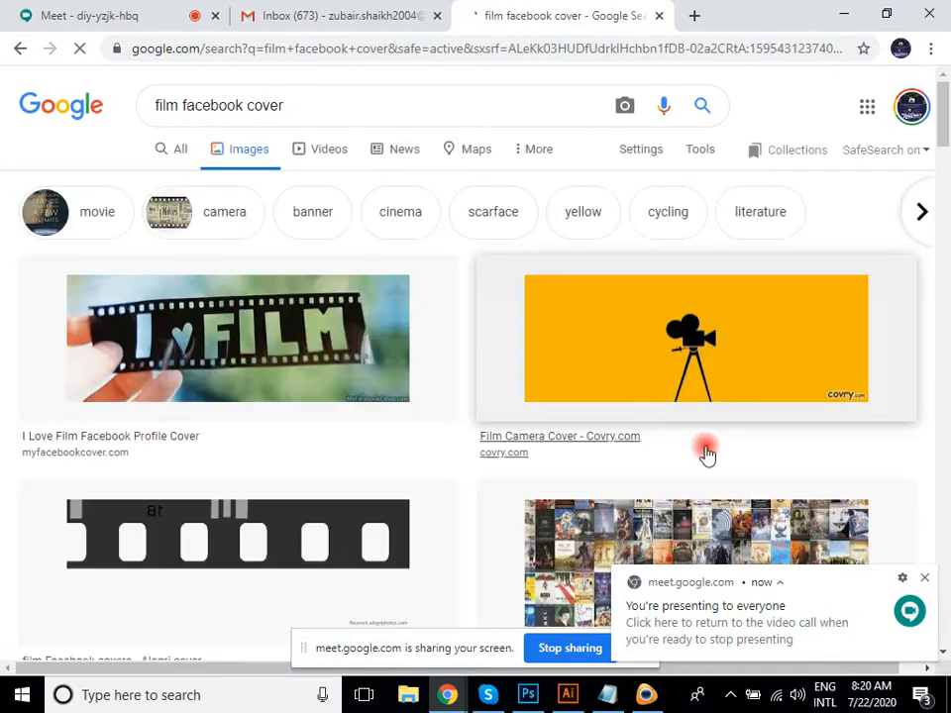
scroll(664, 444, down, 2)
scroll(539, 346, down, 2)
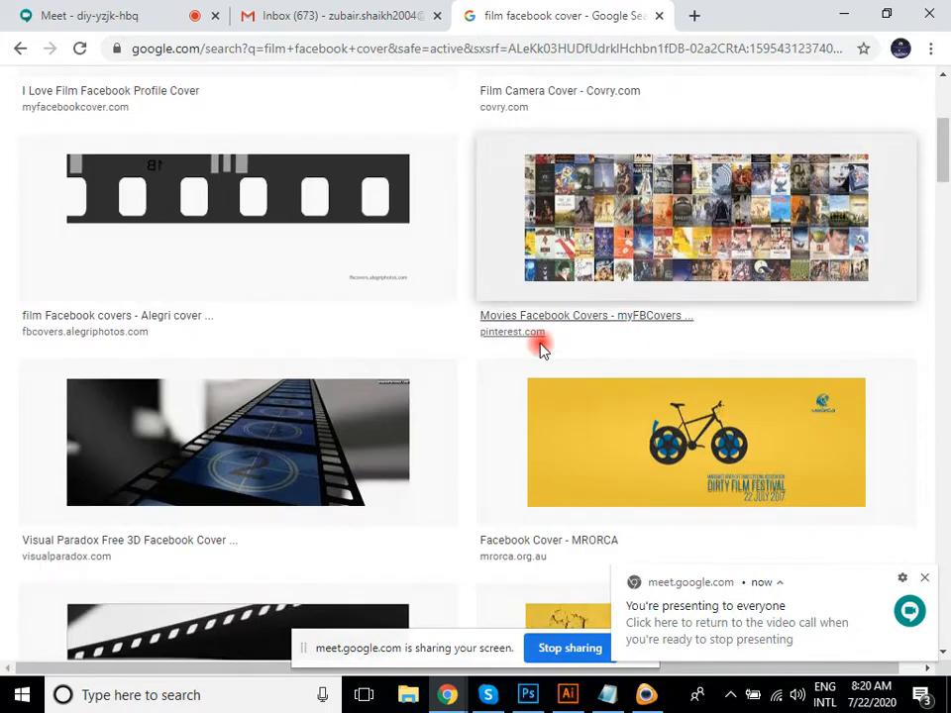
scroll(357, 370, down, 5)
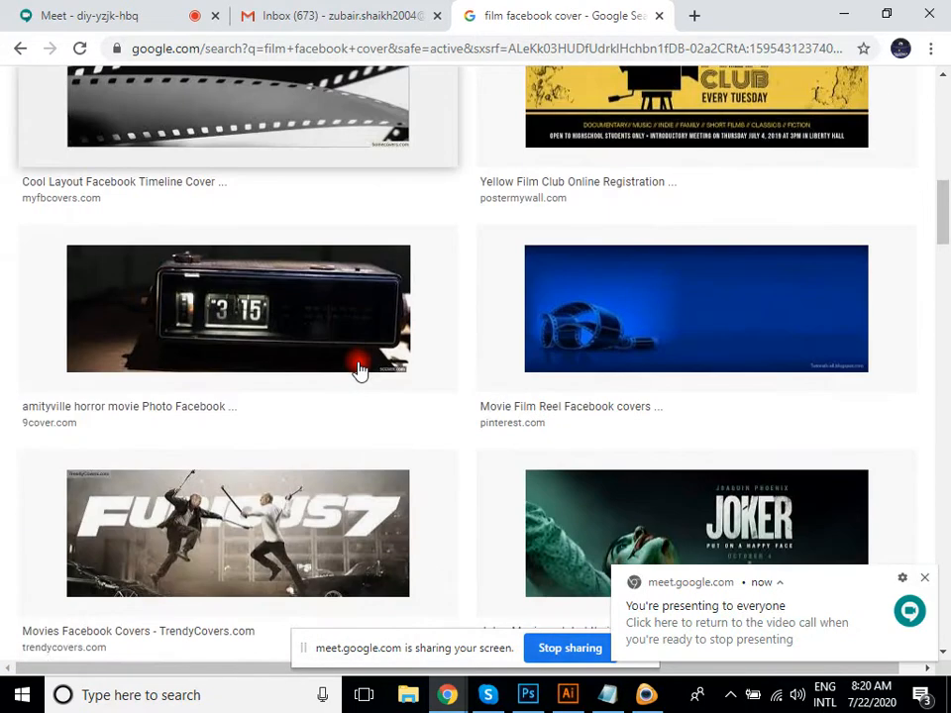
scroll(658, 312, down, 2)
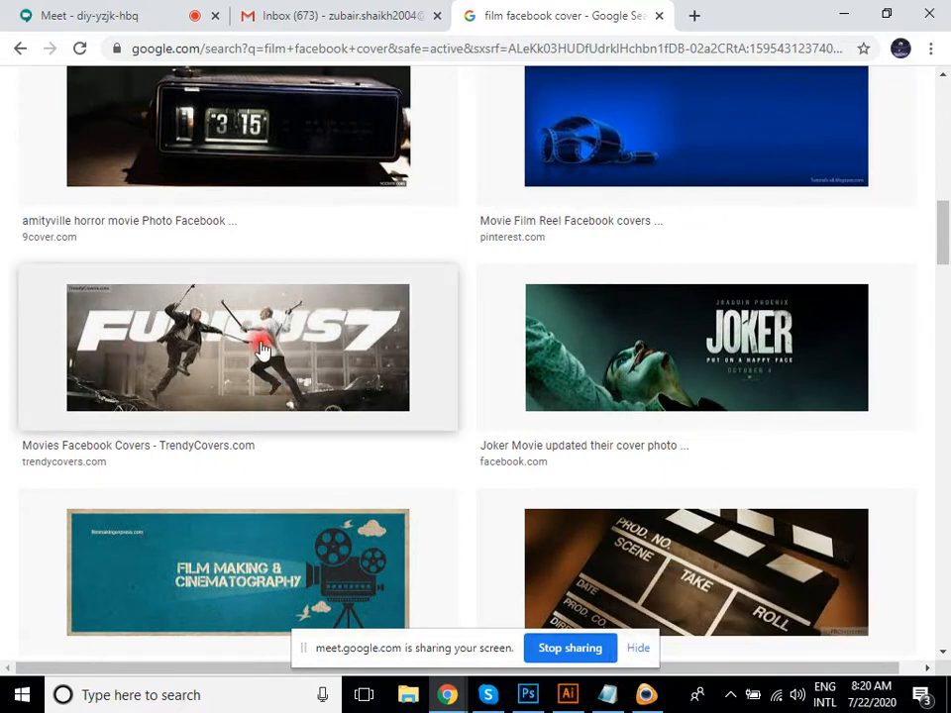
scroll(487, 300, down, 1)
scroll(525, 317, down, 3)
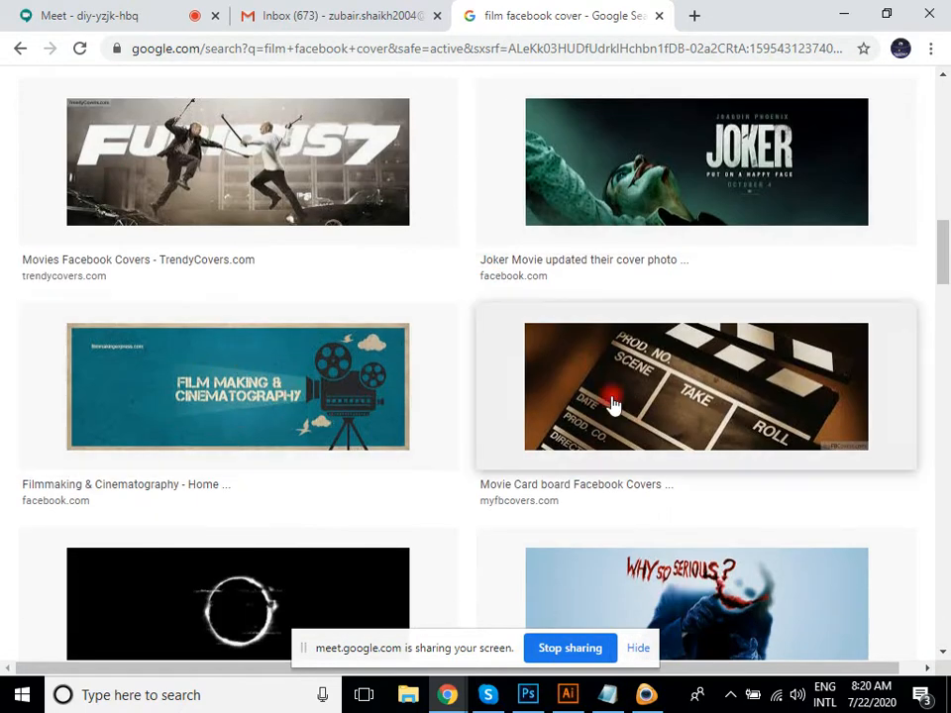
scroll(584, 426, up, 2)
scroll(569, 438, up, 15)
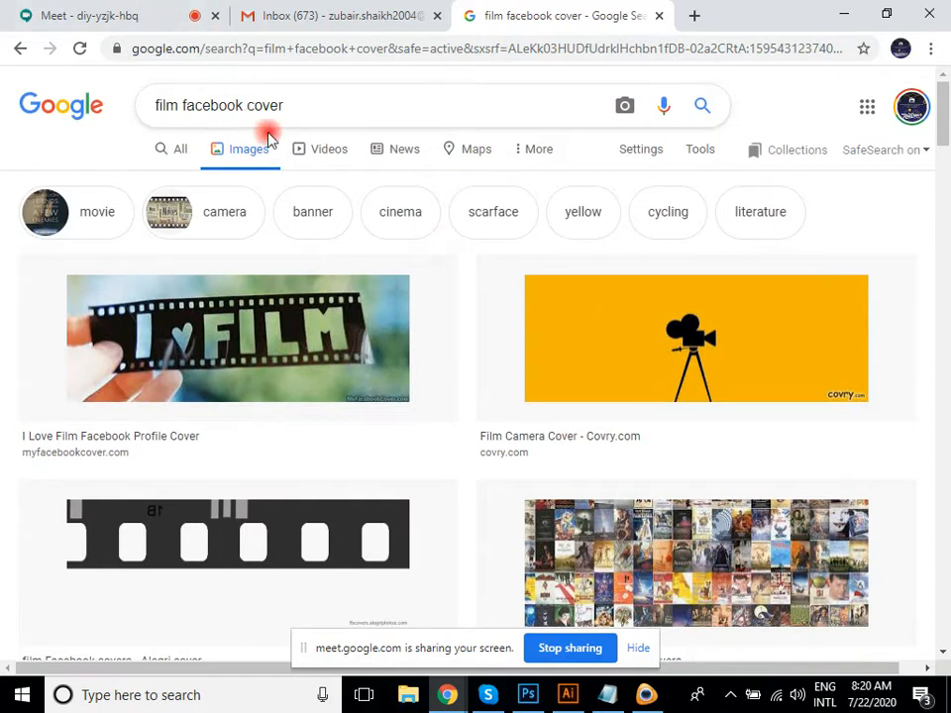
Search Google Images for "film magazine cover" and look through the cover designs.
click(259, 102)
drag(245, 100, 184, 98)
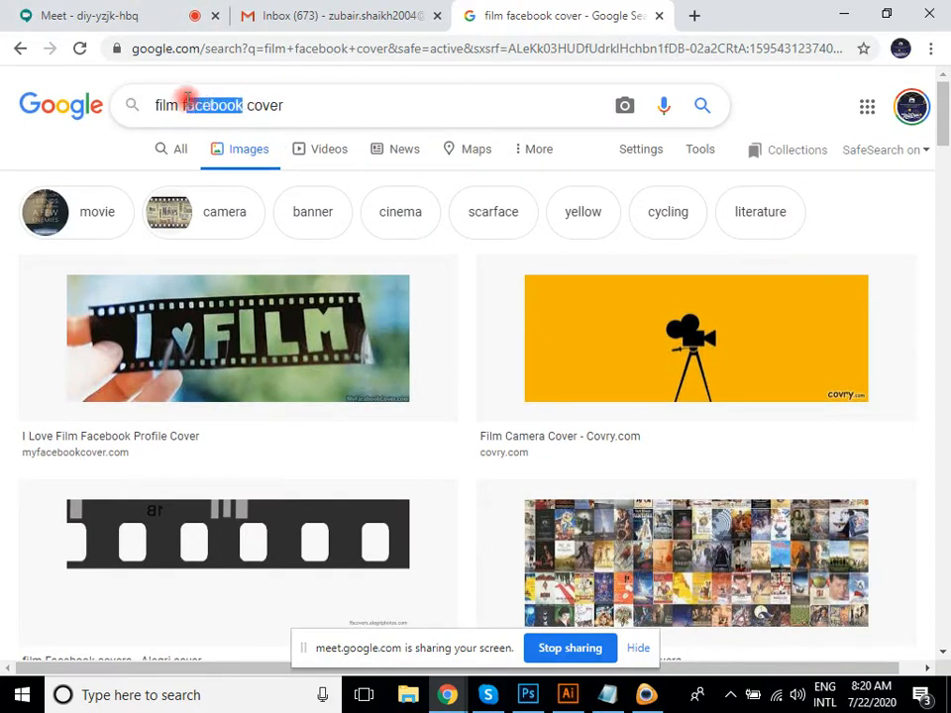
text(magaz)
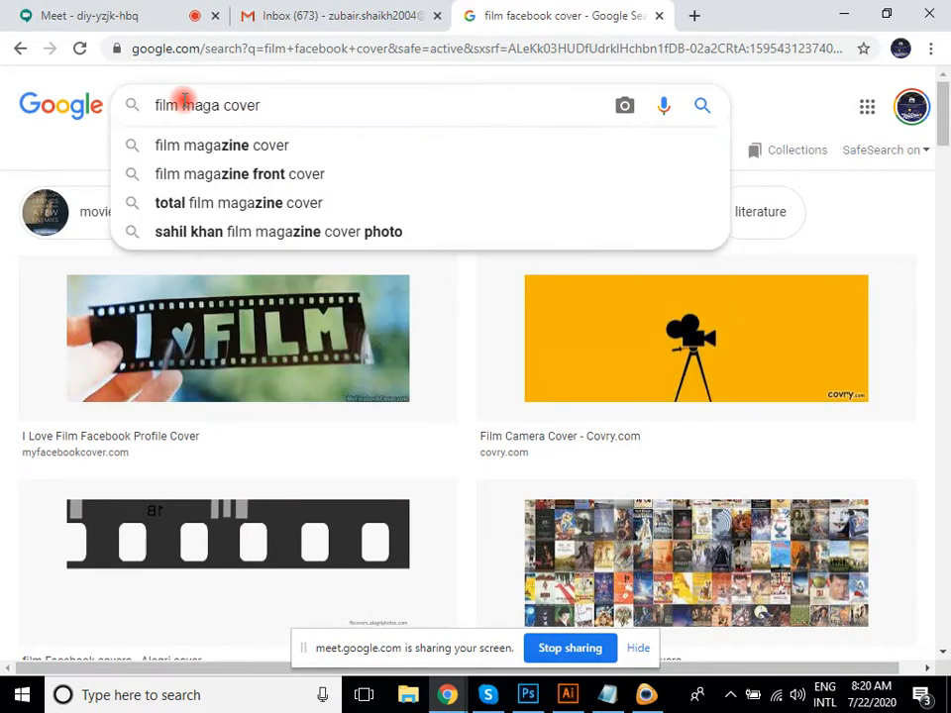
text(ine)
key(Return)
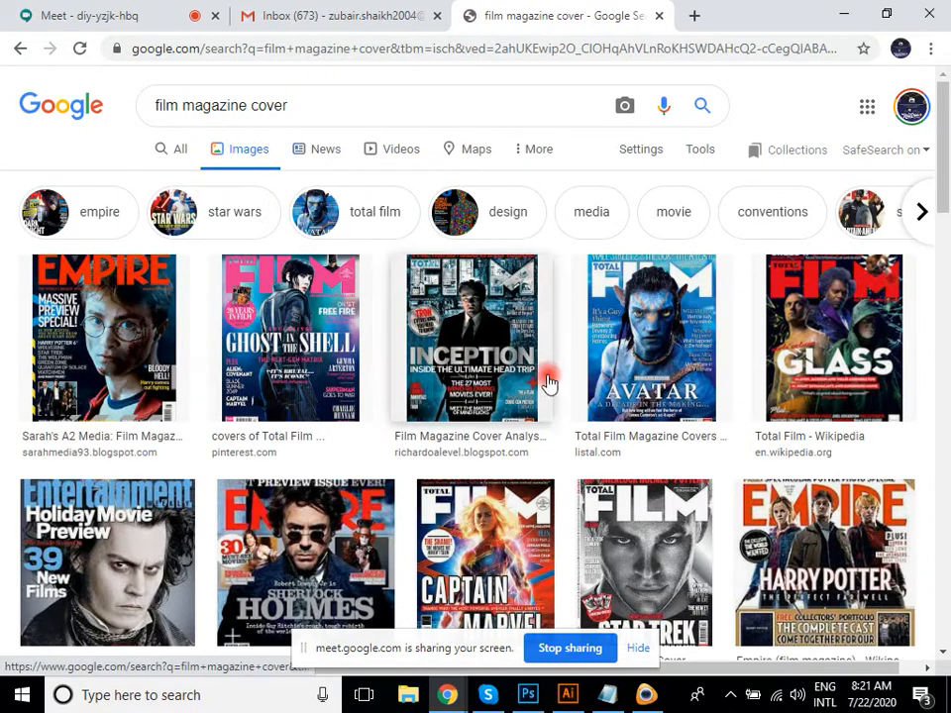
scroll(281, 465, down, 2)
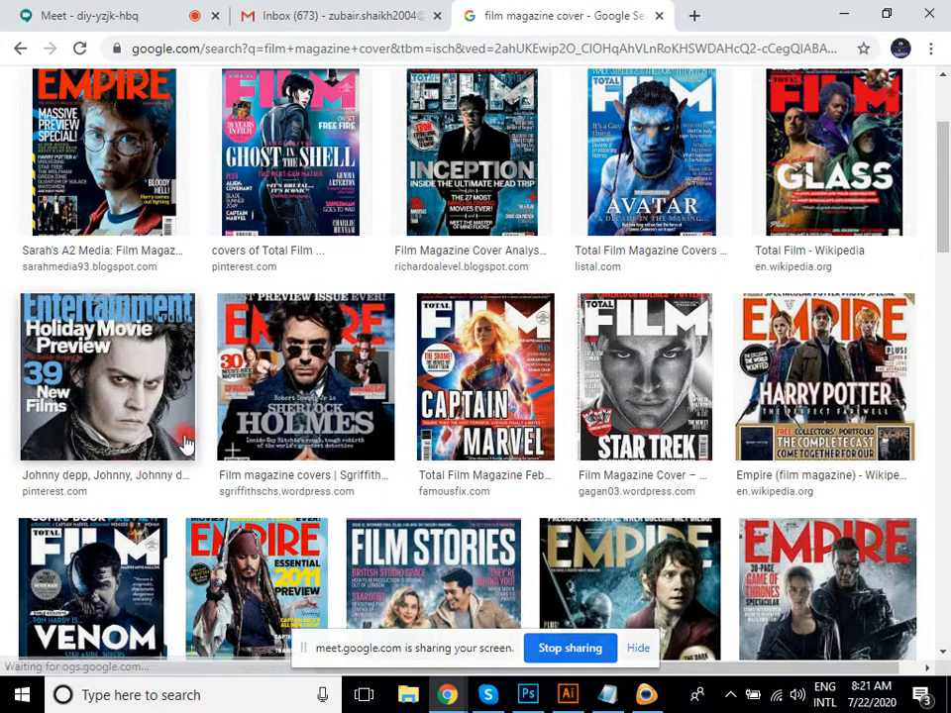
scroll(149, 440, down, 2)
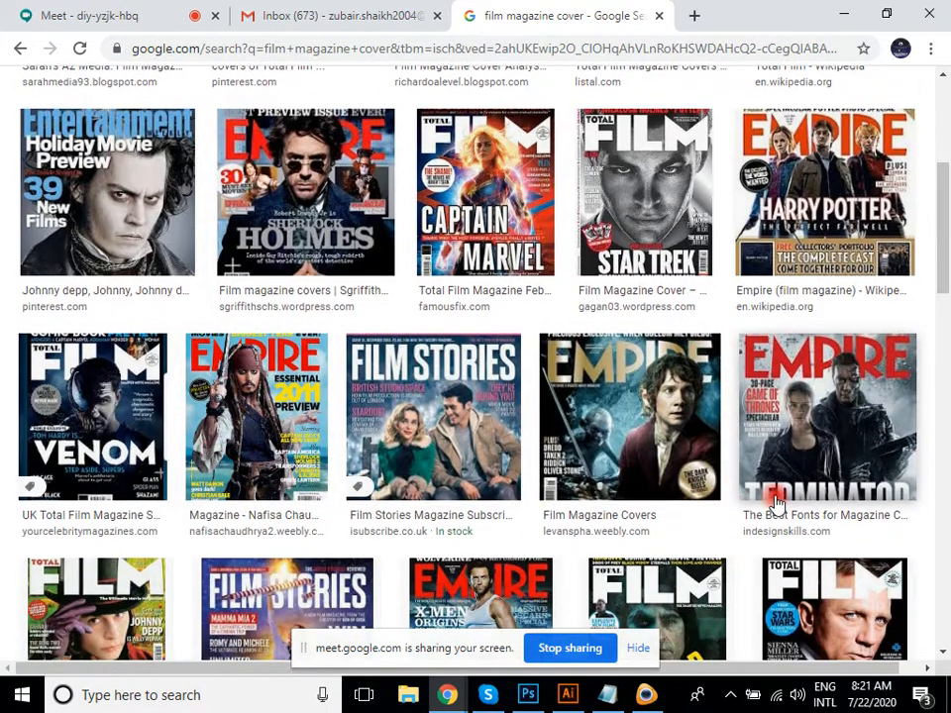
scroll(776, 501, up, 4)
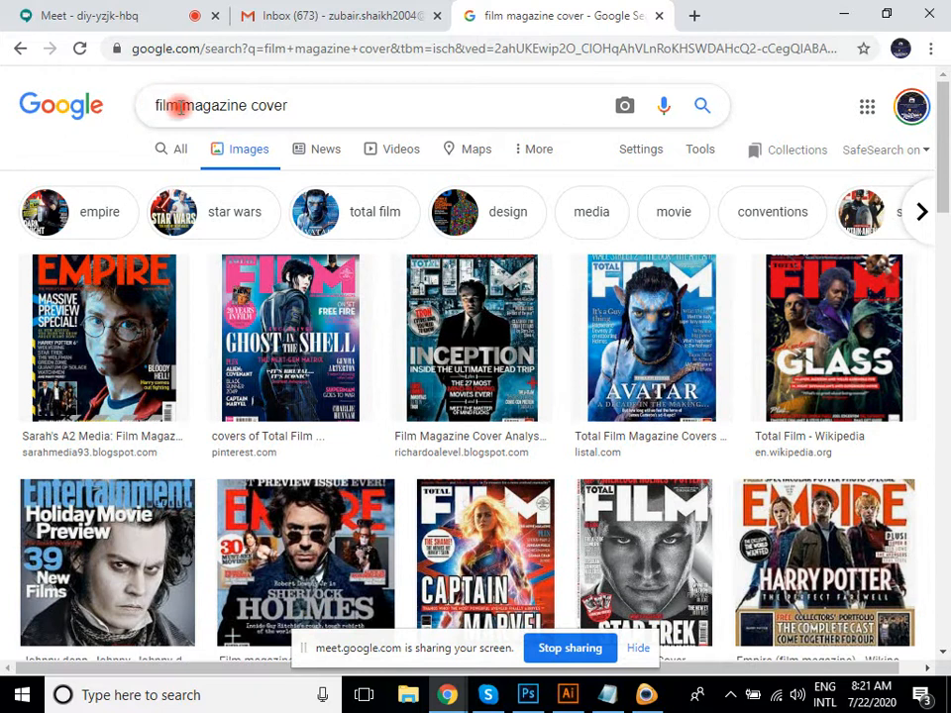
Change the image search to "marketing magazine cover".
drag(178, 104, 134, 111)
text(mark)
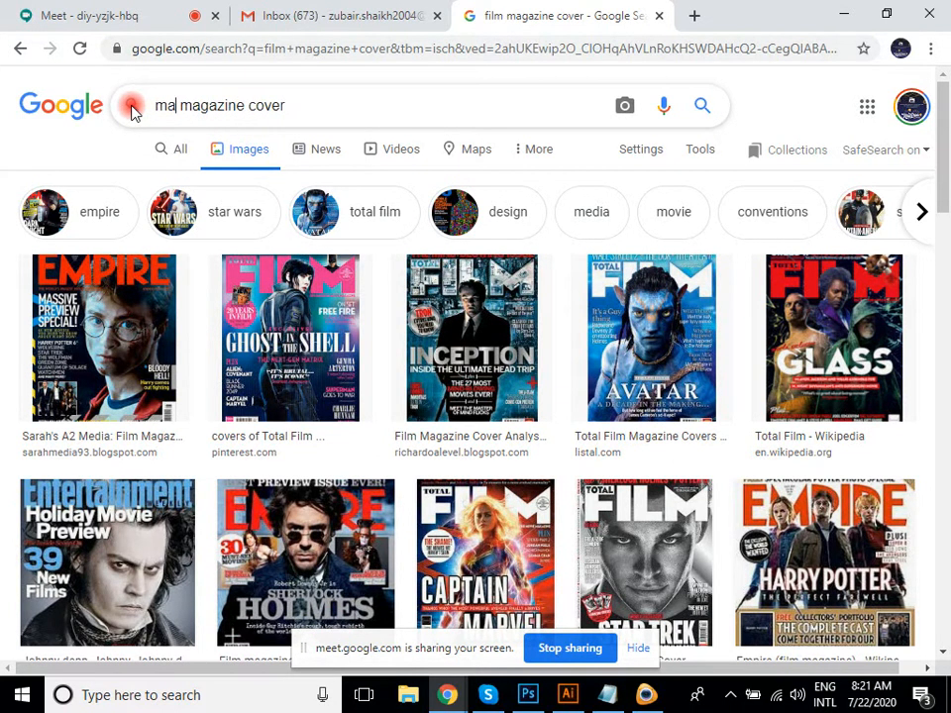
text(eting)
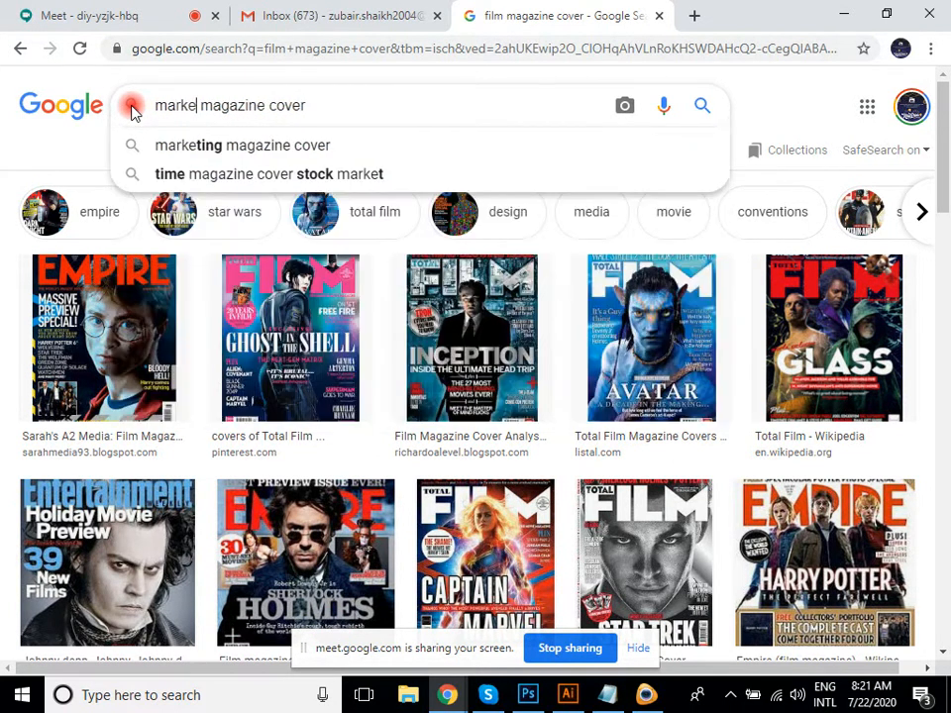
key(Return)
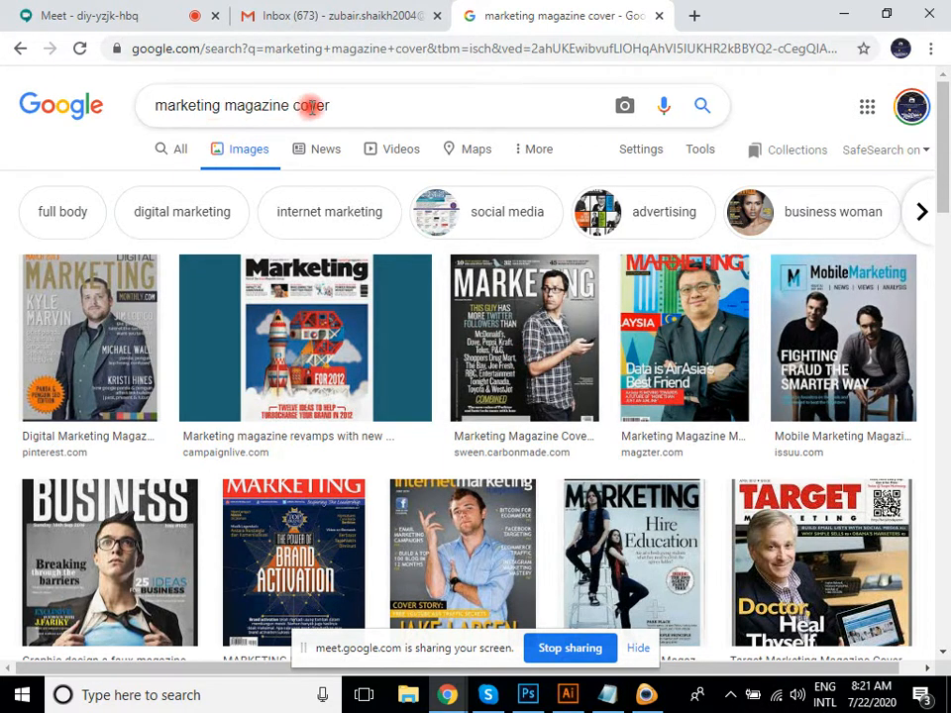
Search Google Images for "marketing book cover" and look through the book designs.
drag(286, 105, 223, 105)
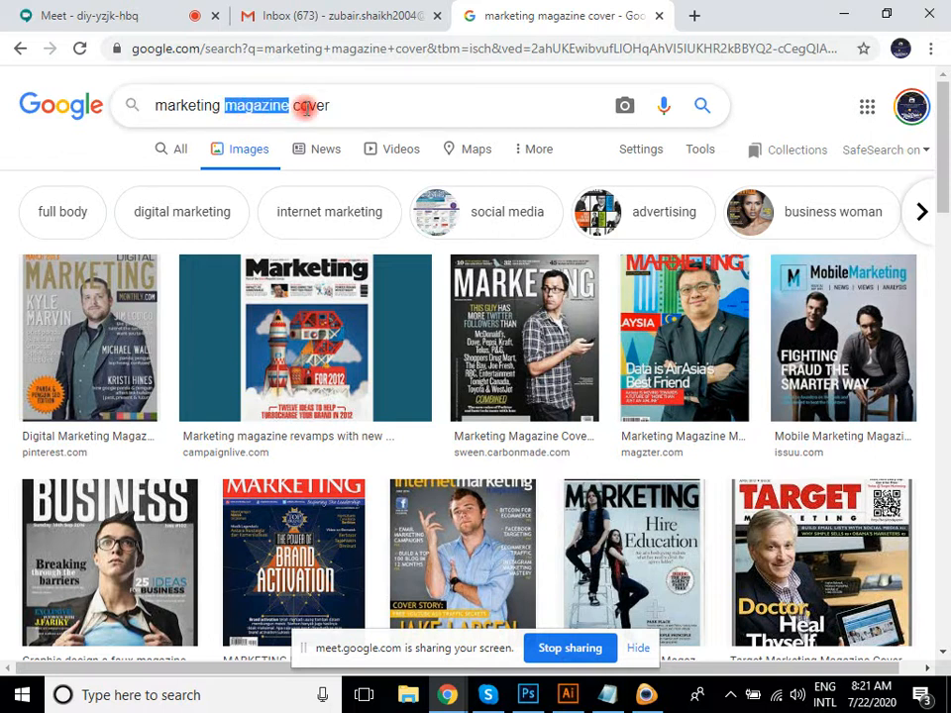
text(book)
key(Return)
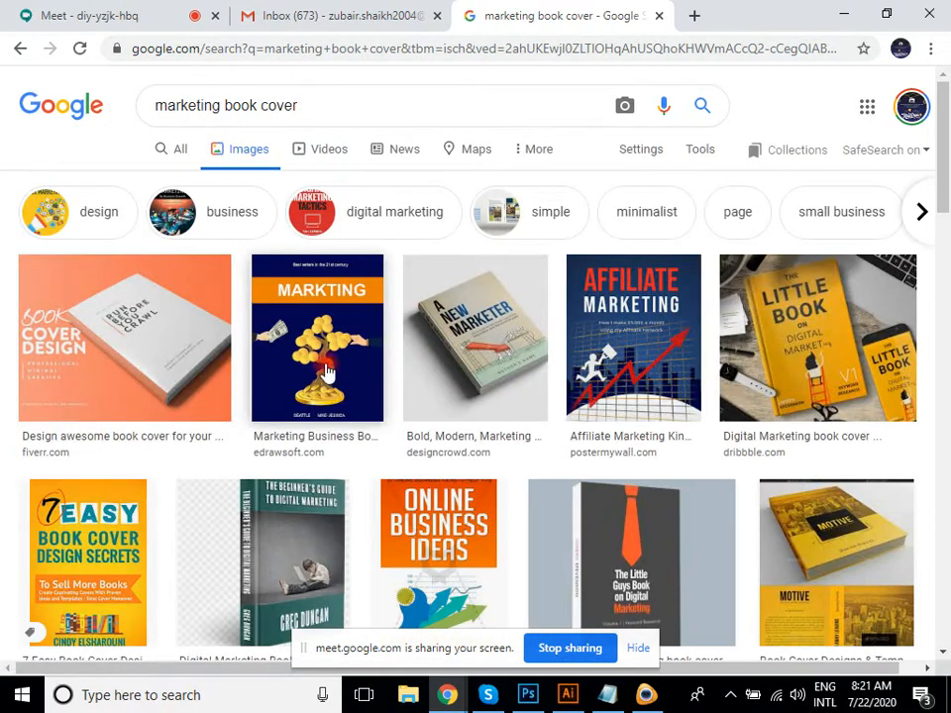
scroll(309, 535, down, 1)
scroll(455, 485, down, 2)
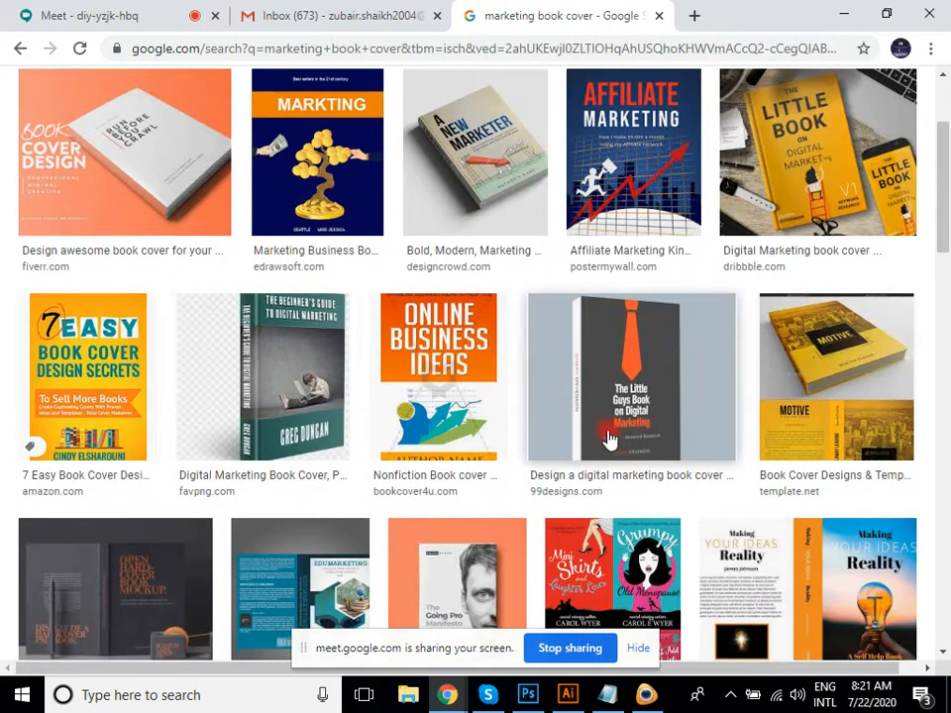
scroll(753, 377, down, 1)
scroll(537, 433, up, 3)
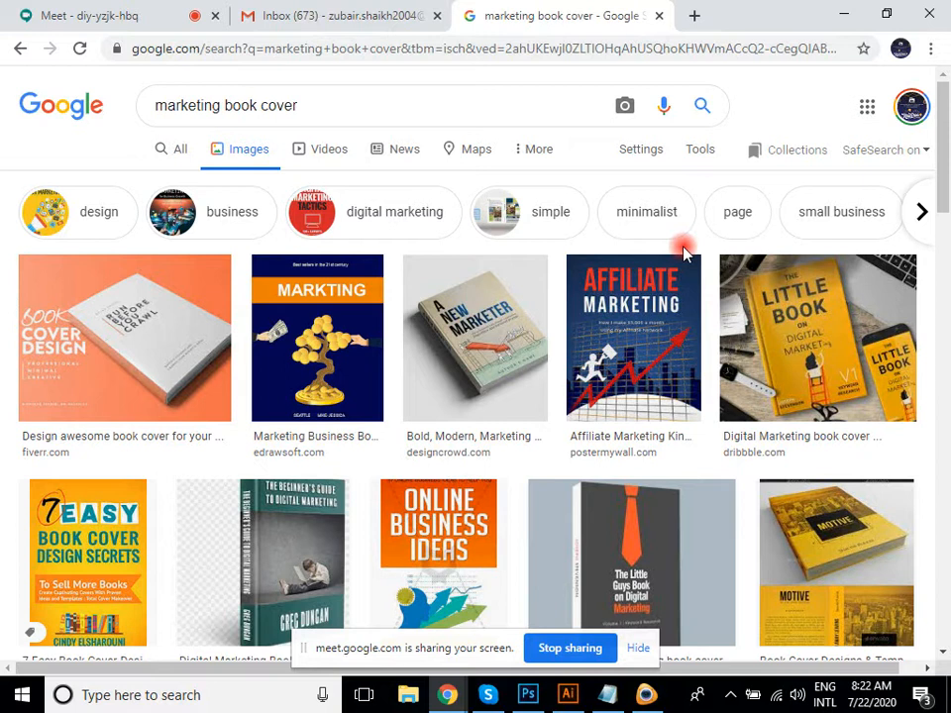
Search Google for "film charactor" in a new tab.
click(693, 12)
text(film)
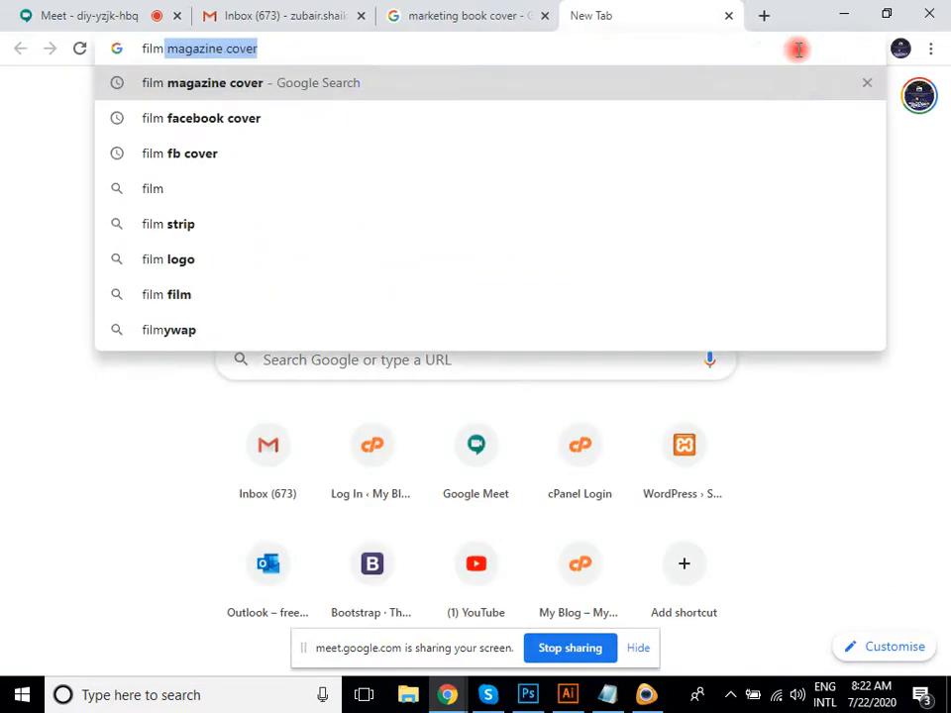
text( cha)
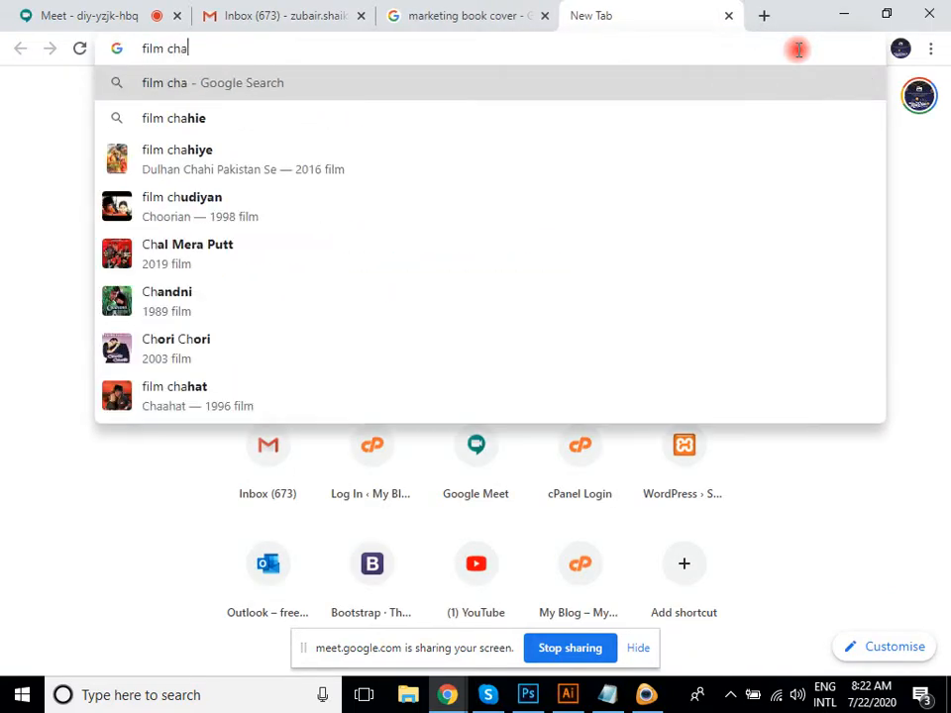
text(ractor)
key(Return)
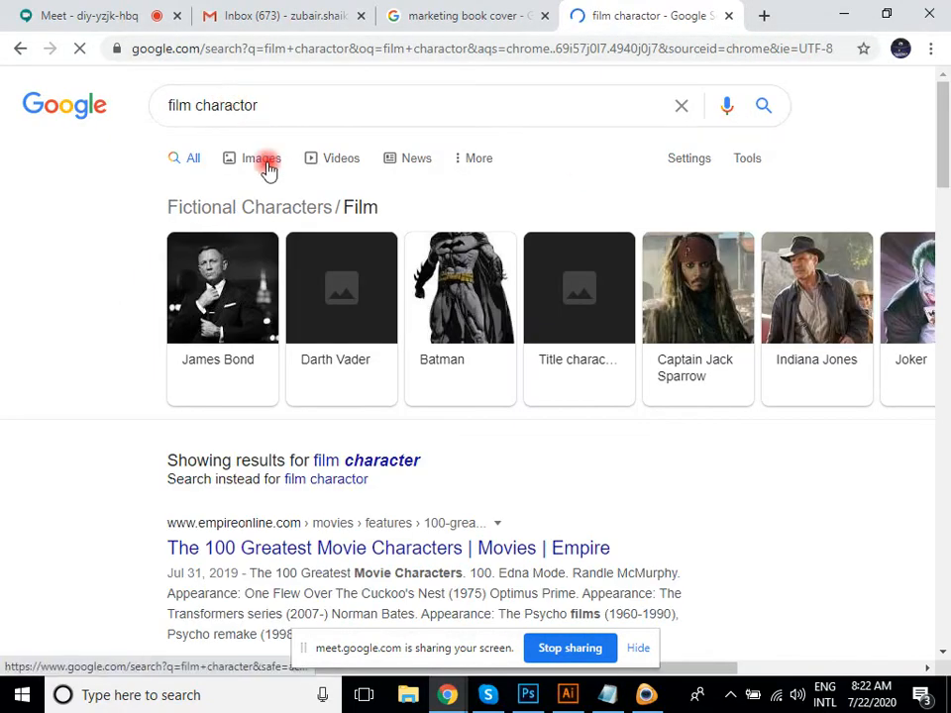
Show the image results for "film character" and look through the movie character pictures.
click(263, 165)
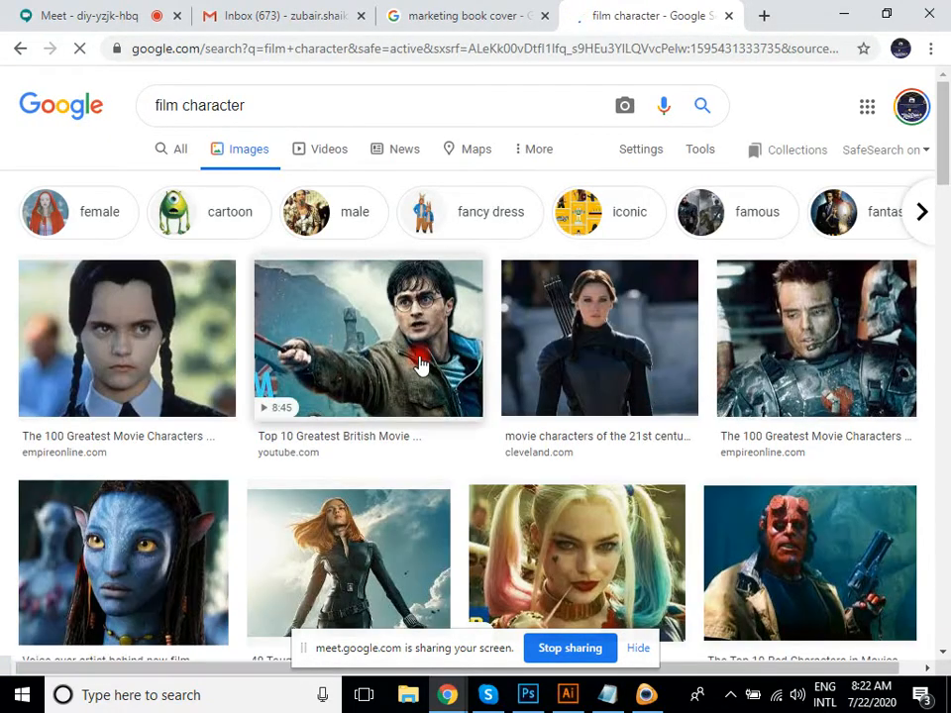
scroll(698, 442, down, 2)
scroll(288, 399, down, 2)
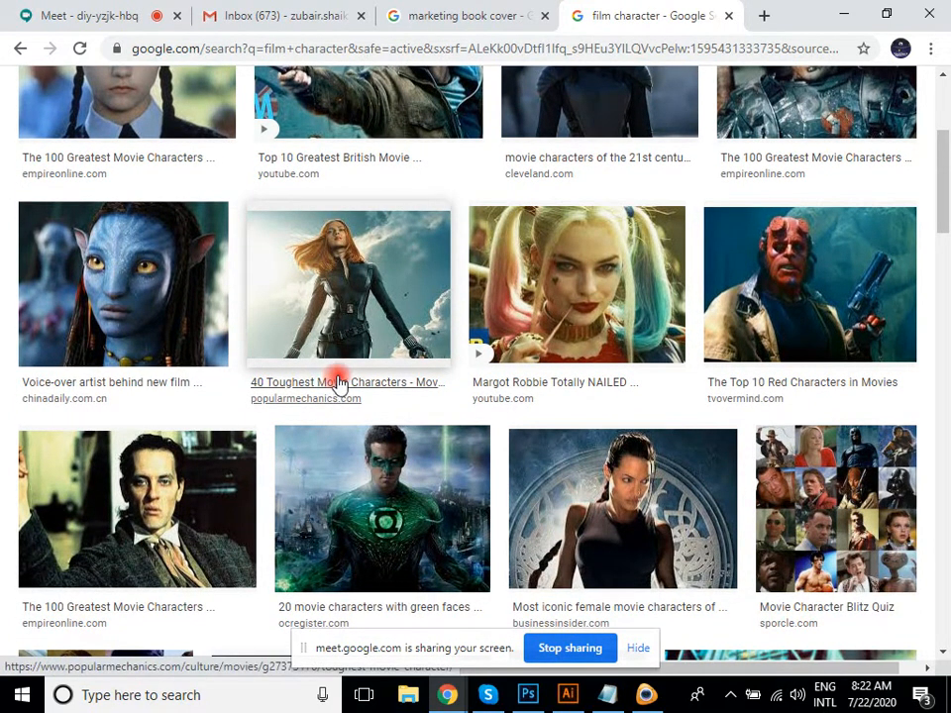
scroll(414, 343, down, 5)
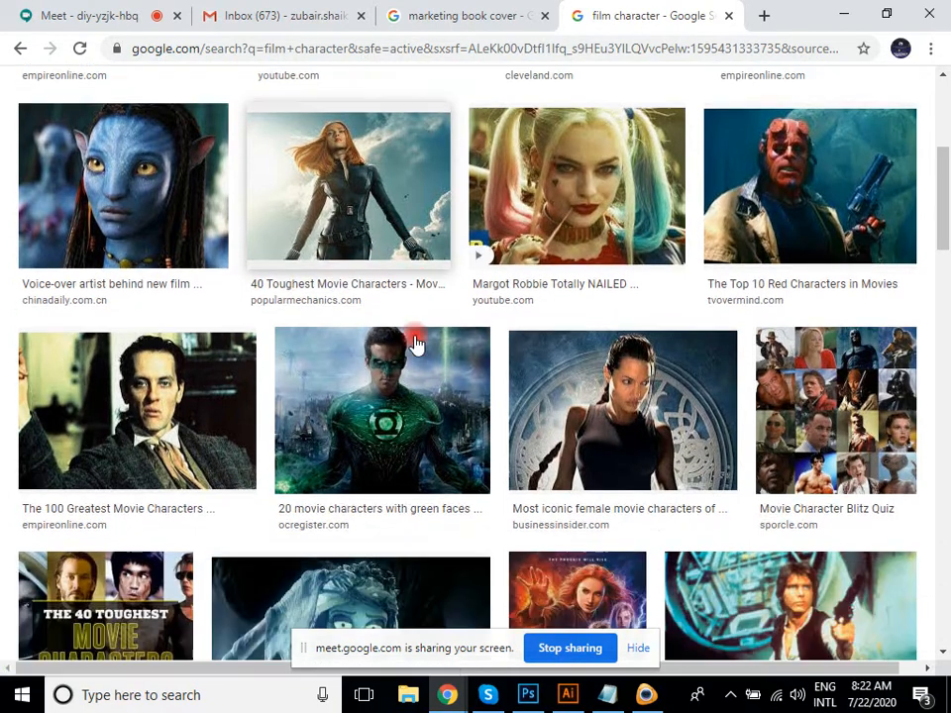
scroll(414, 343, down, 7)
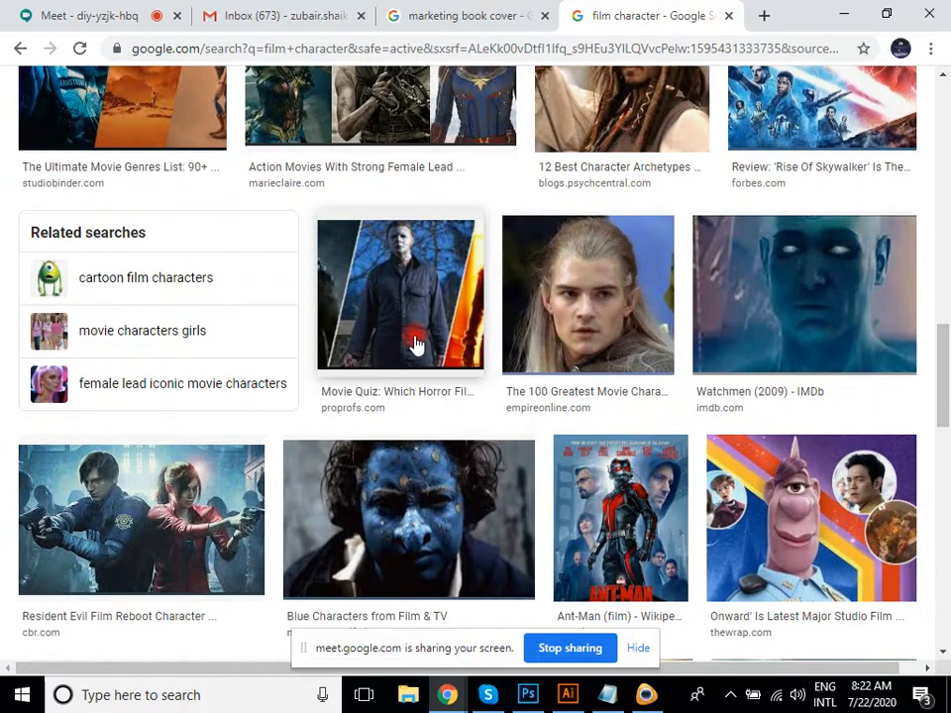
scroll(414, 344, down, 5)
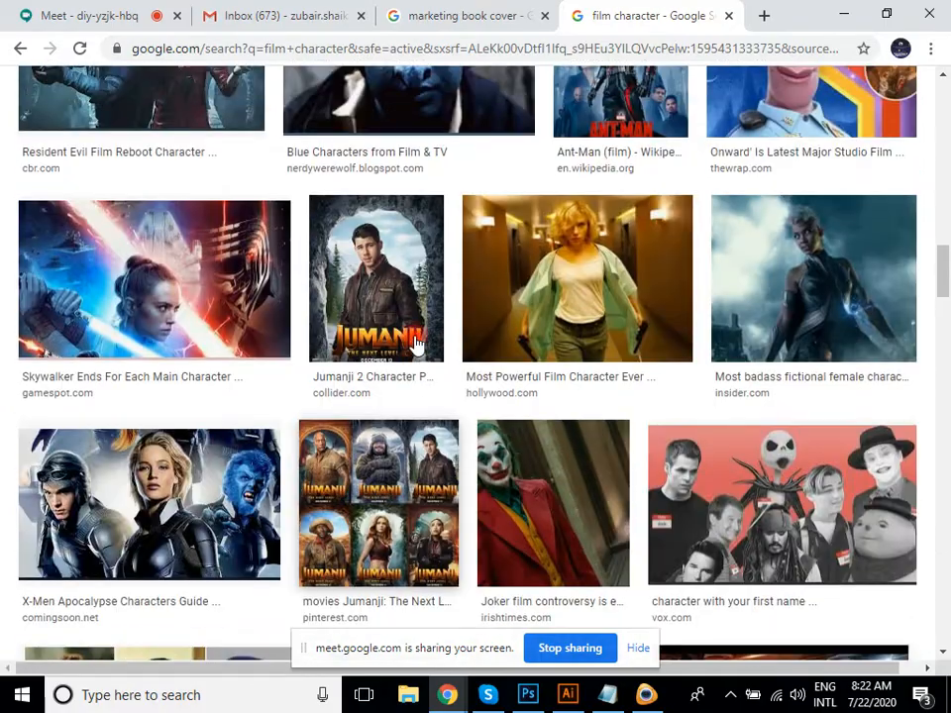
scroll(414, 343, down, 5)
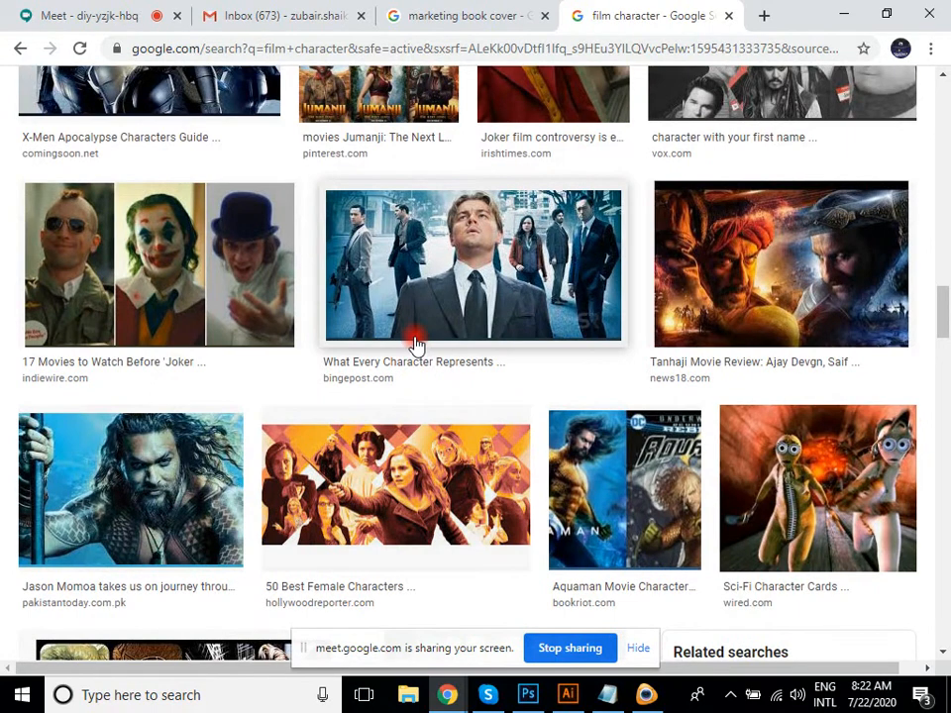
scroll(414, 343, up, 15)
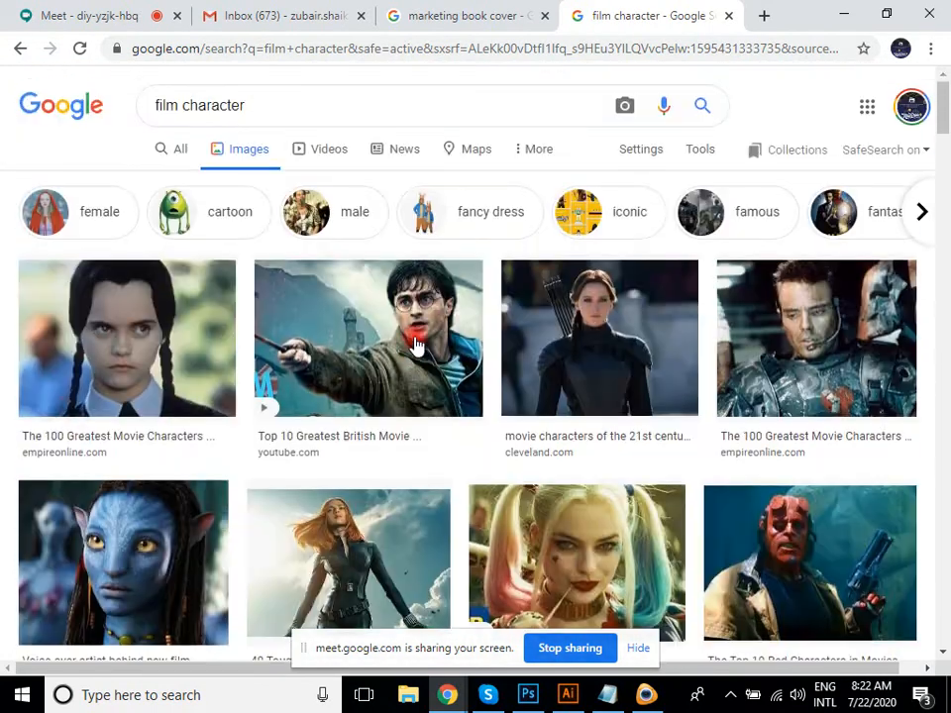
Search Google Images for "abstracts" in a new tab.
click(766, 14)
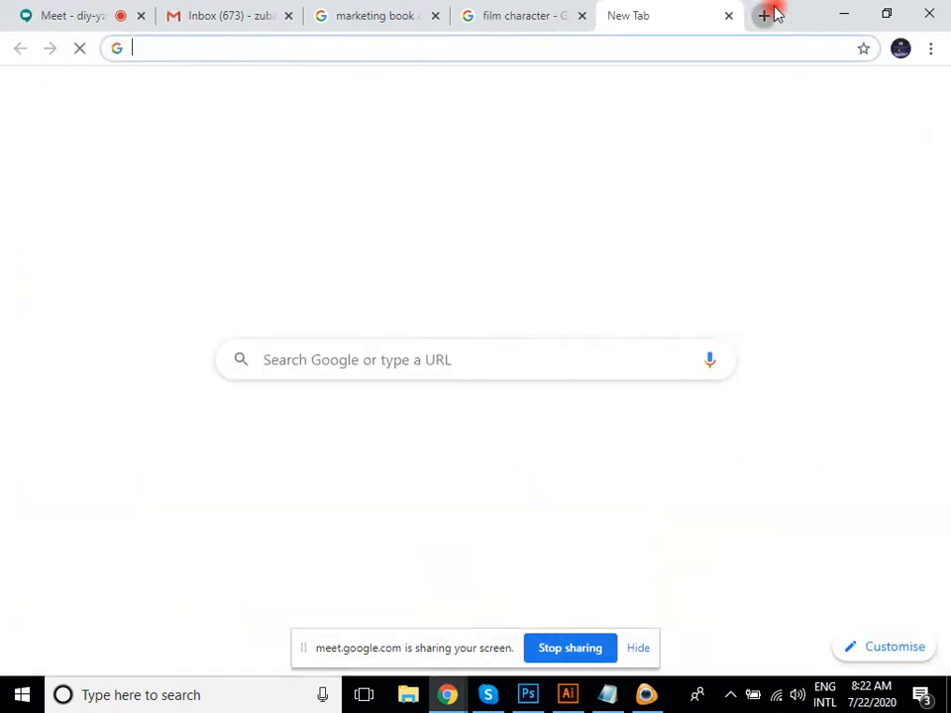
text(absc)
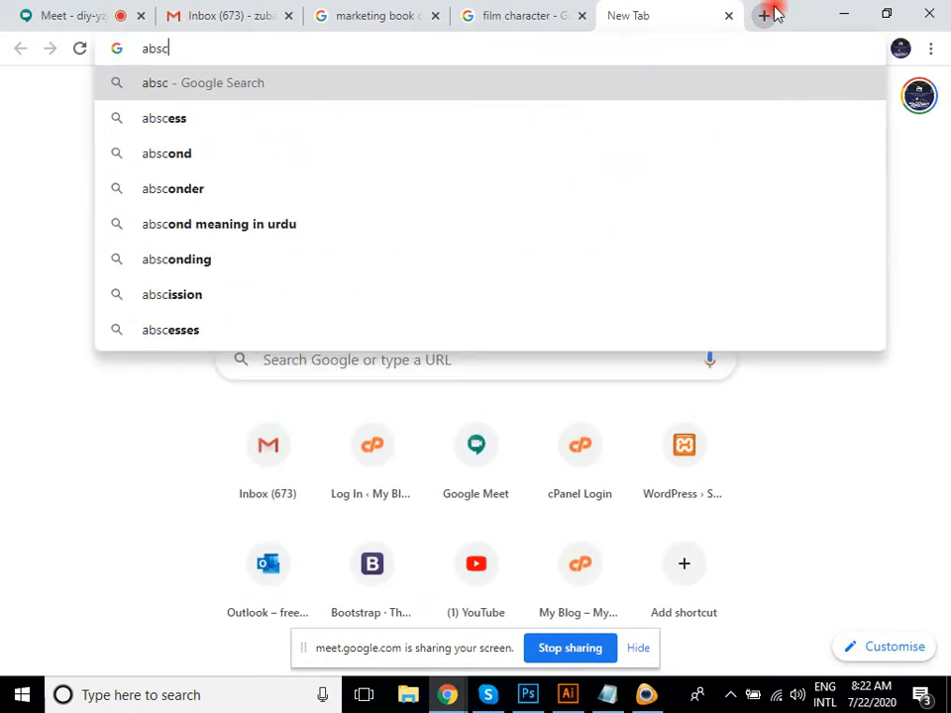
key(BackSpace)
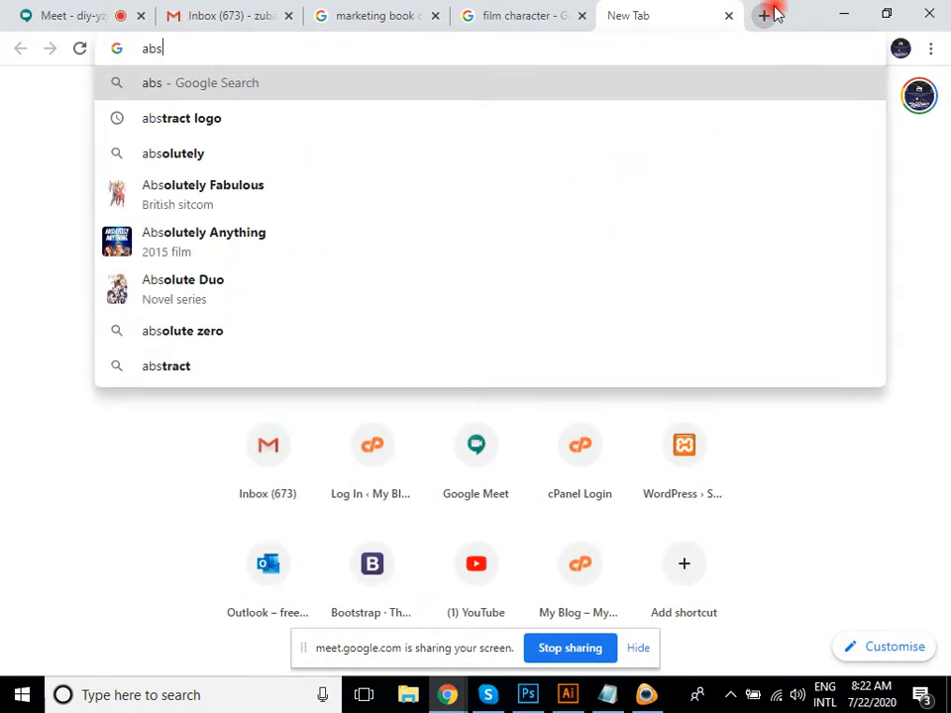
text(tracts)
key(Return)
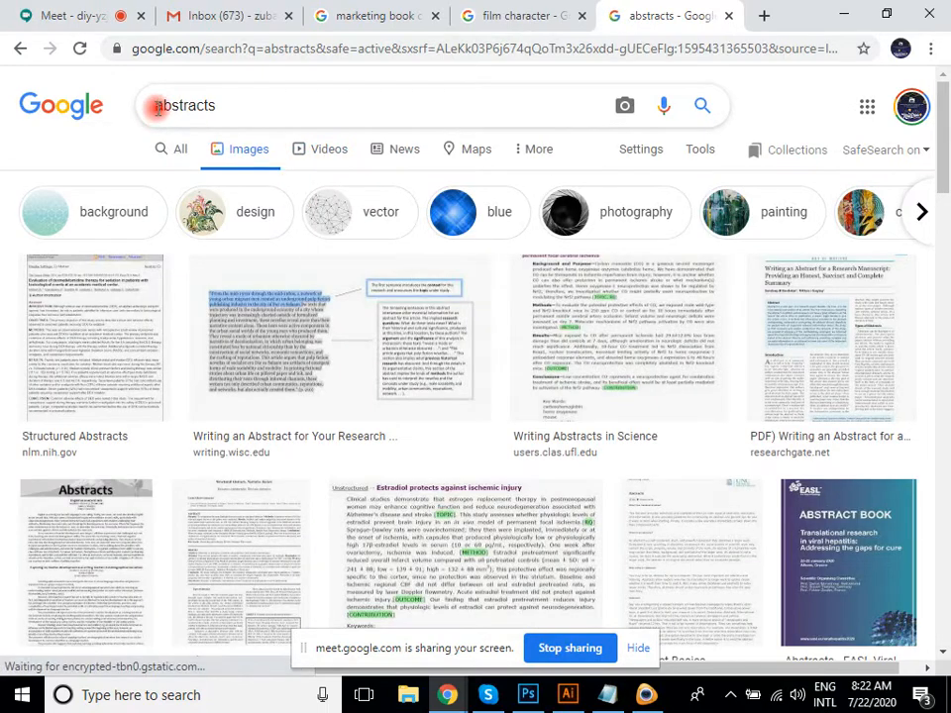
Change the image search from abstracts to "lighting abstracts".
click(155, 109)
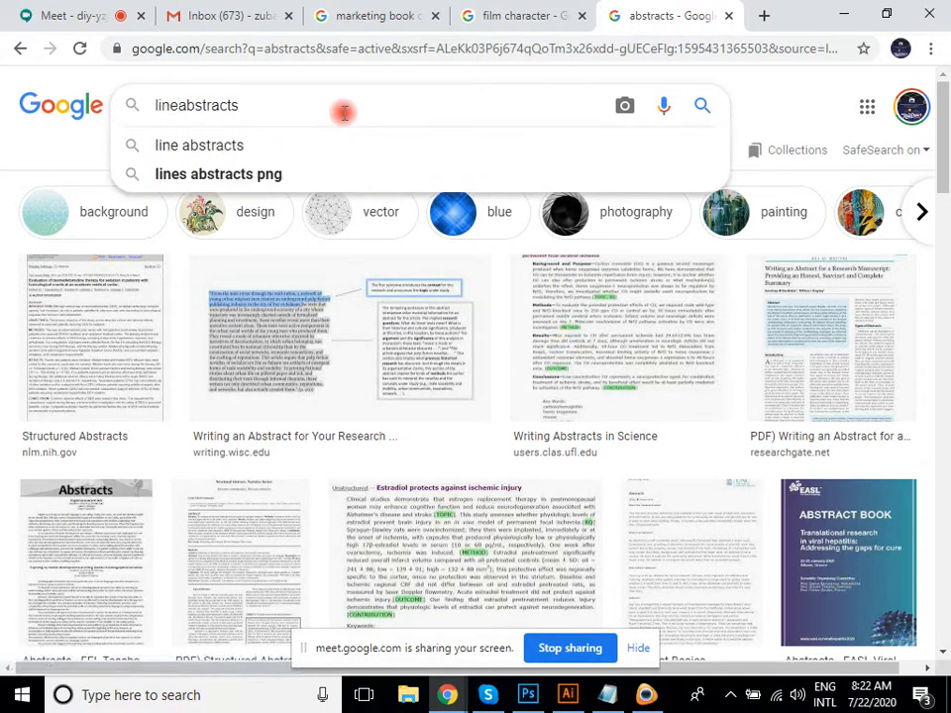
key(BackSpace)
key(BackSpace)
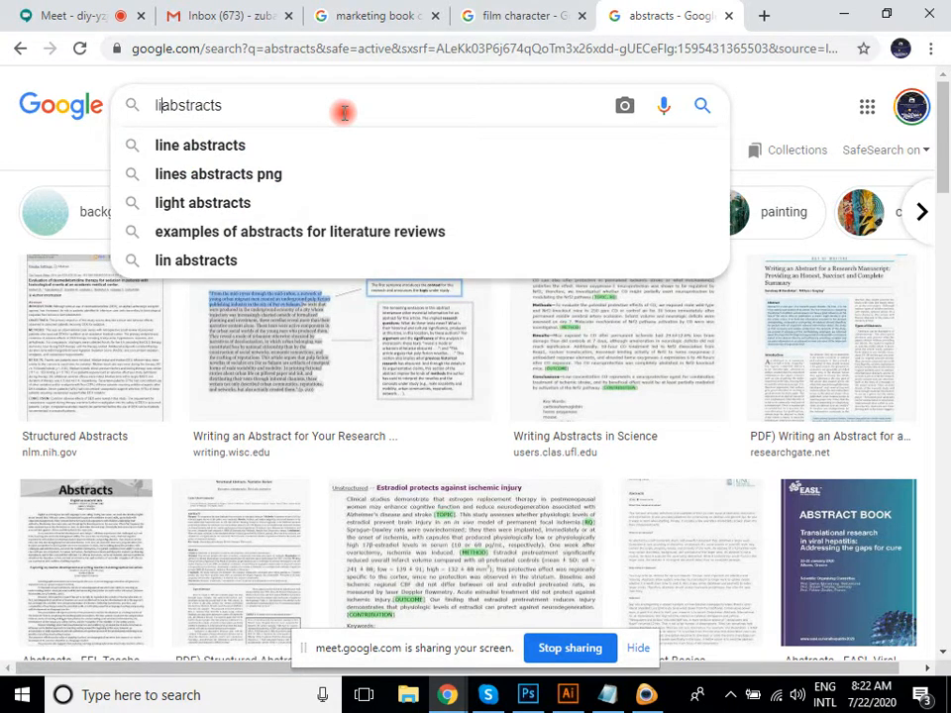
text(ghting)
key(Return)
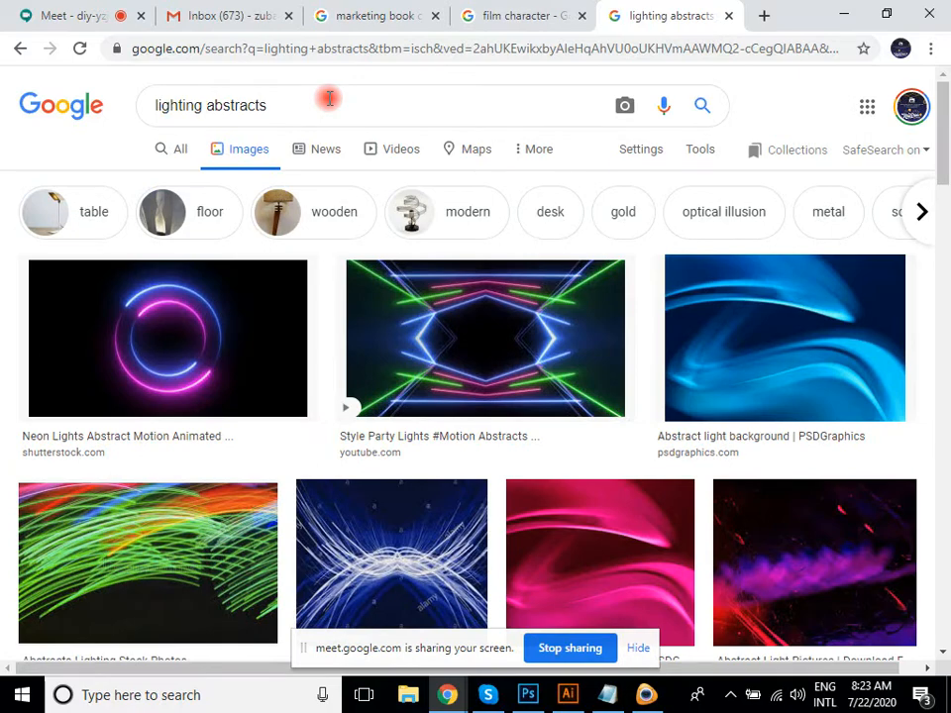
Look through the lighting abstract images and open the dark purple "Lighting Wallpapers Group" picture in its own tab.
scroll(588, 361, down, 8)
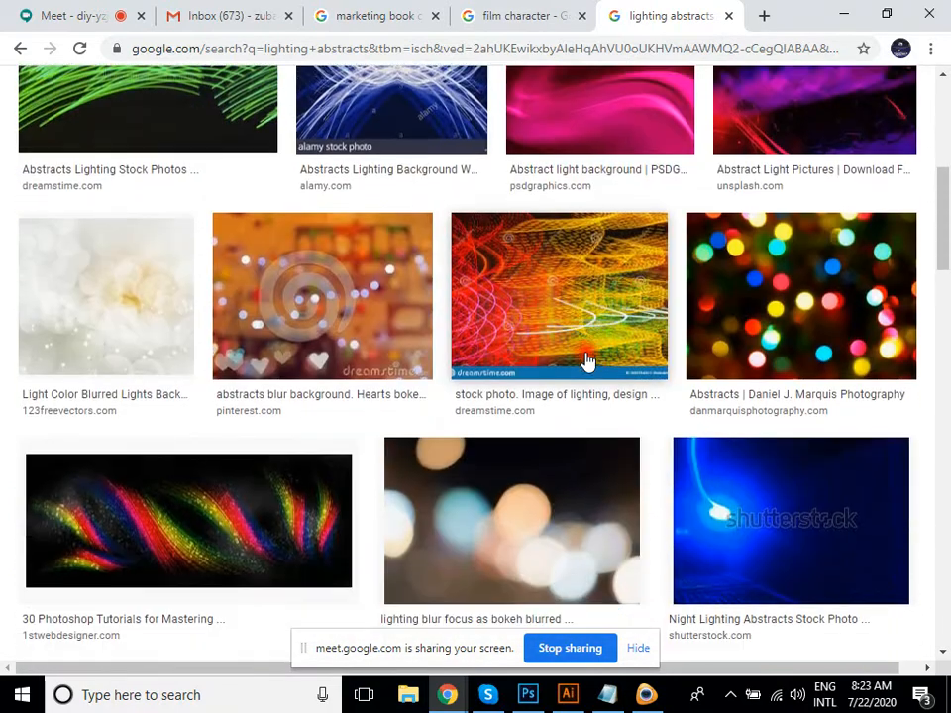
scroll(110, 485, down, 5)
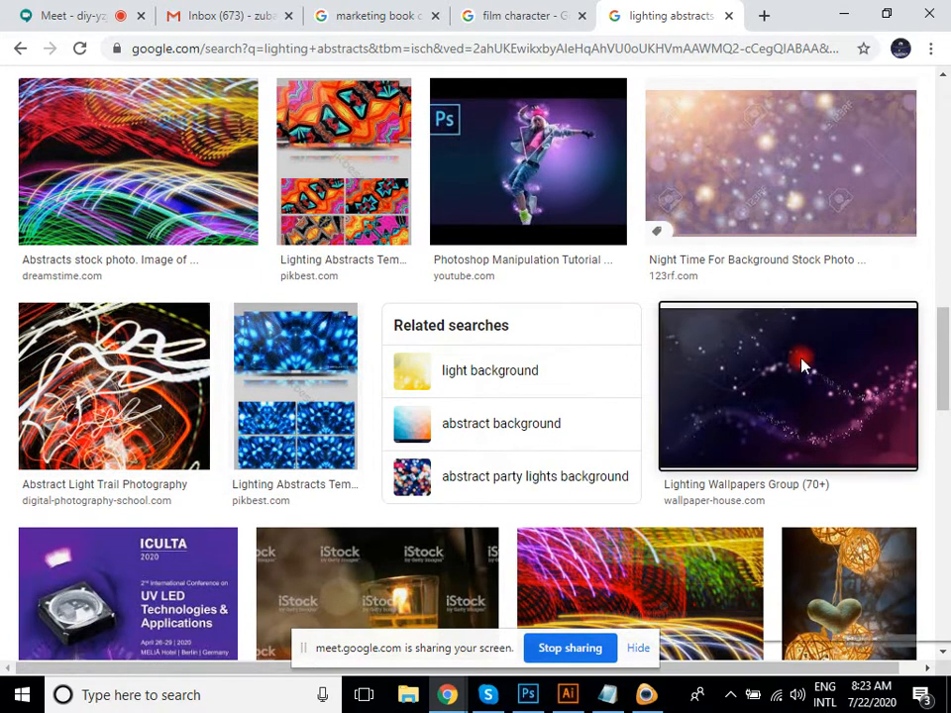
middle_click(757, 316)
scroll(744, 424, down, 5)
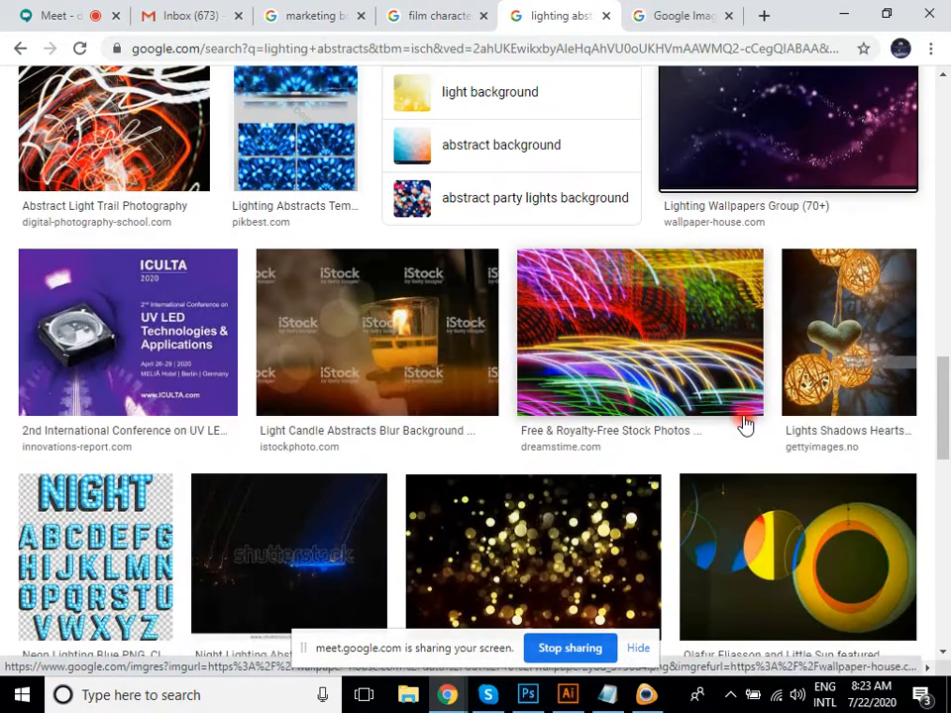
scroll(747, 424, down, 3)
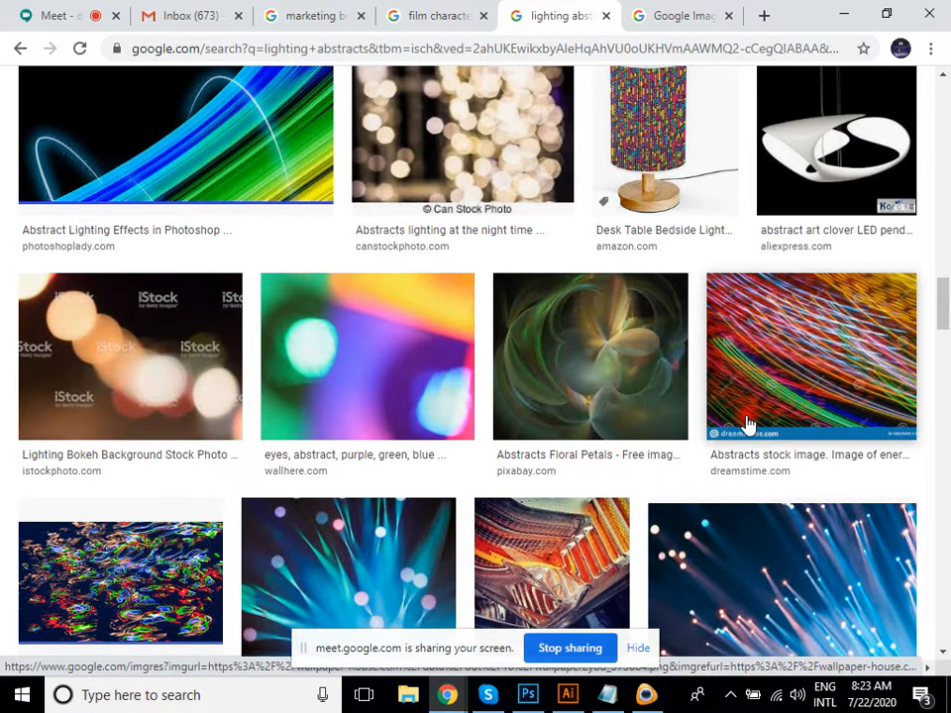
Search Google Images for "face" in a new tab.
click(763, 15)
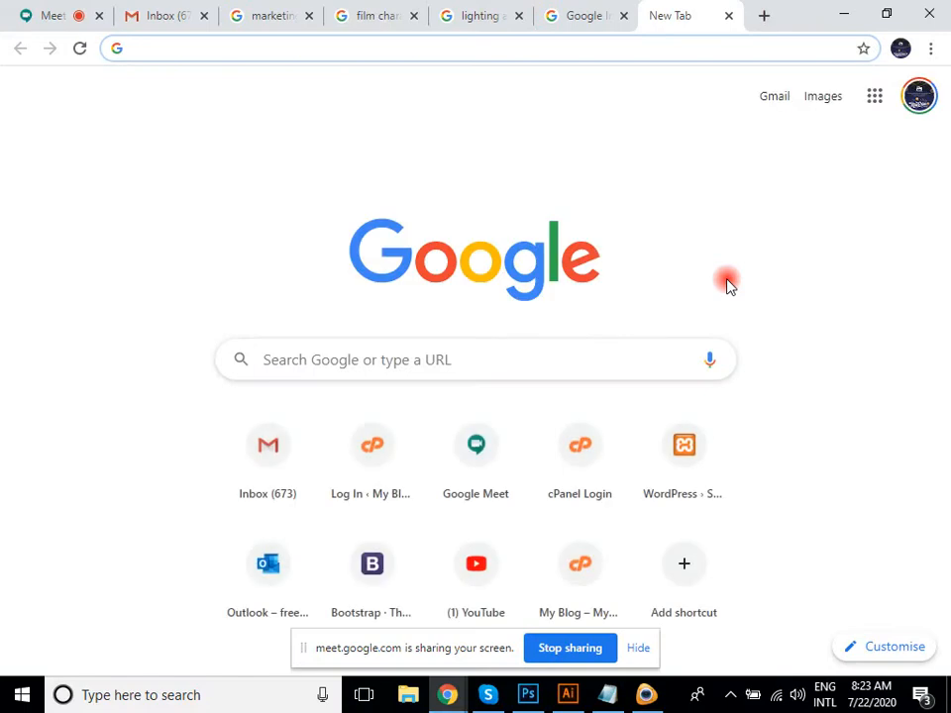
text(fac)
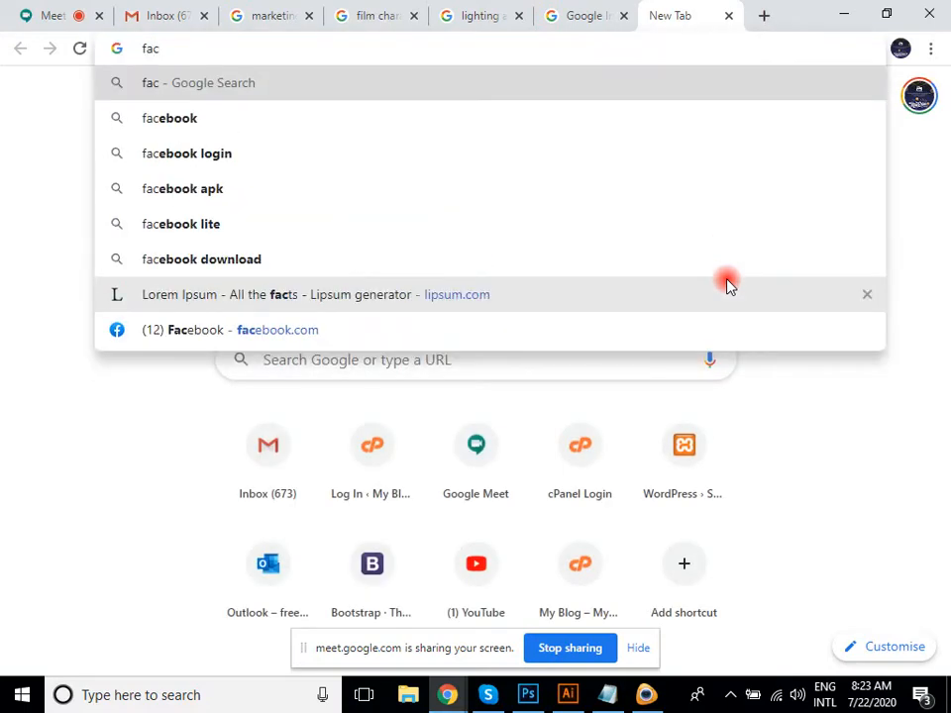
text(e)
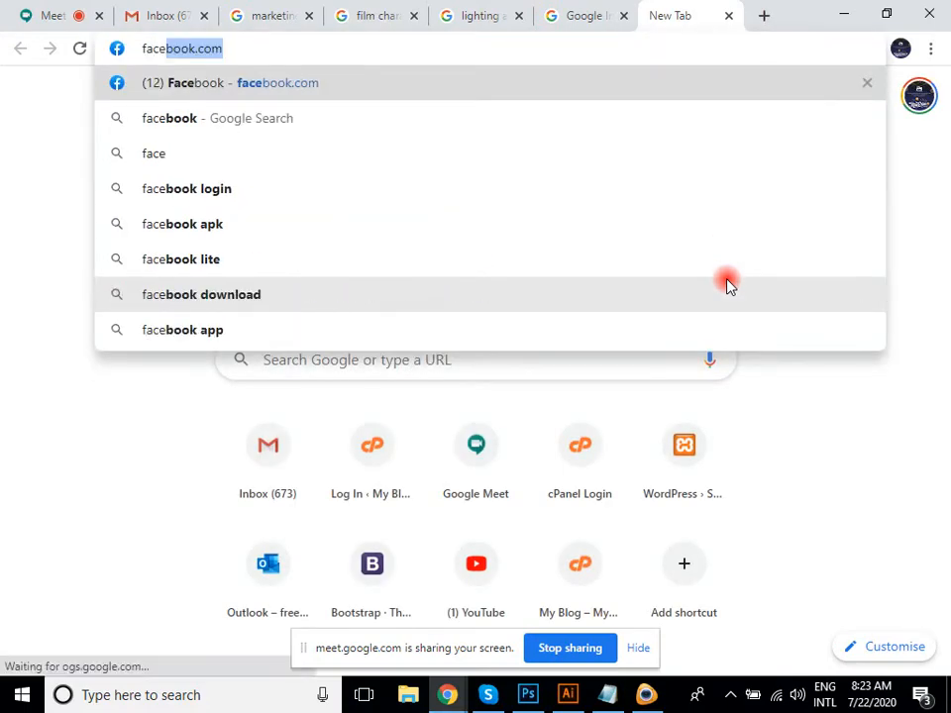
key(BackSpace)
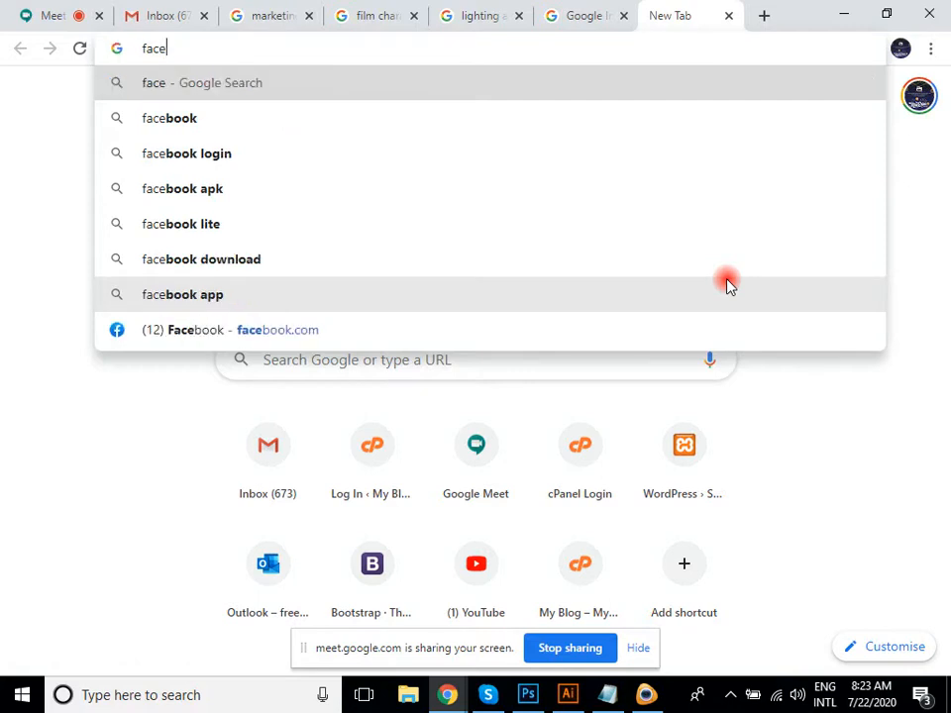
key(Return)
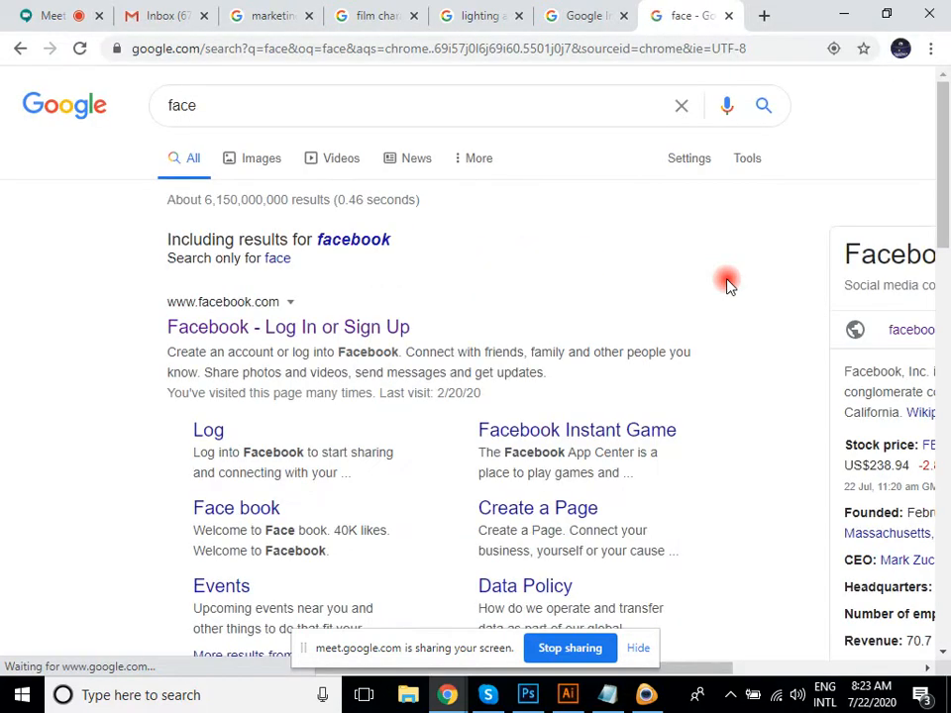
click(257, 157)
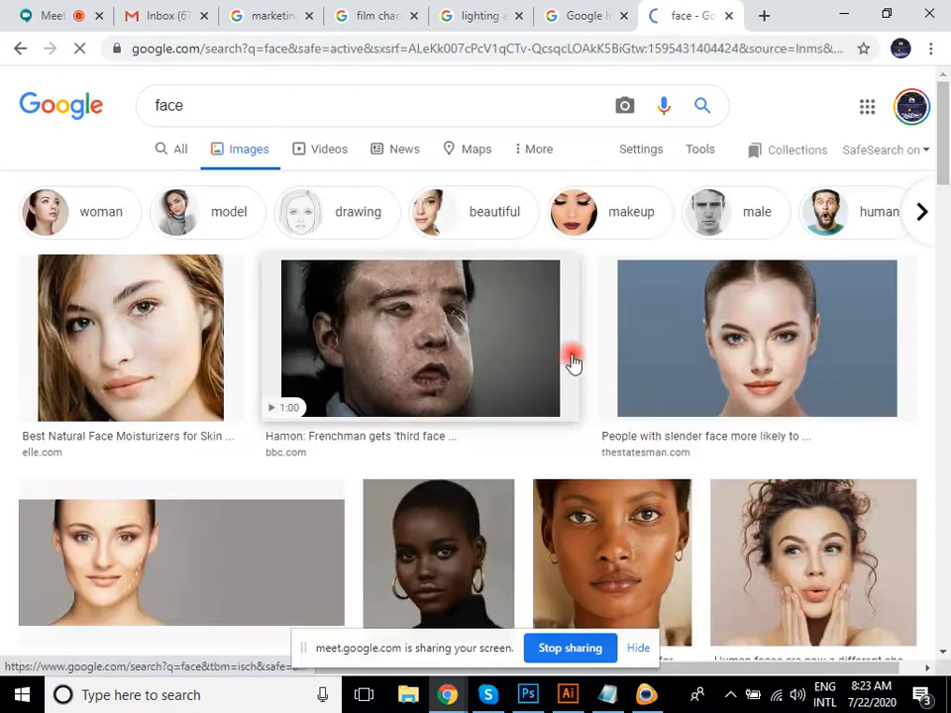
Filter the face image results to the Large size.
scroll(912, 388, down, 2)
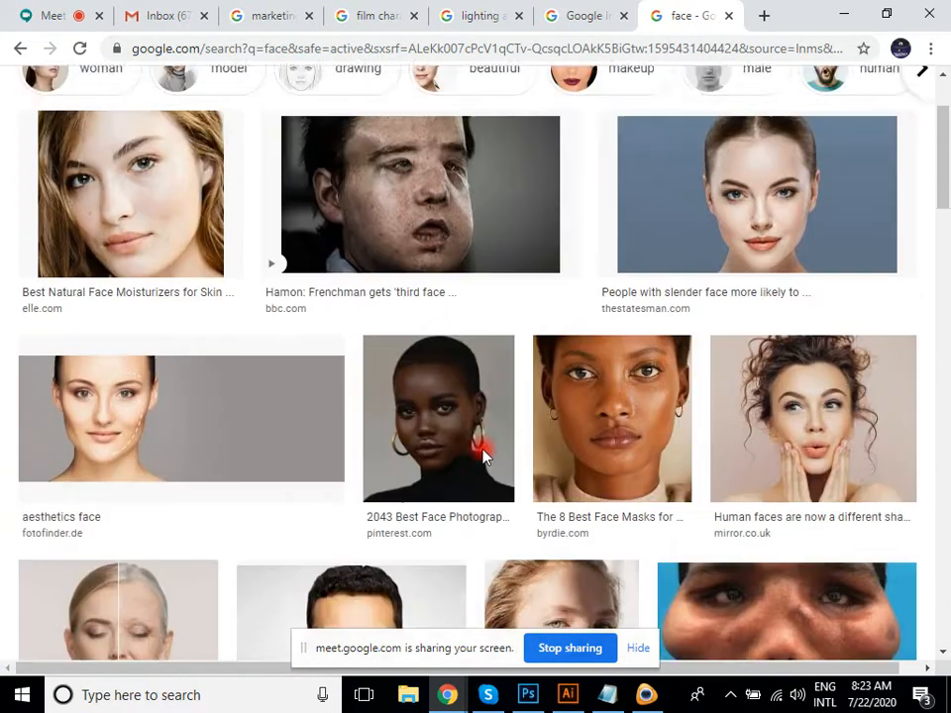
scroll(483, 453, up, 2)
click(698, 150)
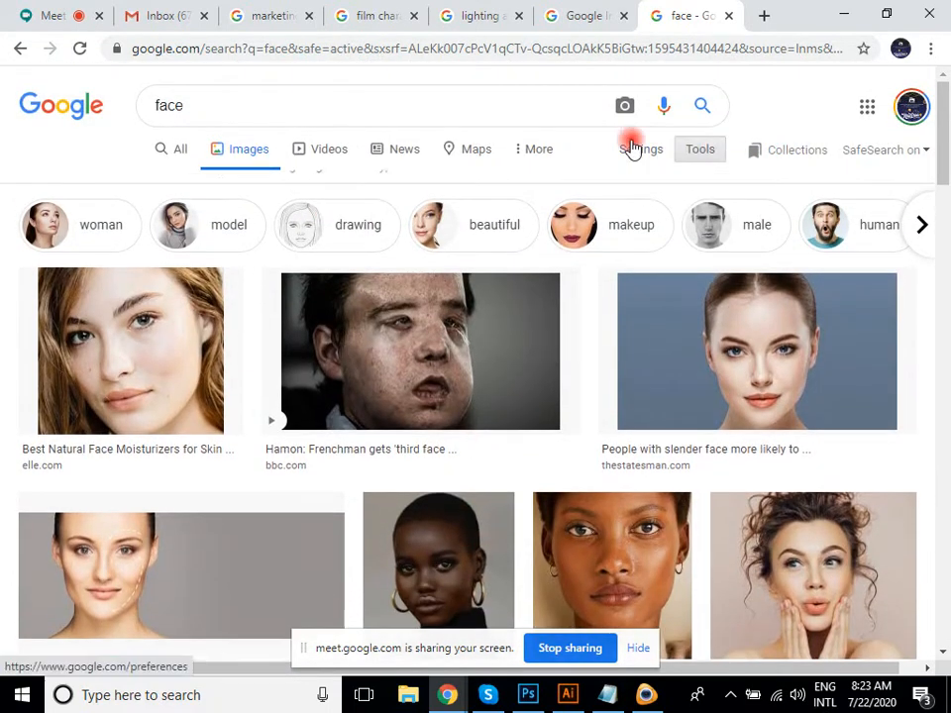
click(166, 183)
click(185, 248)
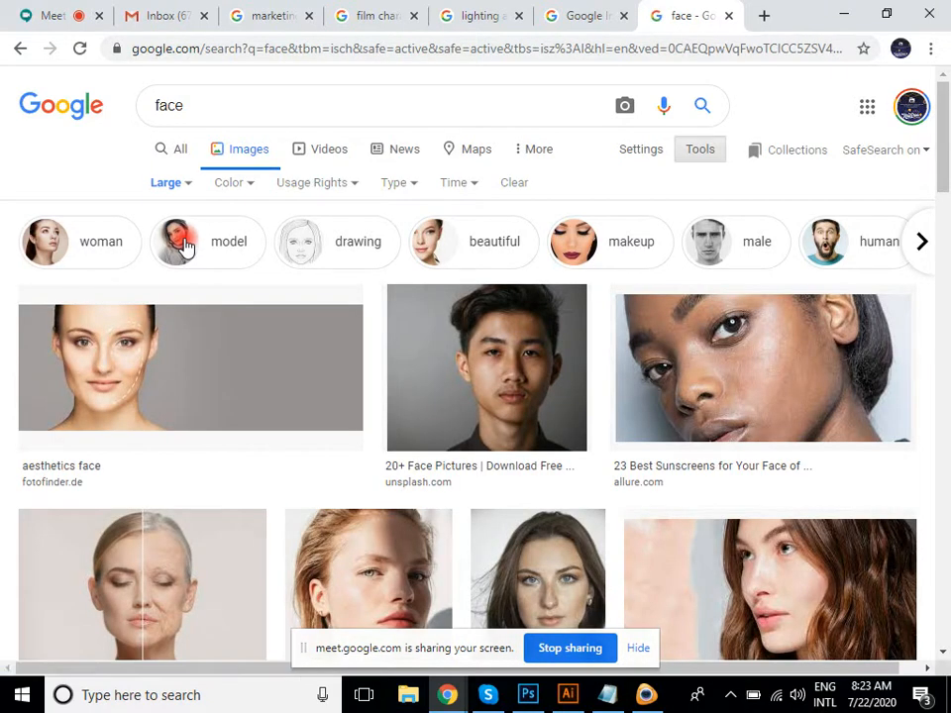
Browse the large face images, open the cleanpng.com "Woman Face" picture in a new tab and view it.
scroll(448, 416, down, 5)
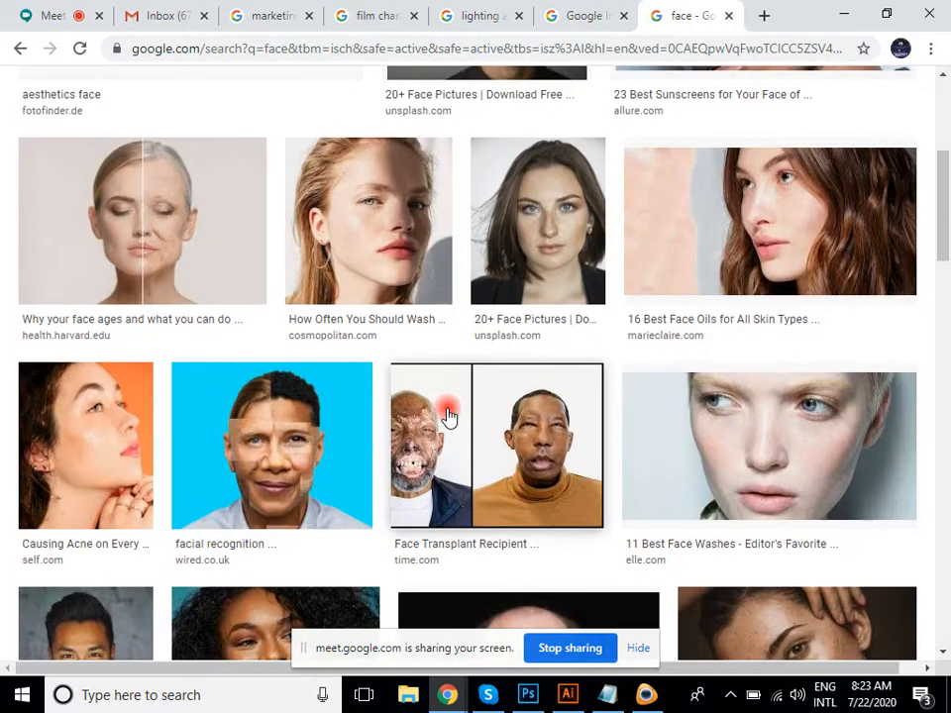
scroll(447, 416, down, 6)
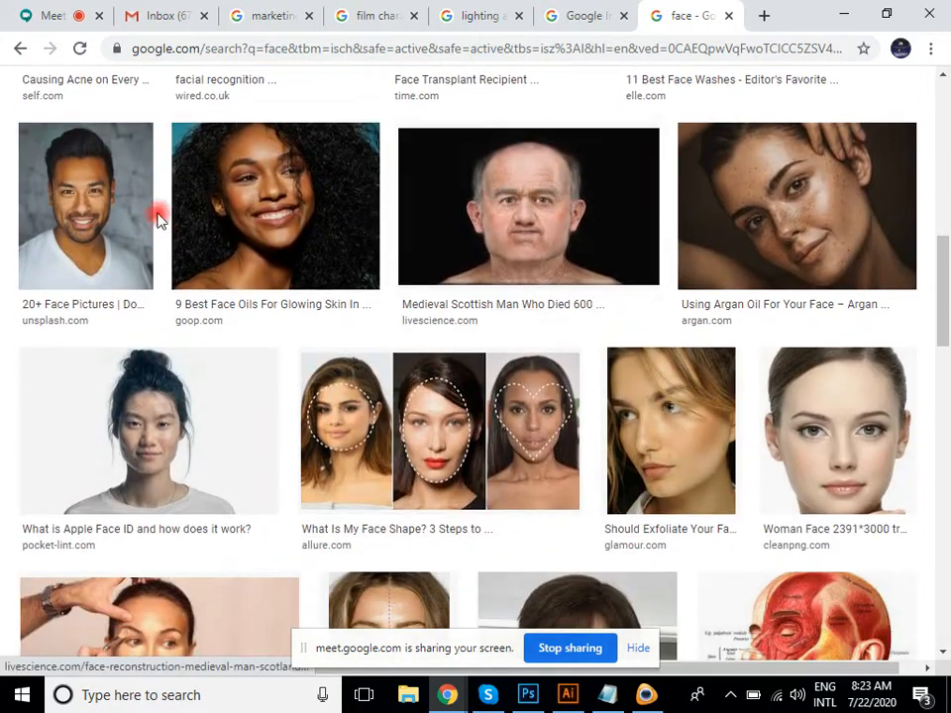
scroll(146, 216, down, 1)
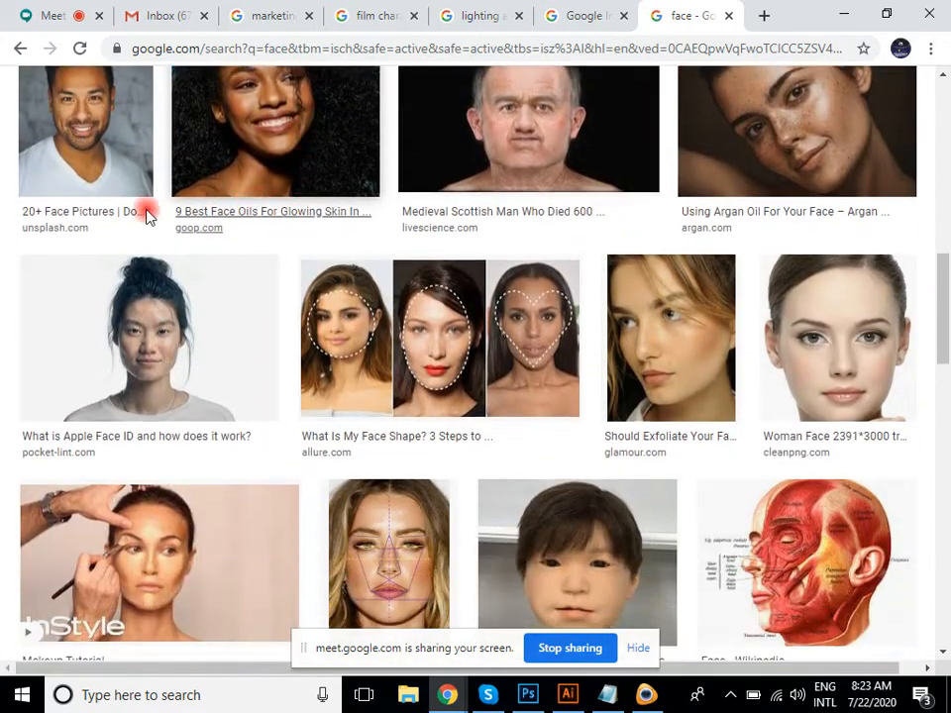
right_click(820, 310)
click(828, 314)
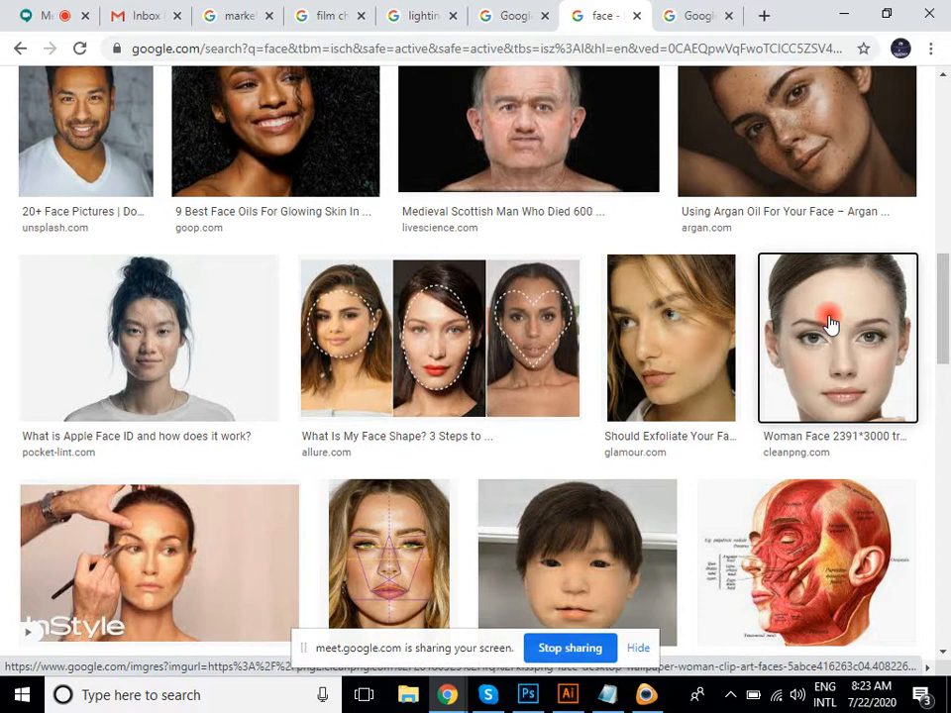
click(701, 14)
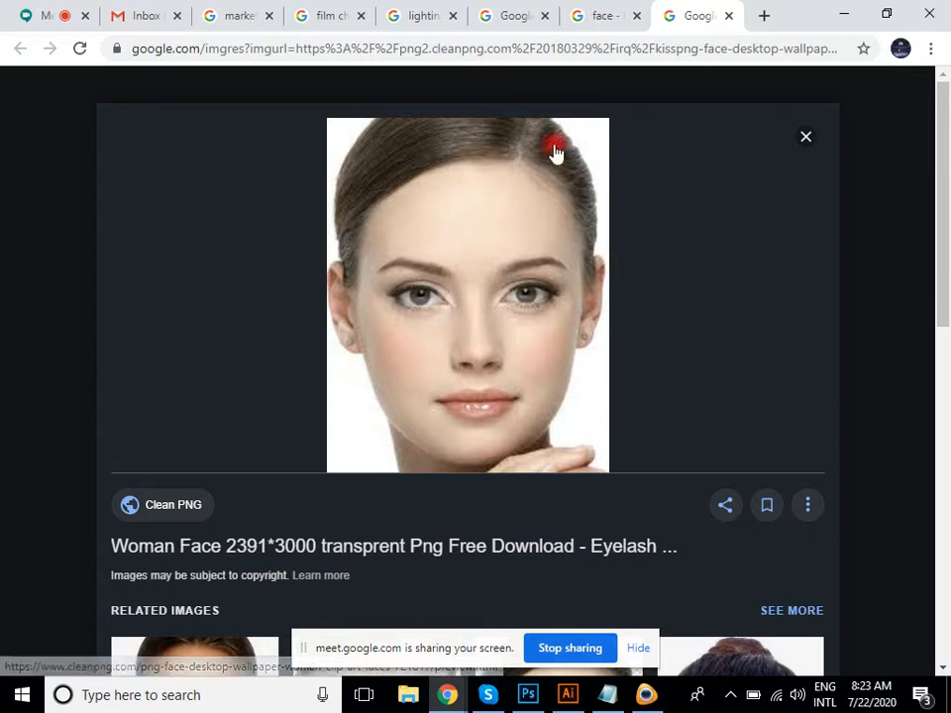
Return to the face results, open the womenshealthmag.com "Facial Swelling Causes" picture in a new tab and look through the other faces.
click(608, 13)
scroll(579, 404, down, 3)
scroll(579, 404, down, 3)
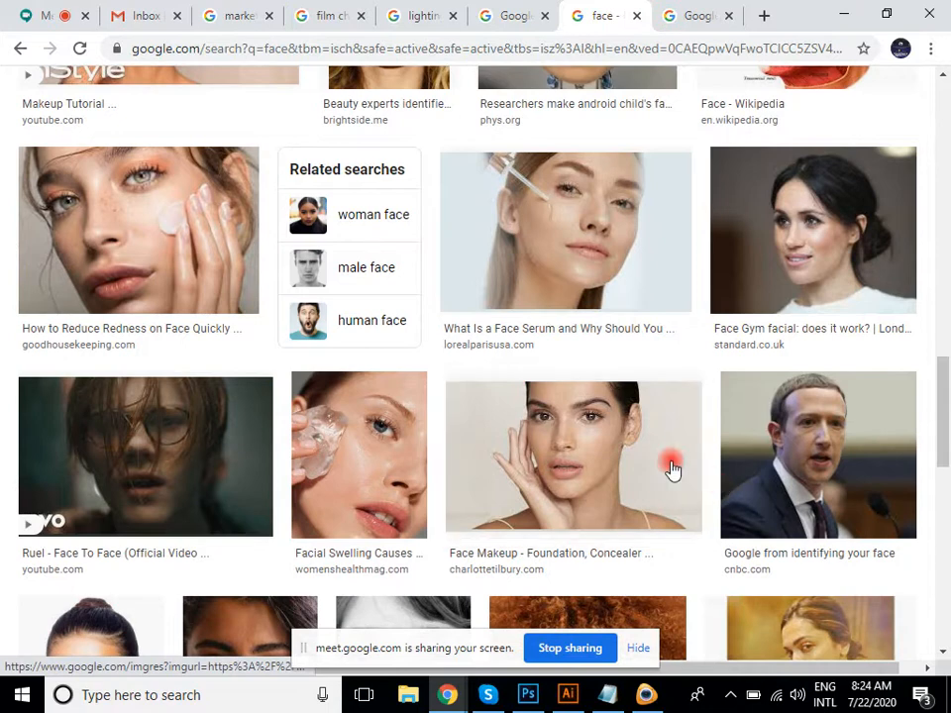
scroll(634, 446, down, 1)
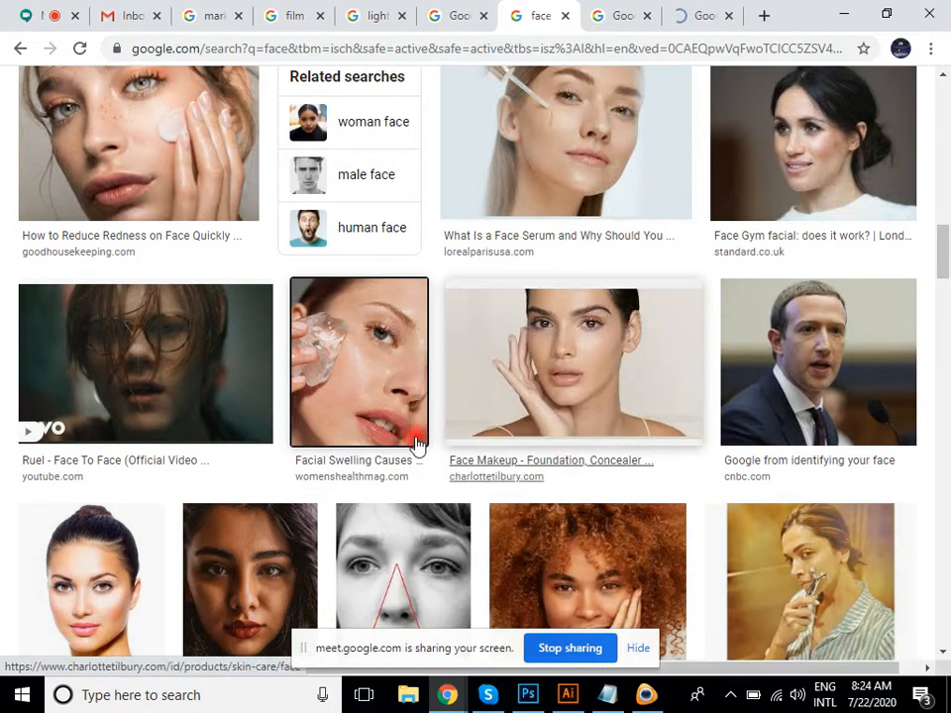
scroll(418, 445, down, 1)
scroll(416, 426, up, 3)
scroll(416, 425, up, 10)
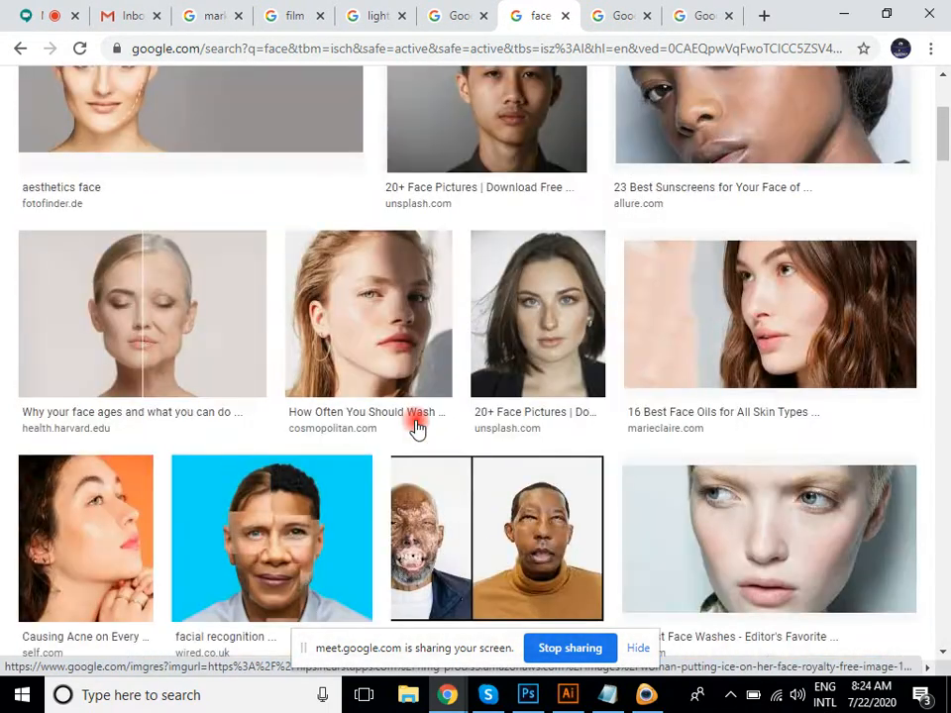
Browse further face results, open the goop.com "9 Best Face Oils" picture in a new tab and view the opened face pictures.
scroll(416, 426, down, 2)
scroll(416, 428, down, 5)
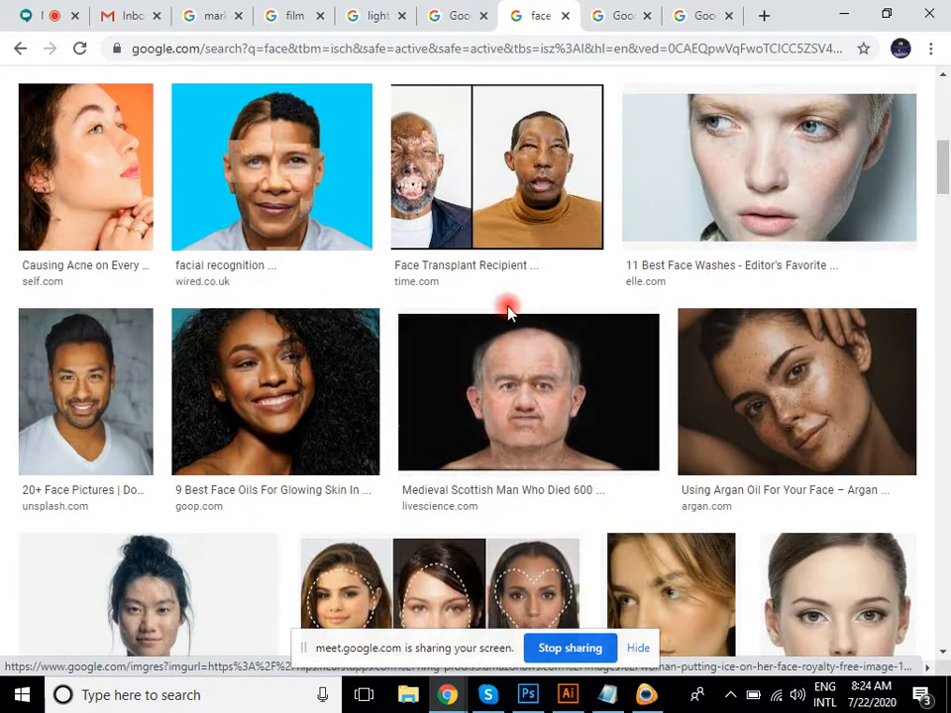
middle_click(344, 361)
click(566, 12)
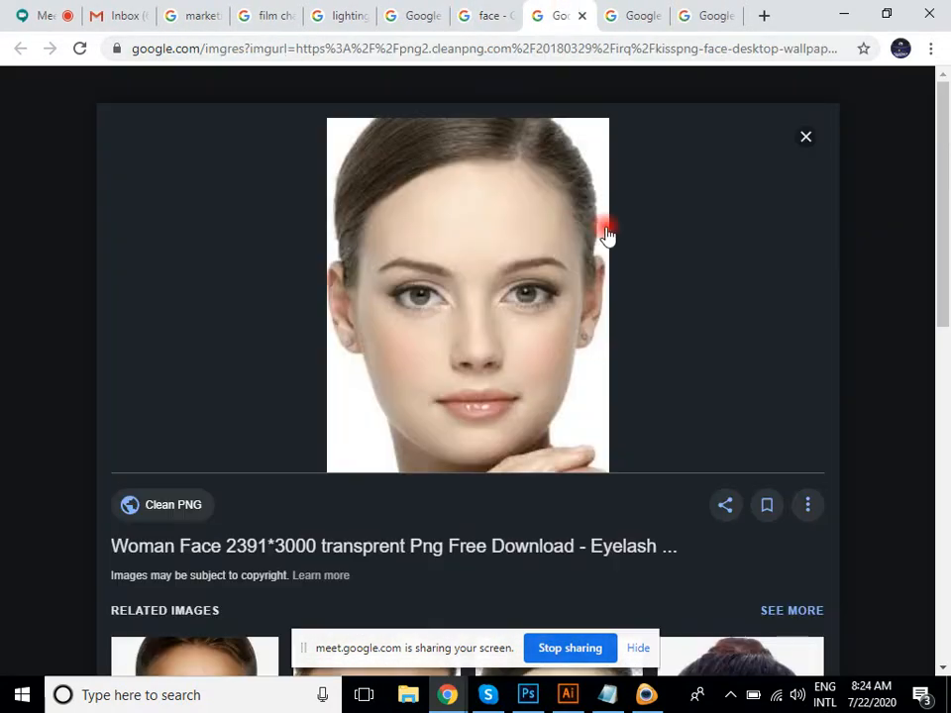
click(671, 10)
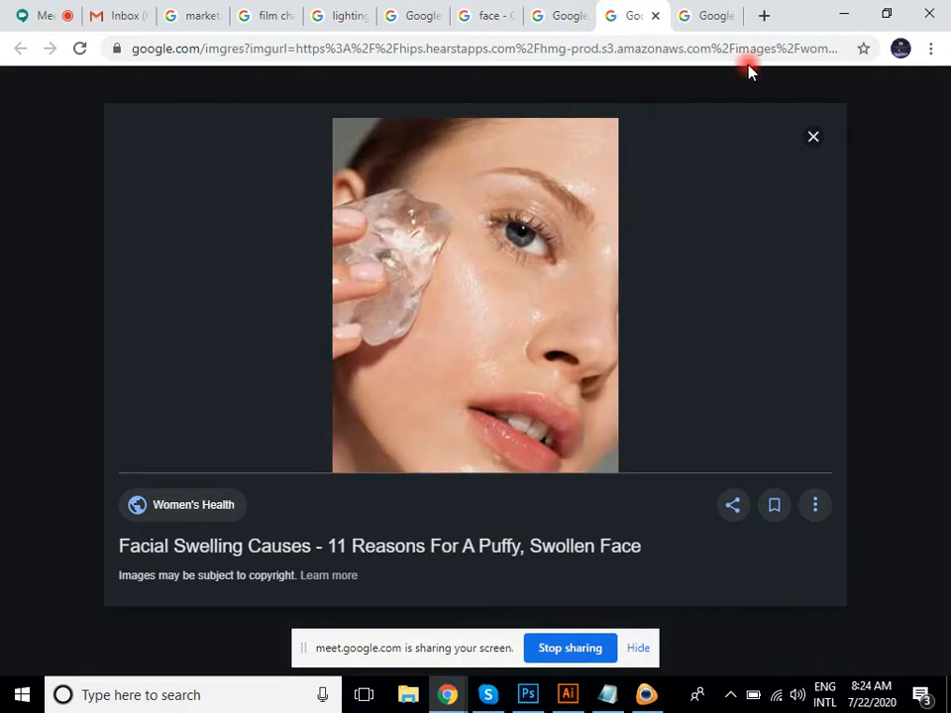
click(715, 10)
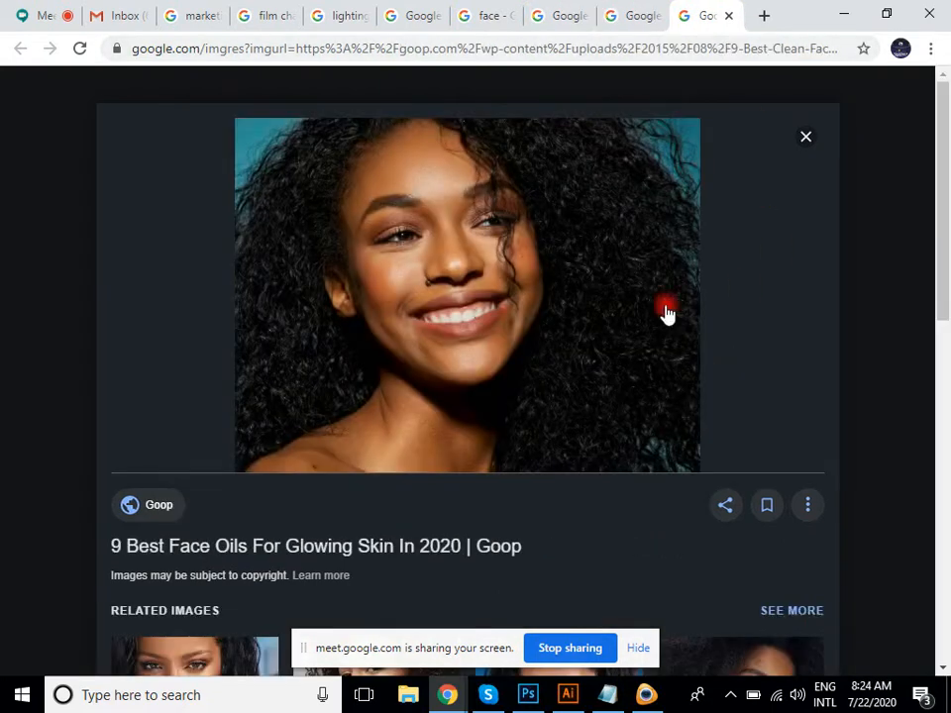
Save the Goop "9 Best Face Oils" picture to the Downloads folder under its suggested name and close its tab.
right_click(501, 317)
click(568, 480)
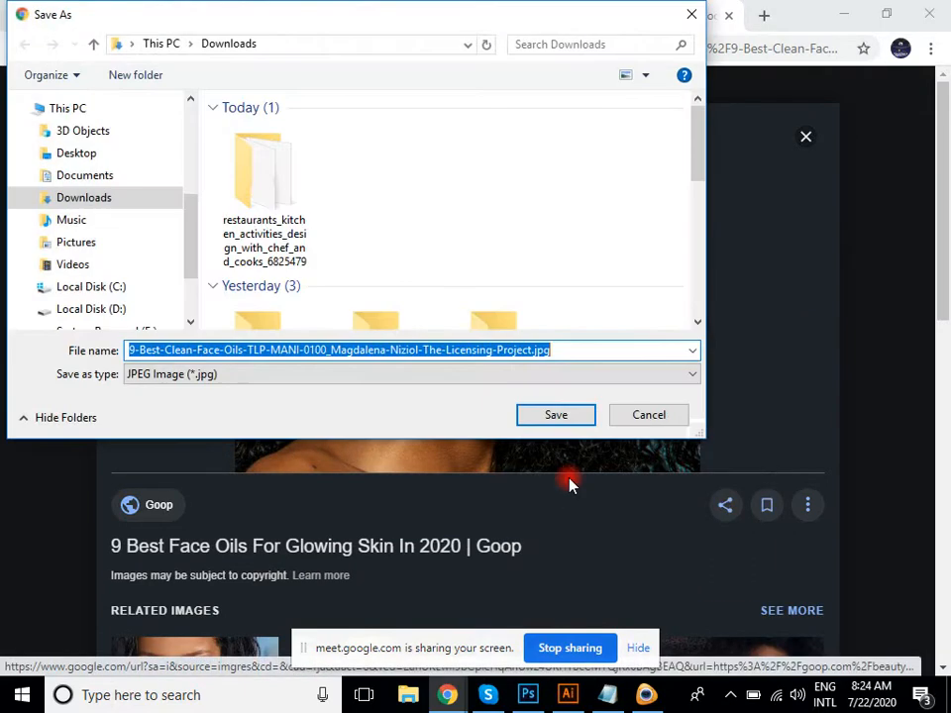
key(Return)
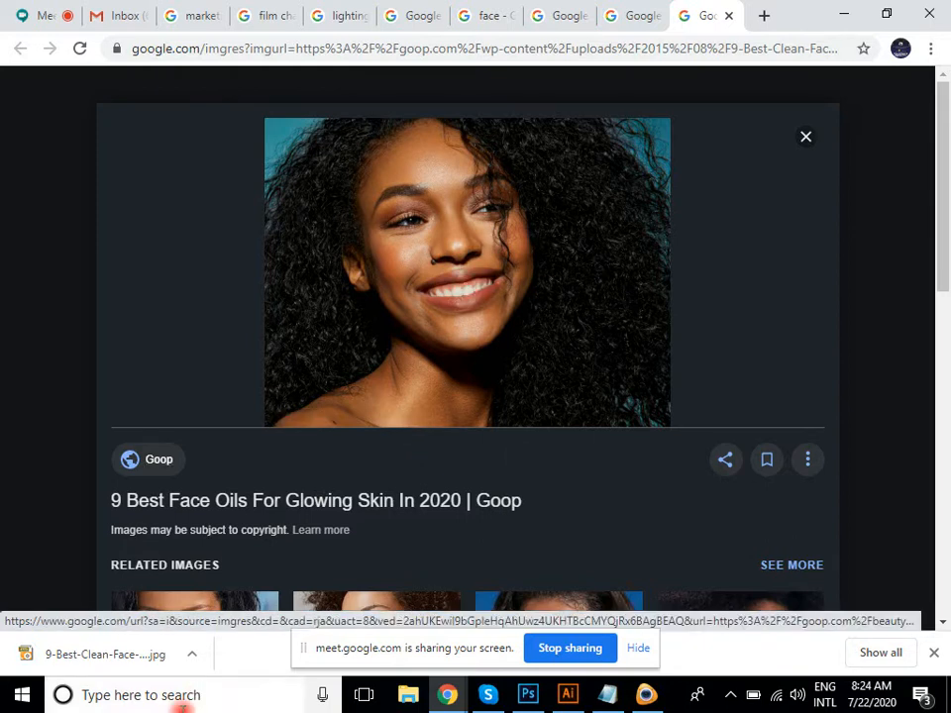
key(ctrl+w)
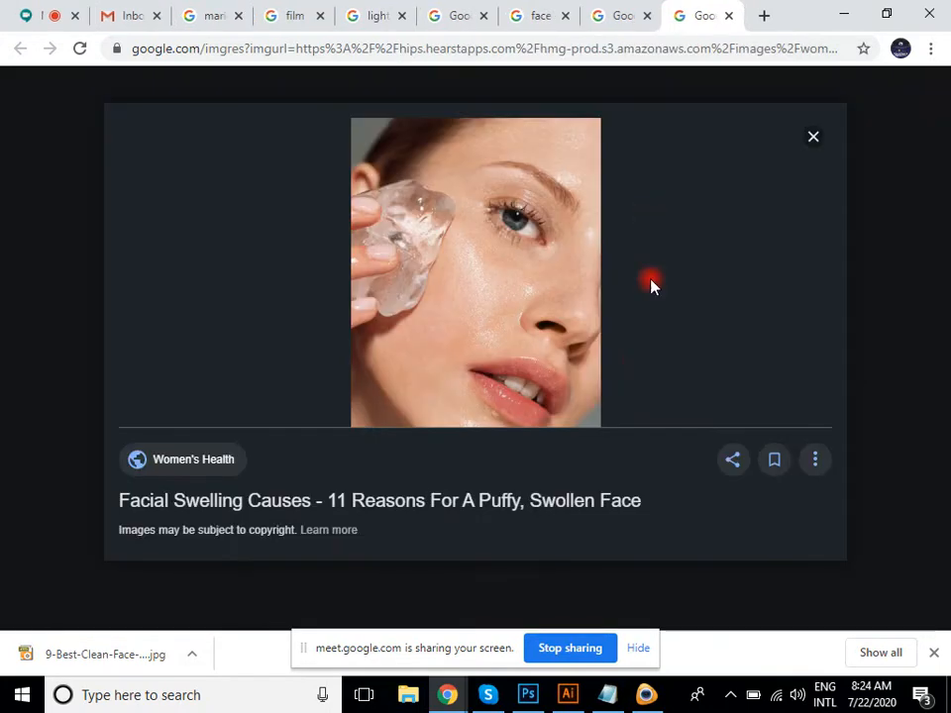
Save the Women's Health "Facial Swelling Causes" picture to Downloads, and close its tab and the Clean PNG picture's tab.
right_click(496, 265)
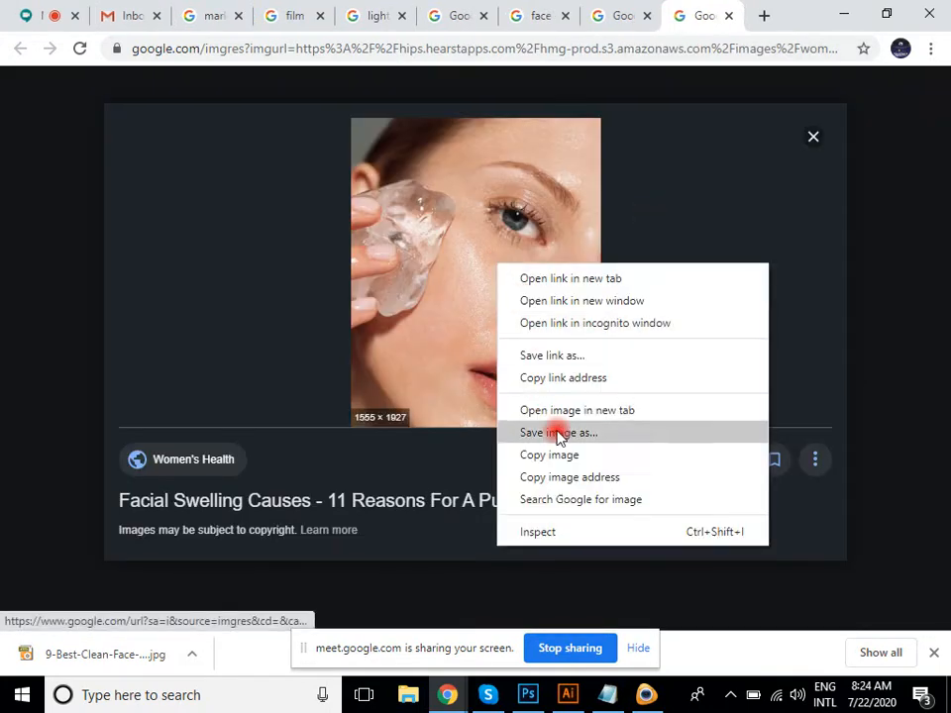
click(555, 432)
key(Return)
key(ctrl+w)
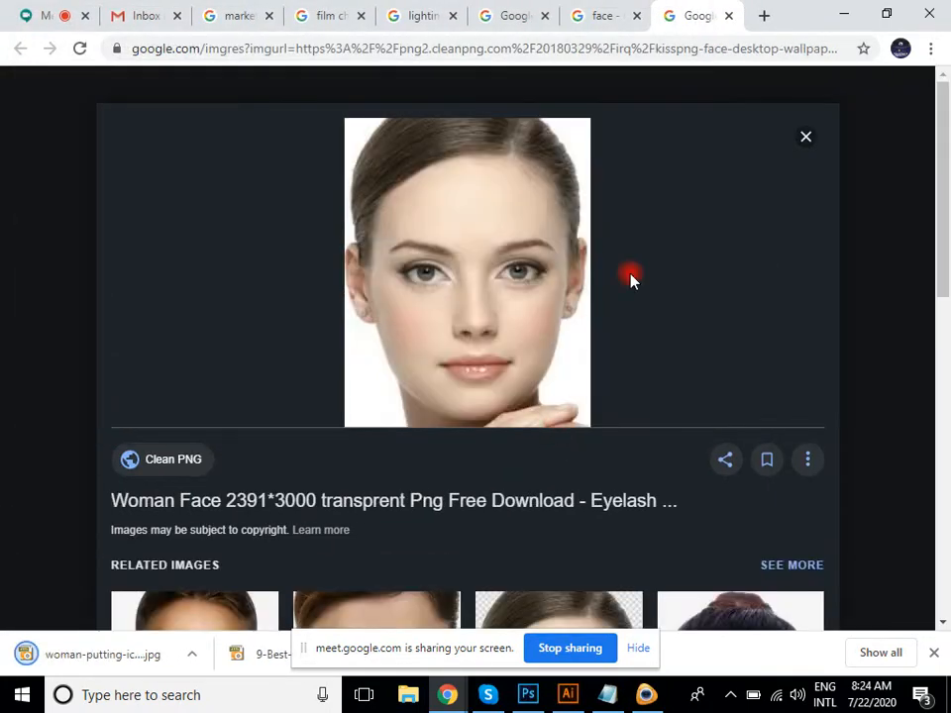
key(ctrl+w)
Replace the face search with a Google Images search for "textures".
scroll(383, 250, up, 10)
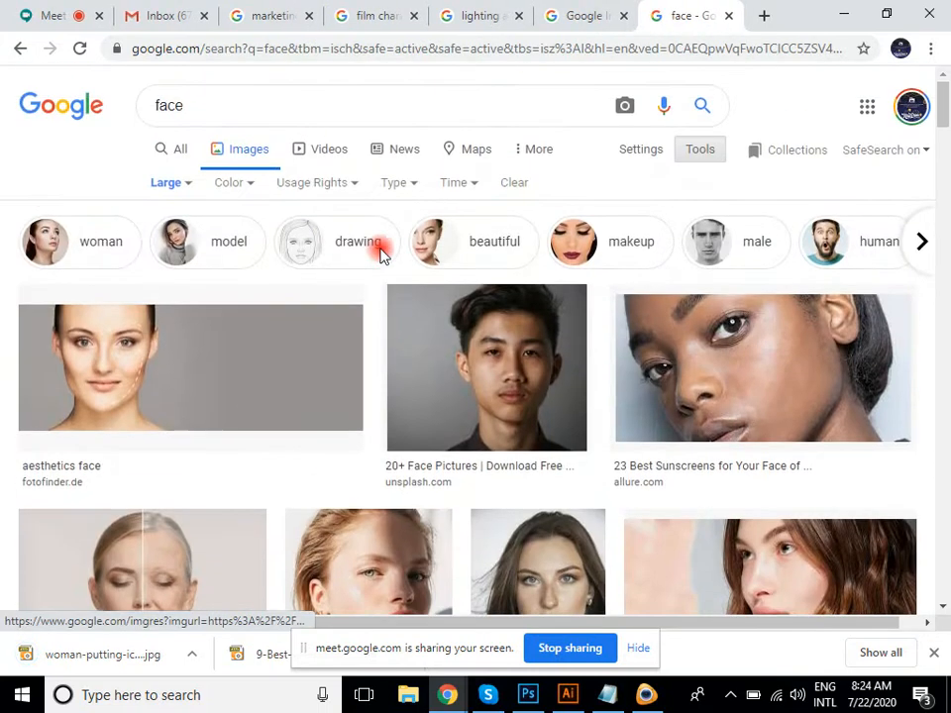
drag(203, 109, 86, 110)
text(tex)
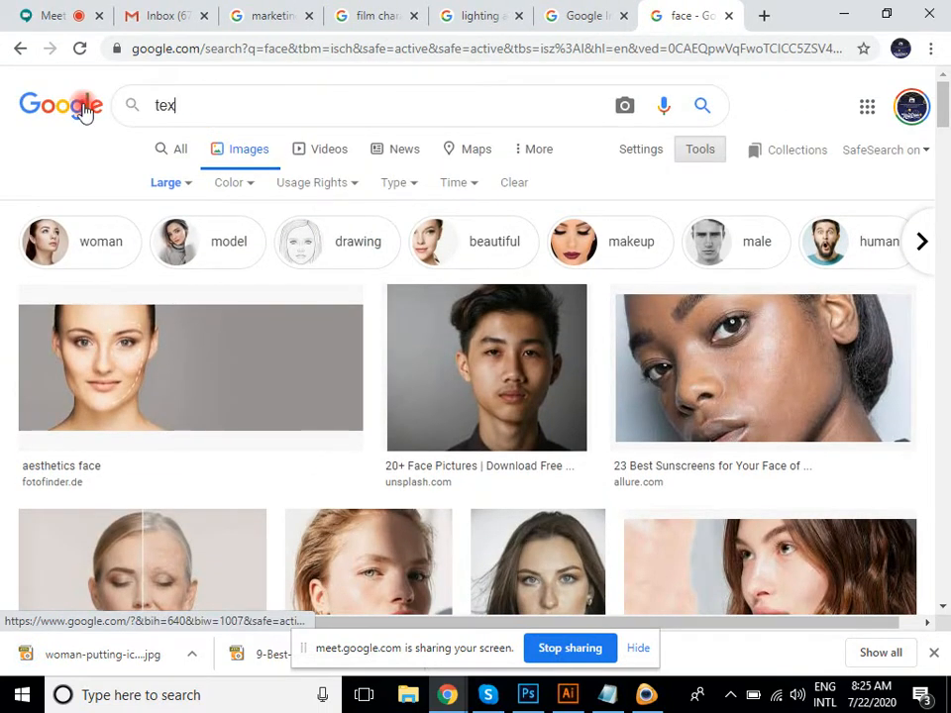
text(tures)
key(Return)
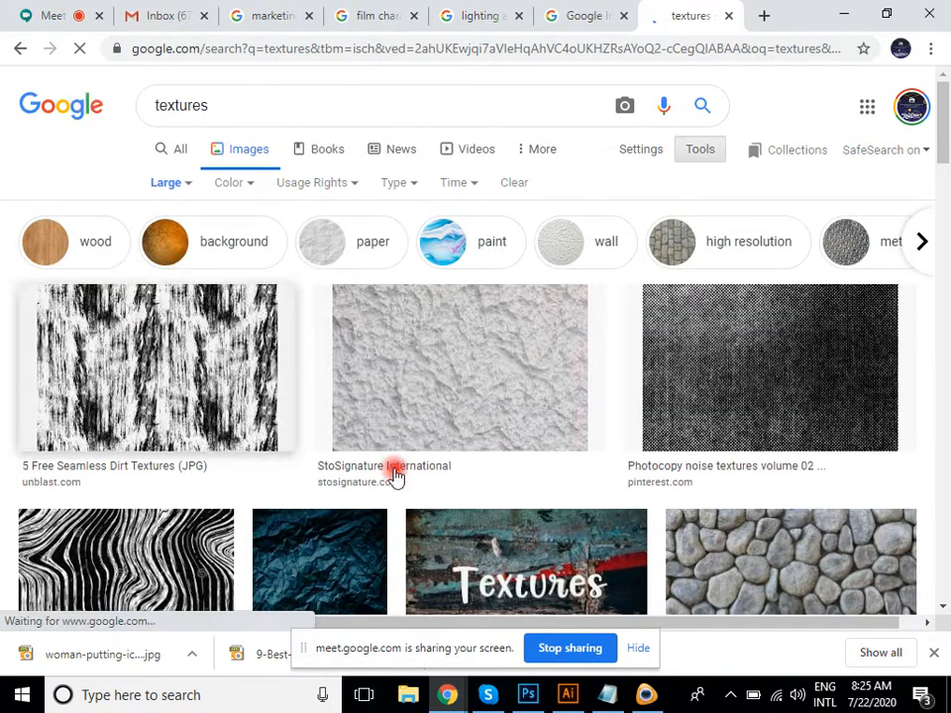
Browse the texture results, open the Pinterest "Stone Textures" picture in a new tab and view it.
scroll(535, 317, down, 3)
scroll(562, 351, down, 3)
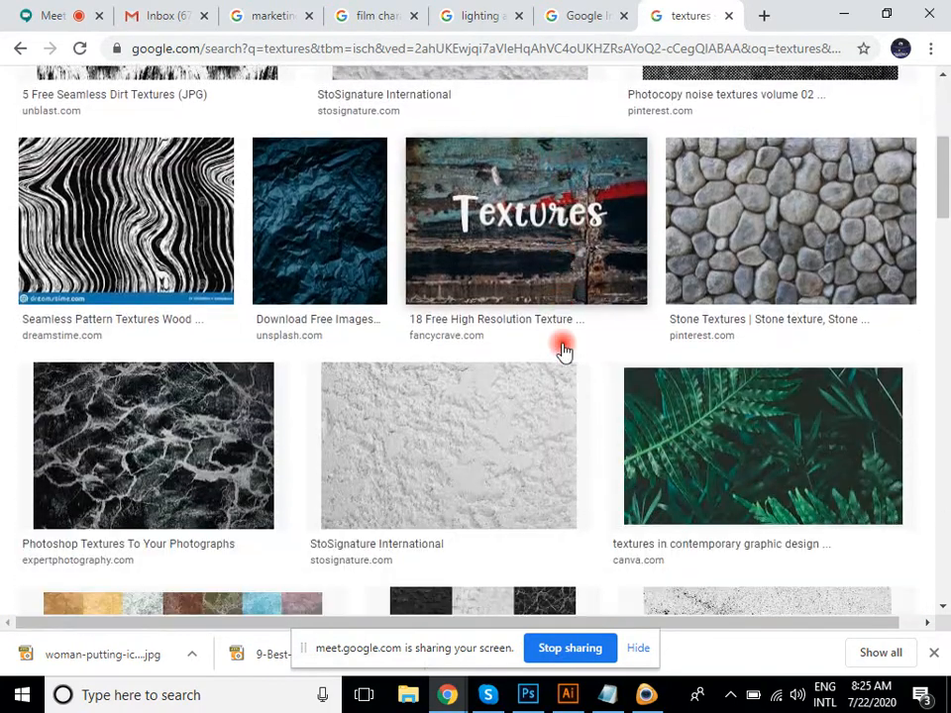
scroll(551, 353, down, 2)
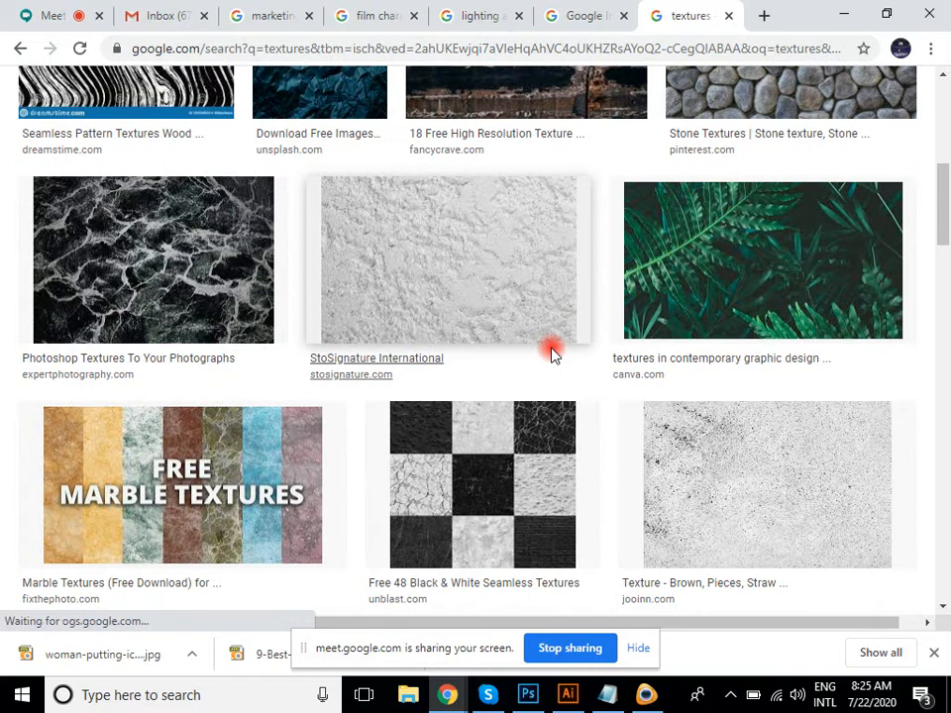
scroll(552, 352, down, 1)
scroll(552, 352, down, 2)
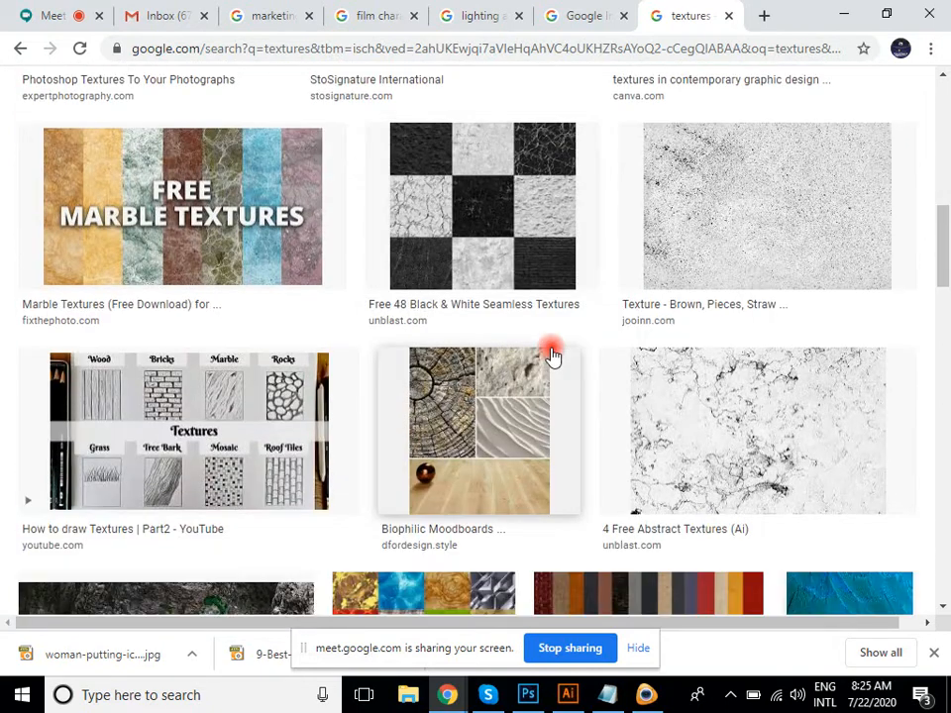
scroll(799, 327, down, 5)
right_click(782, 299)
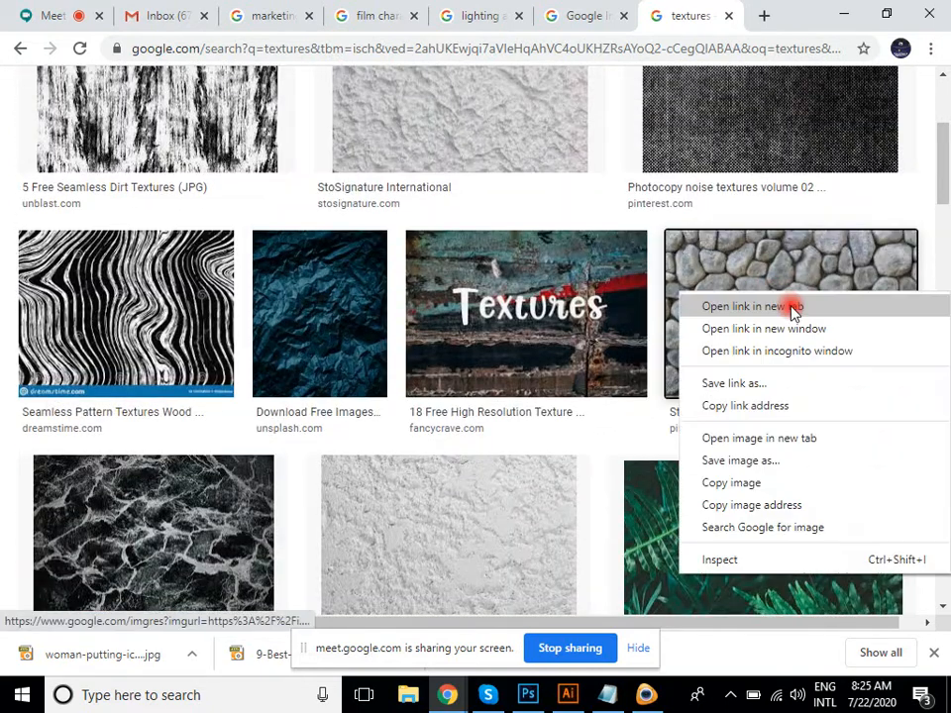
click(792, 313)
click(696, 16)
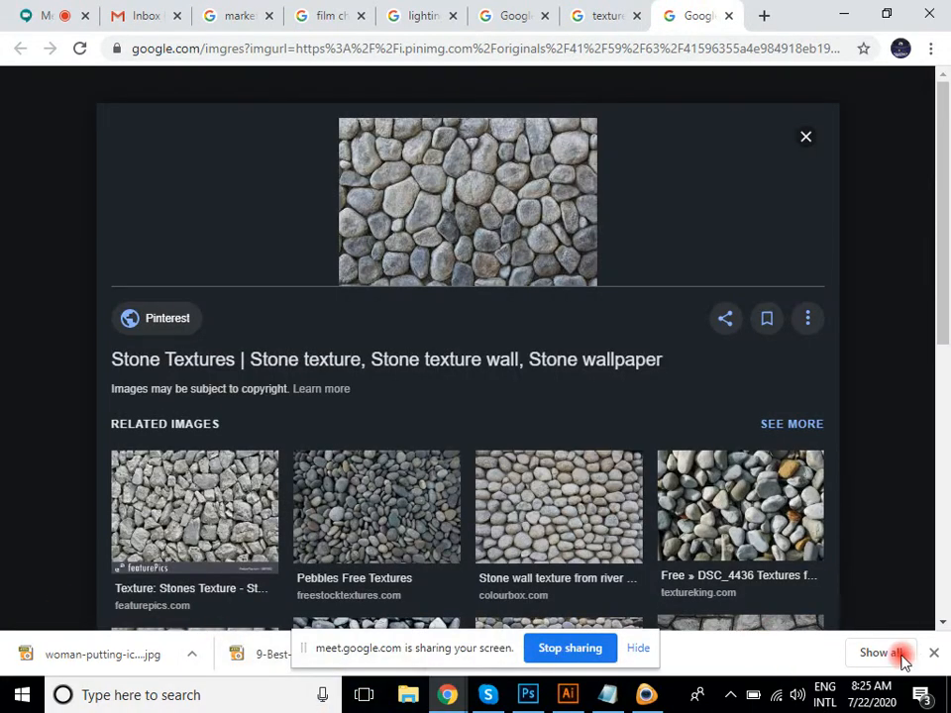
Show the downloaded 9-Best-Clean-Face-Oils picture in its folder and open it as a new document in Photoshop.
click(600, 649)
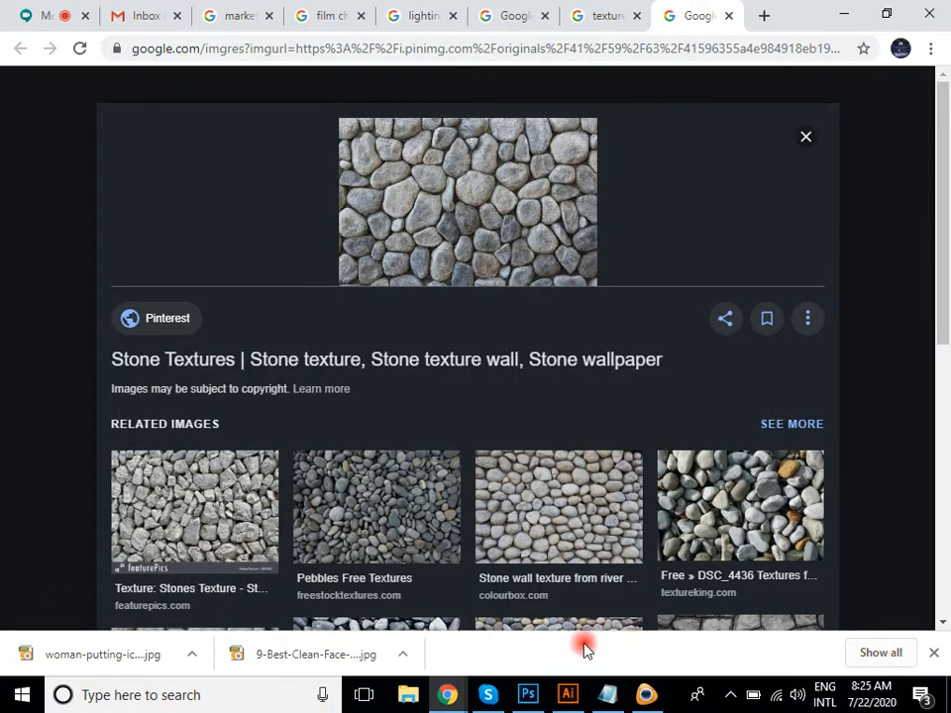
click(402, 655)
click(434, 598)
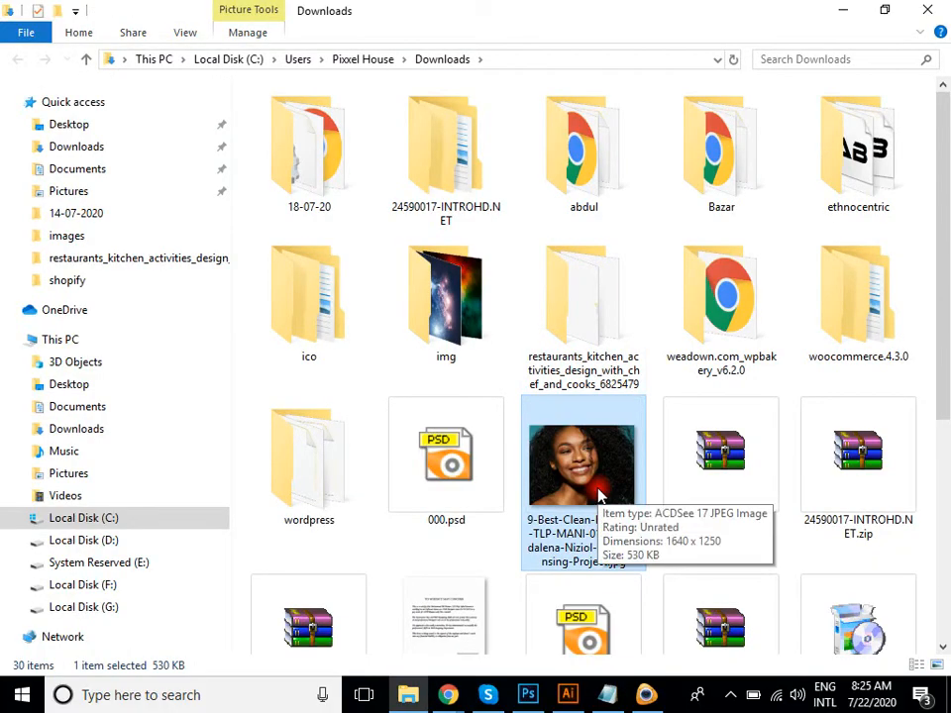
drag(642, 510, 582, 8)
drag(471, 118, 451, 158)
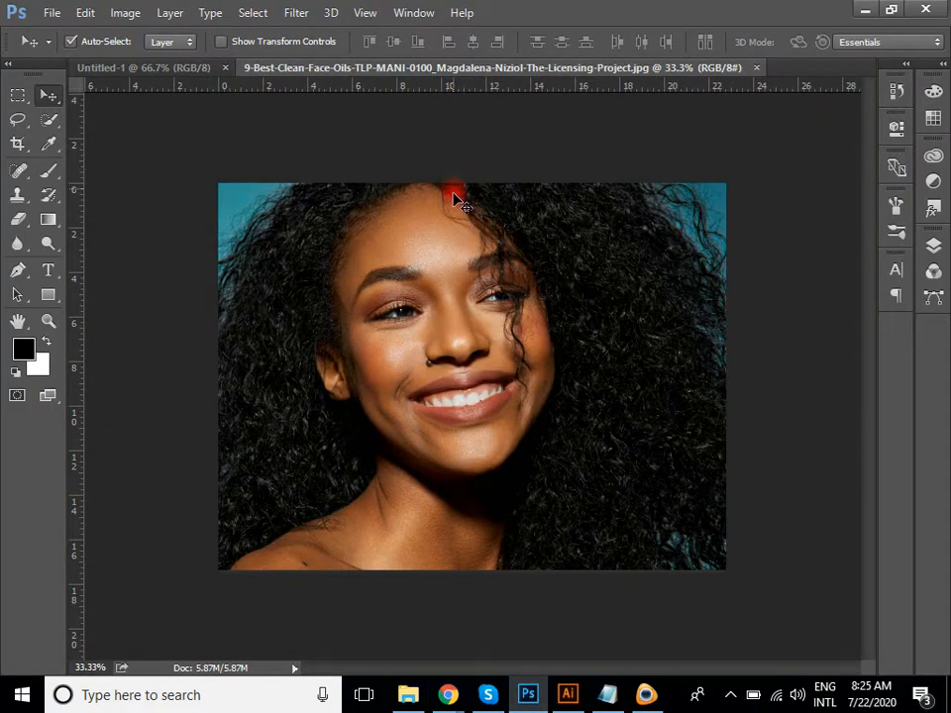
Return to Chrome, show the downloaded woman-putting-ice picture in its folder and compare it with the 9-Best-Clean-Face-Oils picture.
click(410, 694)
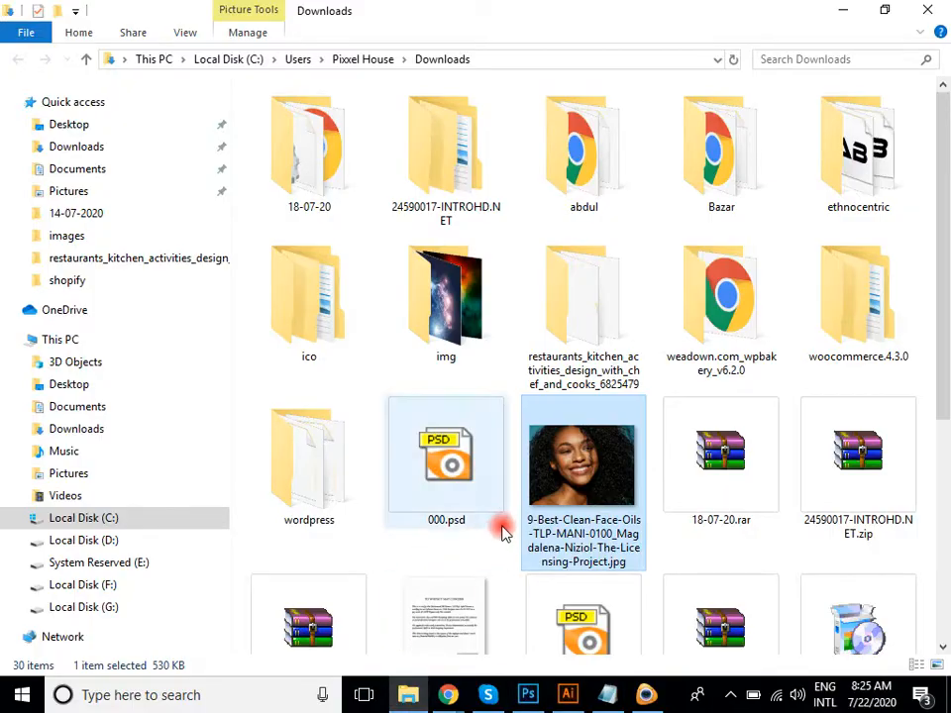
click(447, 694)
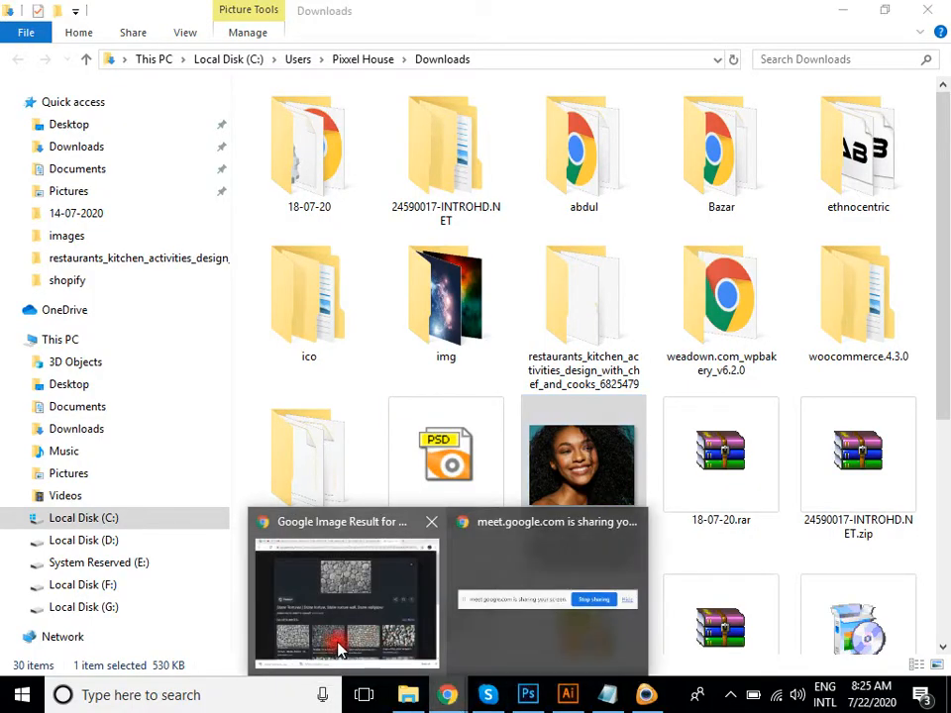
mouse_move(384, 639)
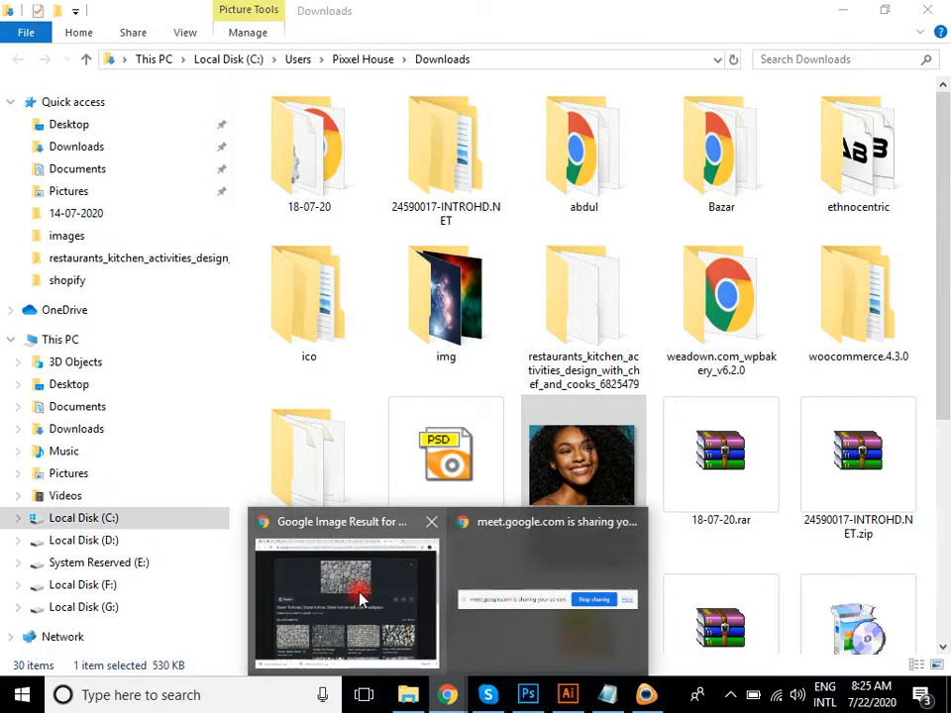
click(361, 600)
click(191, 653)
click(249, 594)
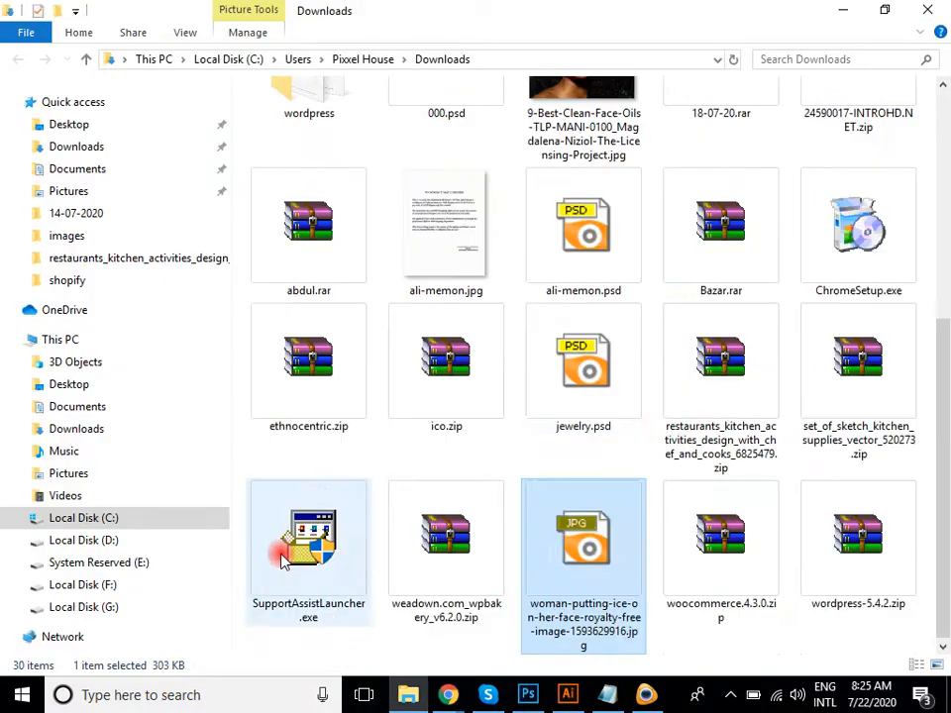
scroll(586, 496, up, 4)
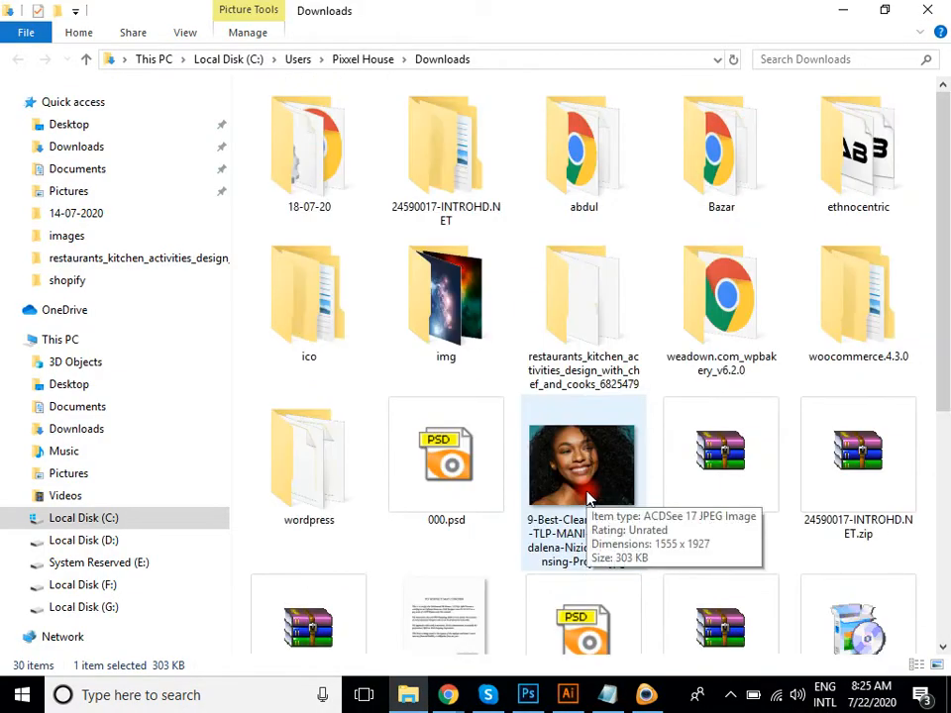
scroll(704, 404, down, 4)
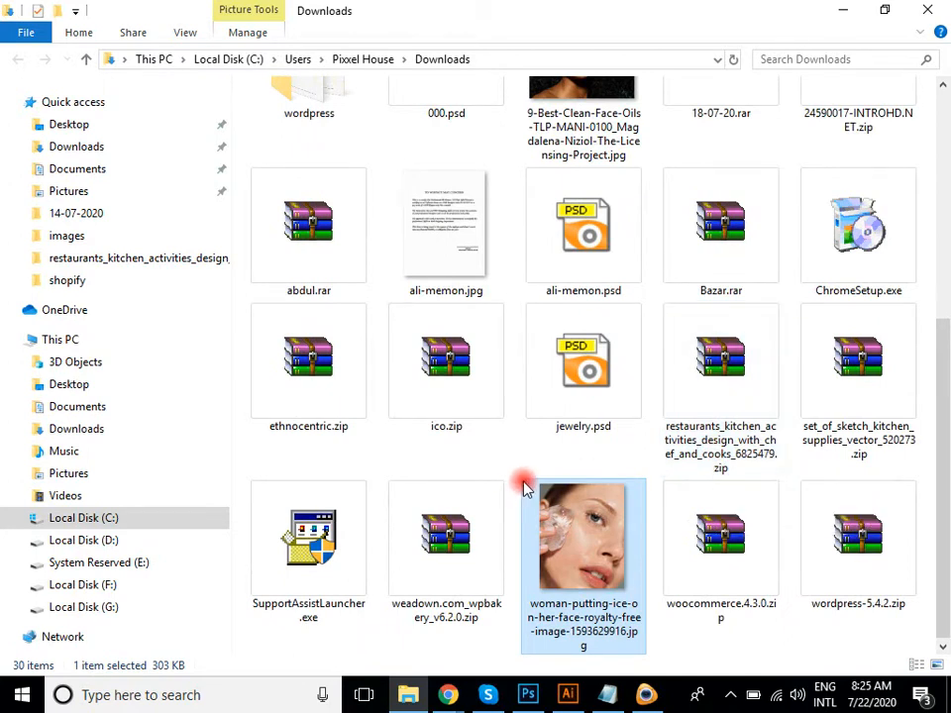
click(644, 696)
click(632, 507)
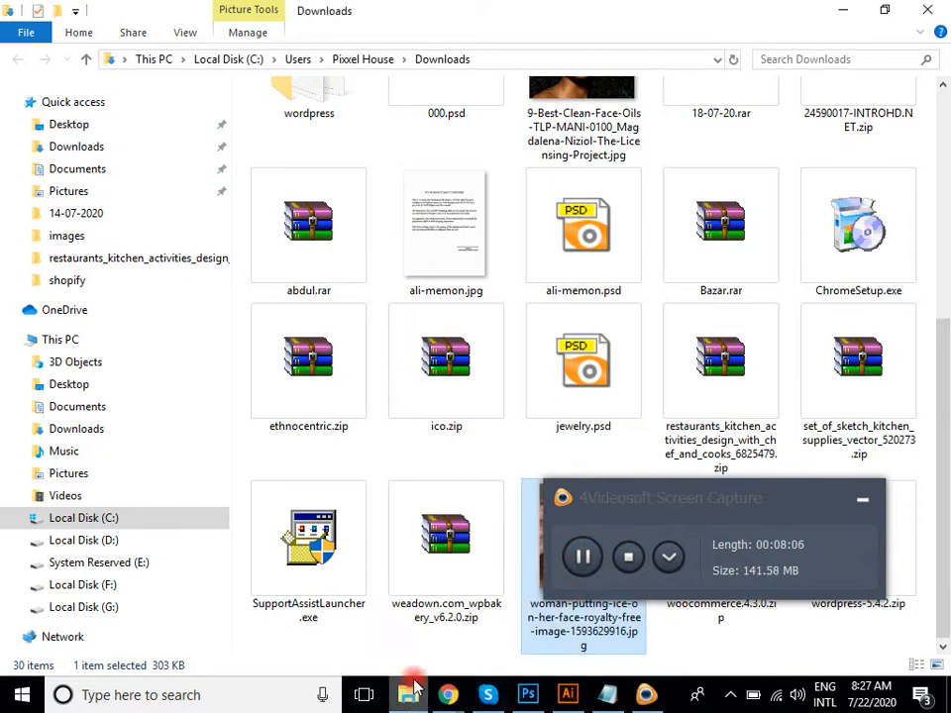
Switch to Chrome, save the "Stone Textures" picture to Downloads as images.jfif and show it in its folder.
mouse_move(451, 694)
click(377, 578)
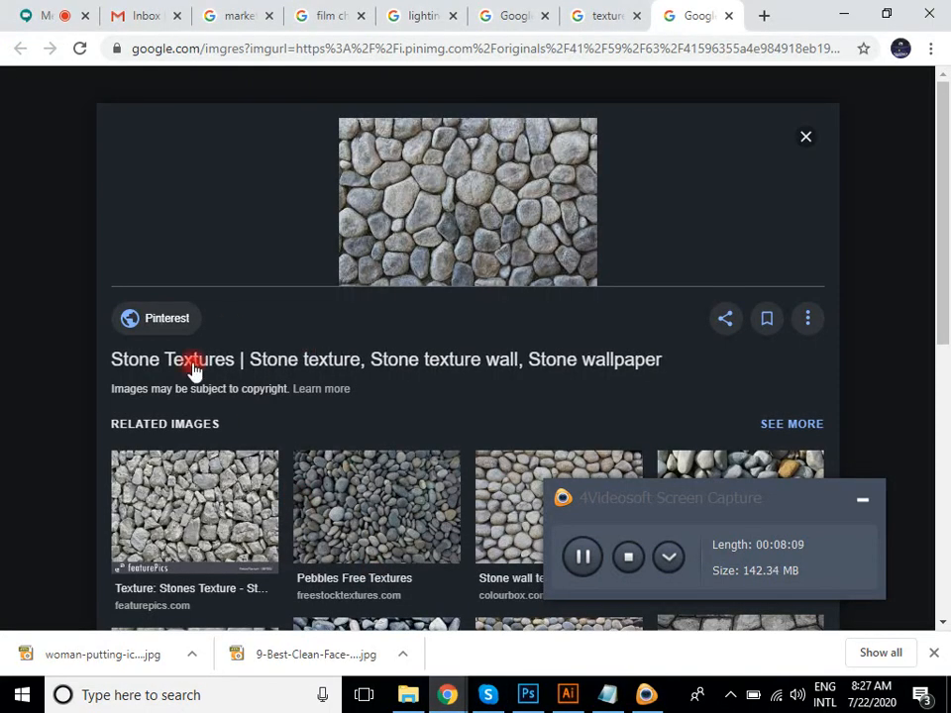
right_click(479, 206)
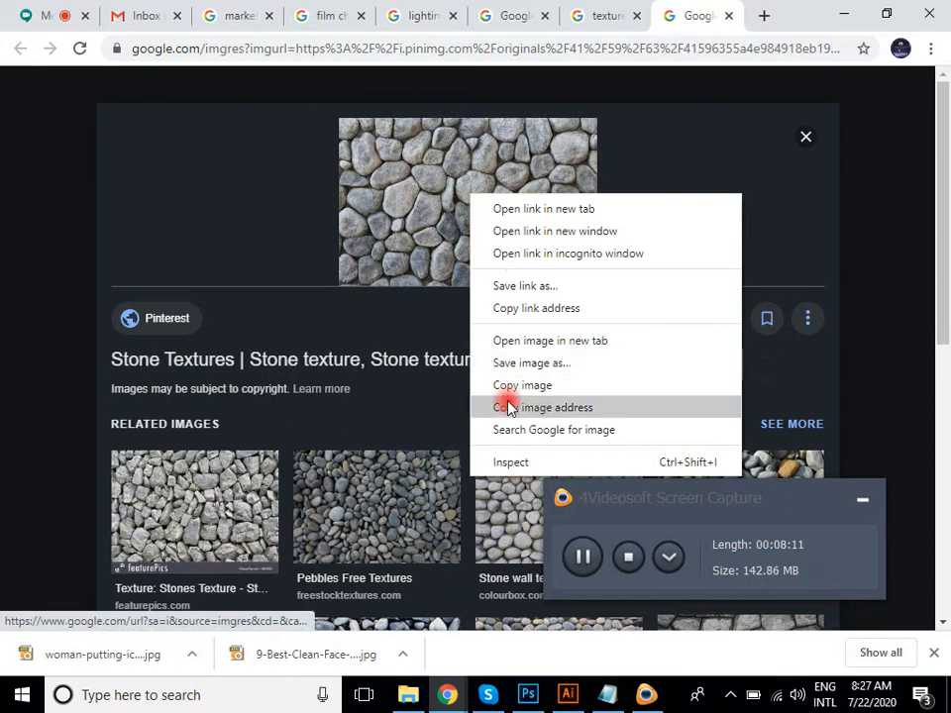
click(526, 376)
key(Return)
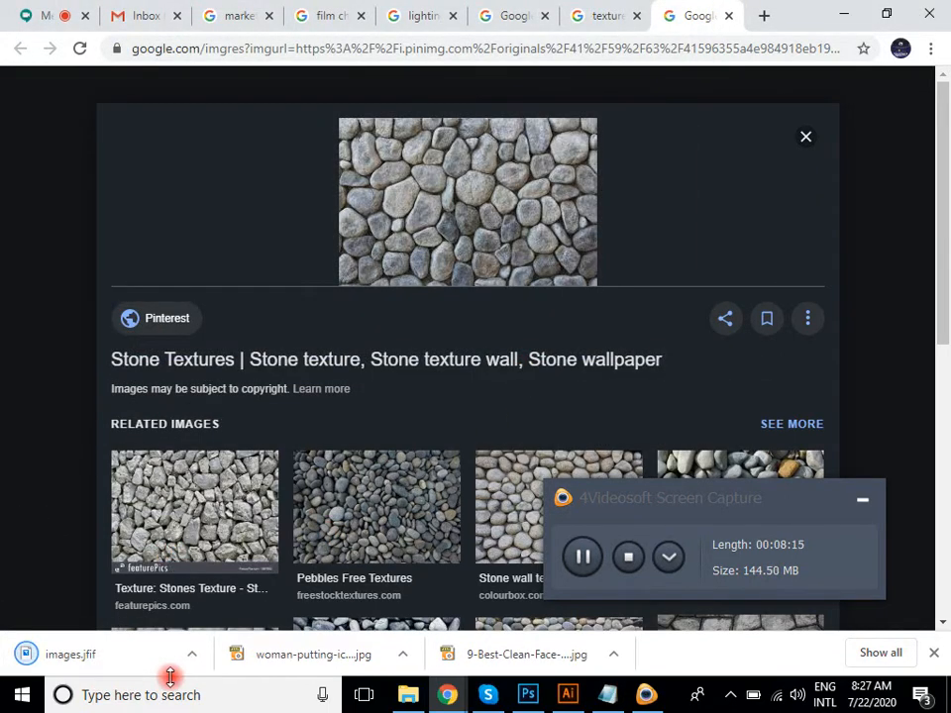
click(193, 655)
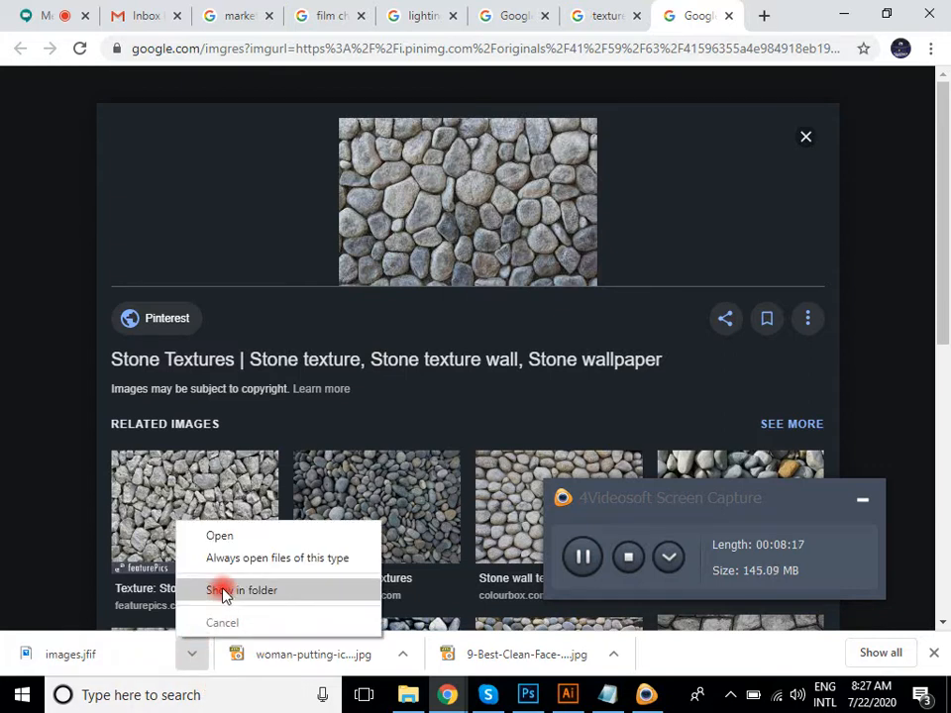
click(220, 591)
click(860, 502)
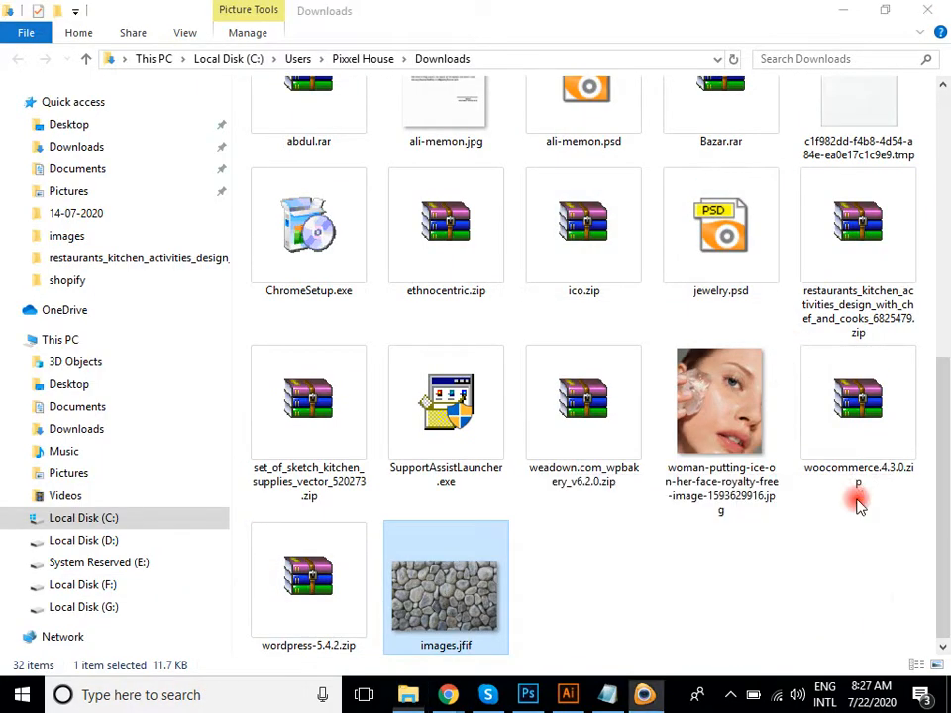
Rename the downloaded stone texture file images.jfif to images.jpg, accepting the extension change.
right_click(485, 613)
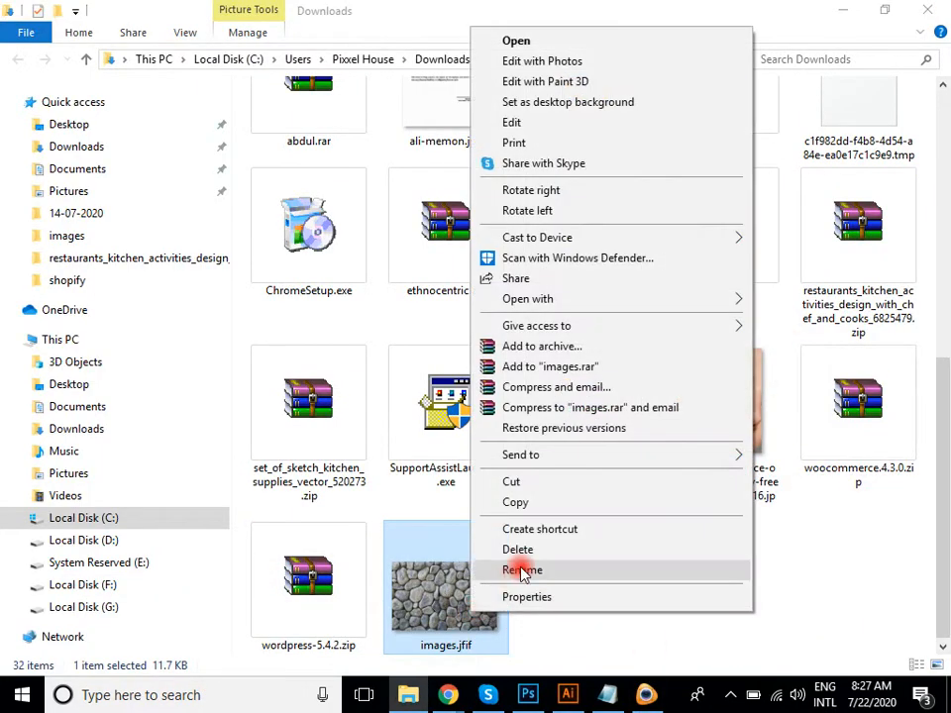
click(554, 569)
click(486, 646)
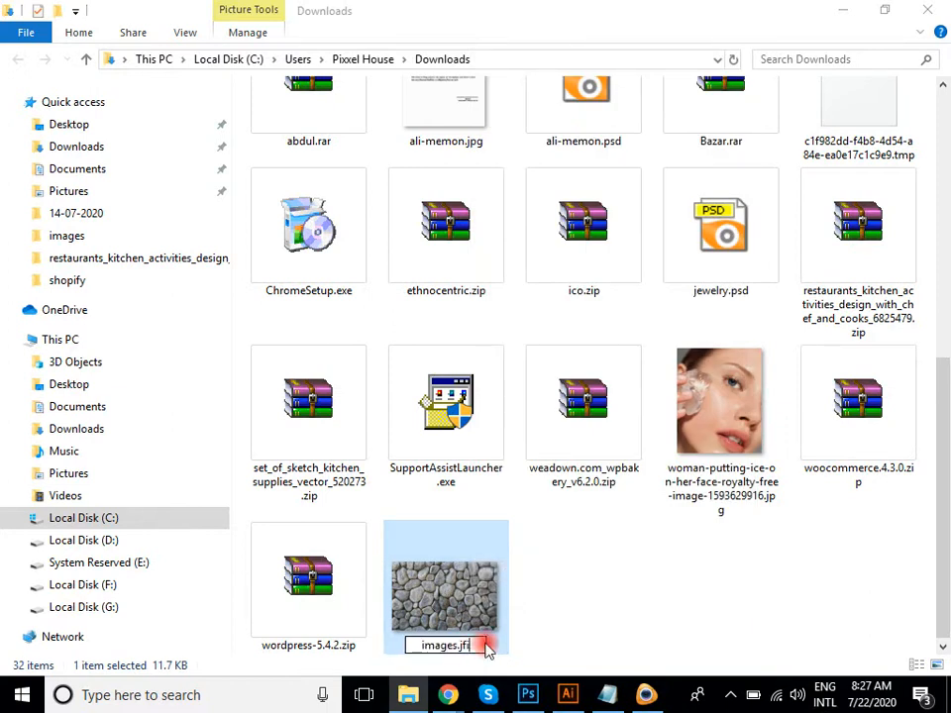
key(BackSpace)
key(BackSpace)
key(BackSpace)
key(BackSpace)
text(jpg)
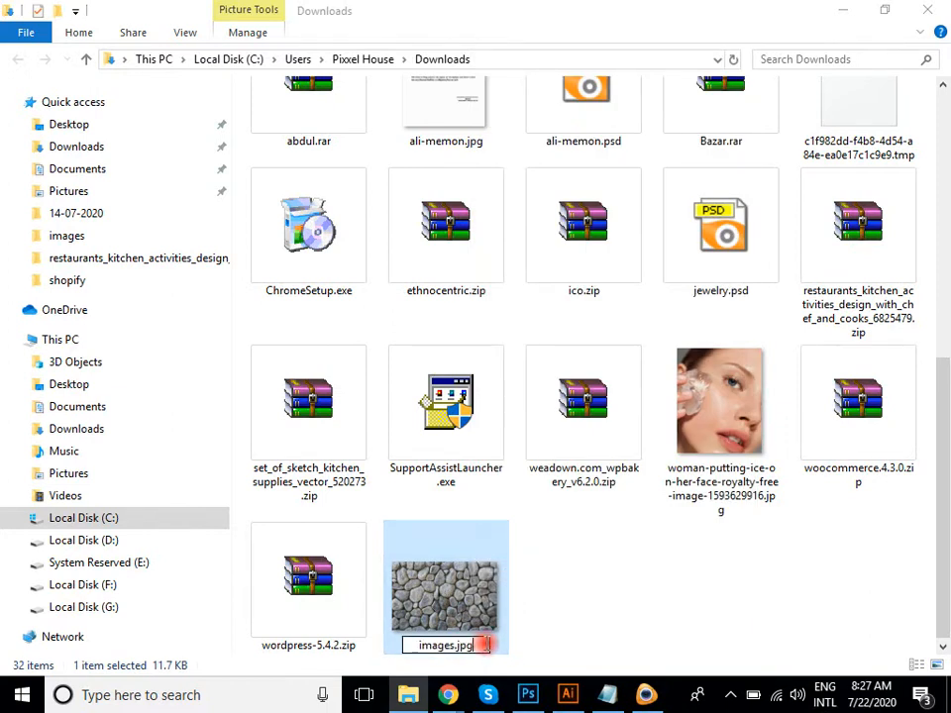
key(Return)
click(556, 353)
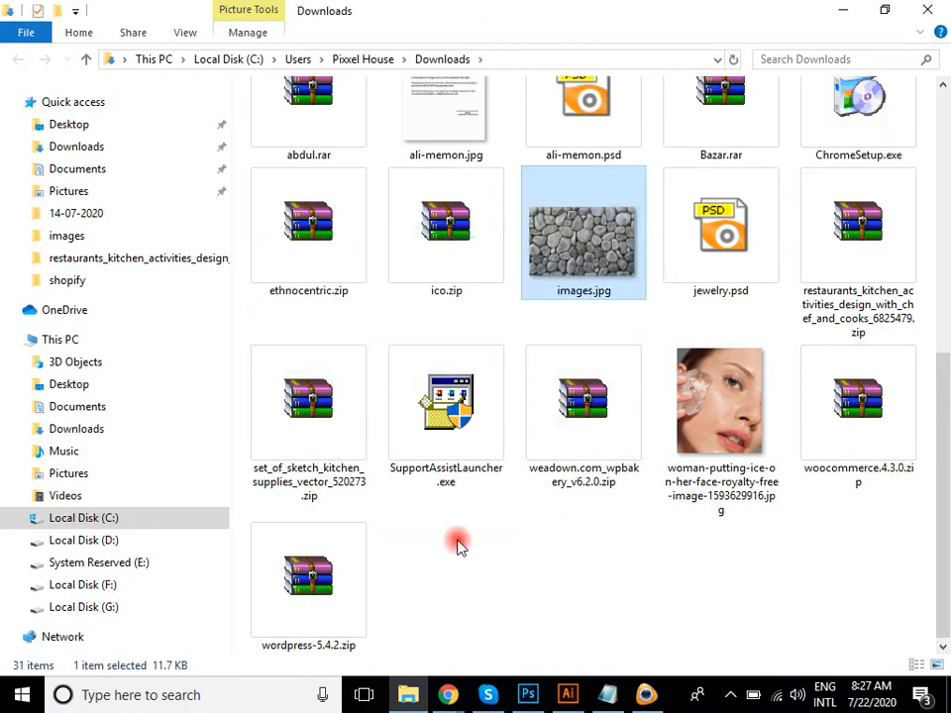
Switch to Photoshop and place images.jpg as a new layer in the 9-Best-Clean-Face-Oils document.
drag(561, 248, 473, 377)
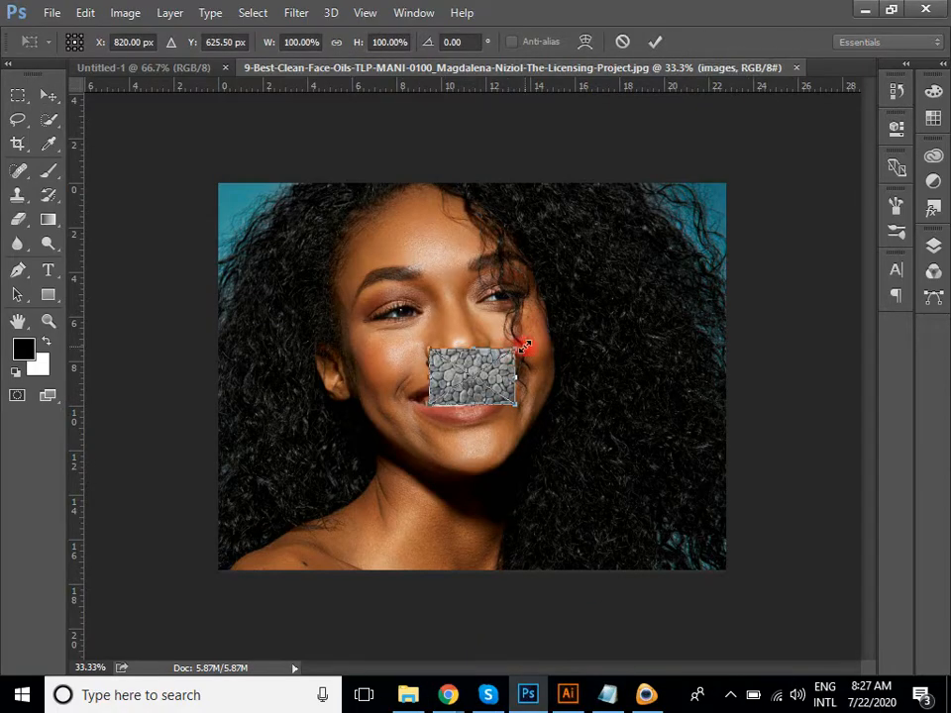
double_click(486, 387)
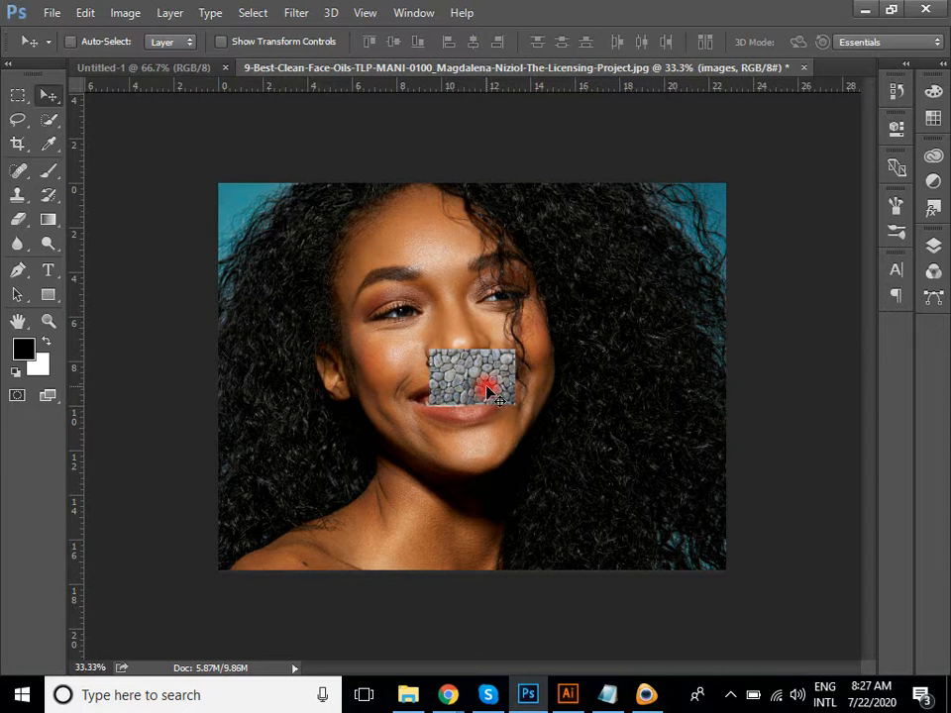
key(ctrl+t)
drag(515, 349, 665, 403)
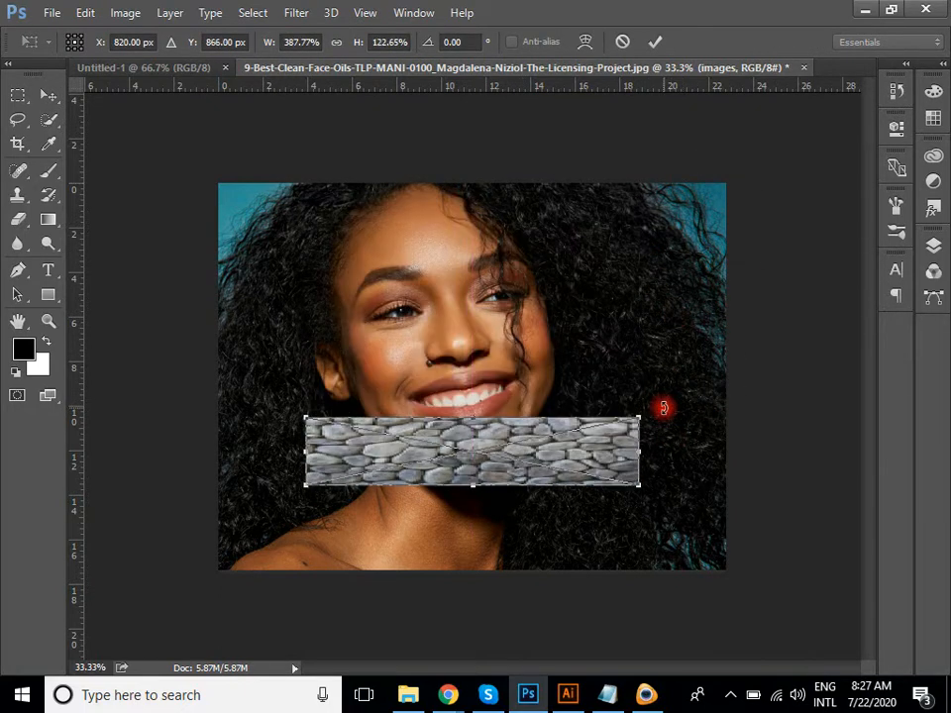
key(Escape)
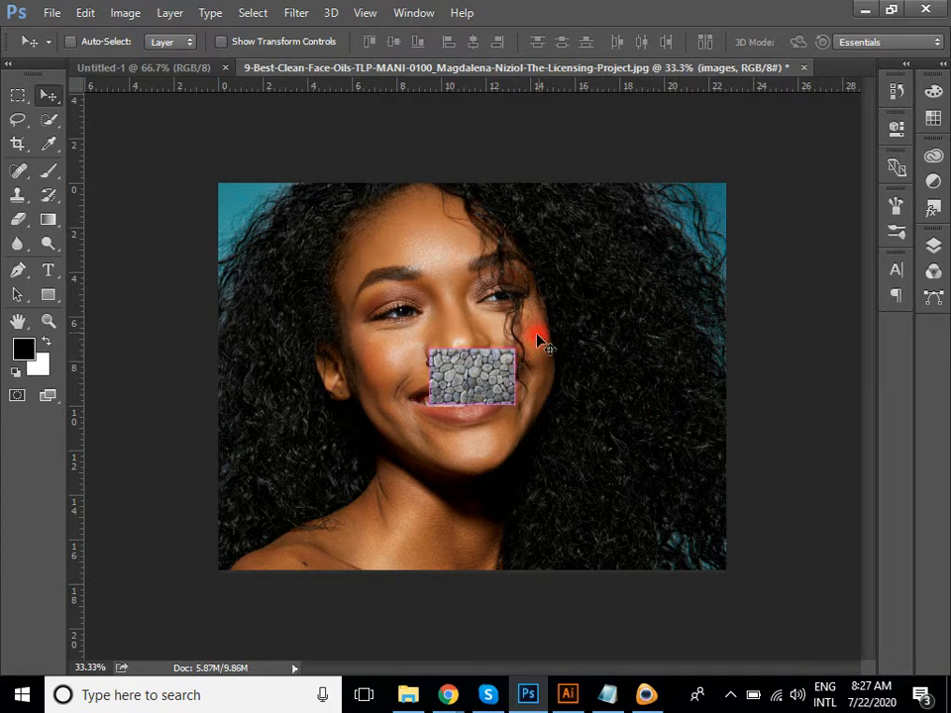
Enlarge, rotate and reposition the stone texture so that it covers the woman's face, neck and shoulder at a slant.
key(ctrl+t)
drag(515, 348, 487, 646)
drag(401, 500, 386, 491)
drag(447, 632, 449, 657)
key(Return)
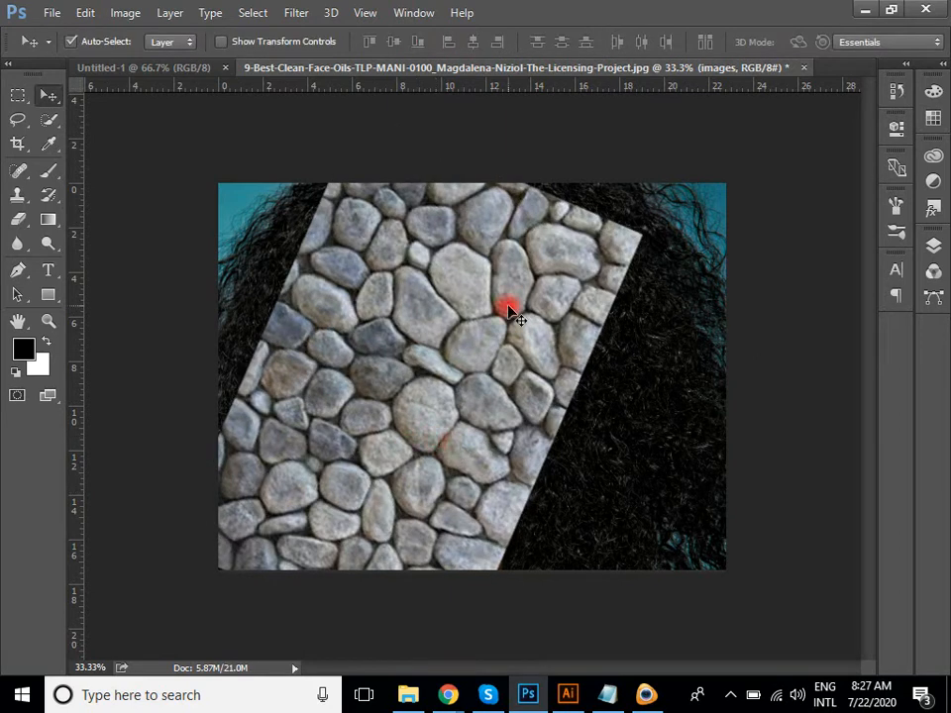
Check the enlarged stone texture at 100% and rasterize the images layer.
key(ctrl+1)
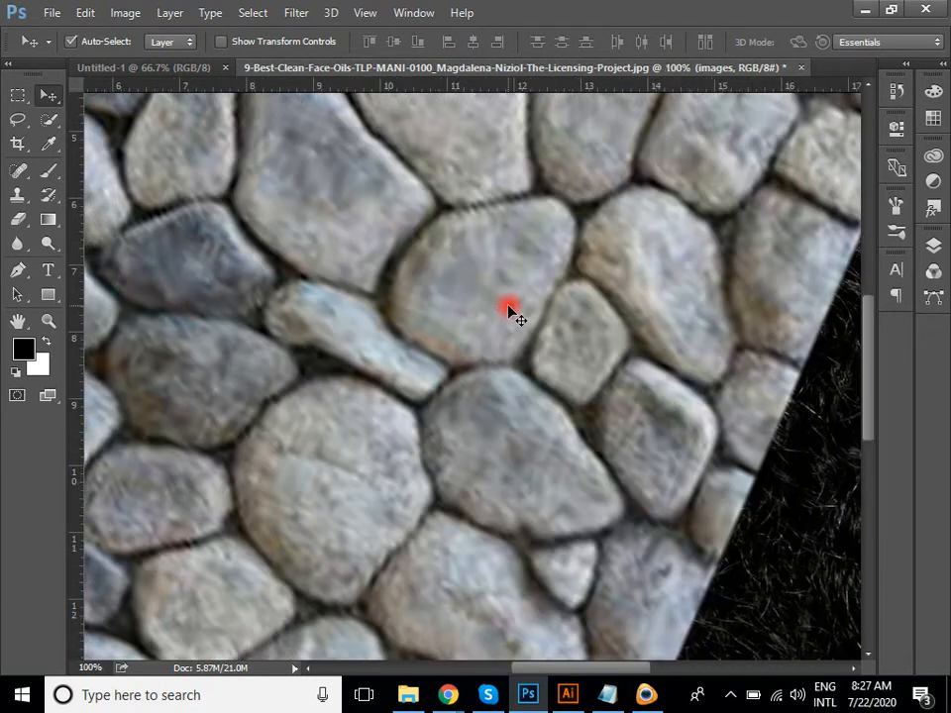
scroll(357, 294, down, 5)
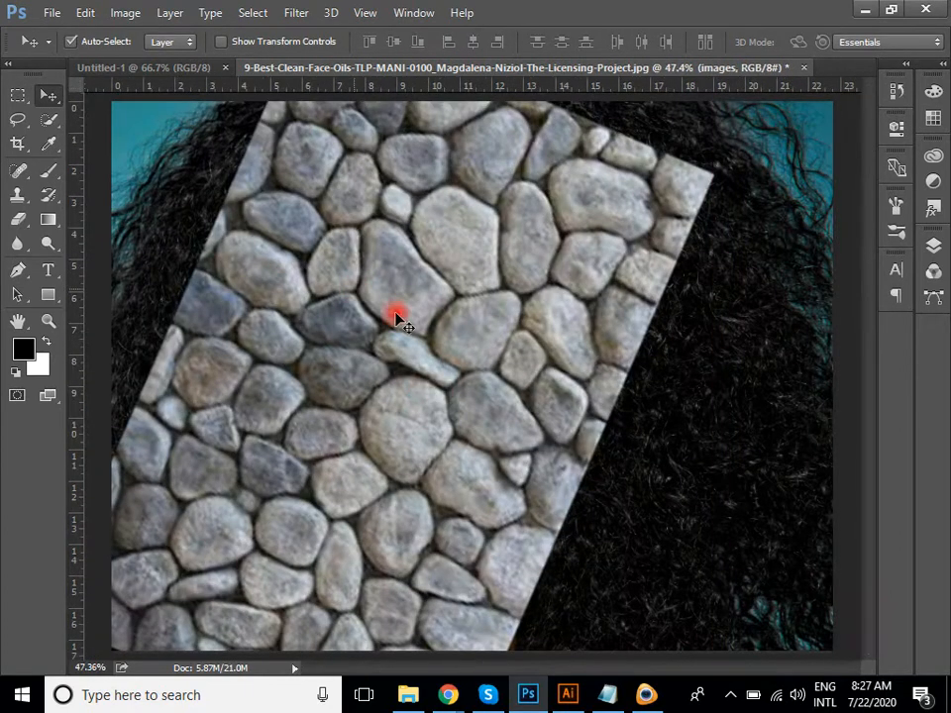
click(934, 246)
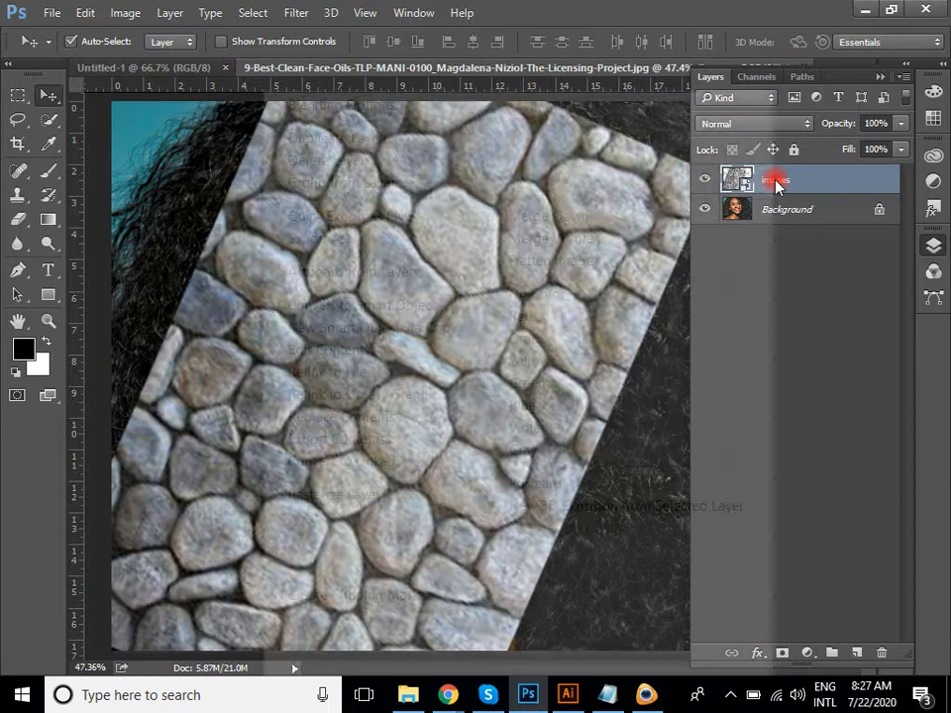
right_click(775, 185)
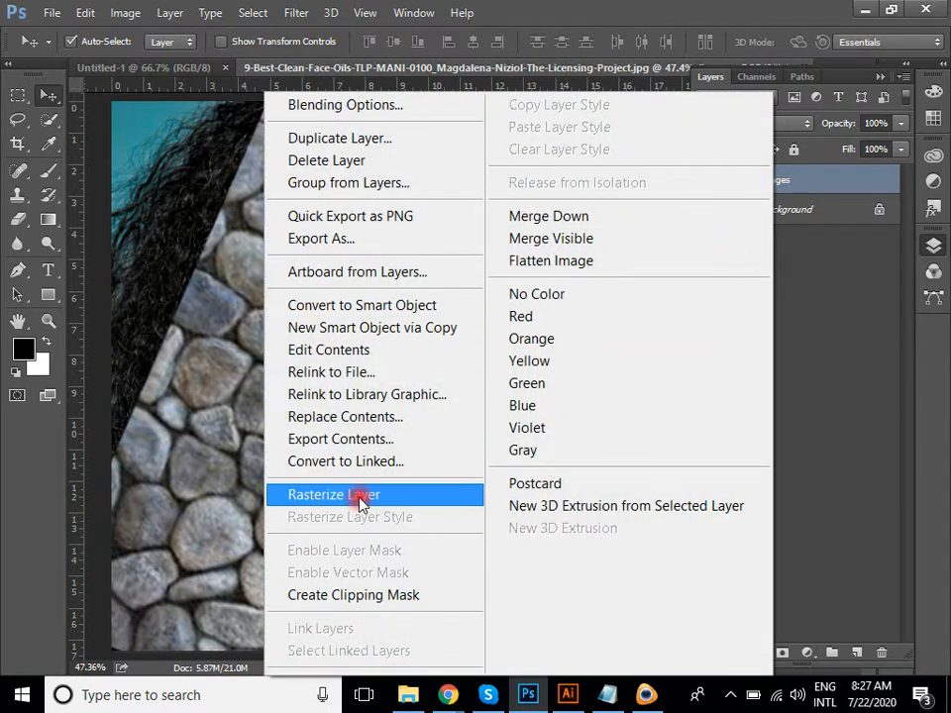
click(386, 495)
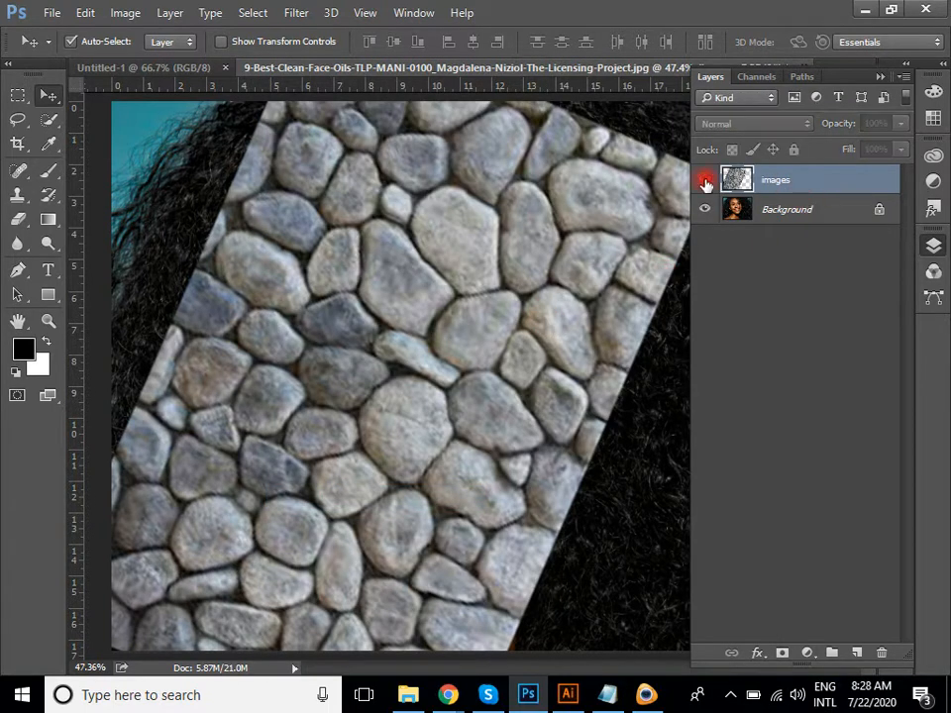
Hide the images layer and outline the woman's face, ear, neck and shoulder with a closed Polygonal Lasso selection.
click(703, 180)
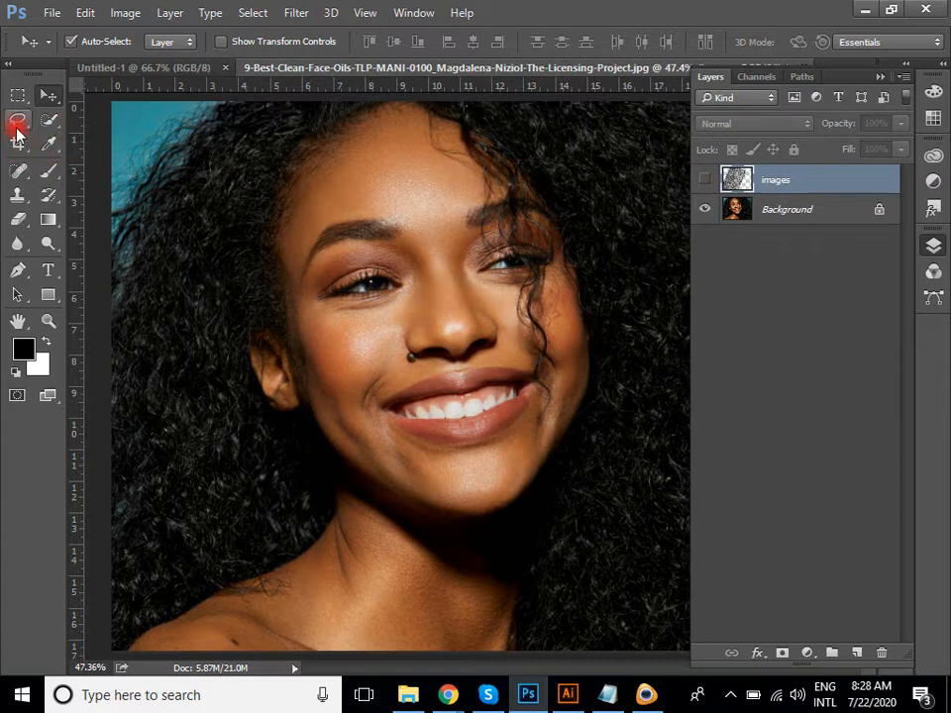
click(17, 130)
click(117, 132)
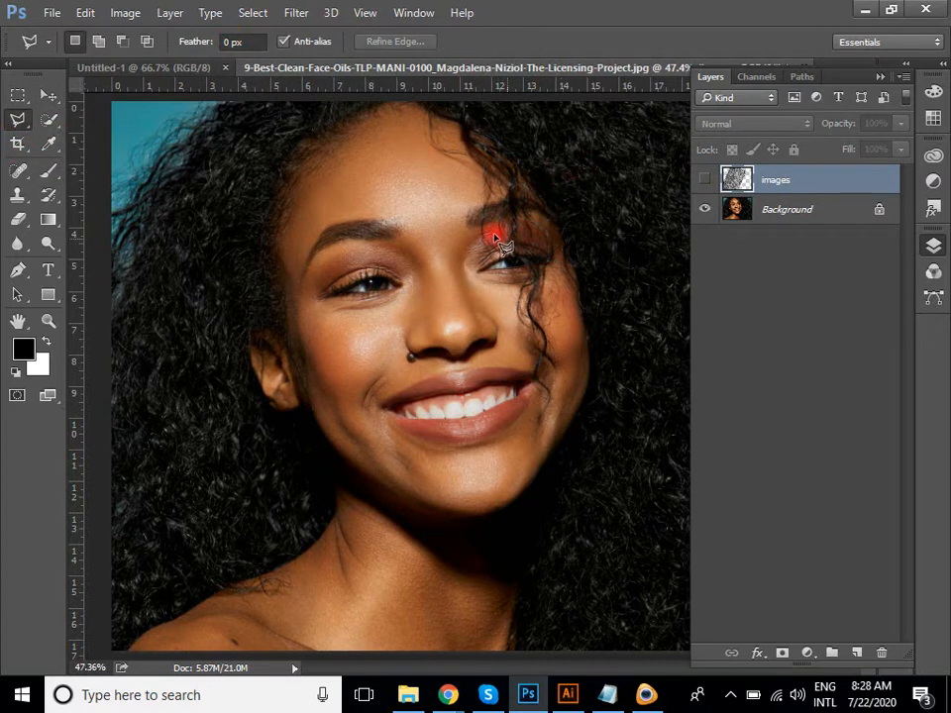
click(499, 151)
click(450, 111)
click(406, 101)
click(298, 140)
click(276, 222)
click(283, 346)
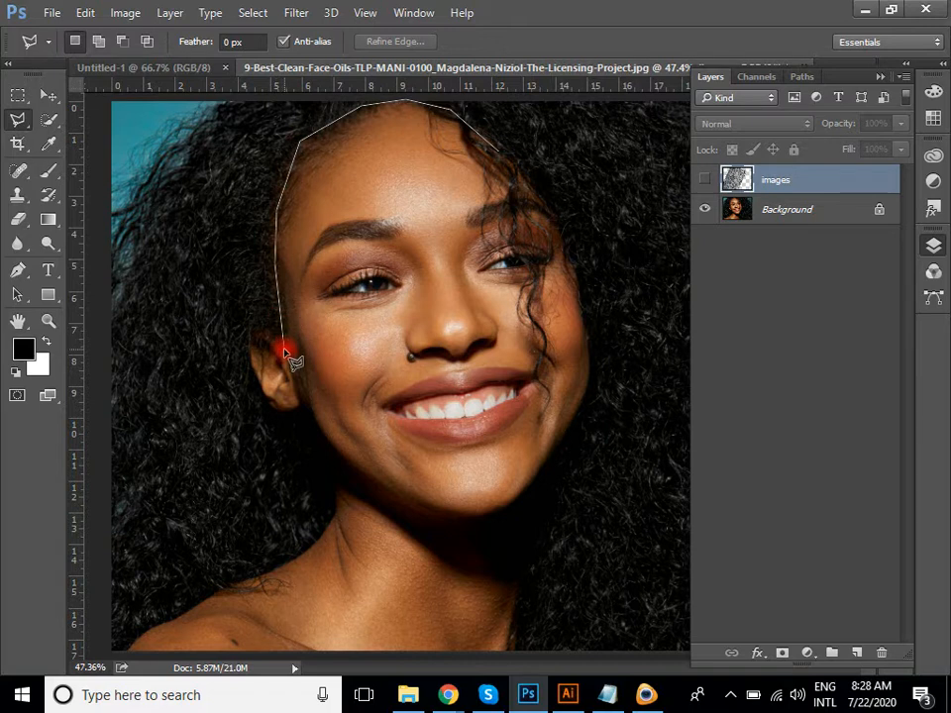
click(264, 325)
click(327, 427)
click(339, 490)
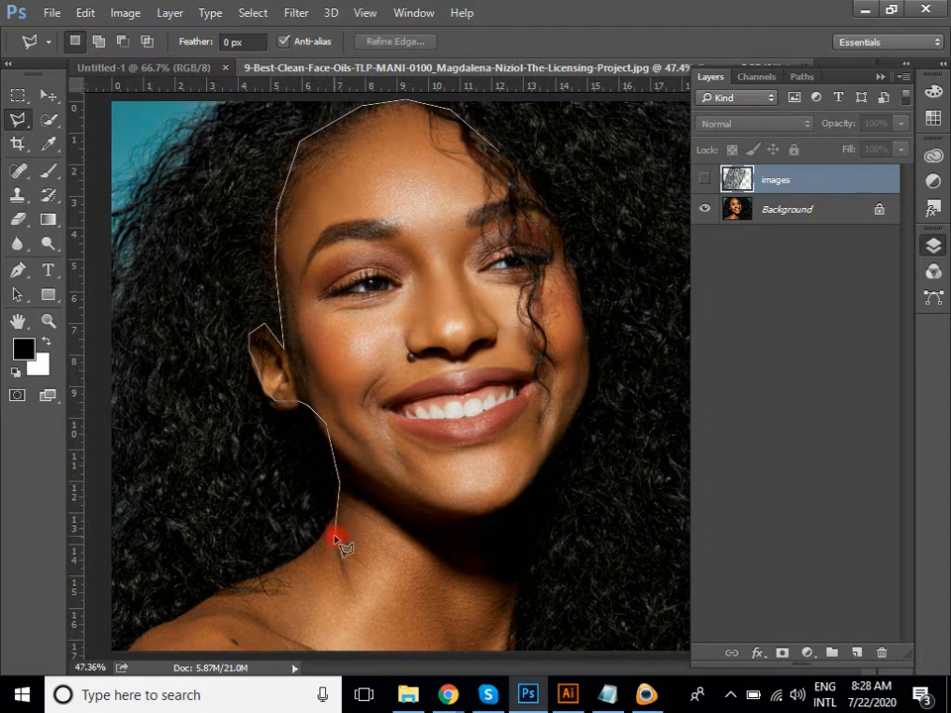
click(335, 537)
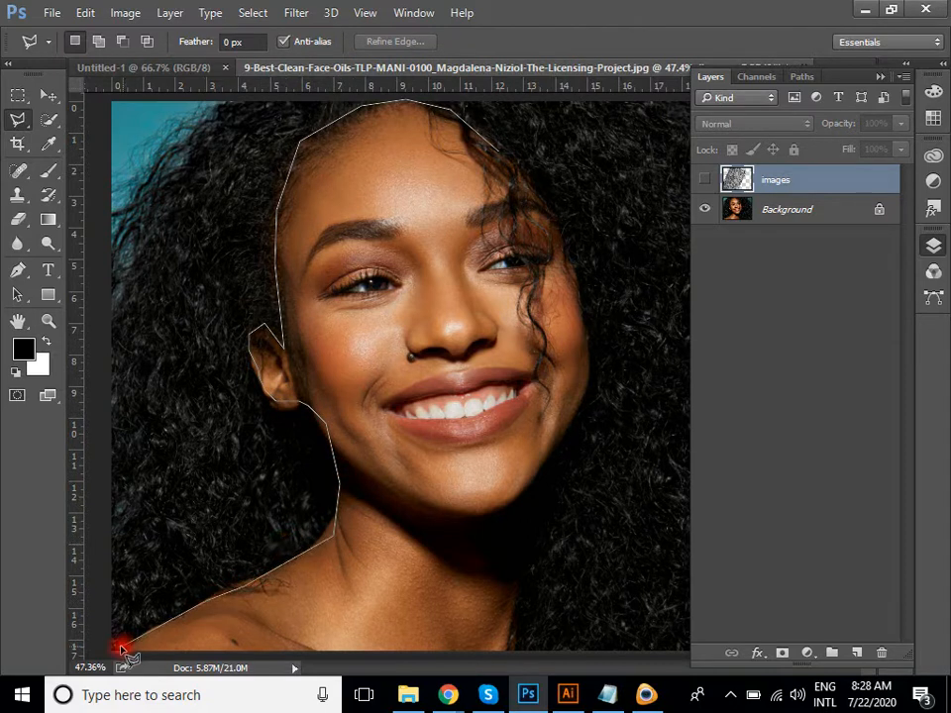
alt+click(338, 389)
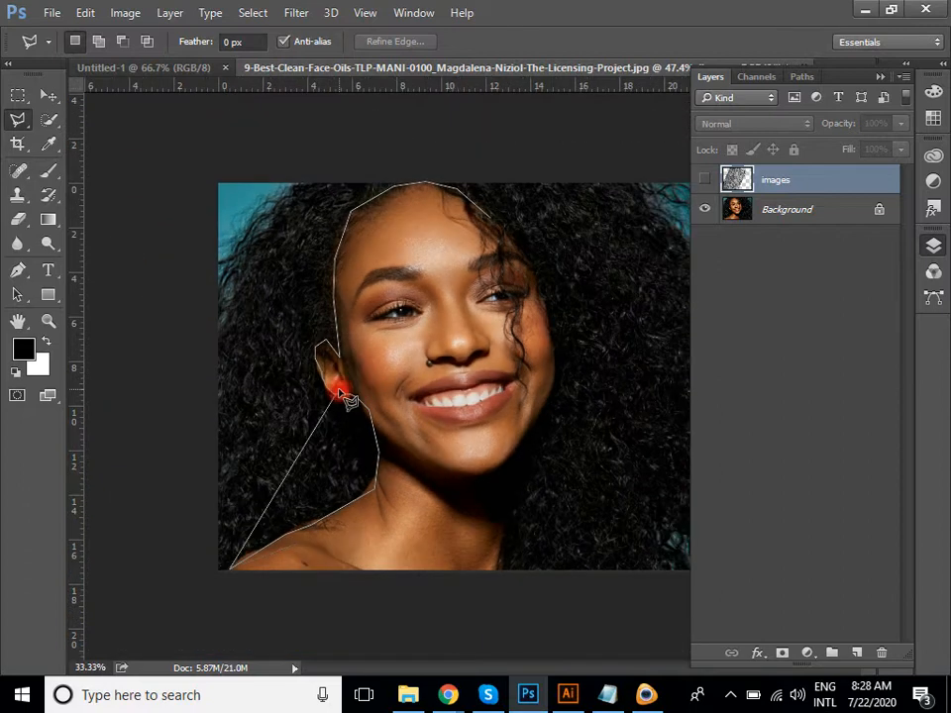
click(227, 585)
click(429, 597)
click(495, 572)
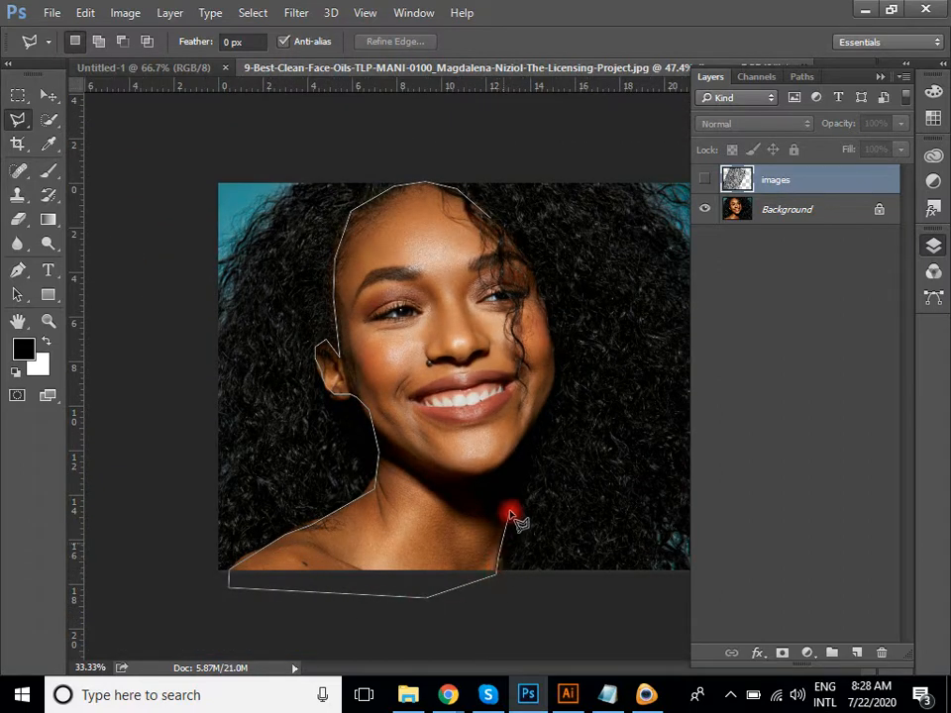
click(526, 443)
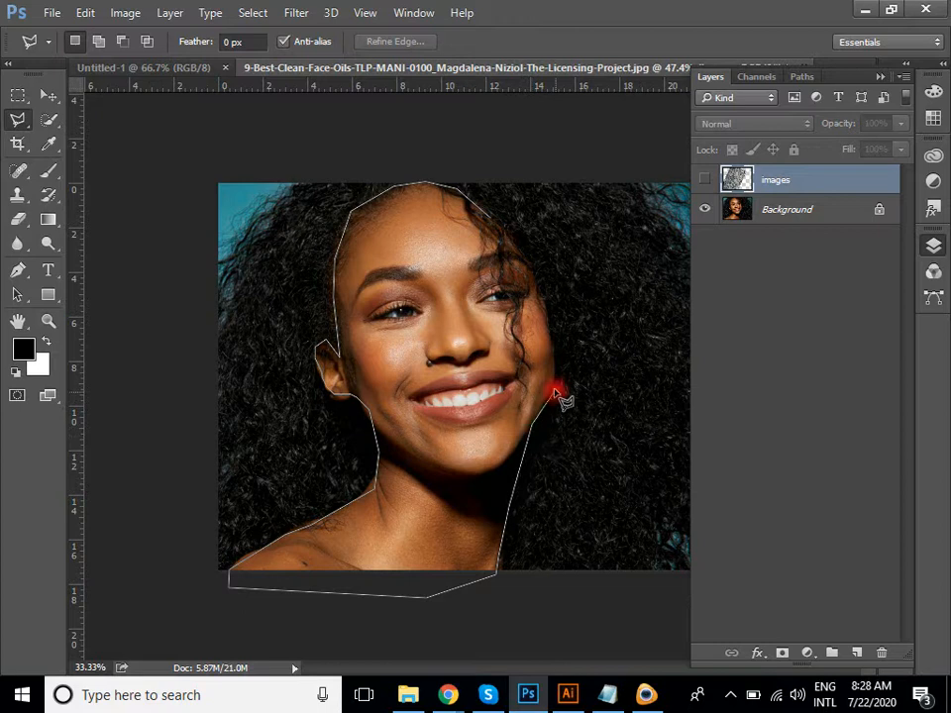
click(555, 367)
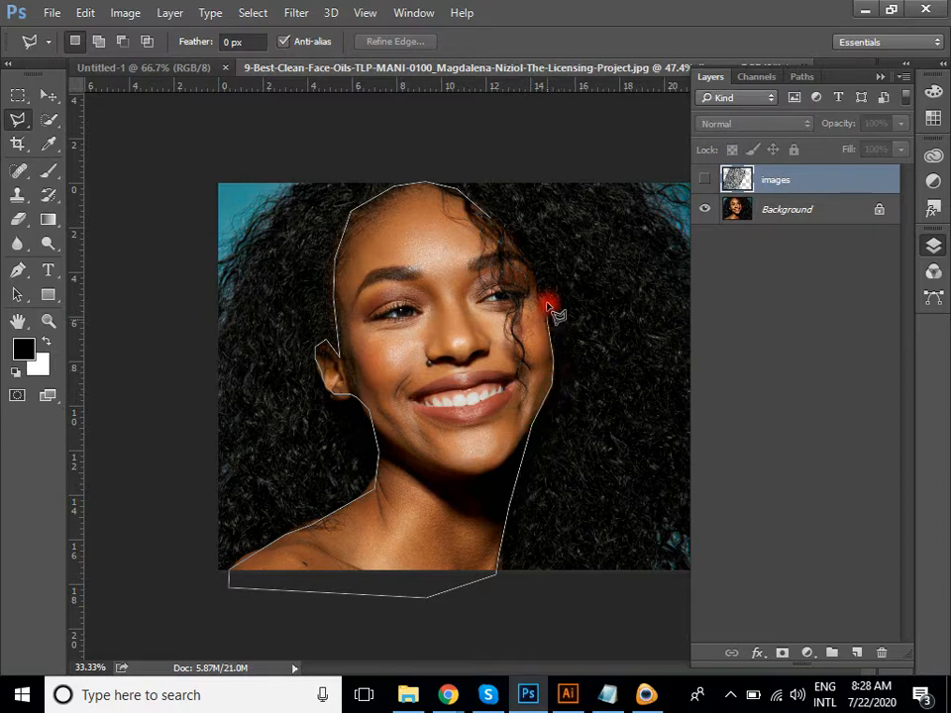
click(550, 299)
click(507, 234)
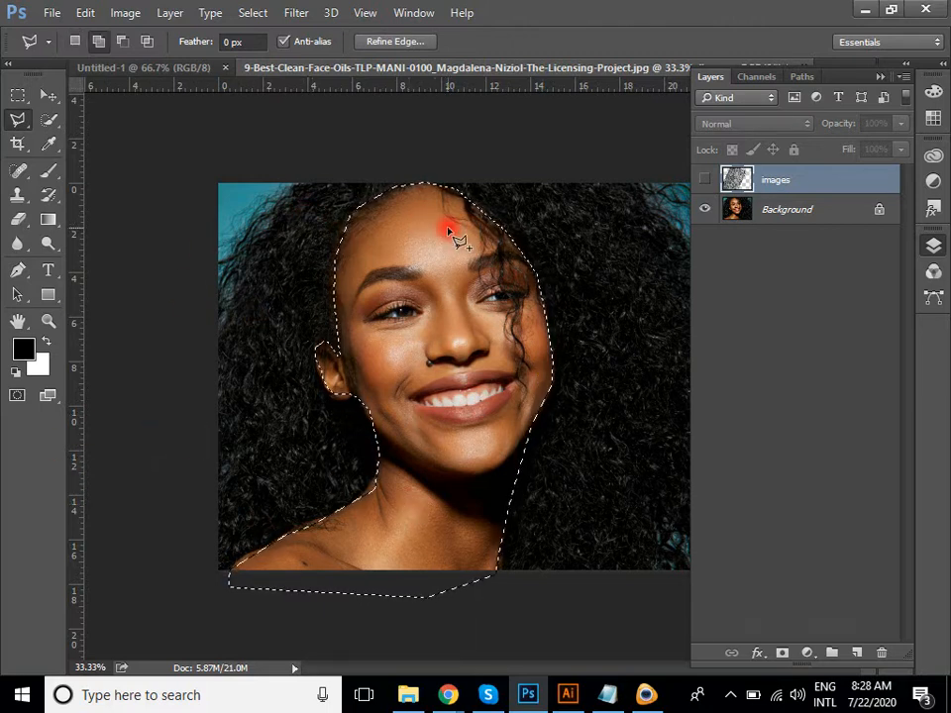
Feather the selection and delete the stone texture outside it on the images layer, made visible again, leaving nothing selected.
key(shift+F6)
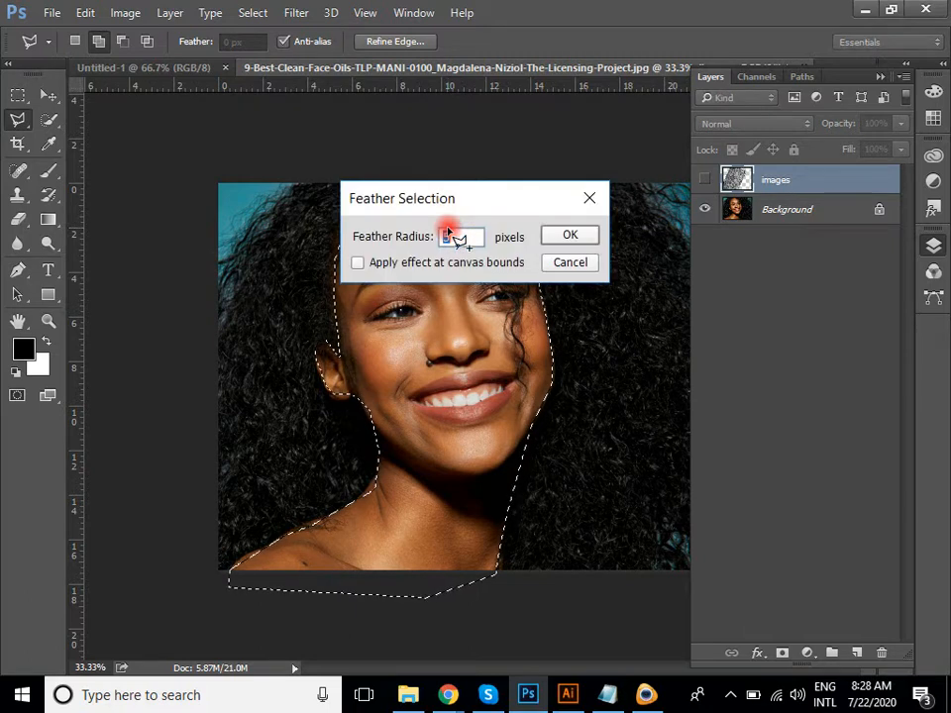
key(Return)
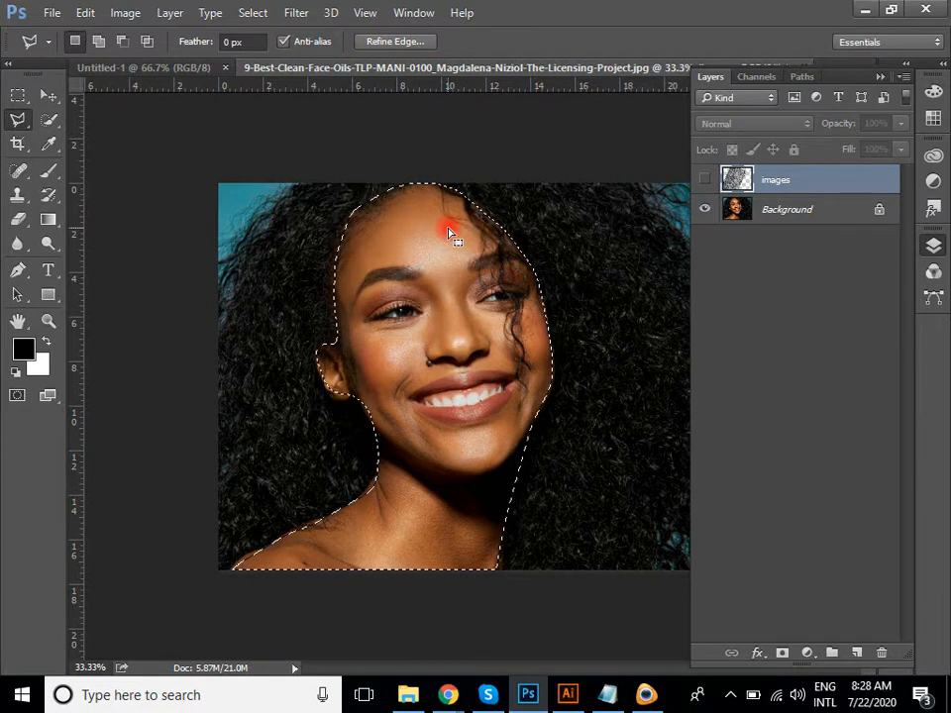
click(704, 179)
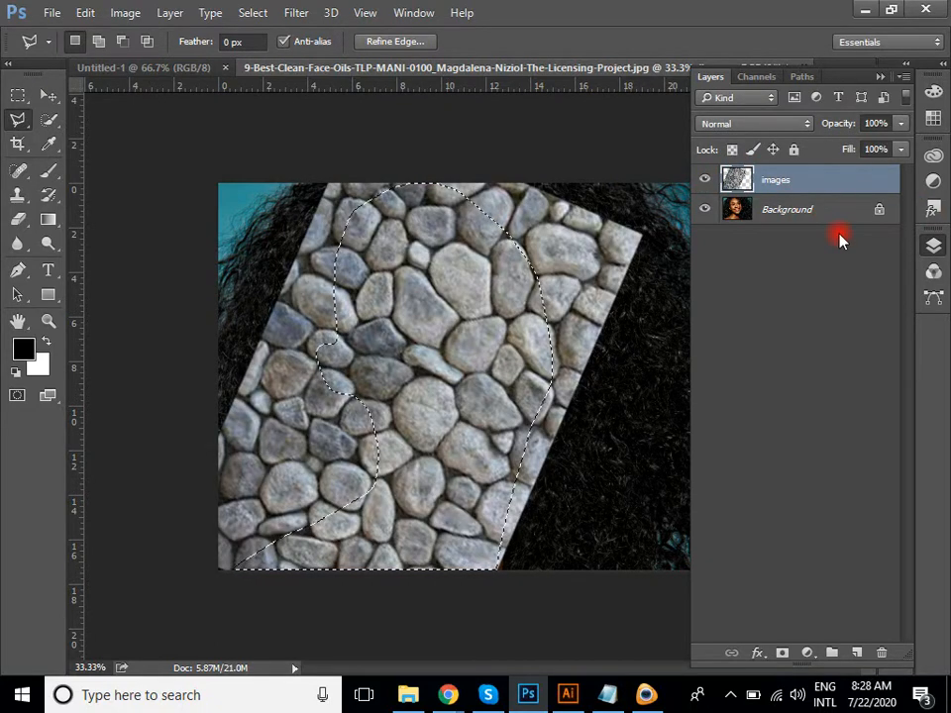
key(ctrl+shift+i)
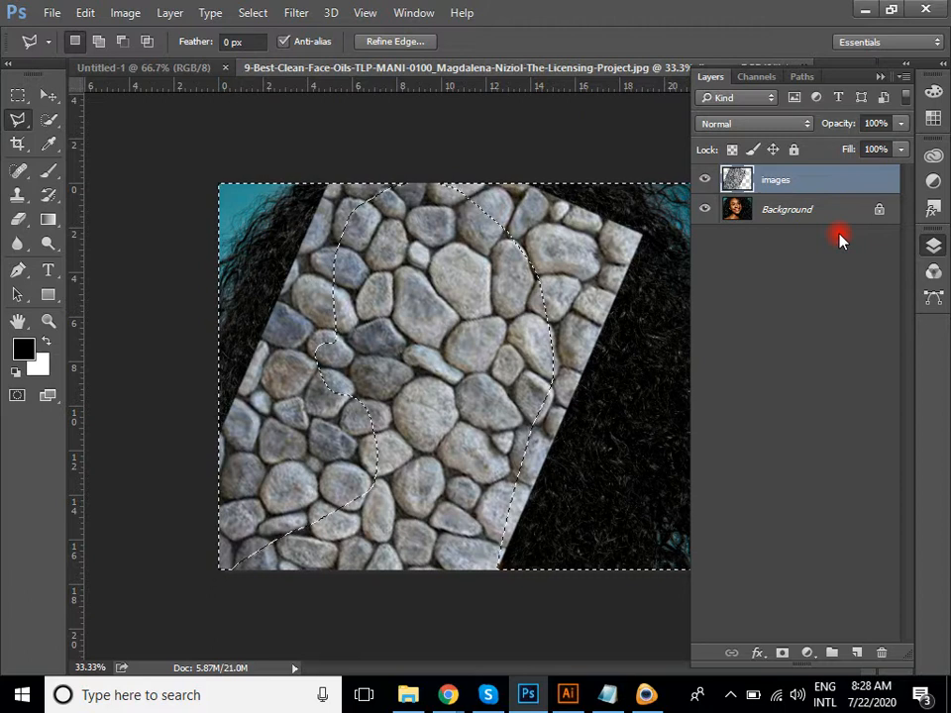
key(Delete)
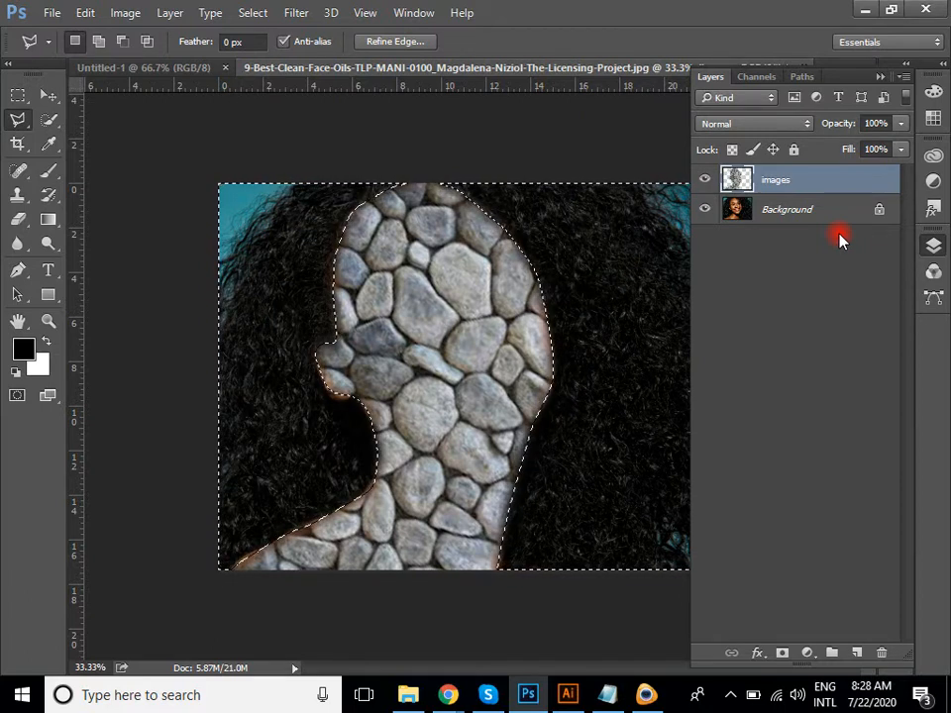
key(ctrl+d)
key(v)
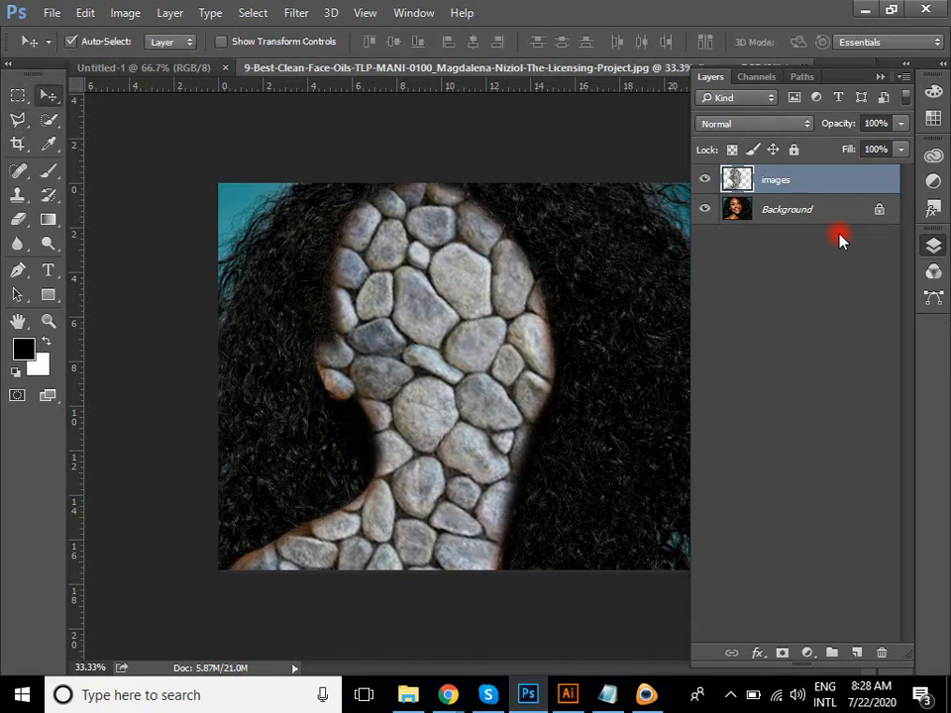
Try the Dissolve blend mode on the images layer.
click(783, 129)
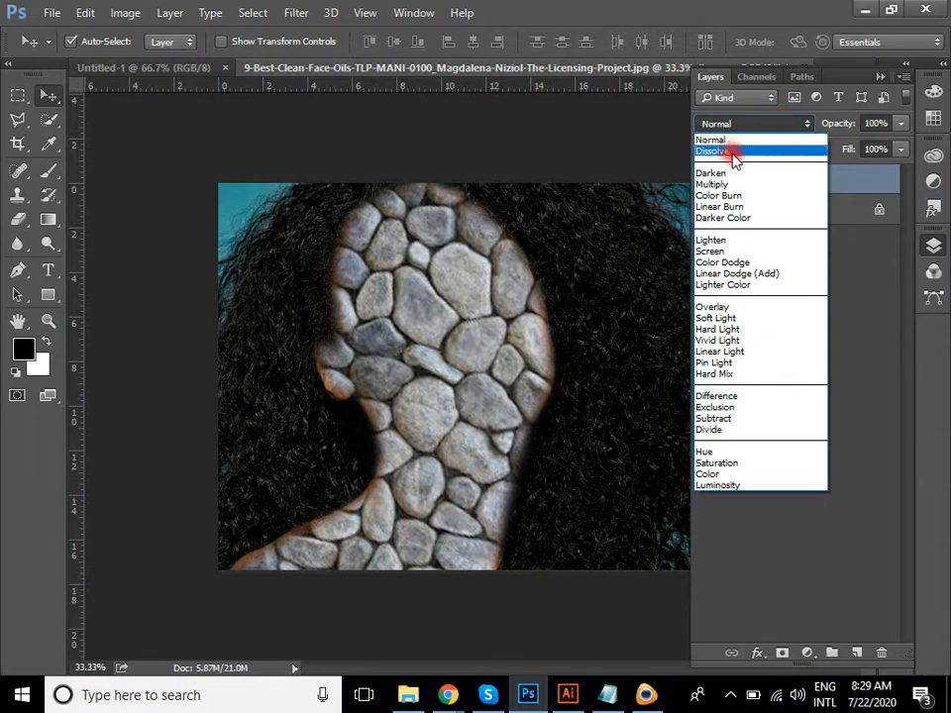
click(734, 159)
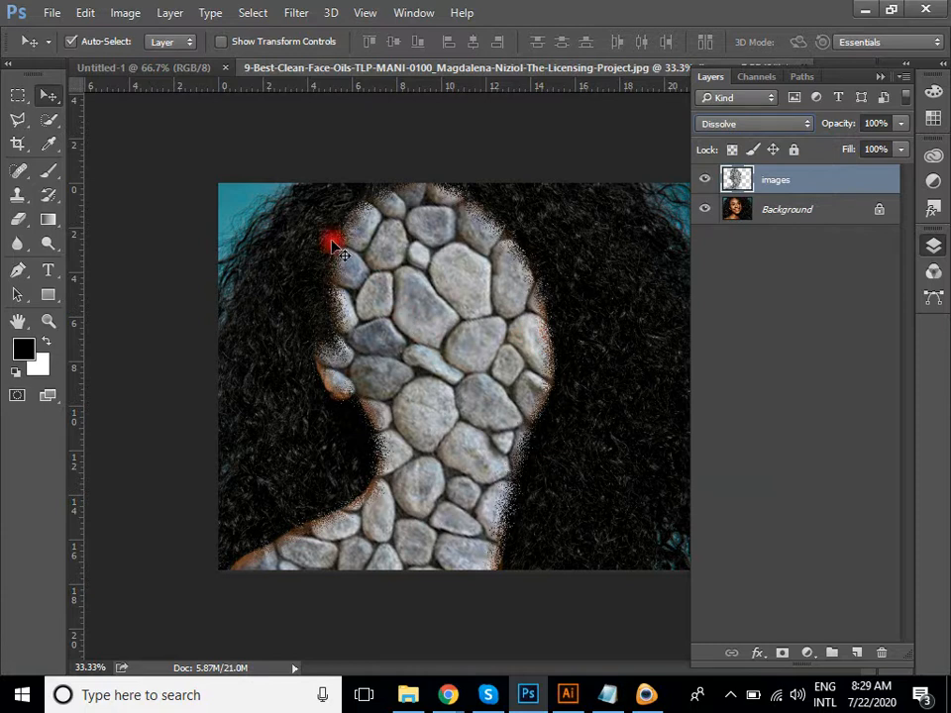
Set the blend mode of the images layer to Multiply.
click(773, 124)
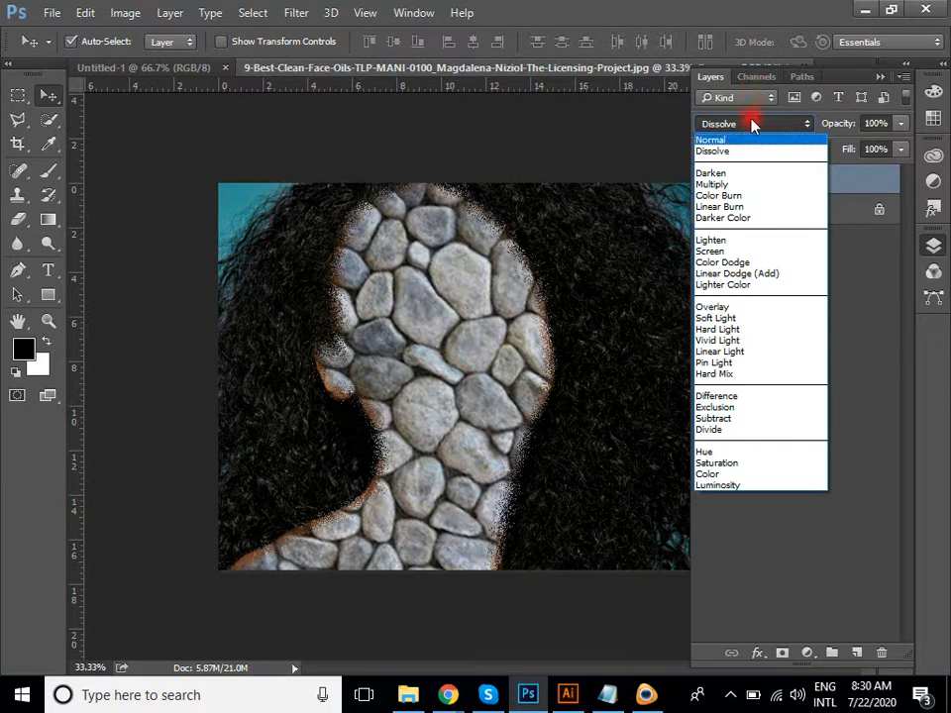
click(752, 125)
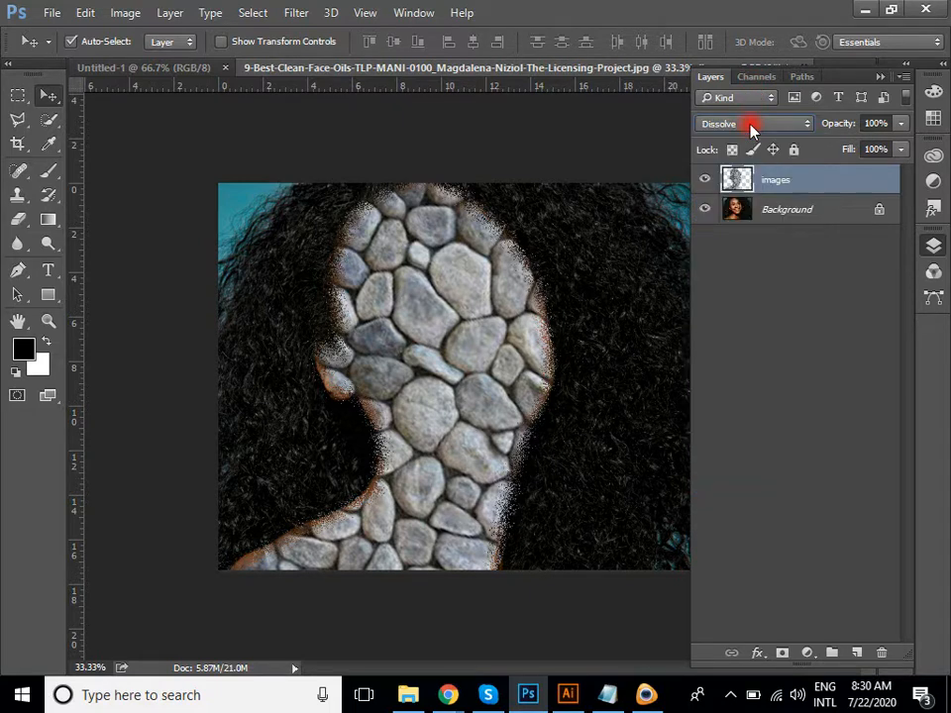
click(751, 126)
click(714, 186)
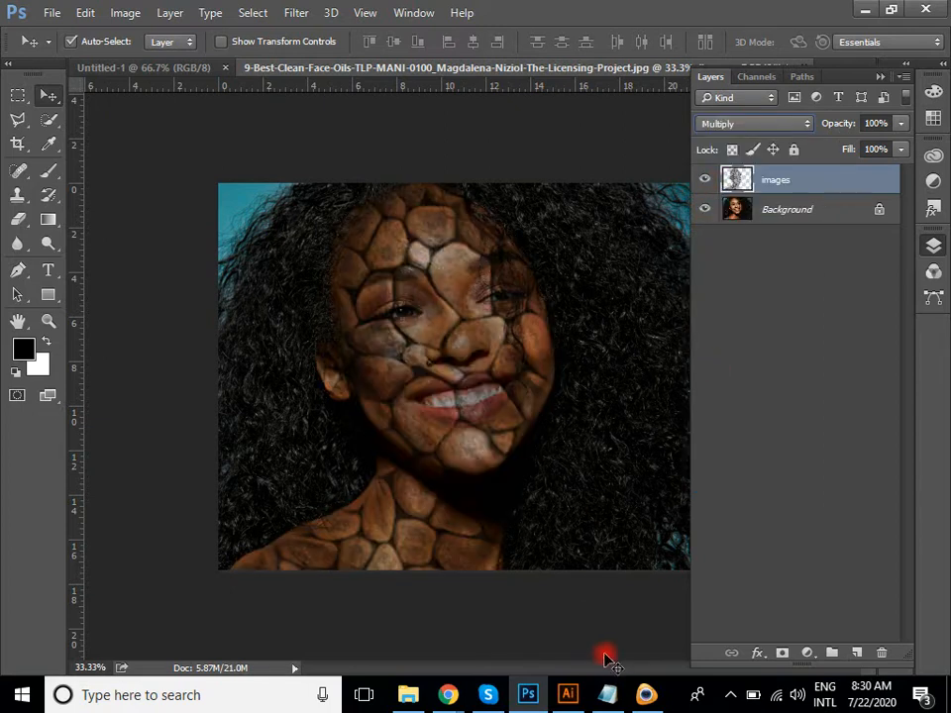
Try the Lighten blend mode on the images layer.
key(ctrl+1)
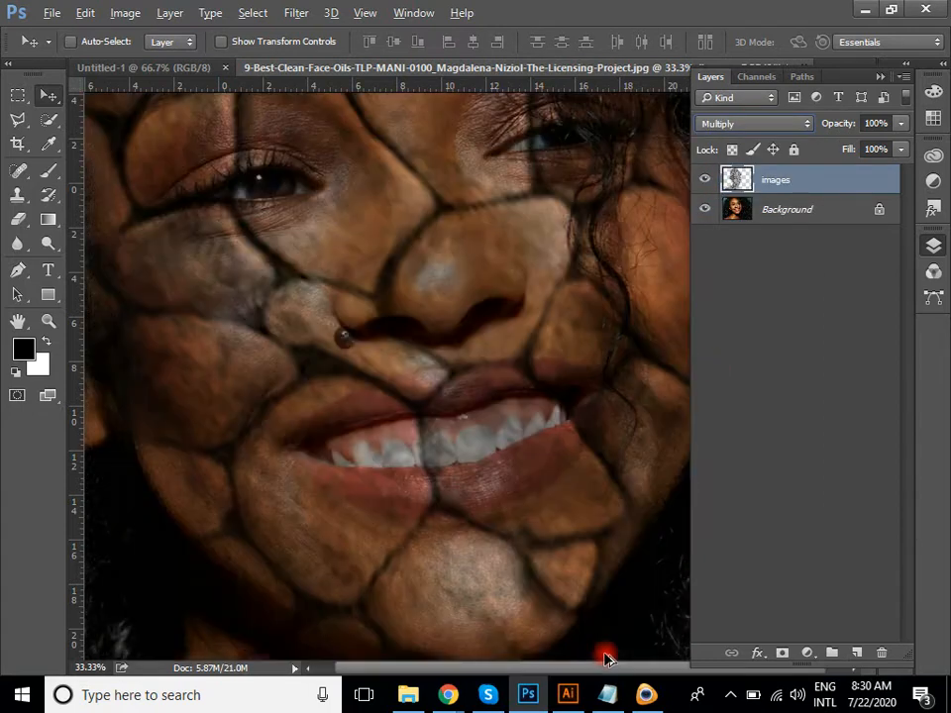
key(ctrl+minus)
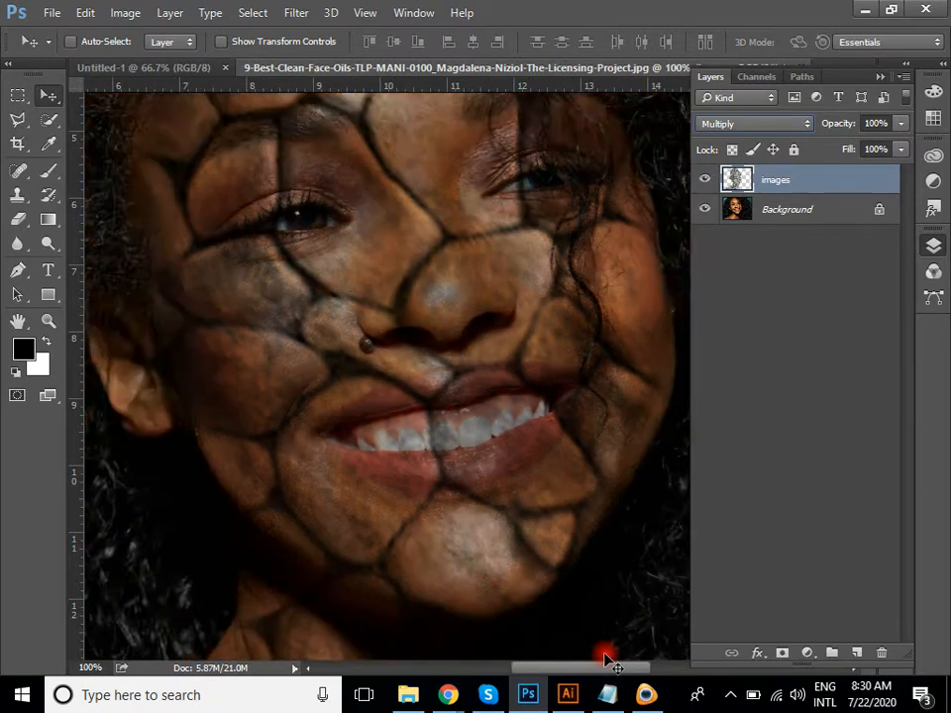
key(ctrl+0)
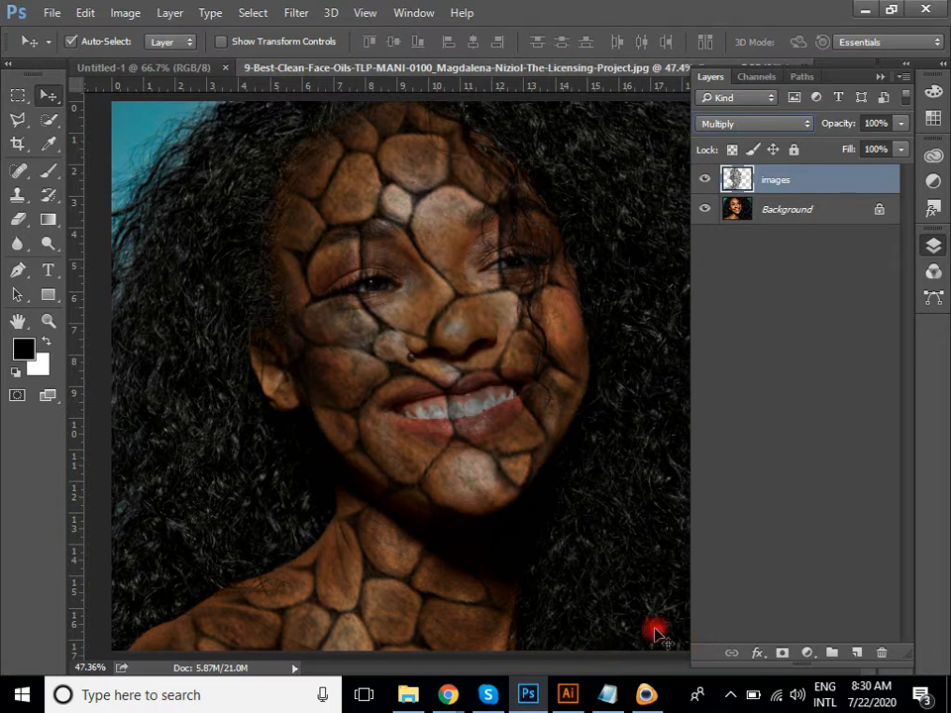
click(768, 124)
click(743, 240)
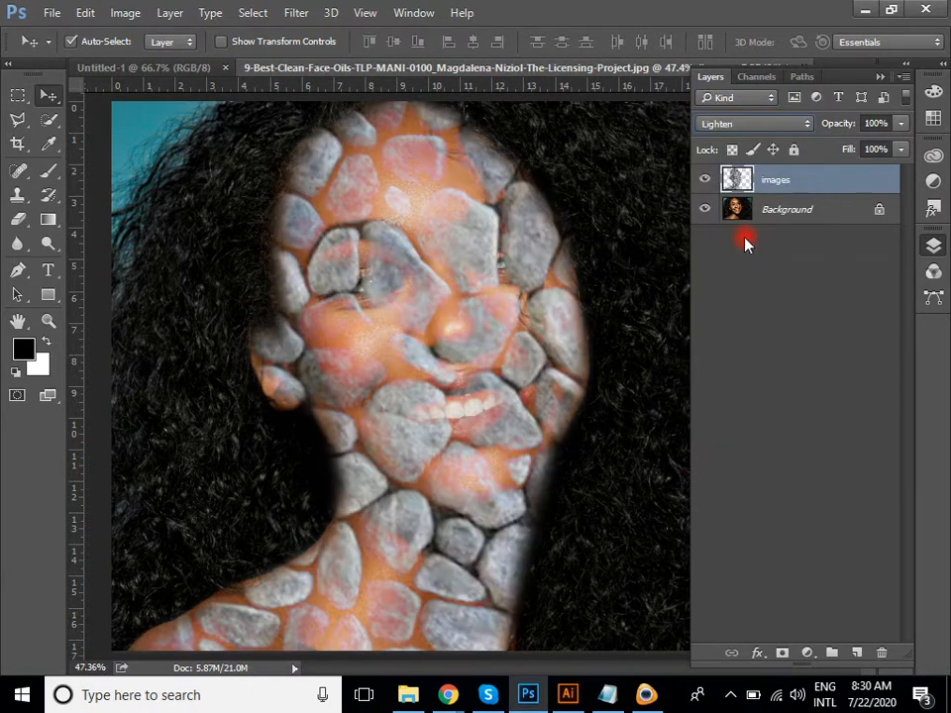
Step through the blend modes following Lighten and set the images layer to Overlay.
click(758, 124)
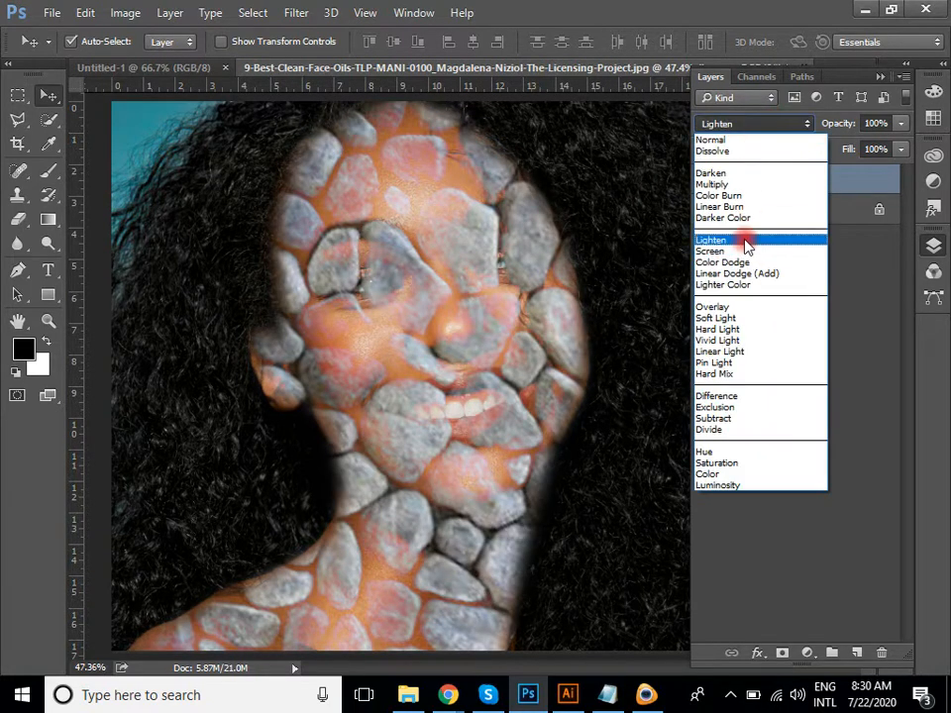
click(744, 243)
key(Down)
key(Down)
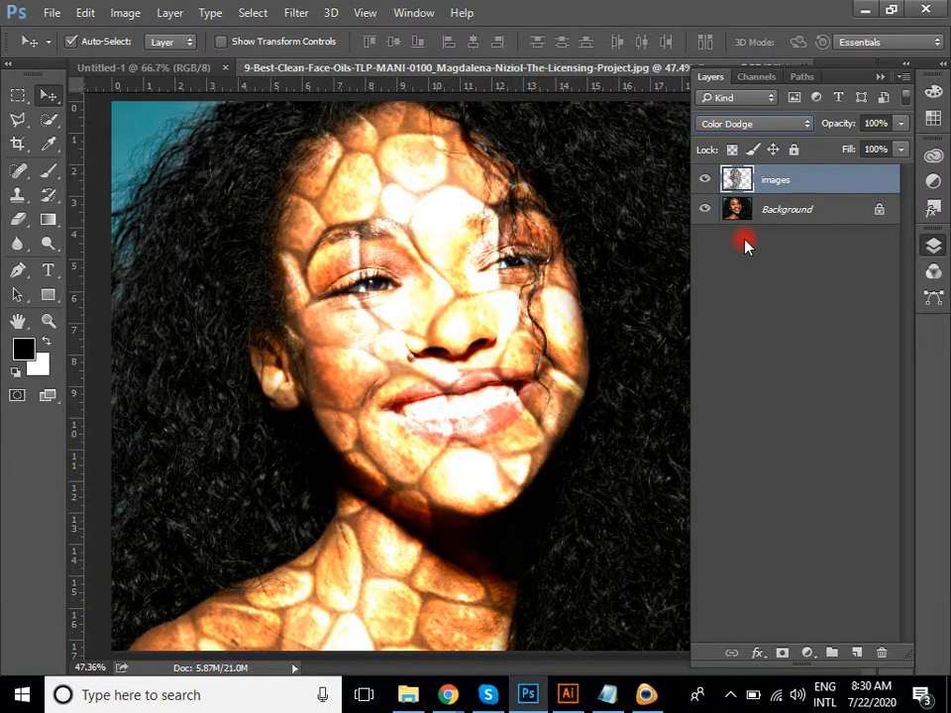
key(Down)
key(Down)
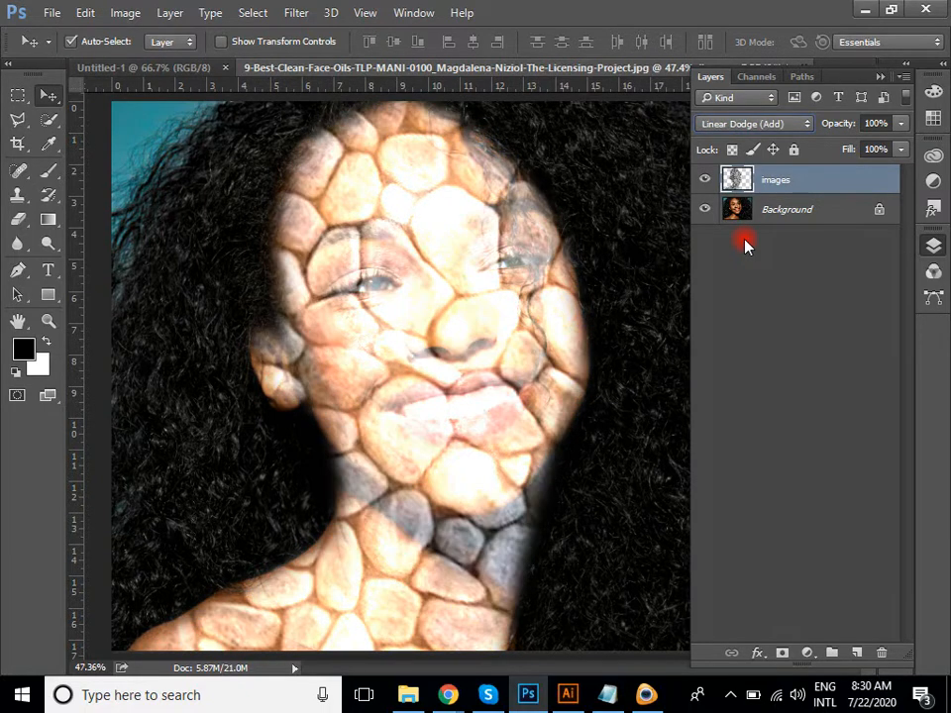
key(Down)
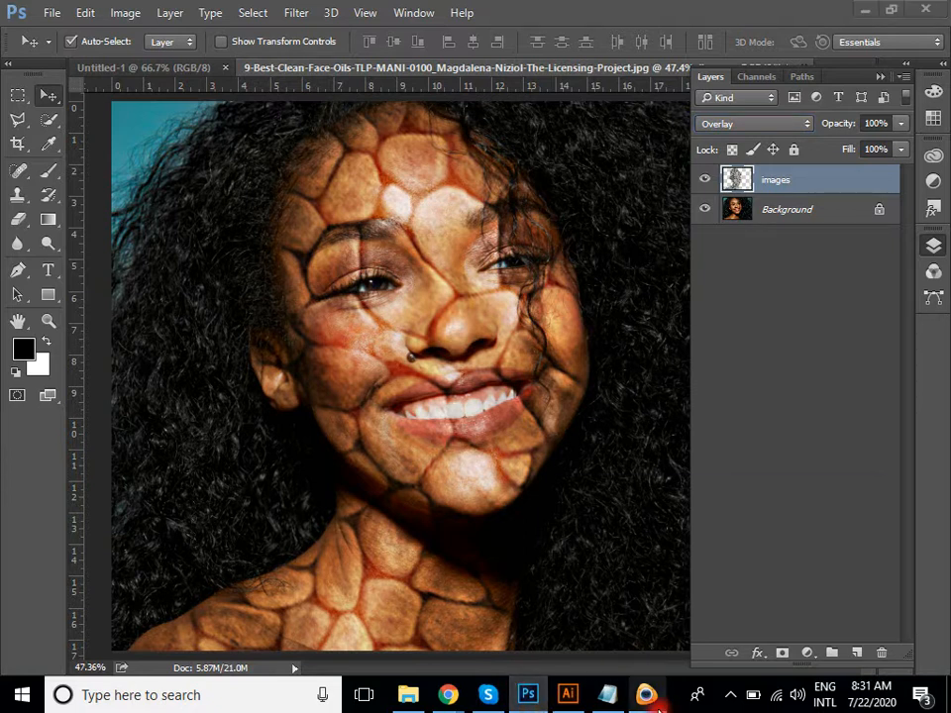
click(649, 697)
click(580, 564)
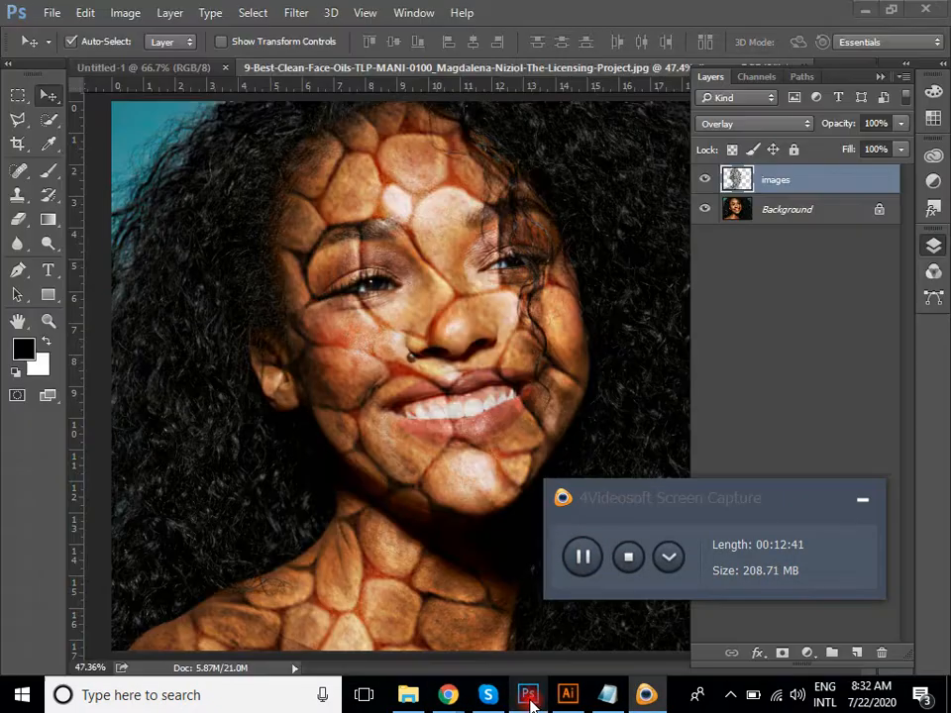
click(866, 511)
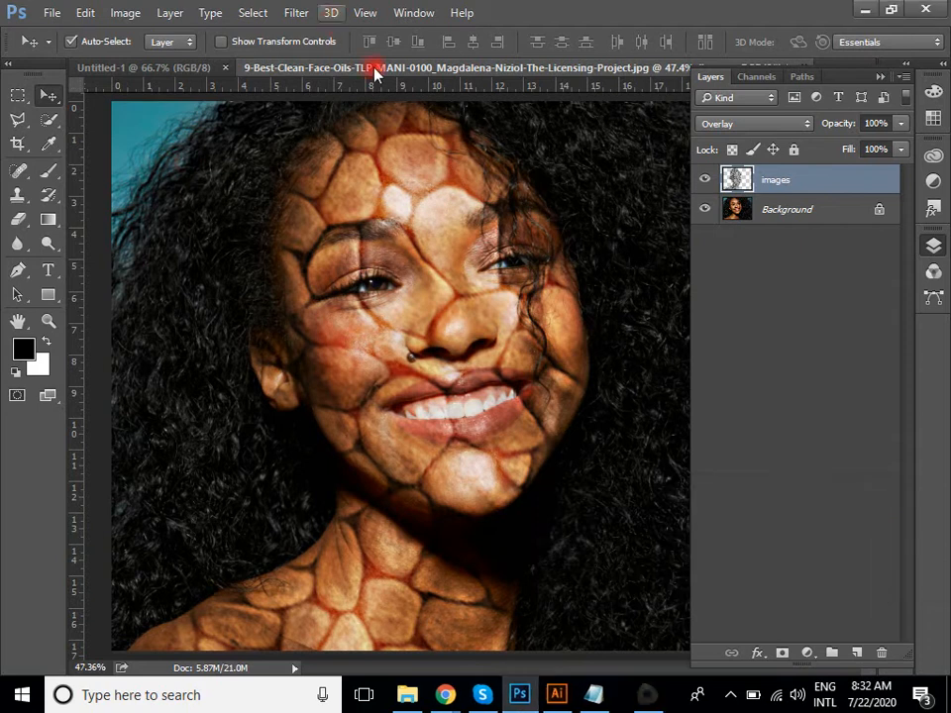
Close the document with the woman's face.
key(ctrl+w)
click(477, 281)
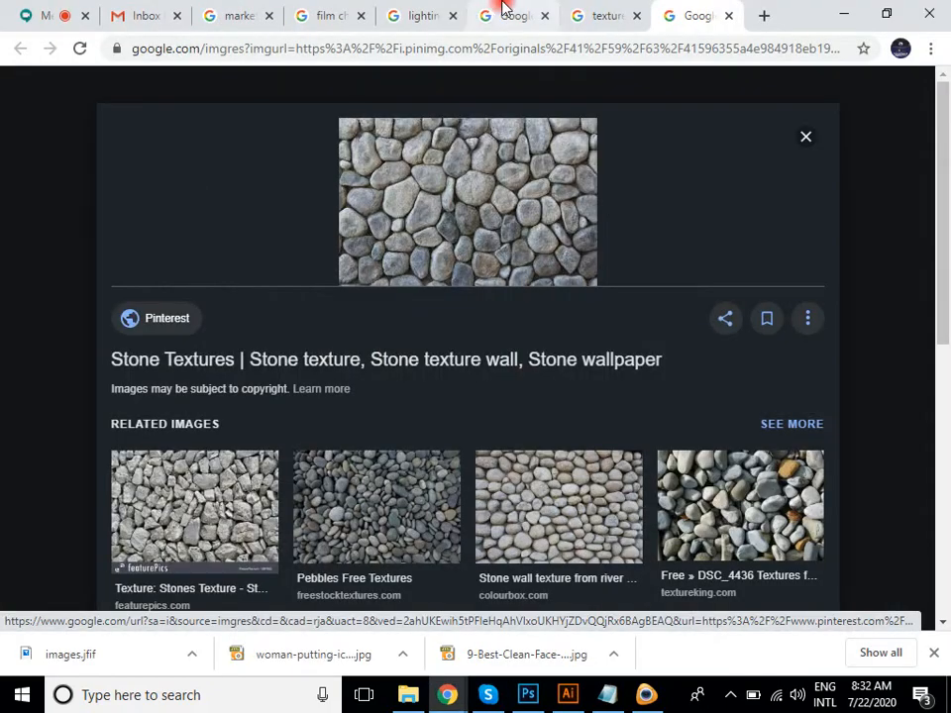
Switch to Chrome, save the purple Lighting Wallpapers Group image as images.jfif in Downloads and close its tab.
click(696, 22)
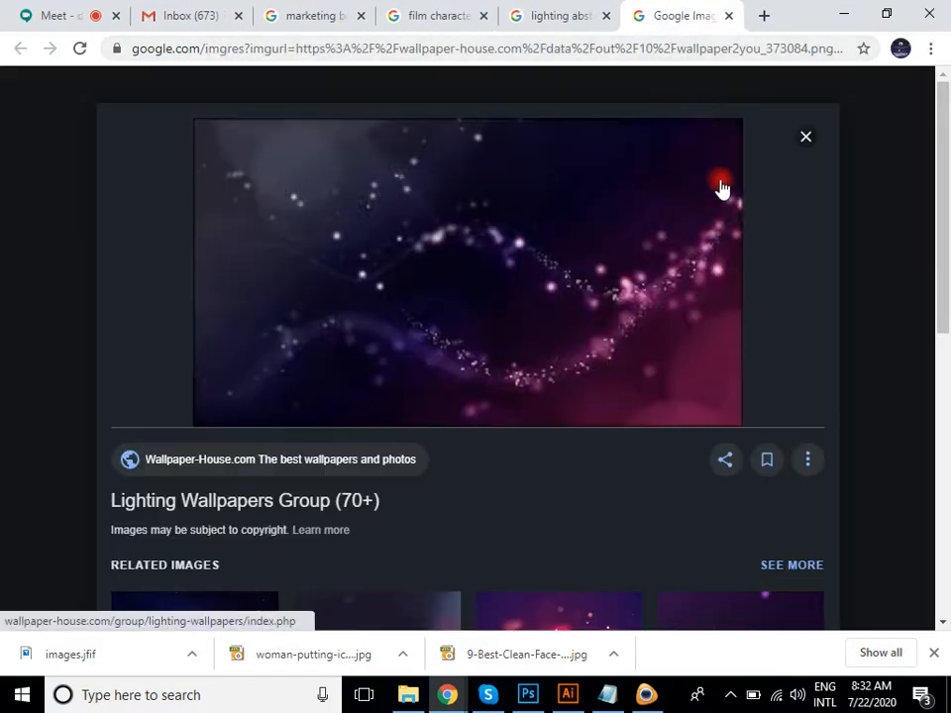
right_click(543, 261)
click(628, 434)
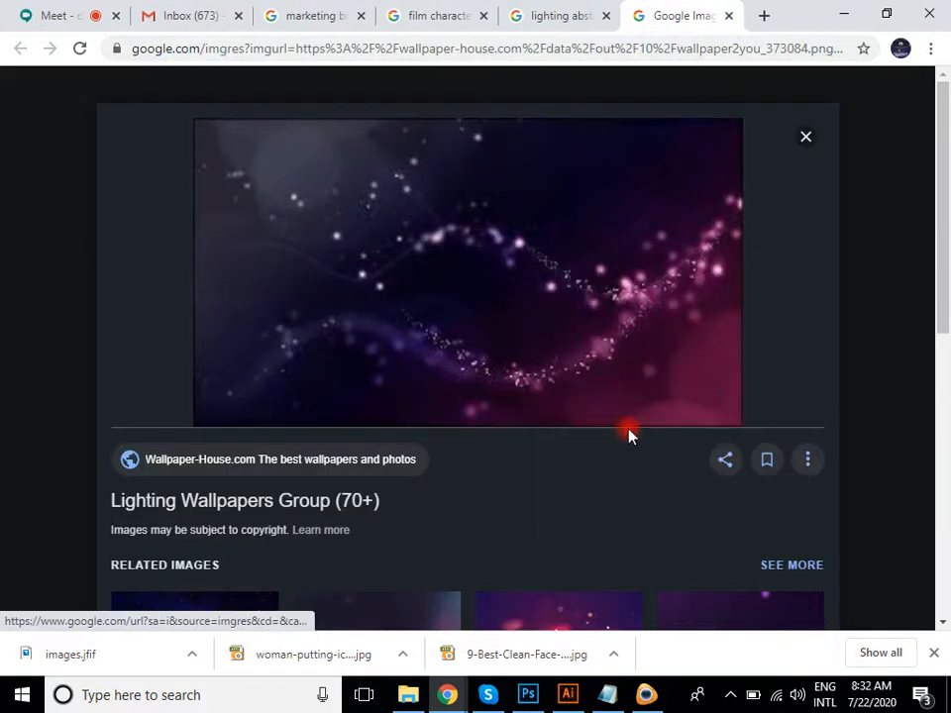
key(Return)
key(ctrl+w)
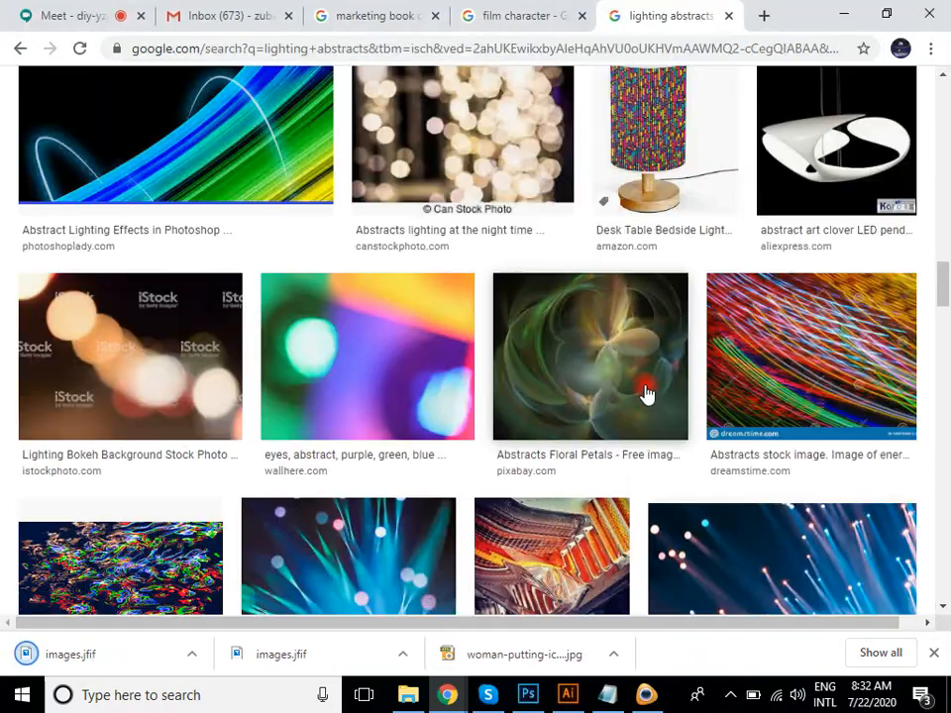
Open the Blue Light PNG Images result from the lighting abstracts search in a new tab.
scroll(696, 366, down, 5)
scroll(697, 365, down, 2)
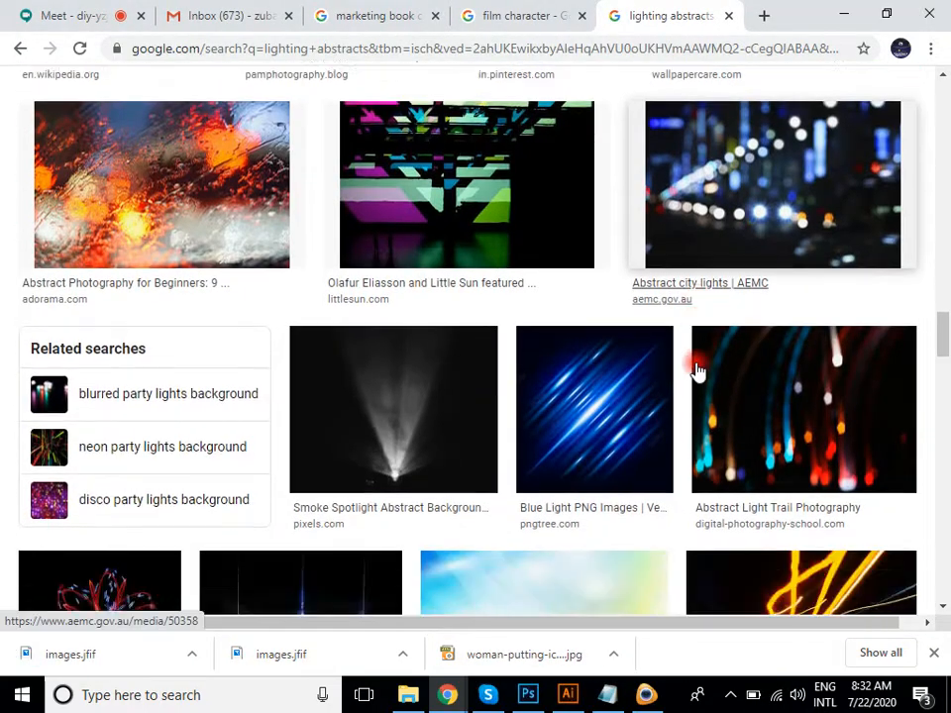
right_click(598, 296)
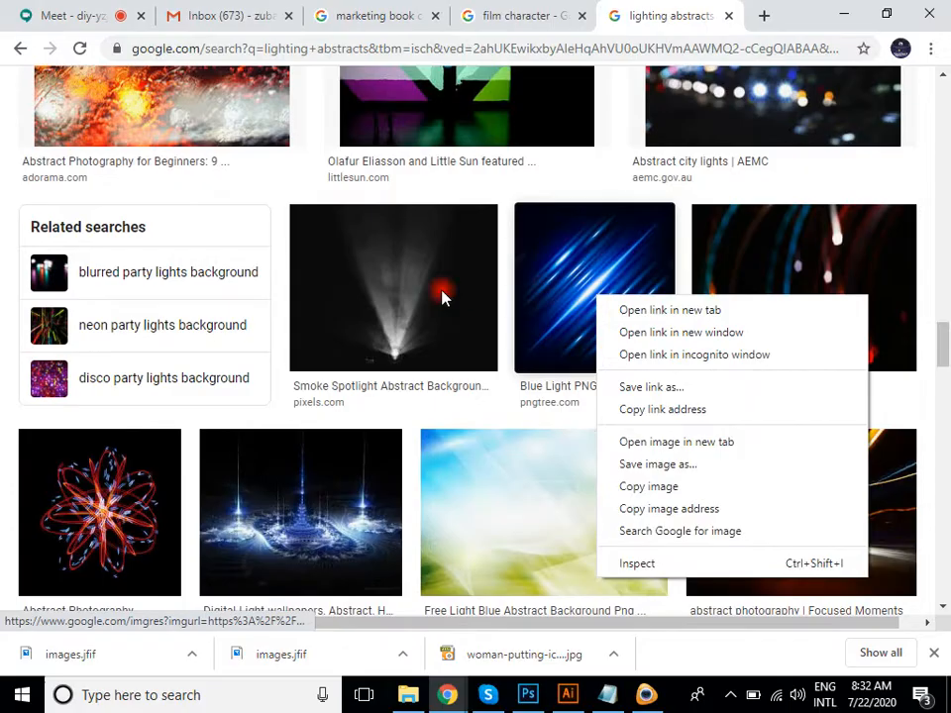
click(664, 310)
Filter the lighting abstracts image results to Large size.
scroll(615, 366, down, 3)
scroll(615, 375, up, 20)
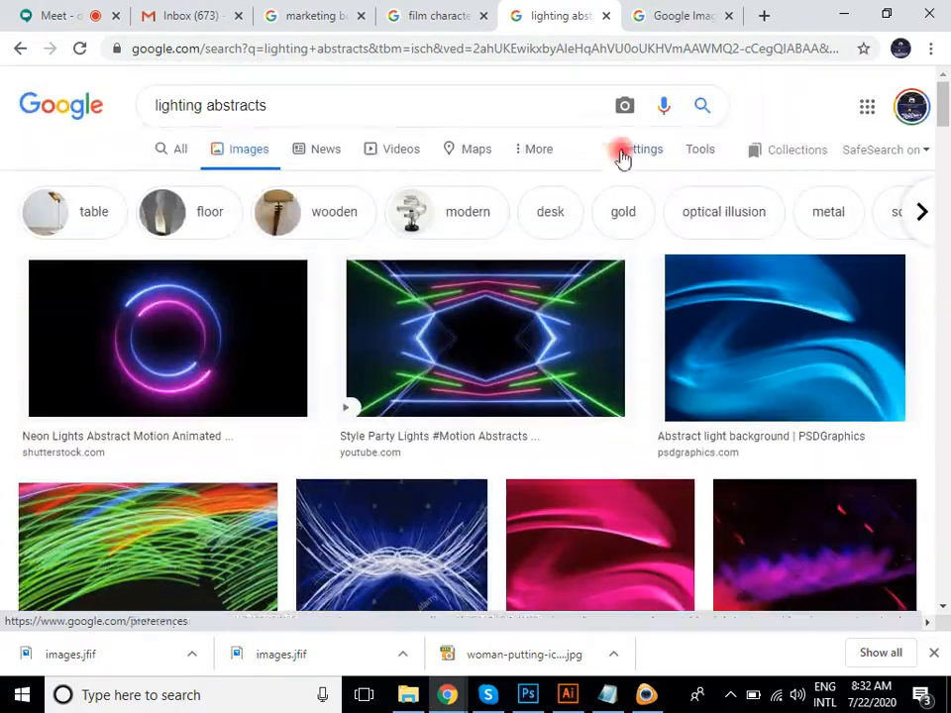
click(688, 155)
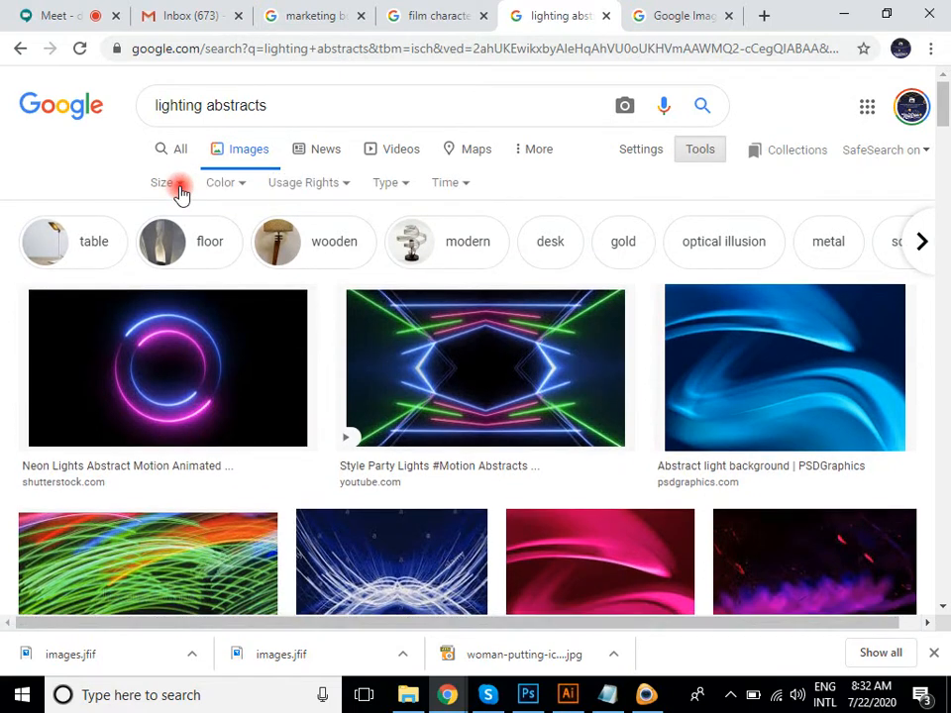
click(176, 185)
click(191, 240)
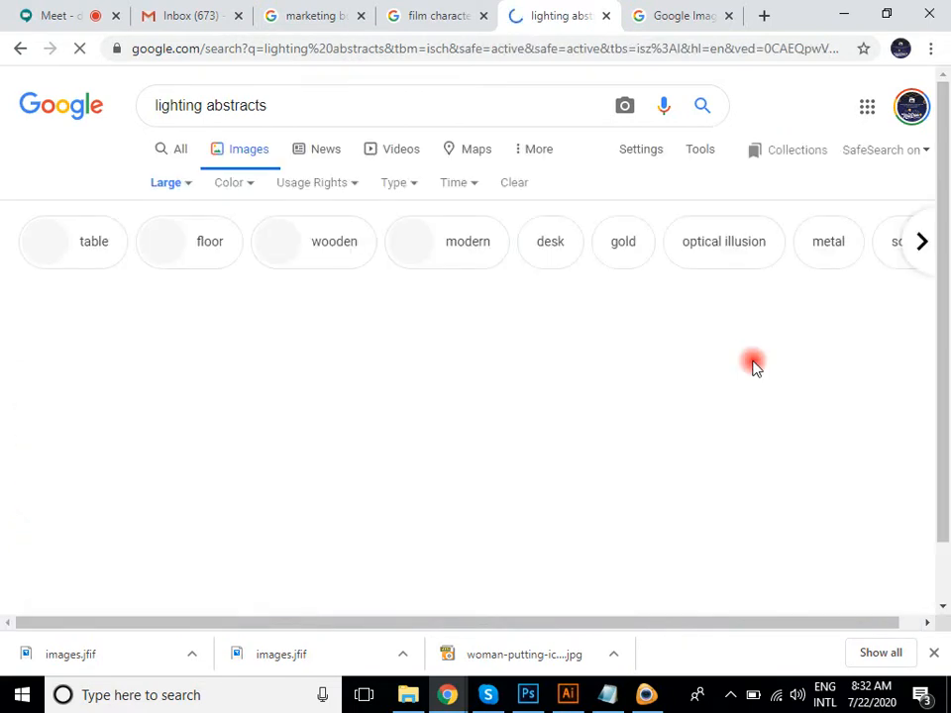
Open the Digital Light wallpapers result with the glowing blue circle in a new tab.
scroll(753, 386, down, 10)
scroll(752, 394, down, 4)
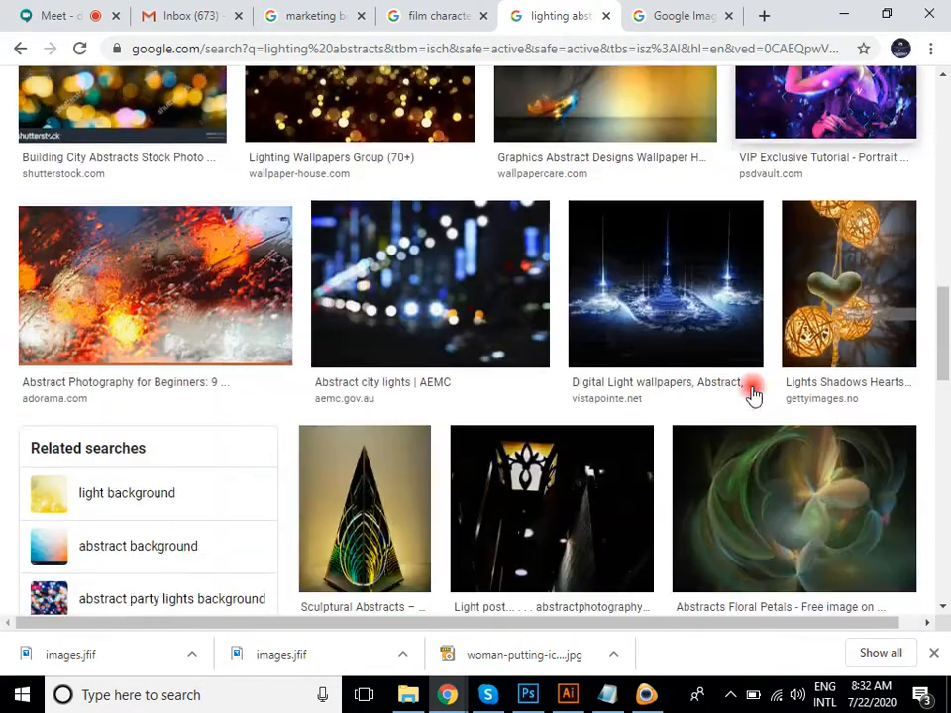
scroll(749, 392, down, 3)
scroll(751, 394, down, 12)
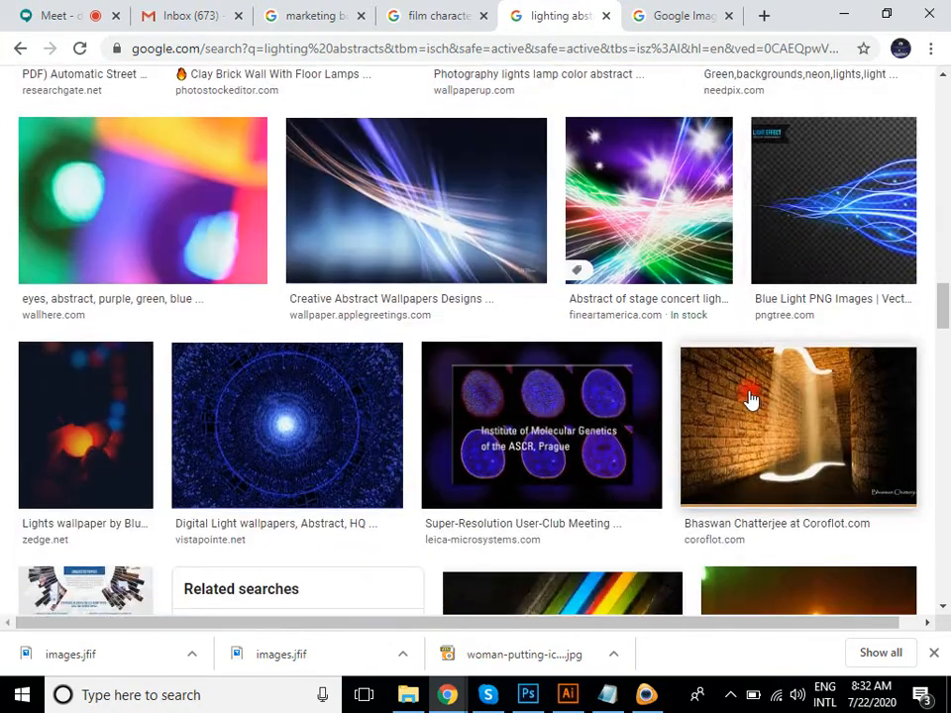
scroll(749, 398, down, 2)
right_click(276, 333)
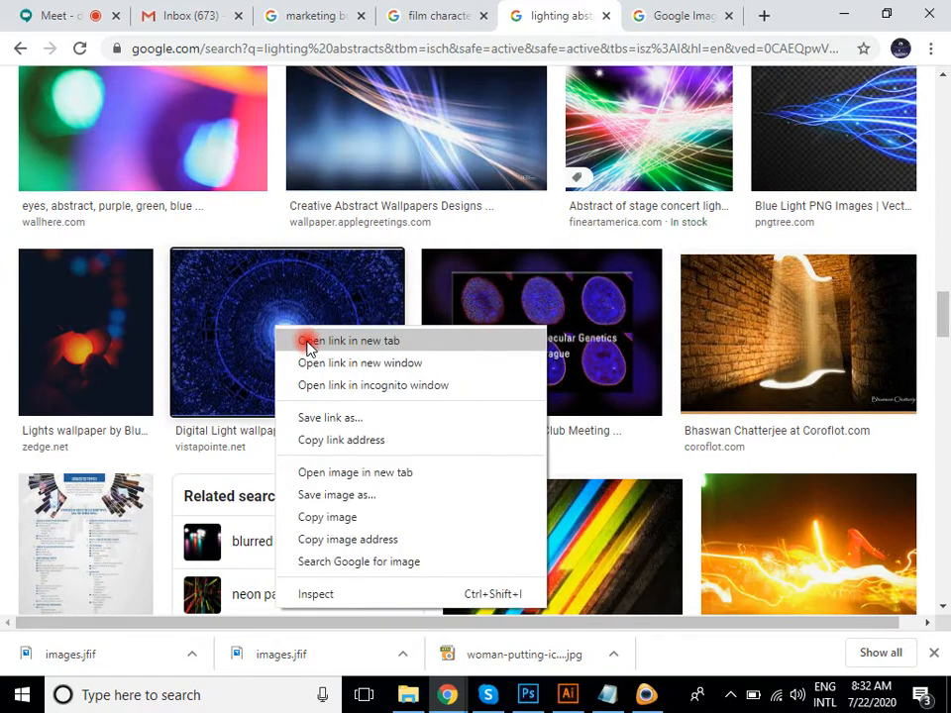
click(310, 341)
Open the abstract photography result from thephotoargus.com with golden light trails in a new tab.
scroll(483, 321, down, 9)
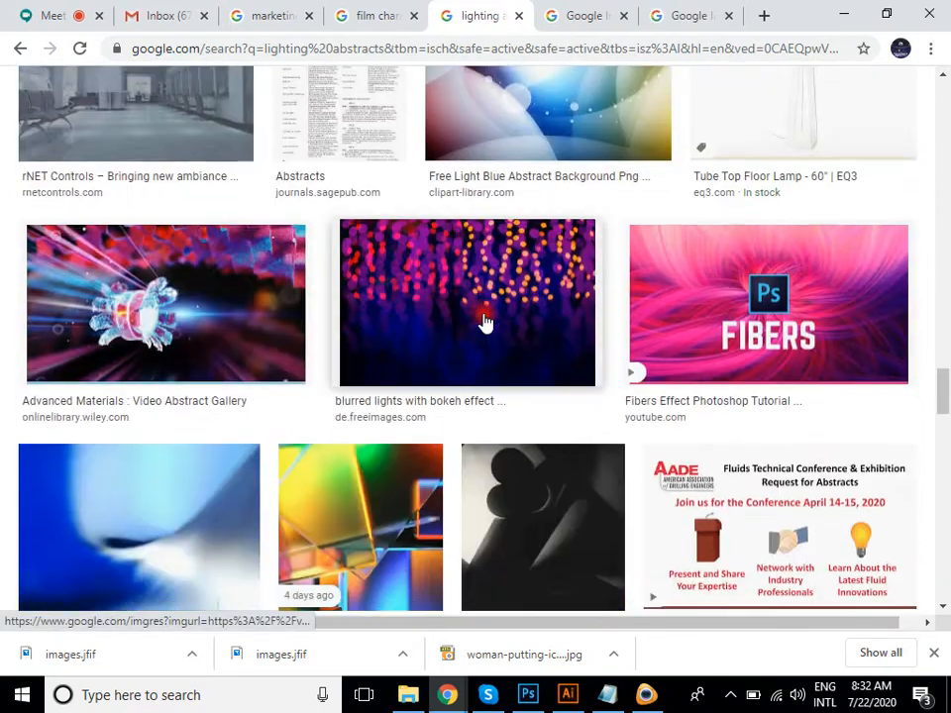
scroll(484, 322, down, 7)
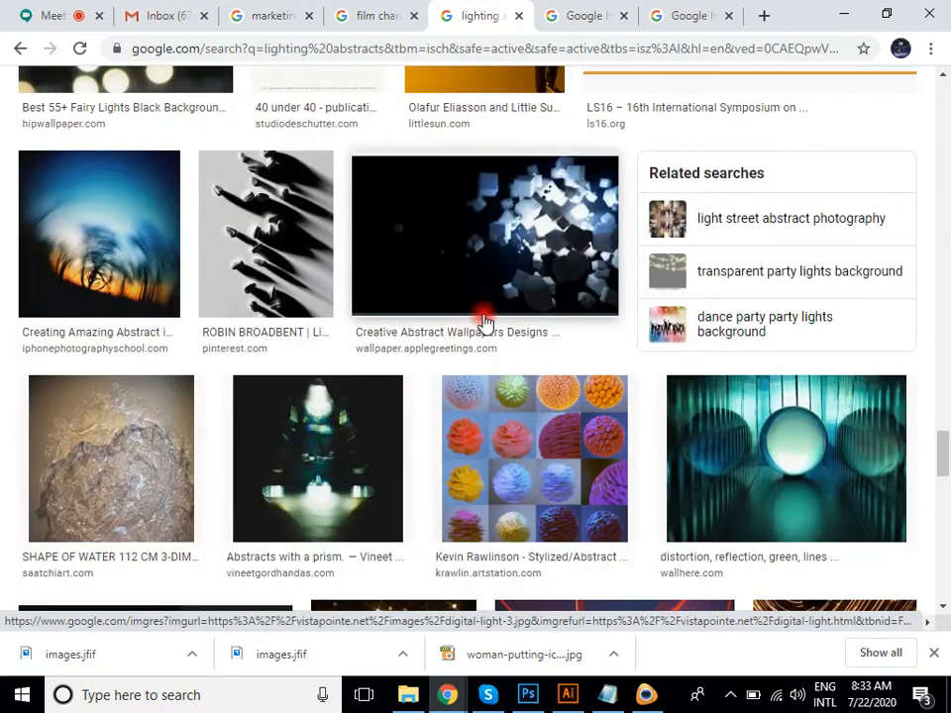
scroll(484, 321, down, 3)
right_click(834, 366)
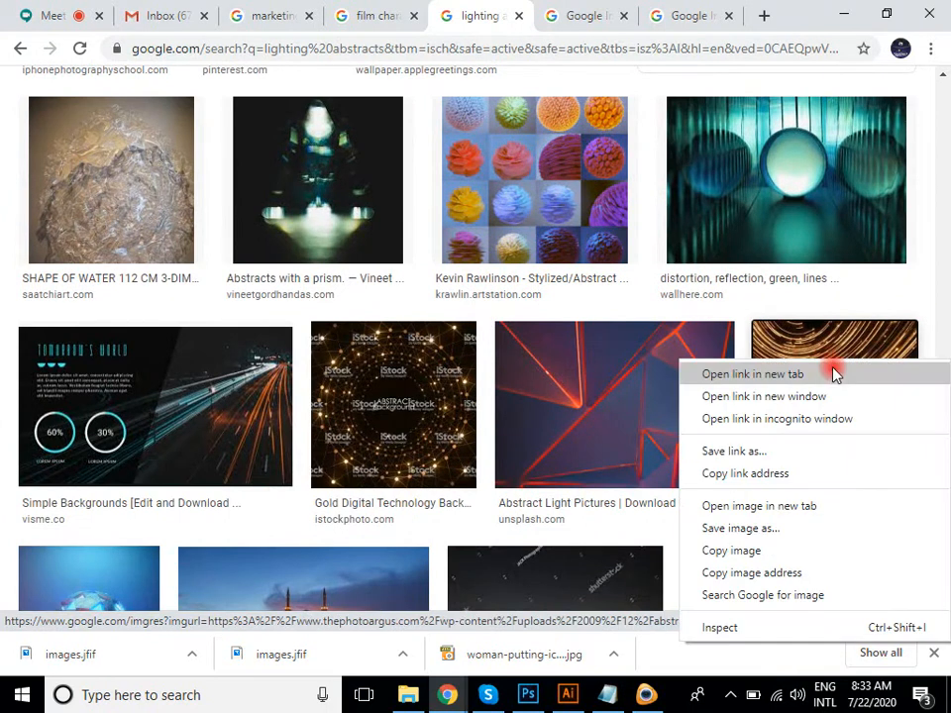
click(833, 373)
scroll(530, 302, down, 4)
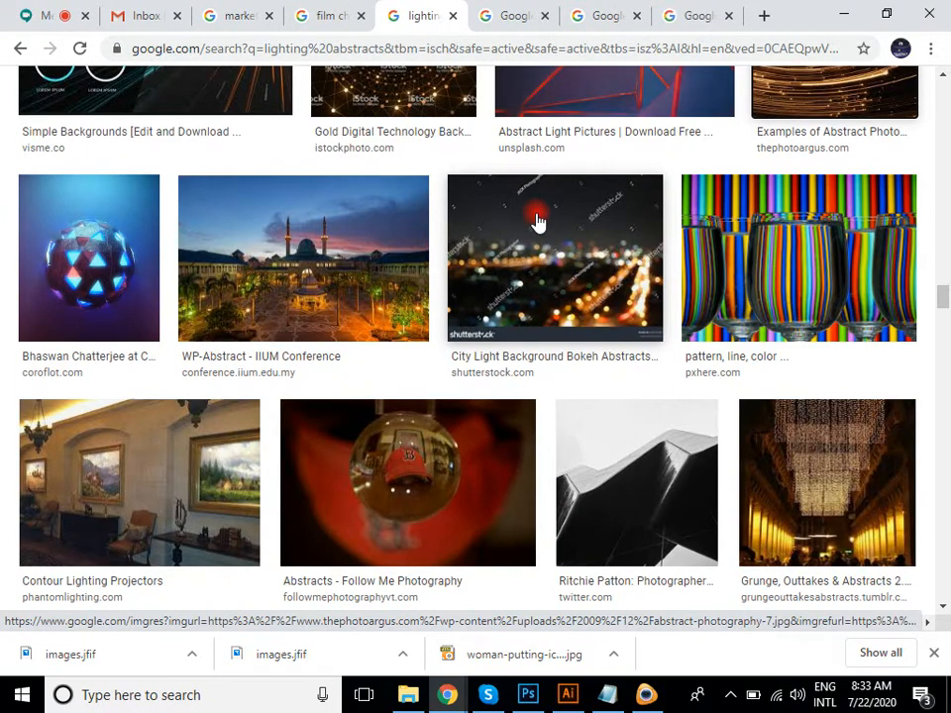
Save the Pngtree blue light image to Downloads and close its tab.
key(ctrl+Tab)
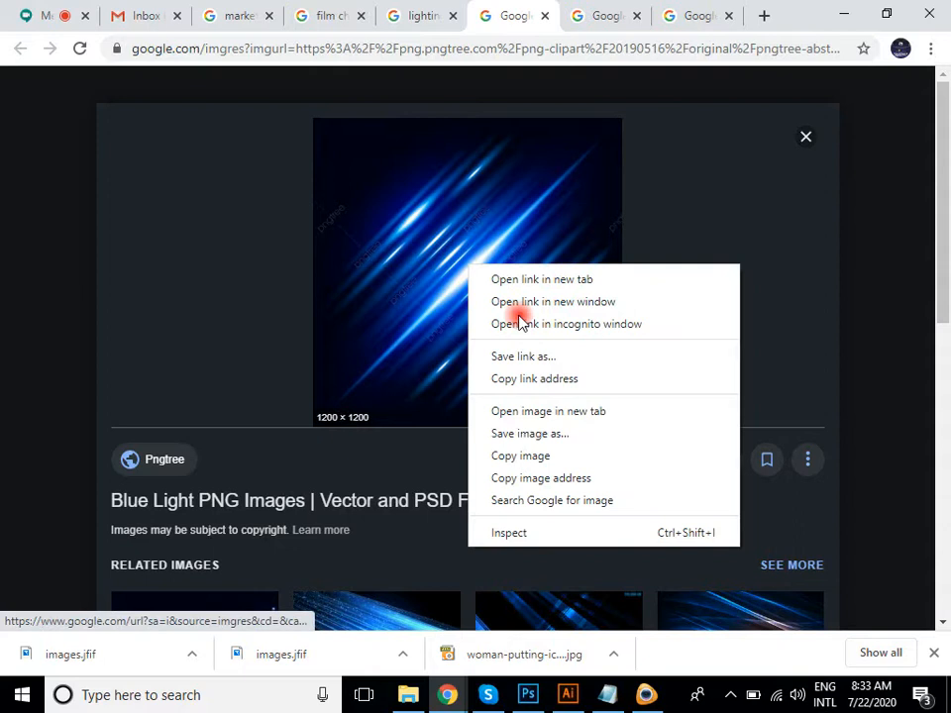
click(524, 434)
key(Return)
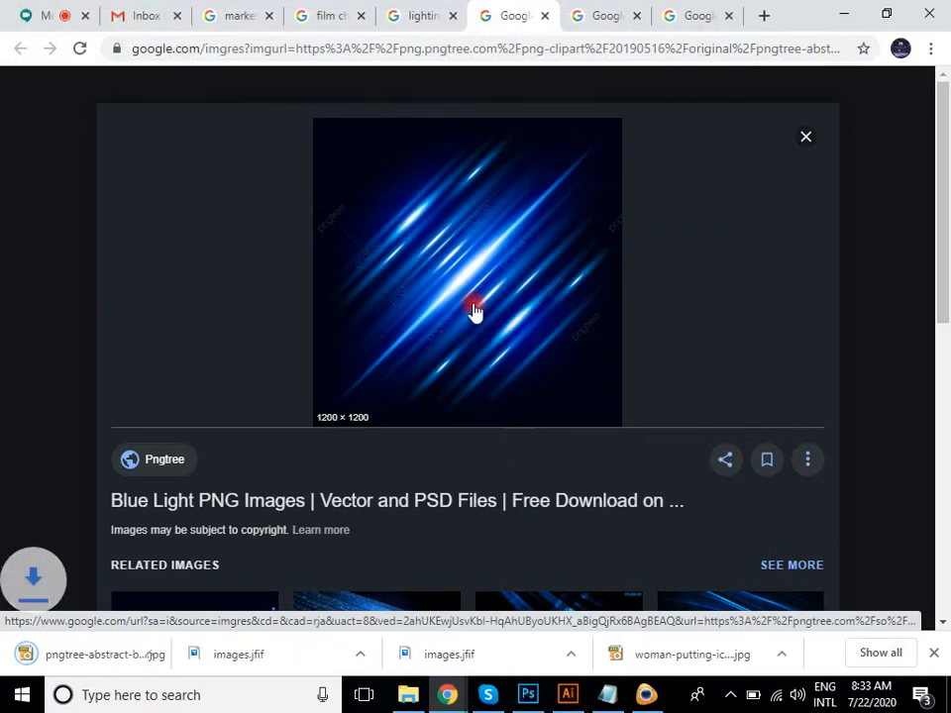
key(Right)
Save the Digital Light wallpaper image as images (1).jpg in Downloads and close its tab.
right_click(479, 219)
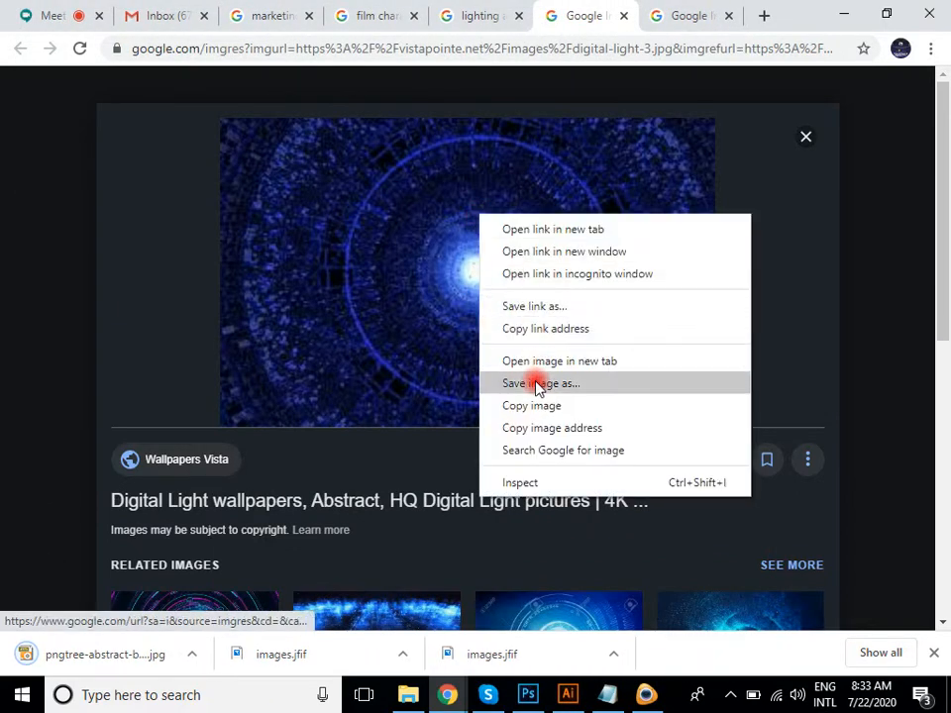
click(536, 384)
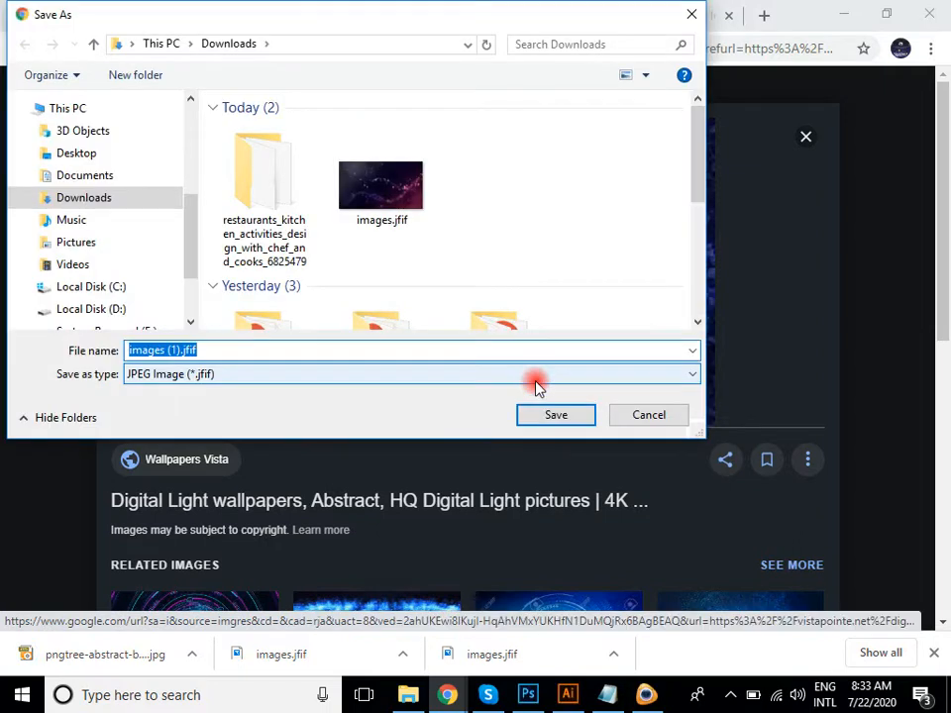
click(218, 348)
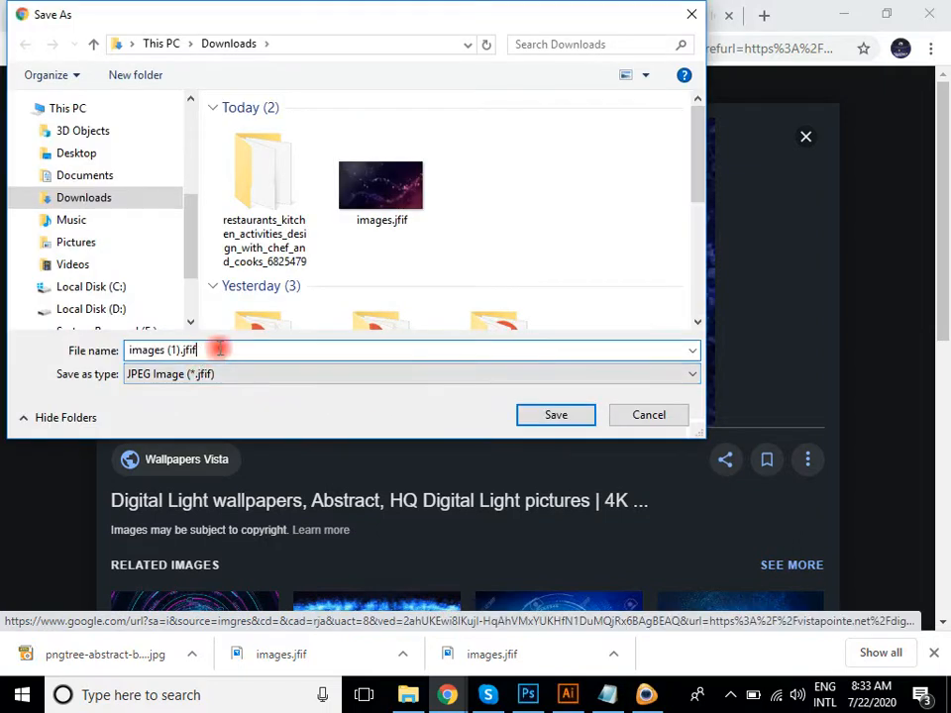
drag(218, 350, 184, 351)
text(jpg)
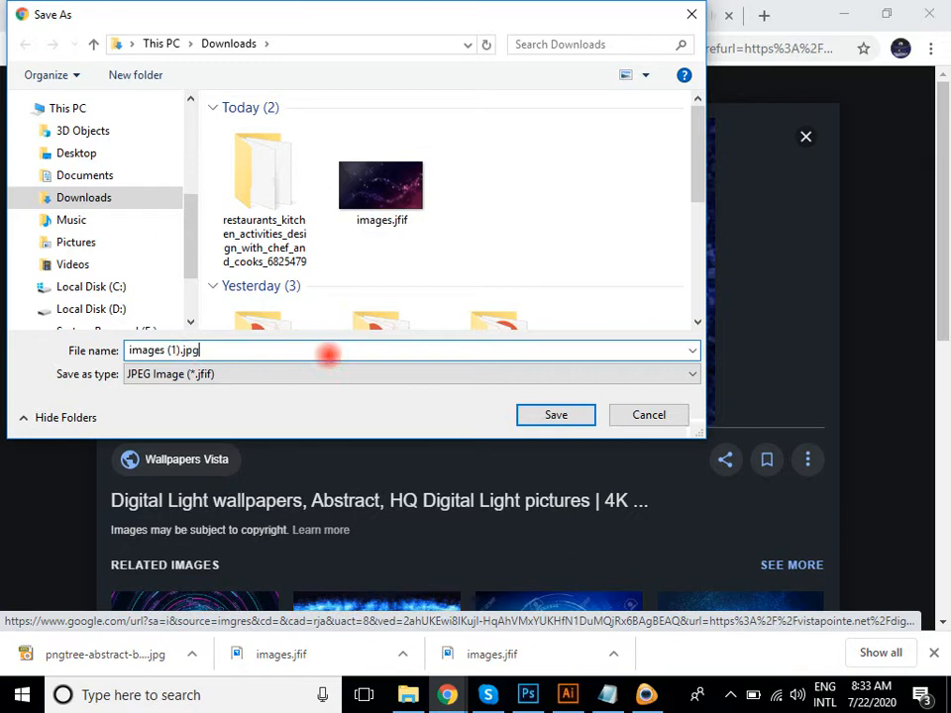
key(Return)
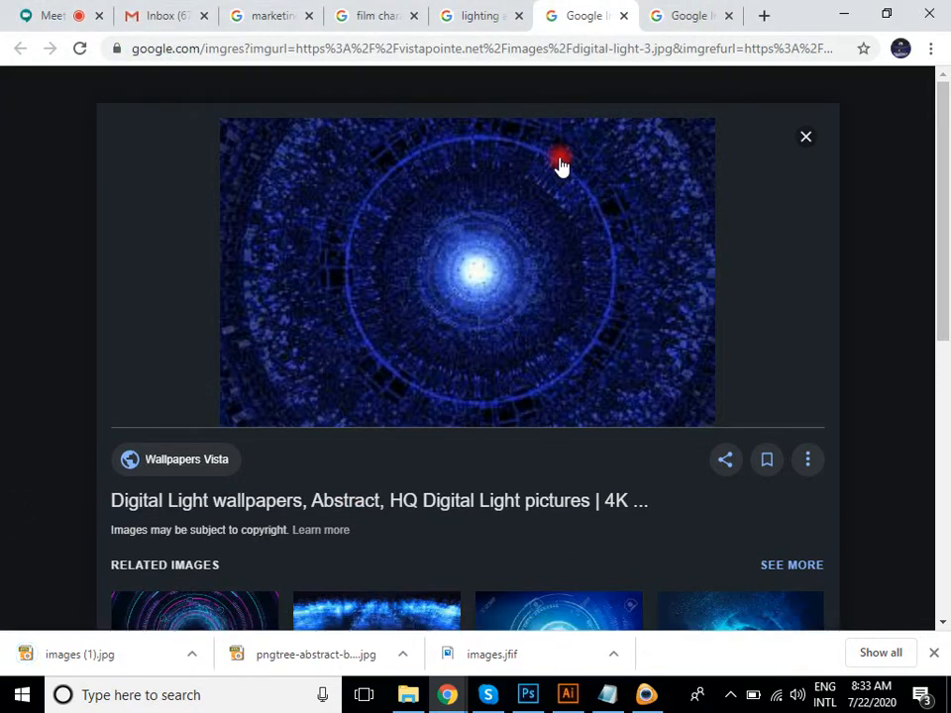
key(ctrl+w)
Save the golden light-trails image from The Photo Argus and open the Downloads folder in File Explorer.
right_click(520, 252)
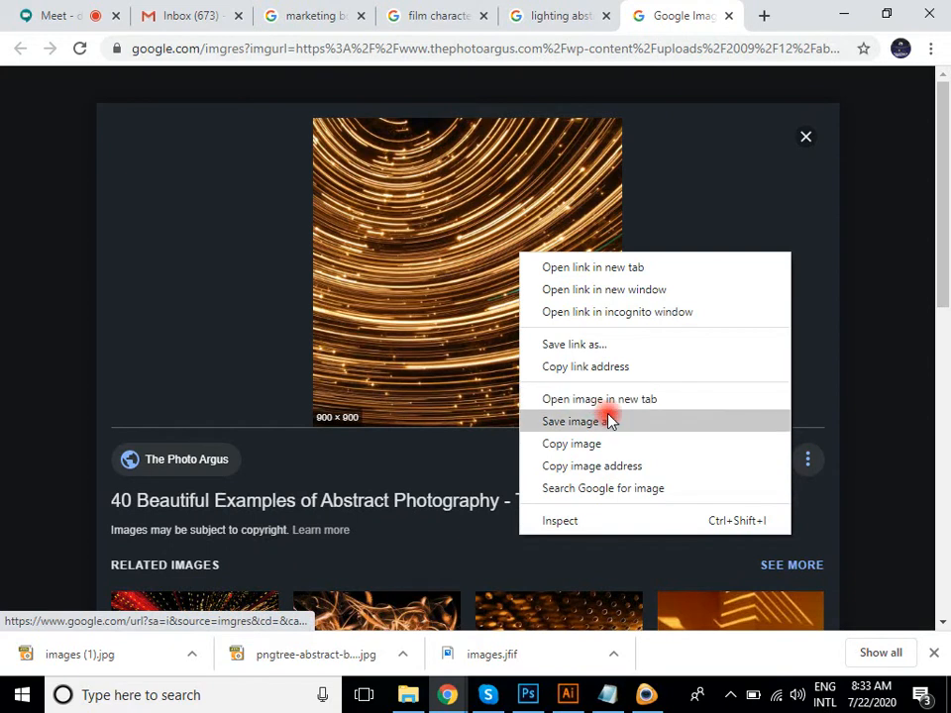
click(407, 693)
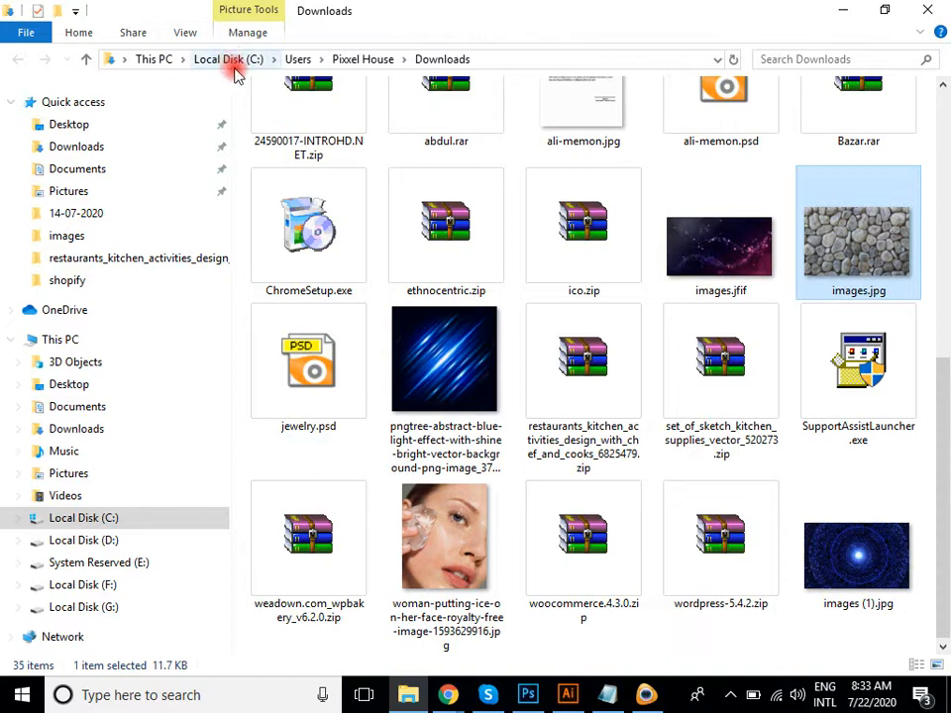
Turn on hiding of extensions for known file types in the folder options and apply it.
click(185, 33)
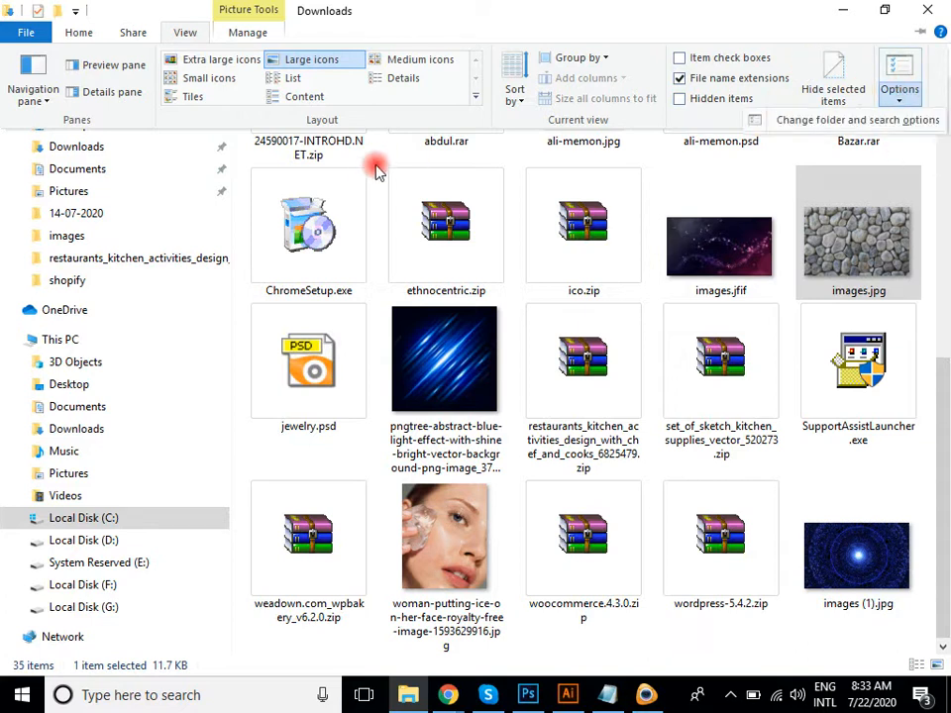
click(901, 102)
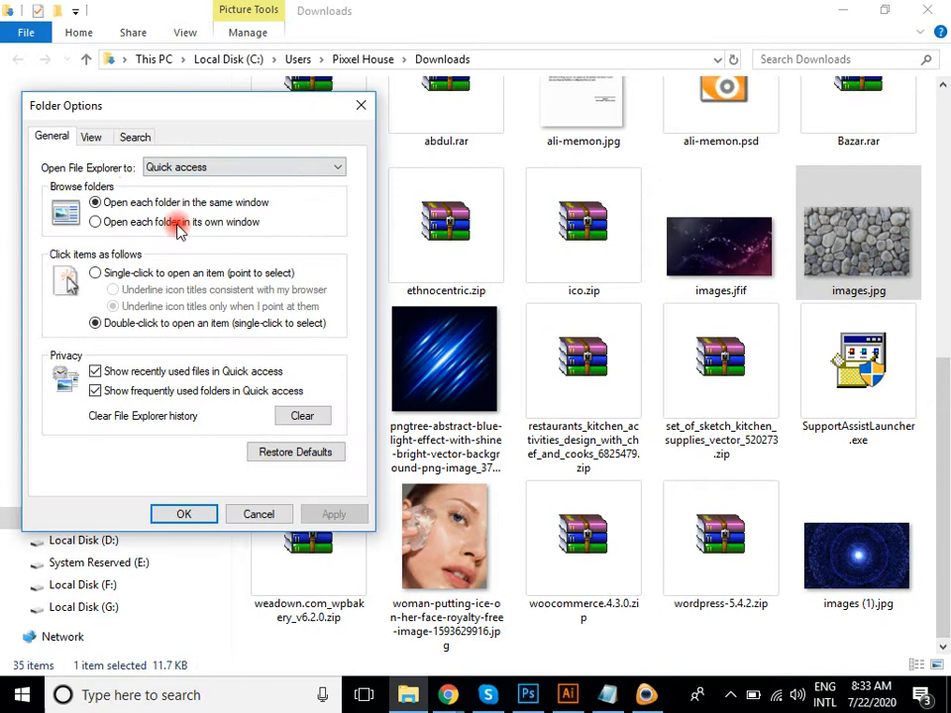
click(95, 140)
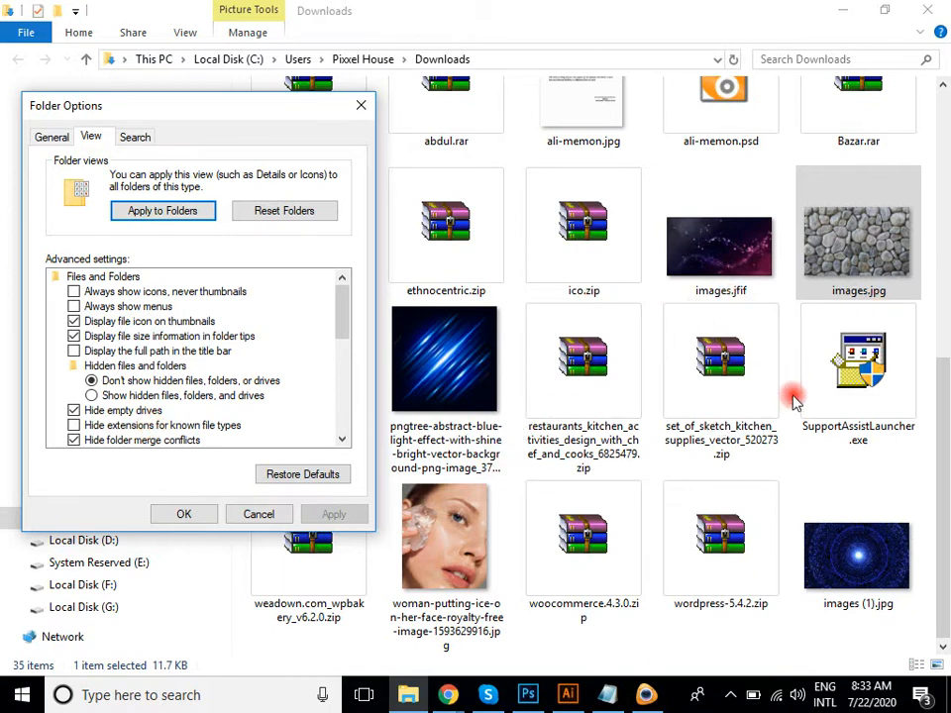
click(133, 426)
click(363, 519)
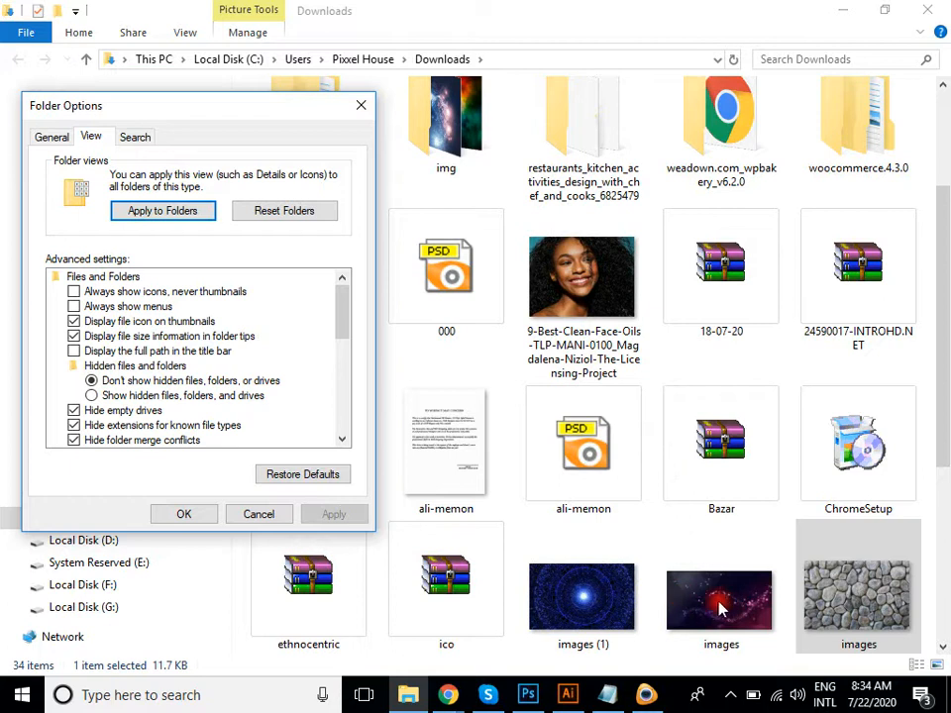
Turn off hiding of extensions for known file types, apply the change and close the folder options.
click(118, 426)
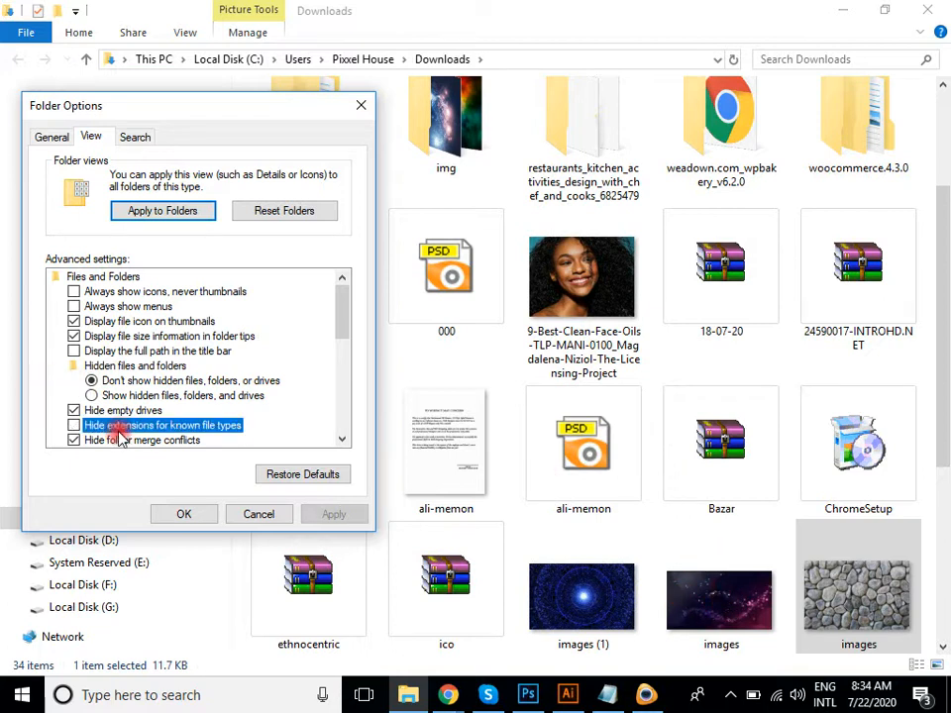
click(342, 513)
click(184, 513)
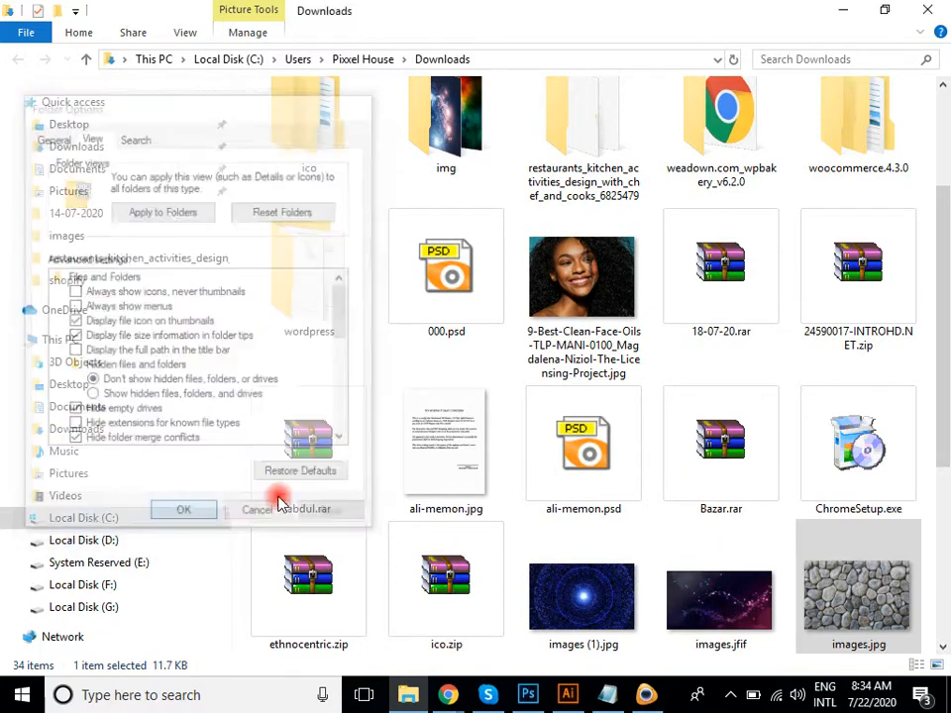
Try to place images.jfif from Downloads into the blank Photoshop document.
scroll(703, 495, down, 3)
drag(746, 271, 383, 269)
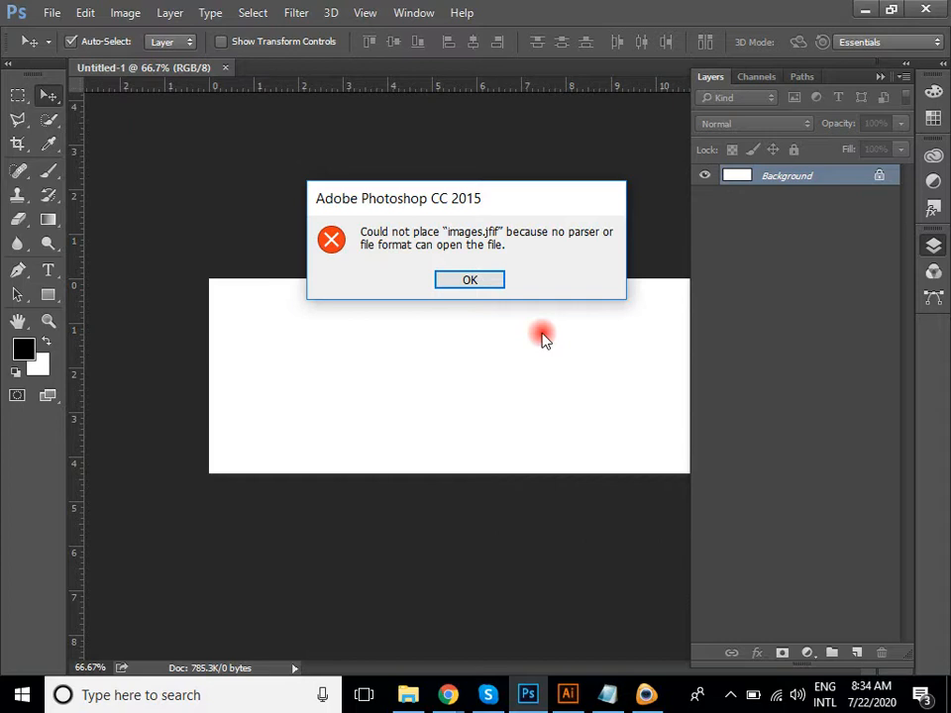
key(Return)
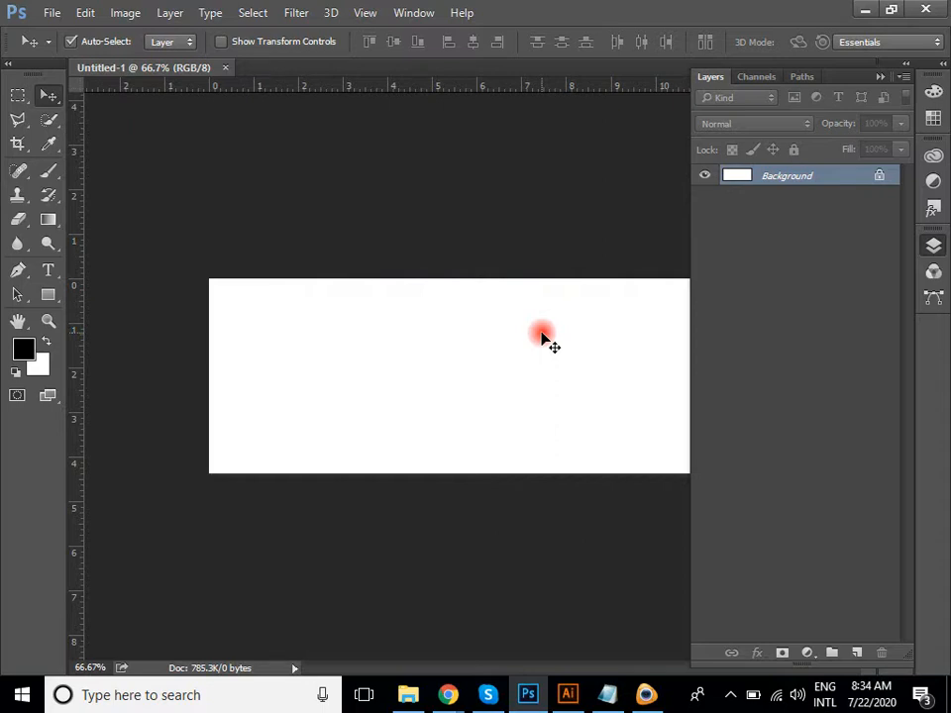
Switch to the Google Meet call, send "type here" in the chat, and return to the chat to read the replies.
click(448, 694)
click(309, 546)
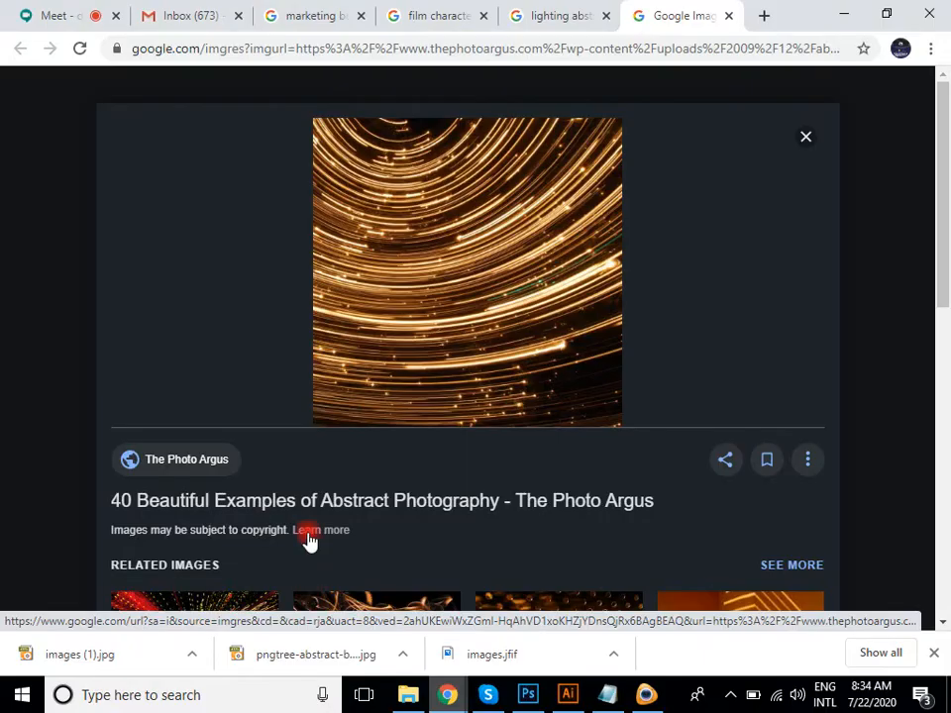
click(59, 14)
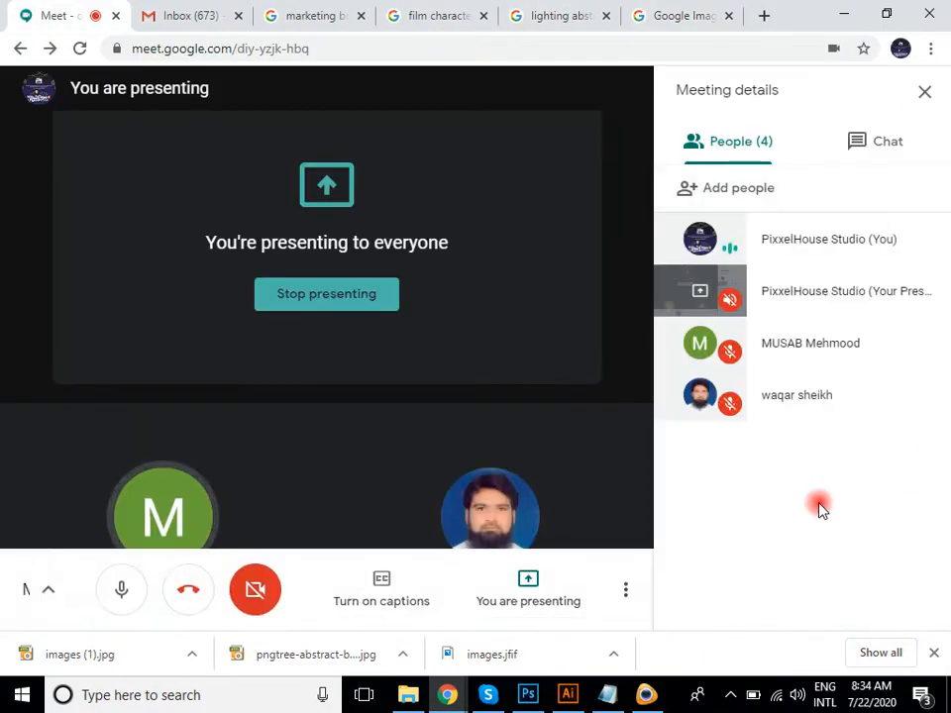
click(868, 151)
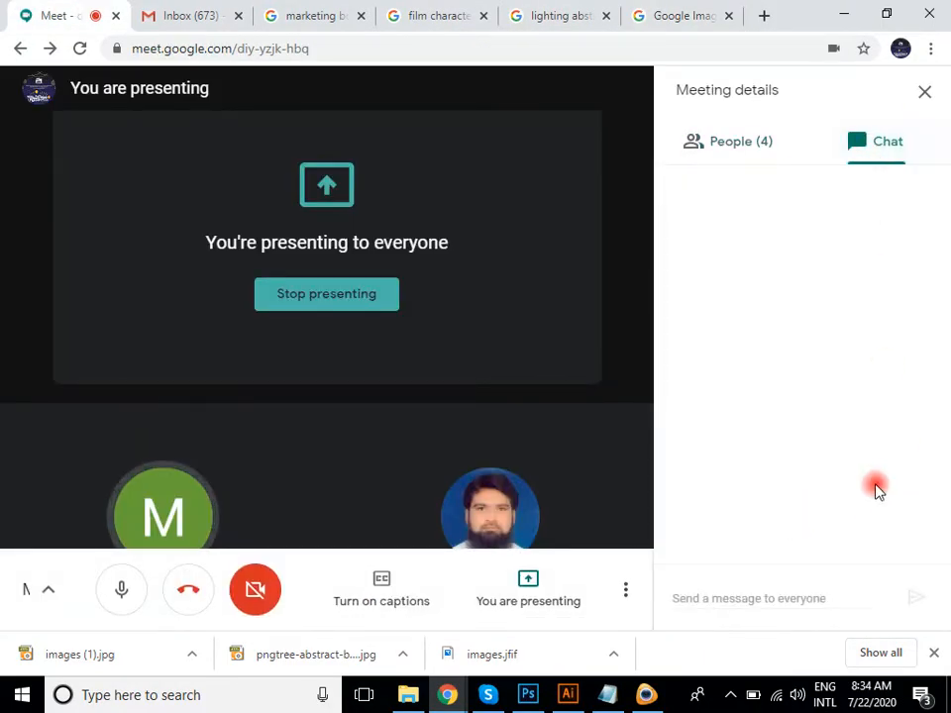
click(748, 598)
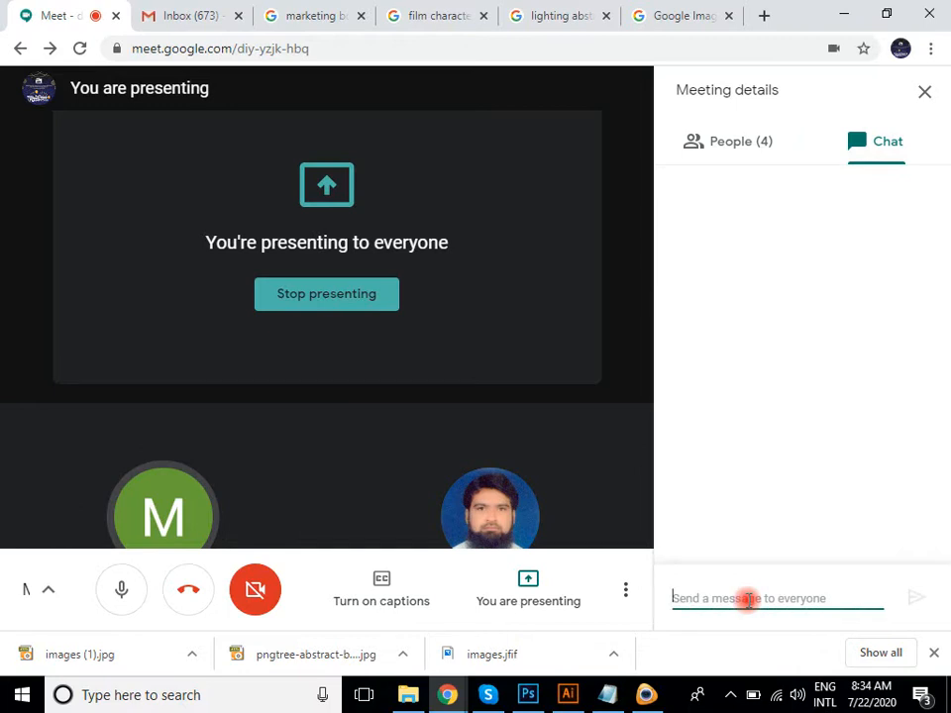
text(typ)
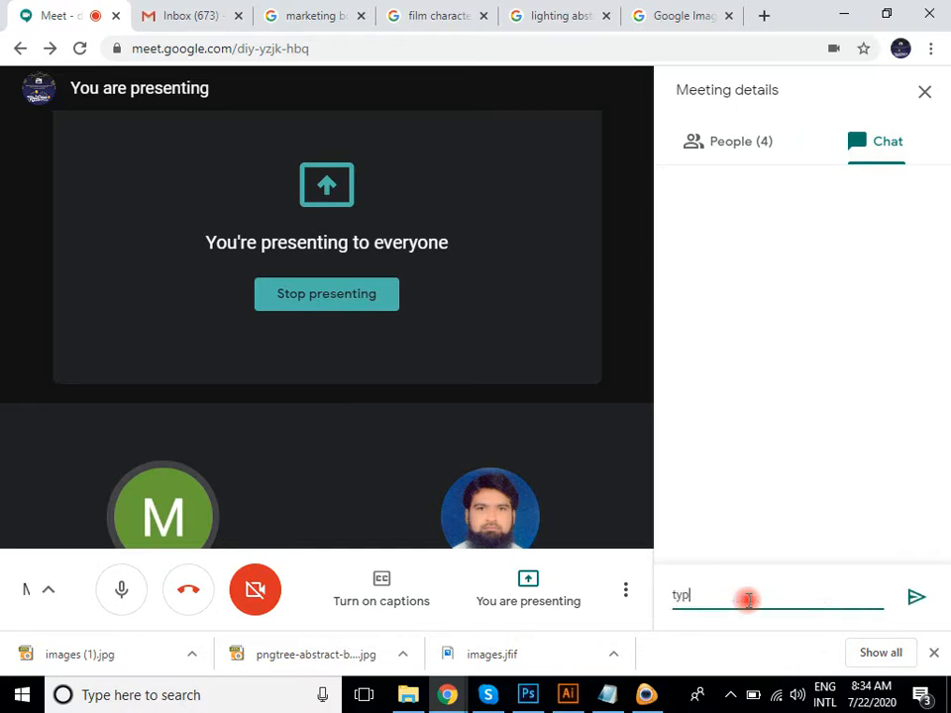
text(e here)
key(Return)
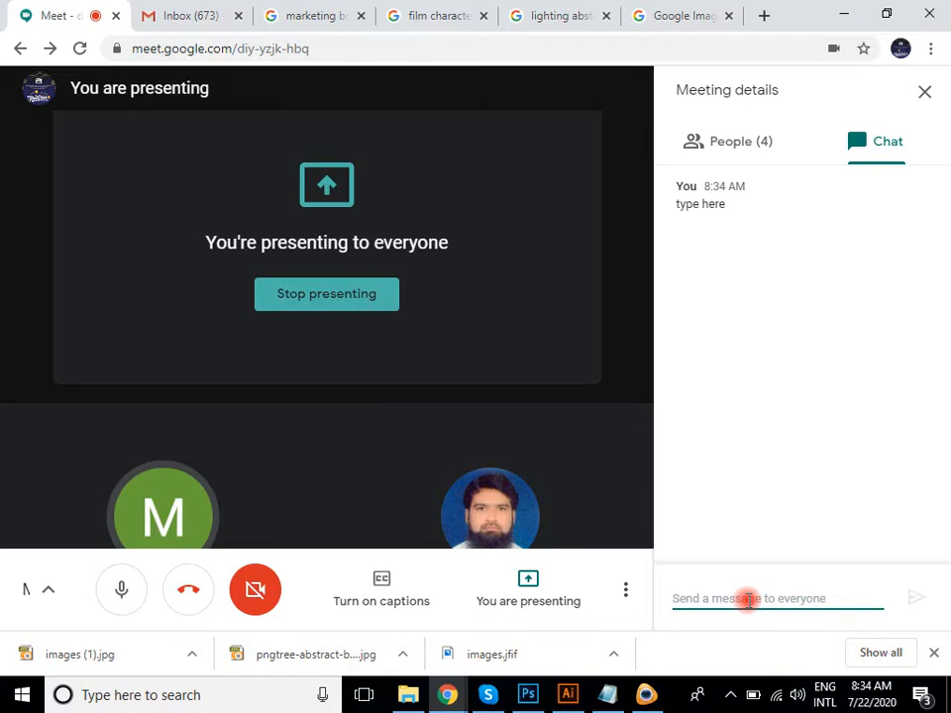
key(alt+Tab)
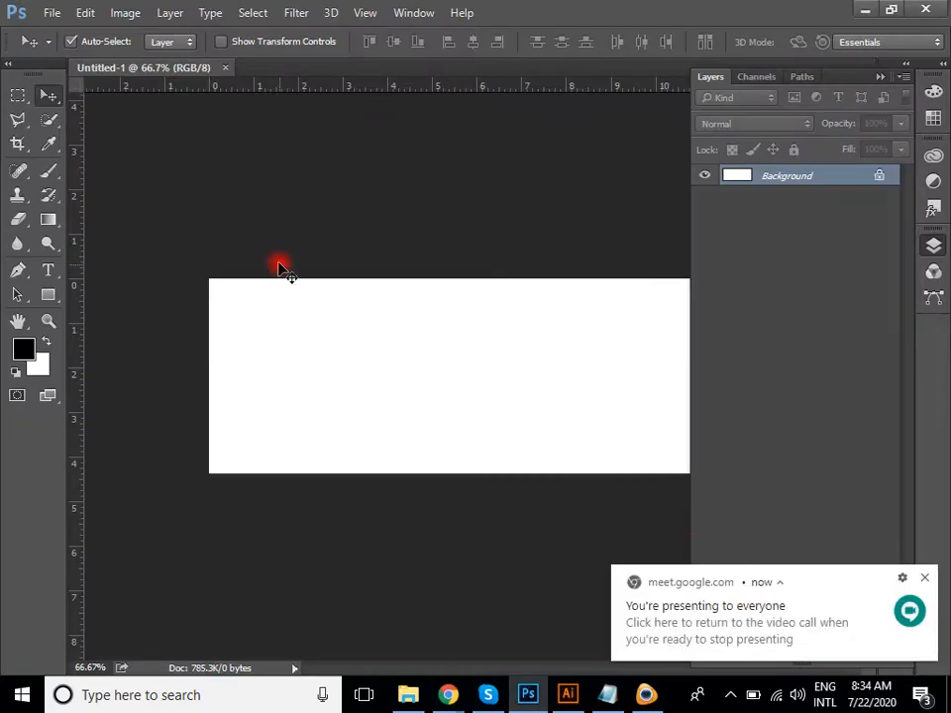
key(alt+Tab)
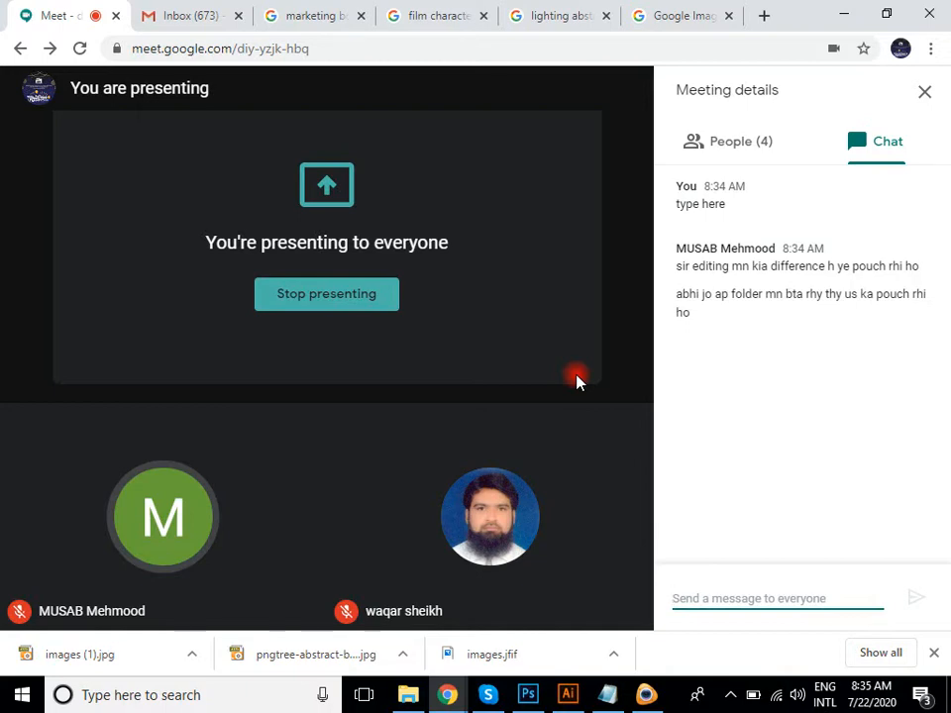
click(408, 694)
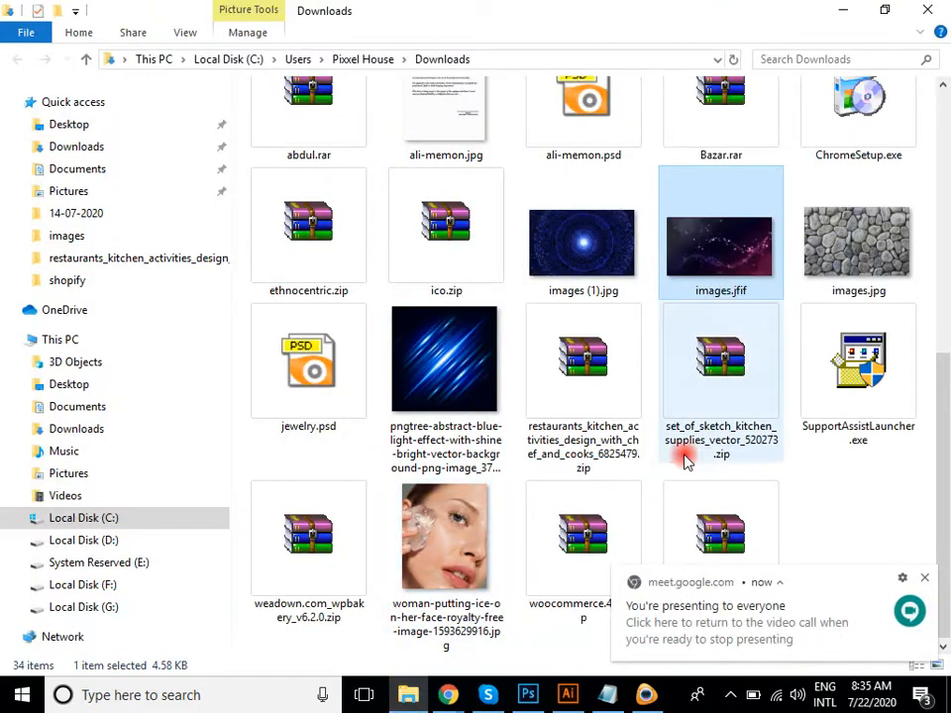
right_click(721, 266)
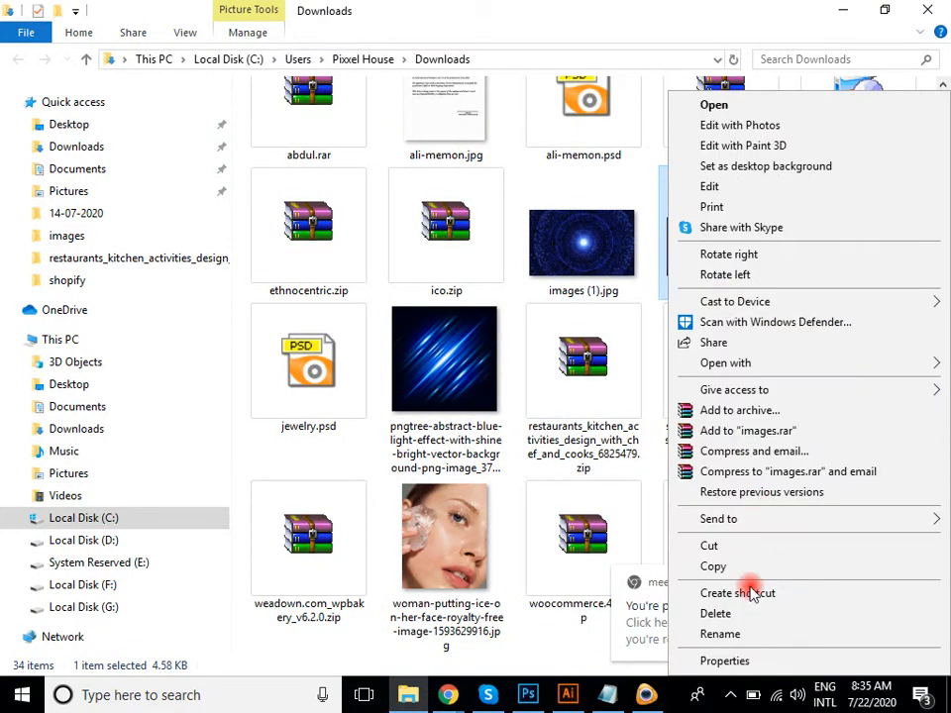
click(718, 633)
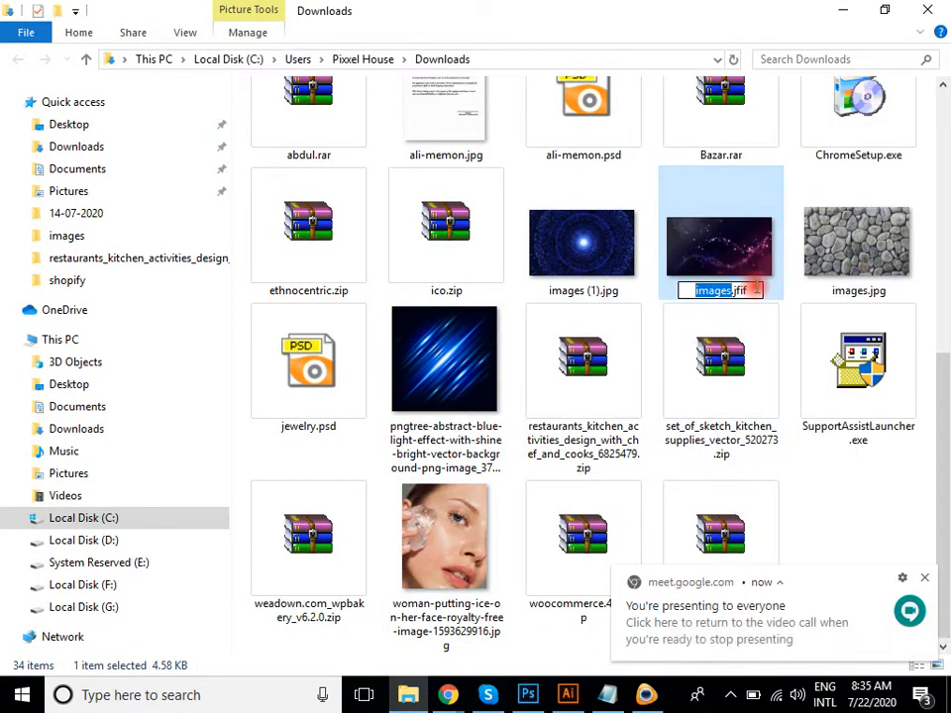
drag(737, 289, 755, 307)
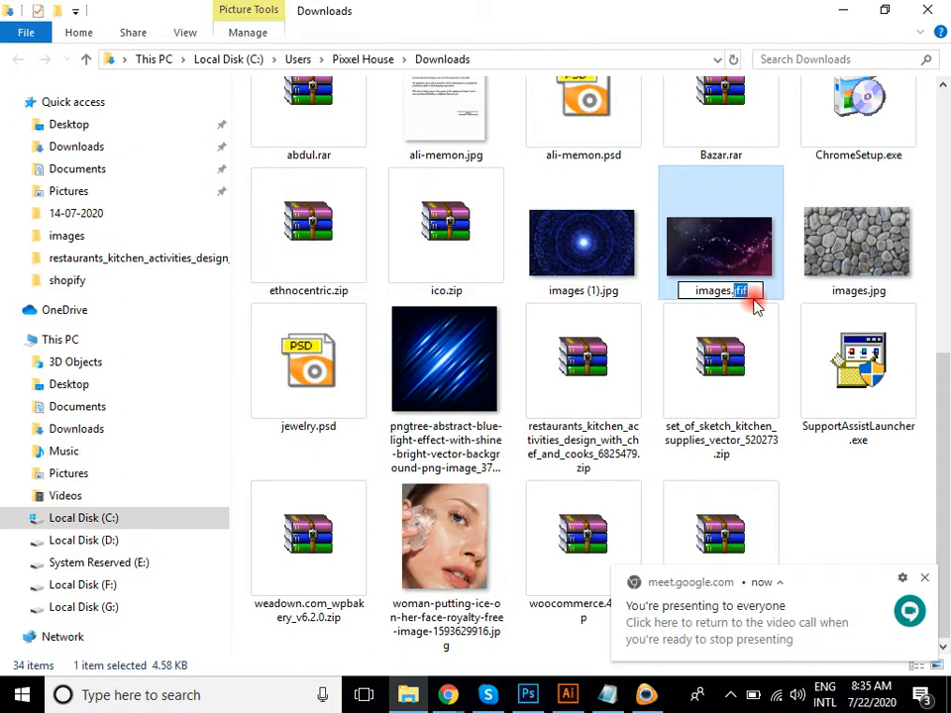
key(Escape)
Try once more to place images.jfif from Downloads into the Untitled-1 document in Photoshop.
drag(733, 264, 451, 420)
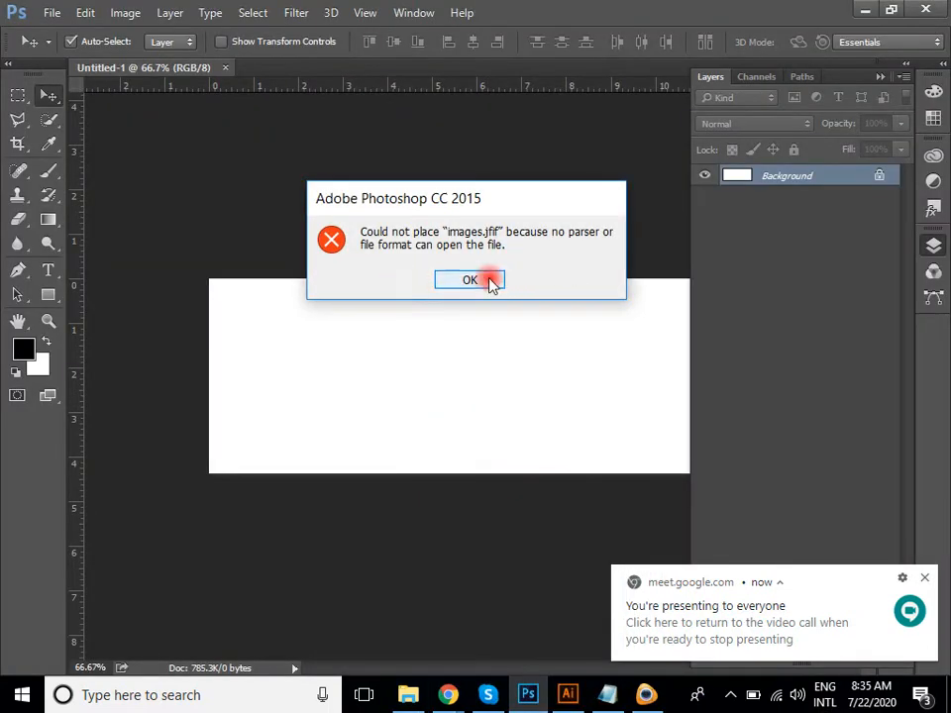
click(493, 285)
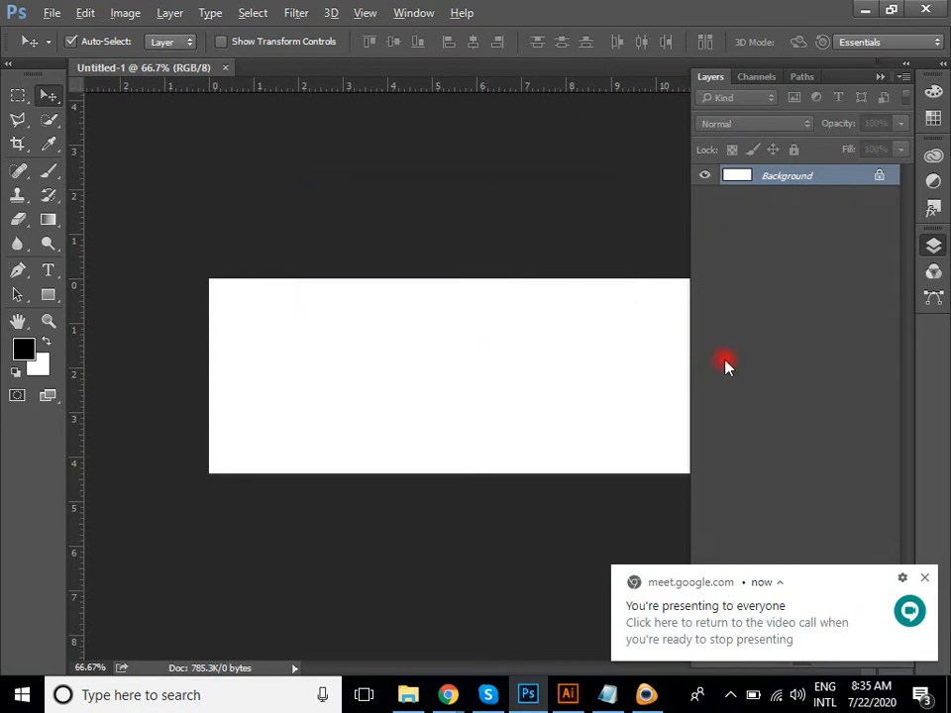
Try to rename images.jfif in Downloads as images.jpg, declining the alternative name offered.
key(alt+Tab)
right_click(730, 287)
click(721, 630)
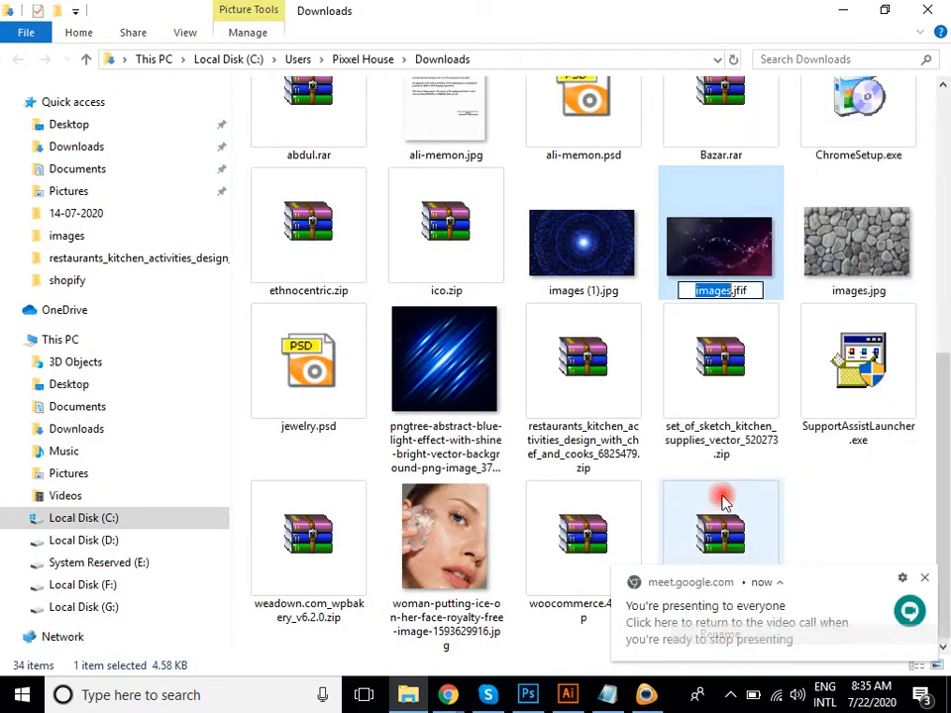
click(754, 292)
key(BackSpace)
key(BackSpace)
key(BackSpace)
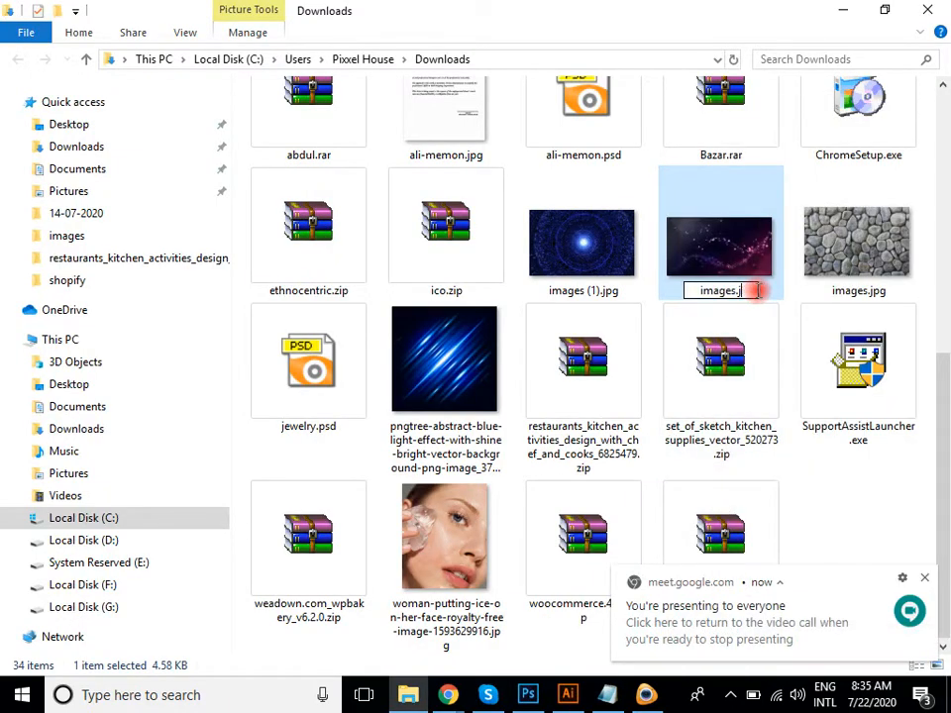
text(pg)
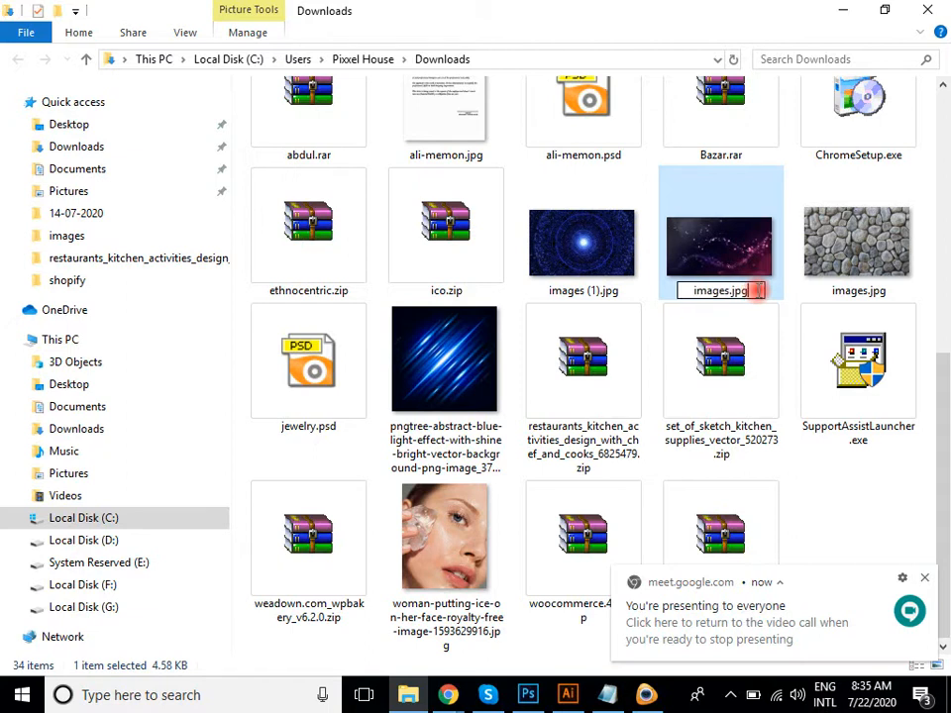
key(Return)
key(Return)
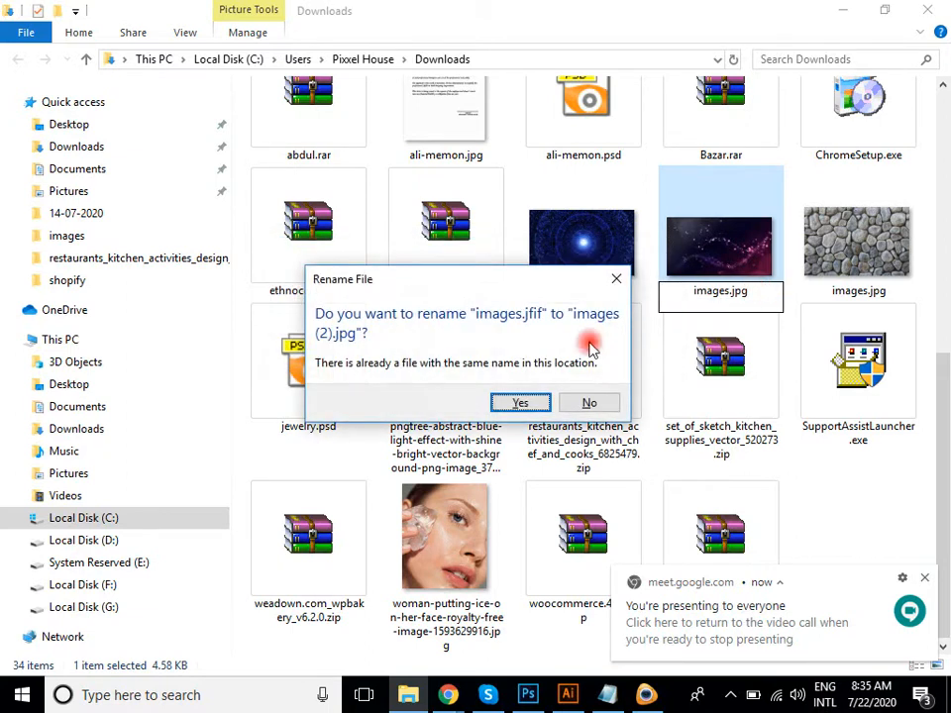
click(592, 403)
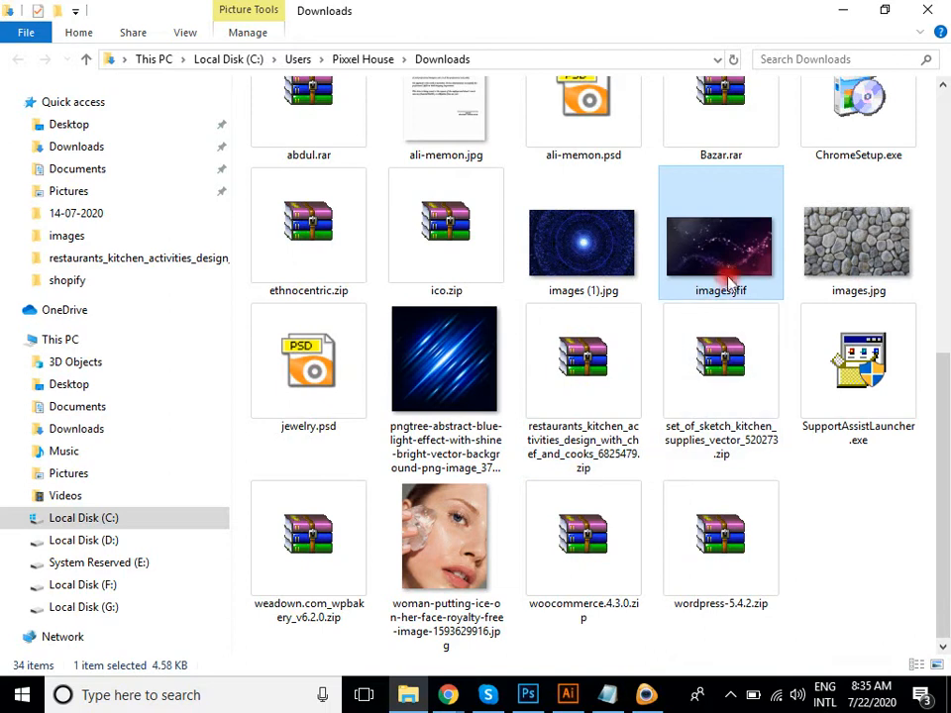
Rename images.jfif in Downloads as 02.jpg and confirm the extension change.
right_click(673, 255)
click(768, 630)
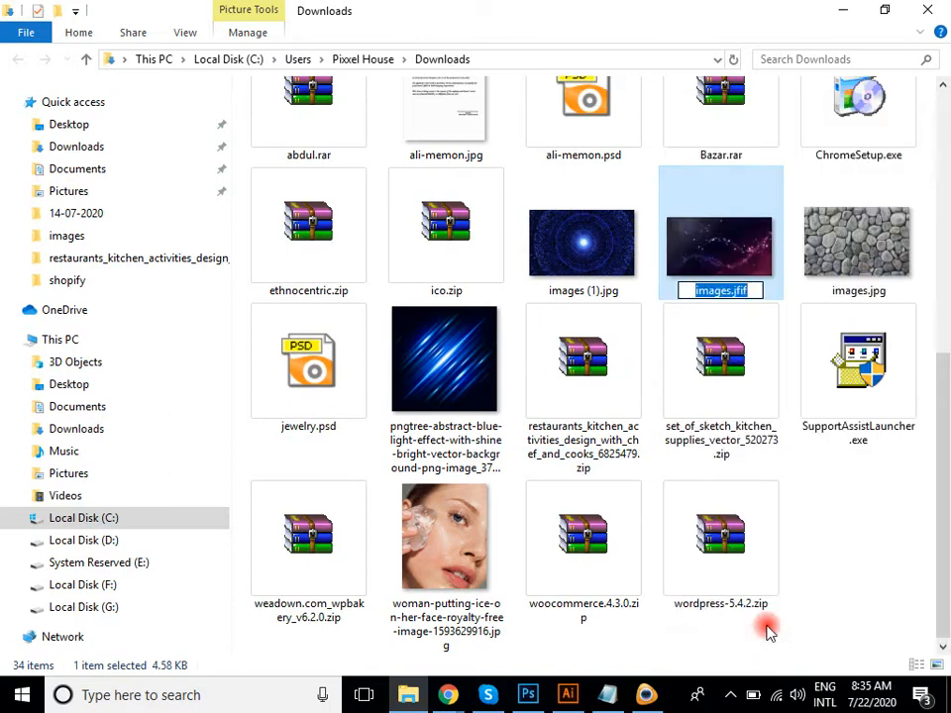
text(02.jpg)
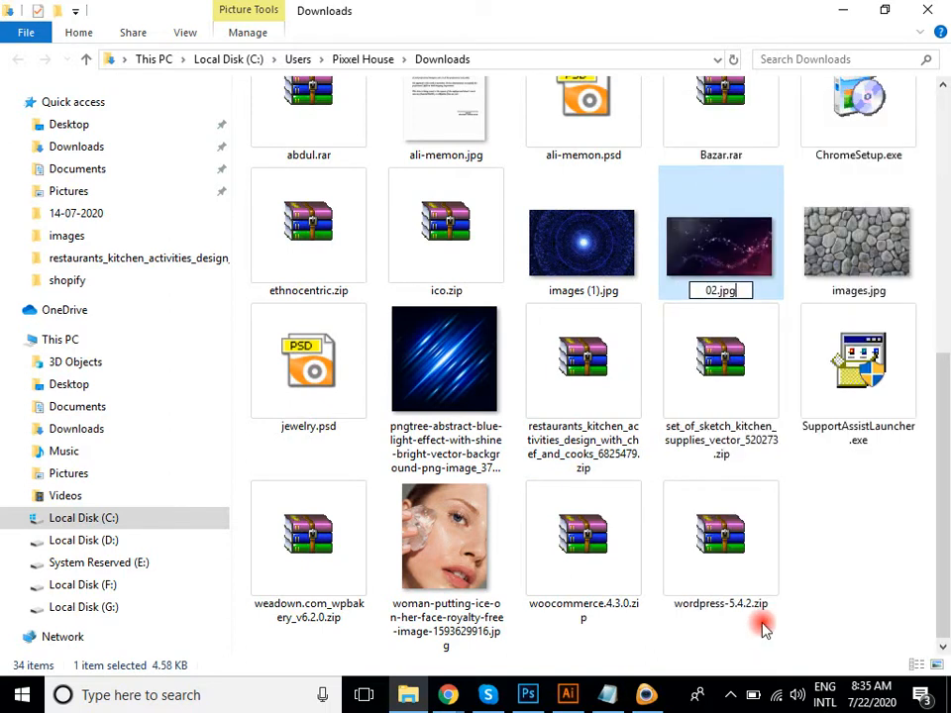
key(Return)
key(Return)
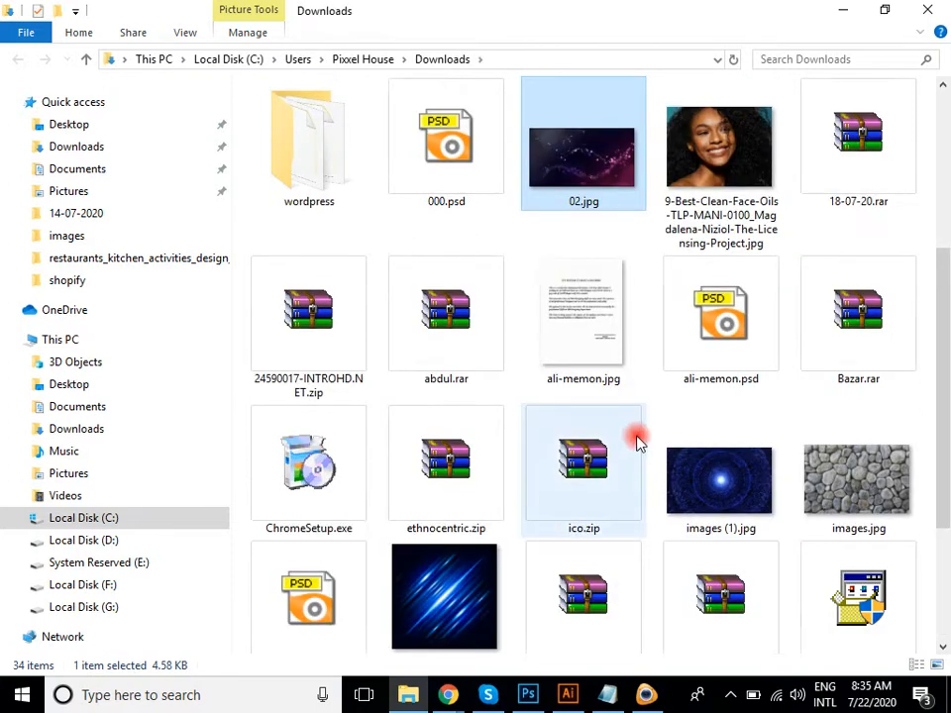
Place 02.jpg into the blank Photoshop document, confirm the placement and delete the placed layer.
drag(560, 199, 420, 292)
key(Return)
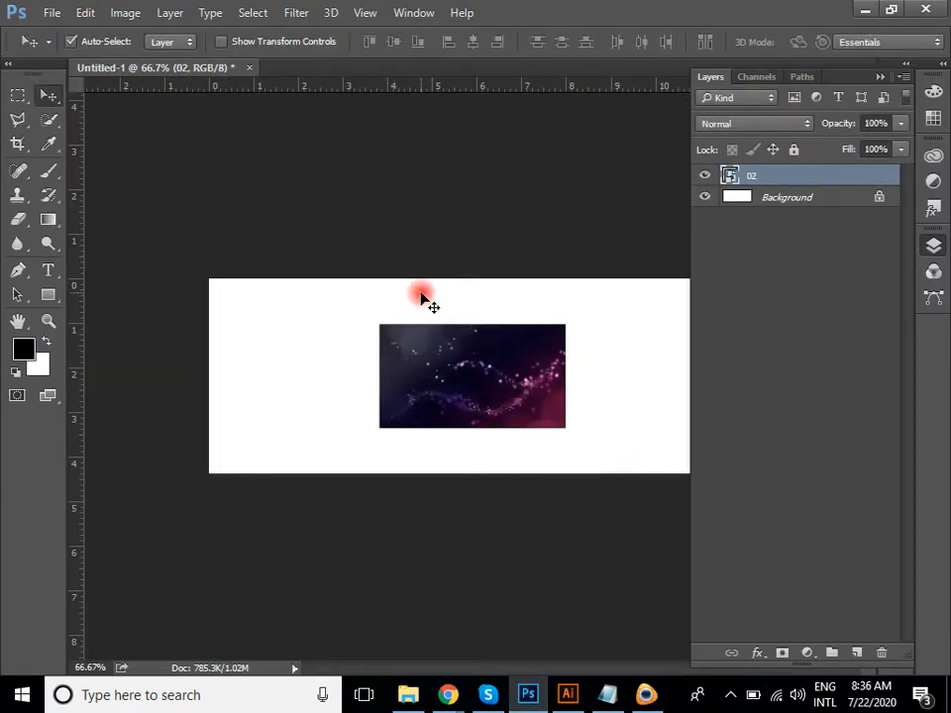
key(Delete)
Return to the Google Meet chat and read the latest message.
key(alt+Tab)
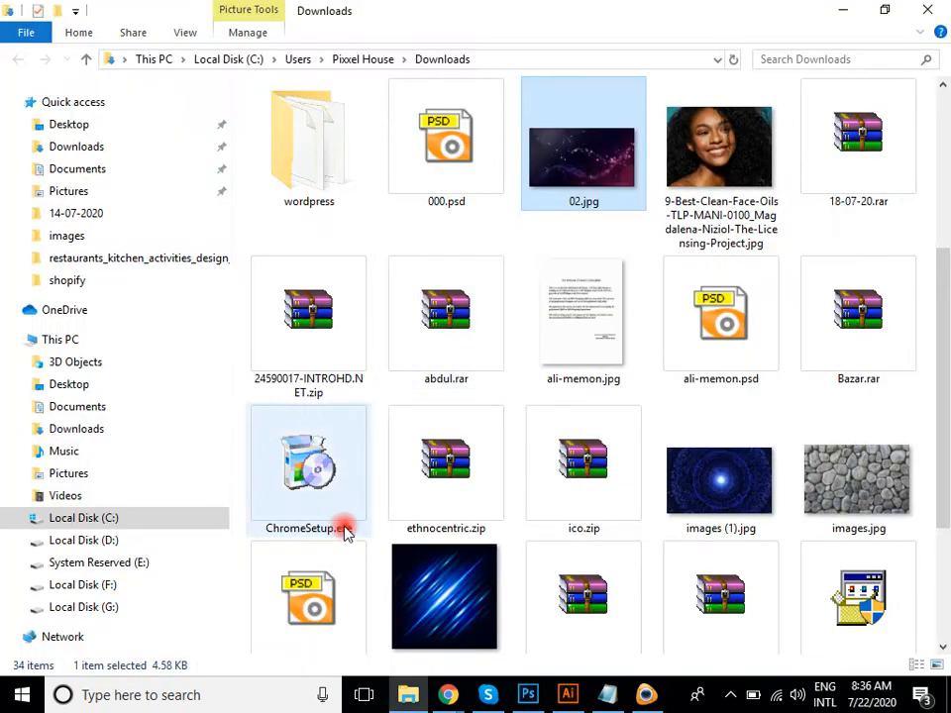
scroll(588, 446, up, 3)
mouse_move(447, 694)
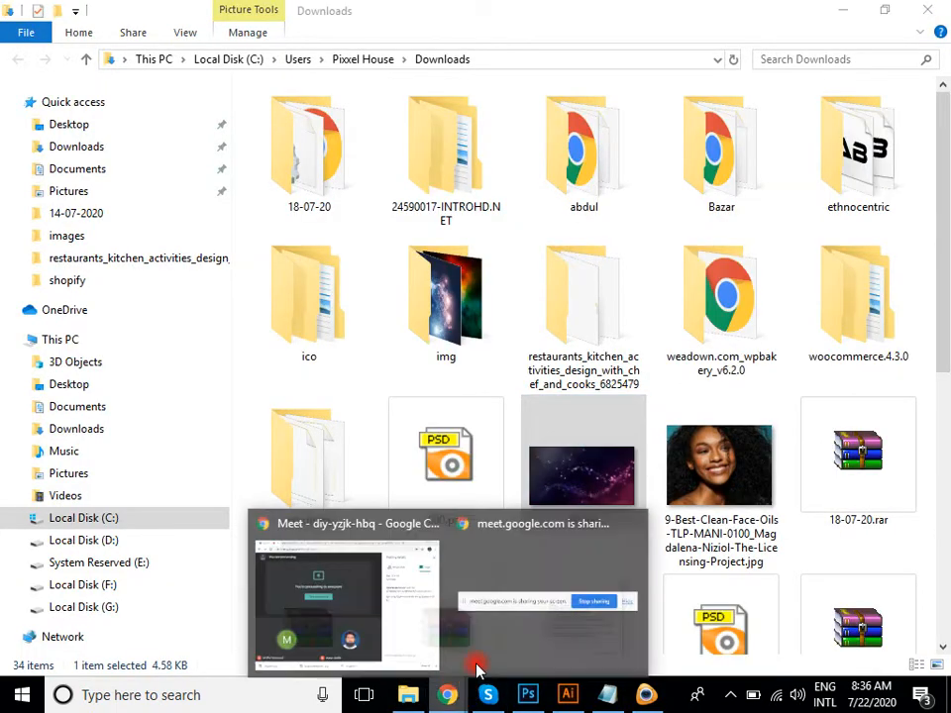
click(331, 580)
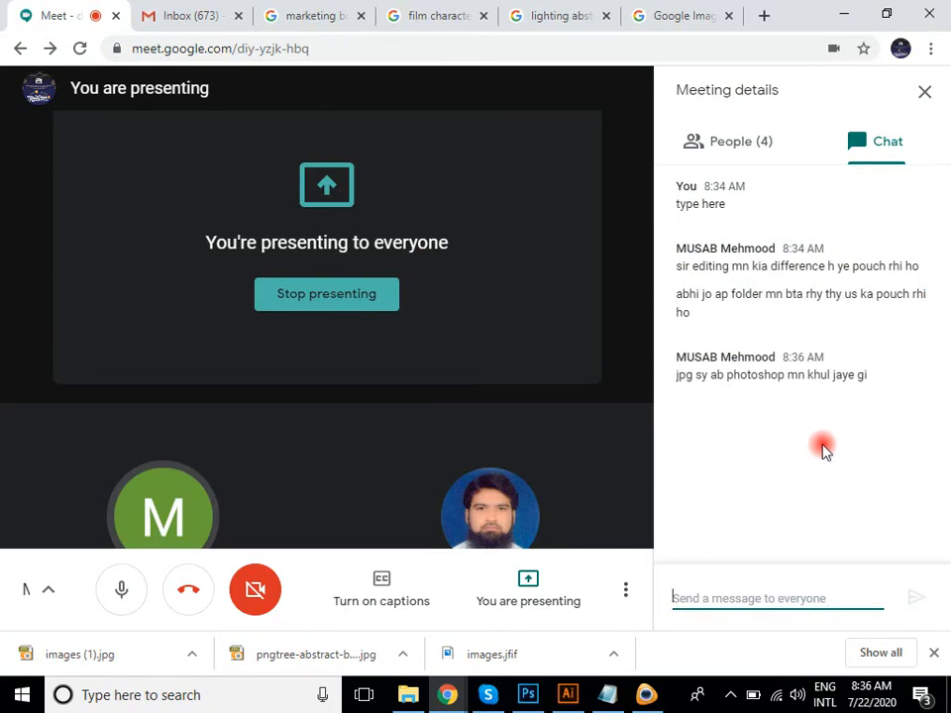
Switch to the Notepad notes and add the lines JPEG, PNG and GIF below the print 300 entry, separated by a blank line.
key(alt+Tab)
click(605, 696)
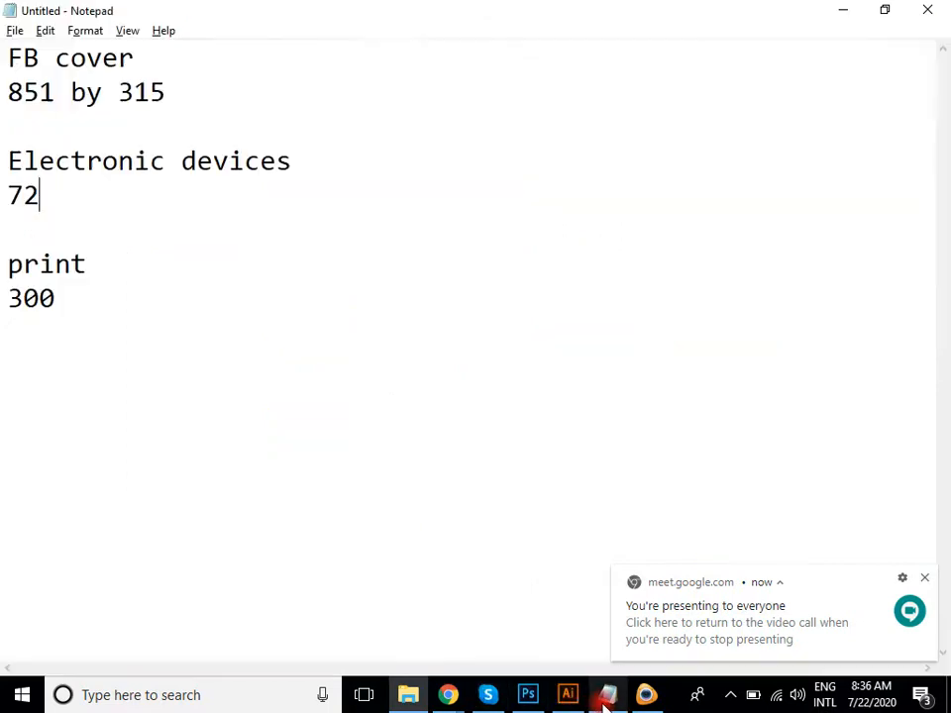
click(108, 301)
key(Return)
key(Return)
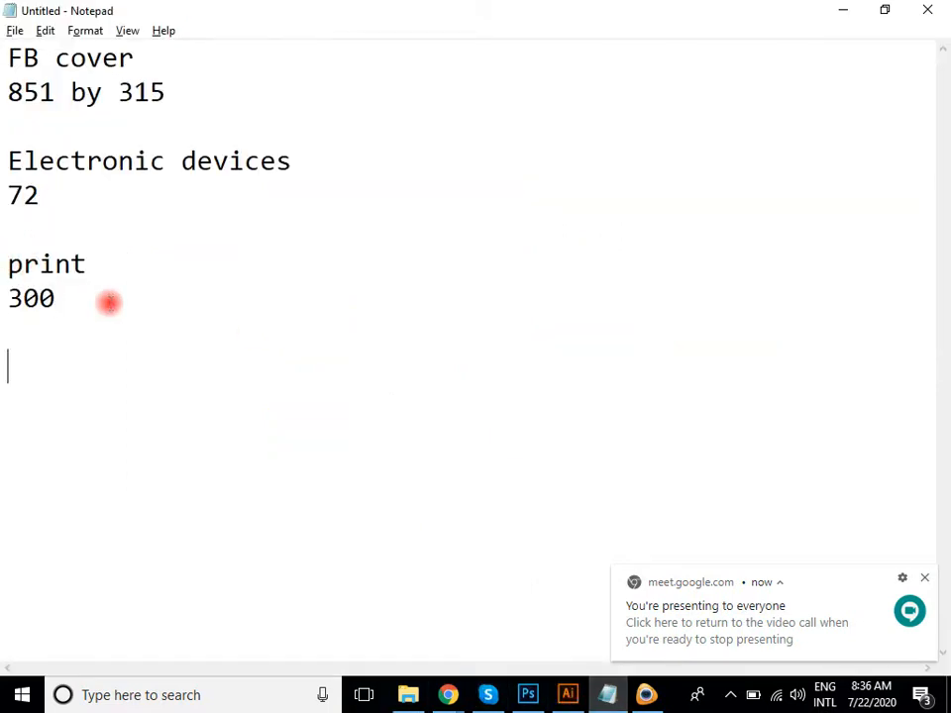
text(JPH)
key(BackSpace)
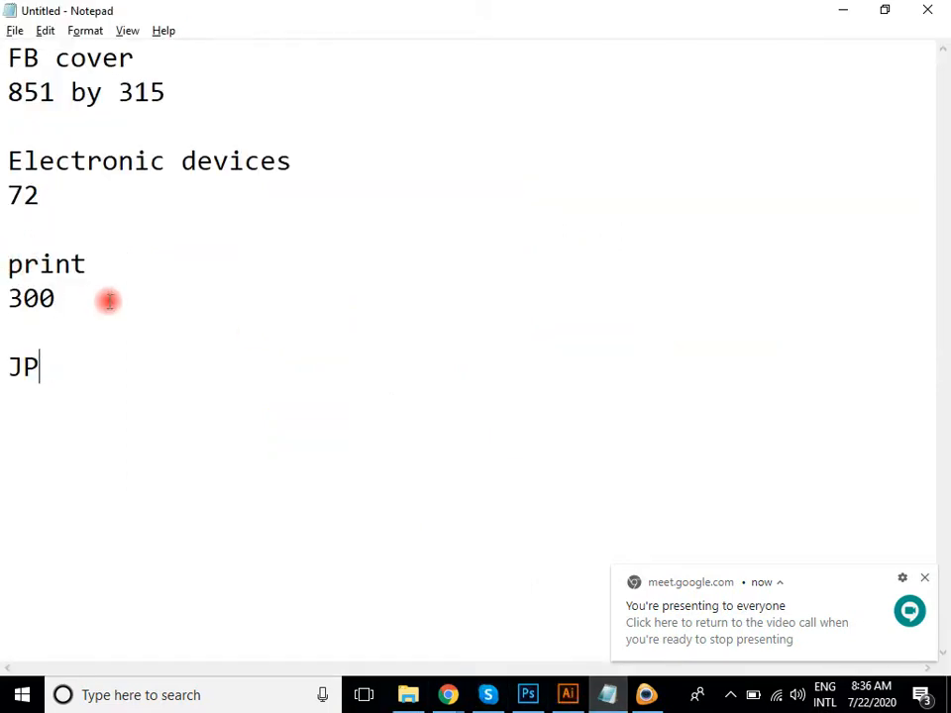
text(EG)
key(Return)
text(PNG)
key(Return)
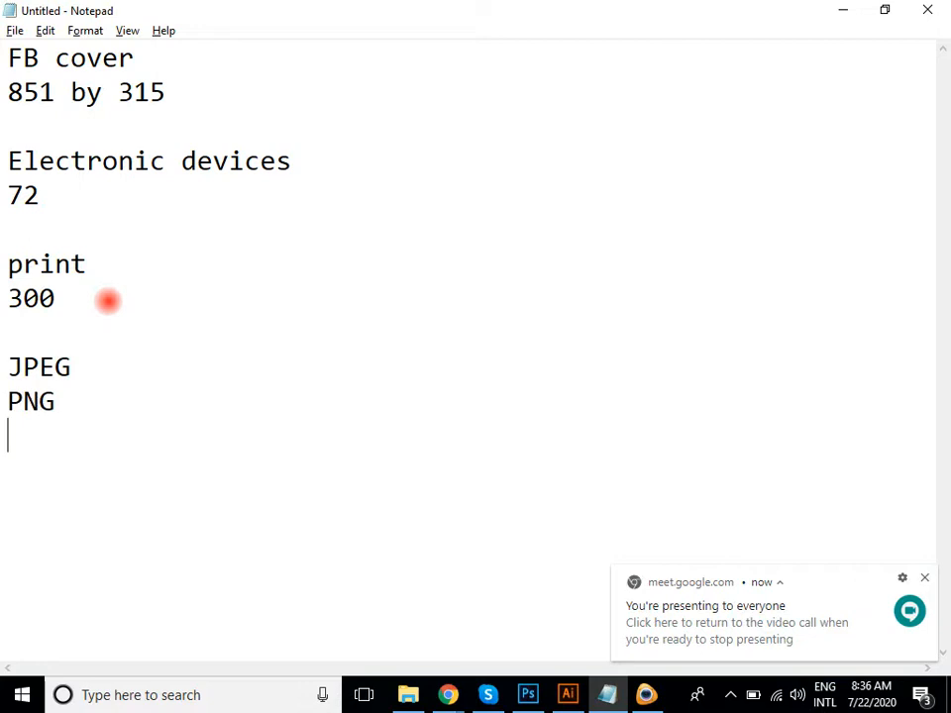
text(GIF)
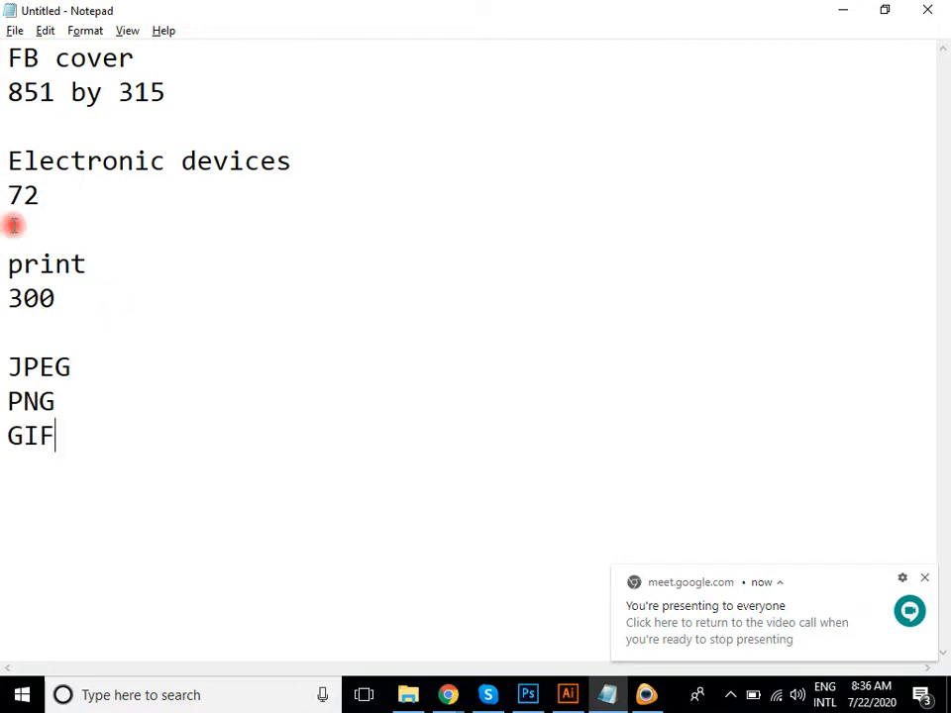
Highlight the JPEG, PNG and GIF entries one after another and append "- jpg" to the JPEG line.
drag(10, 369, 78, 369)
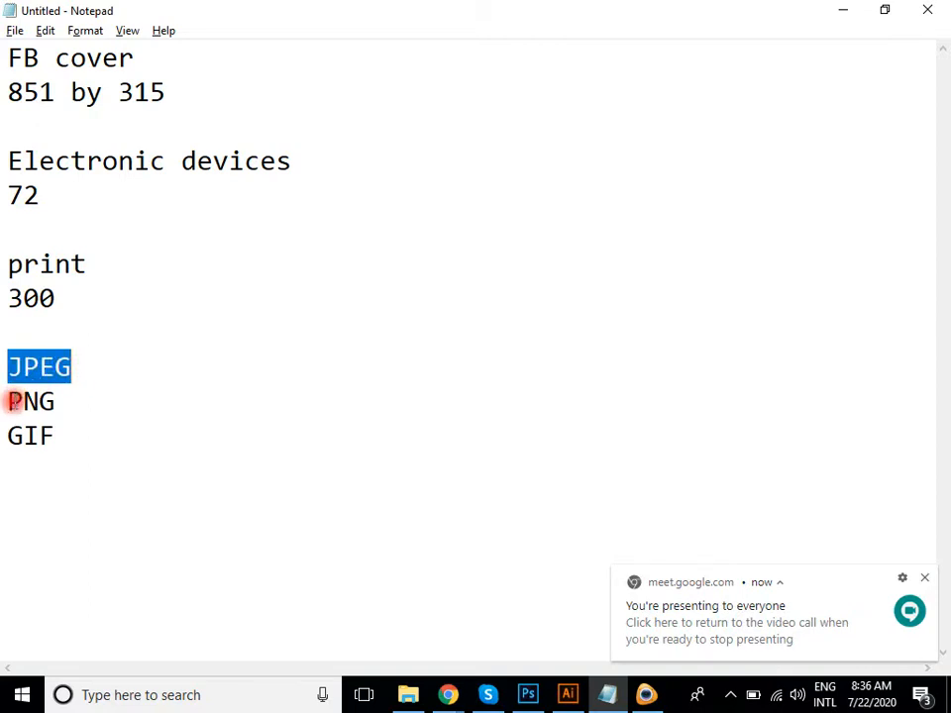
drag(10, 401, 81, 414)
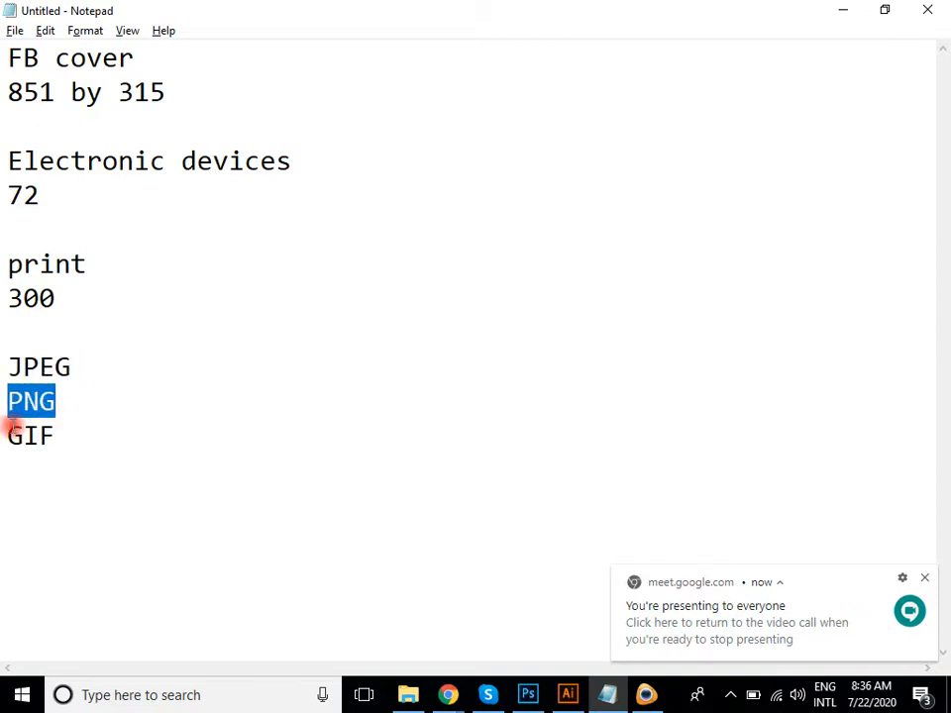
drag(9, 425, 60, 434)
click(117, 366)
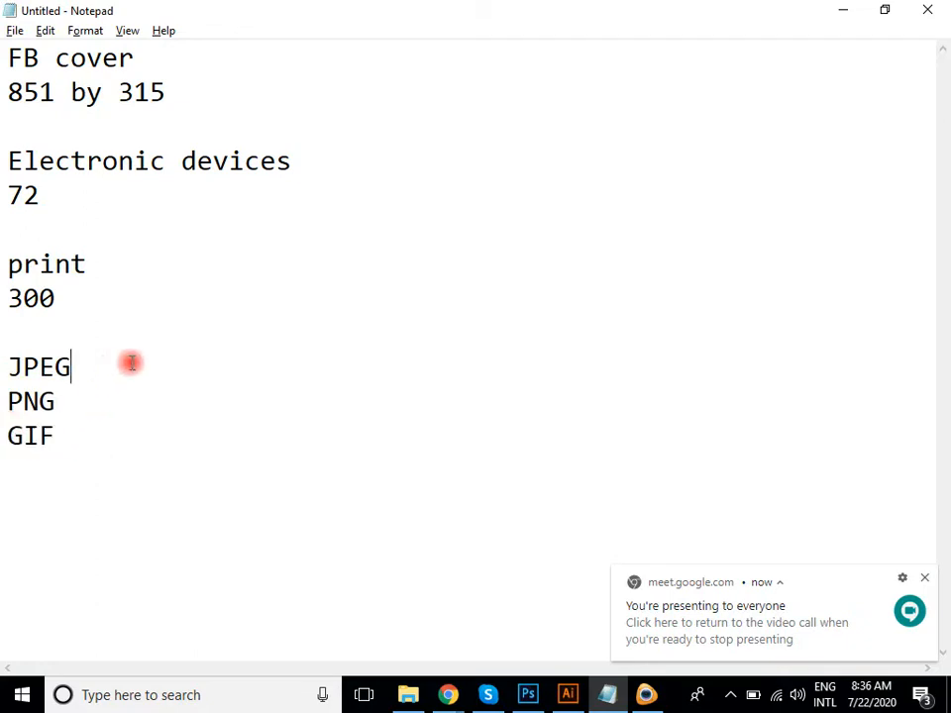
text(- jpg)
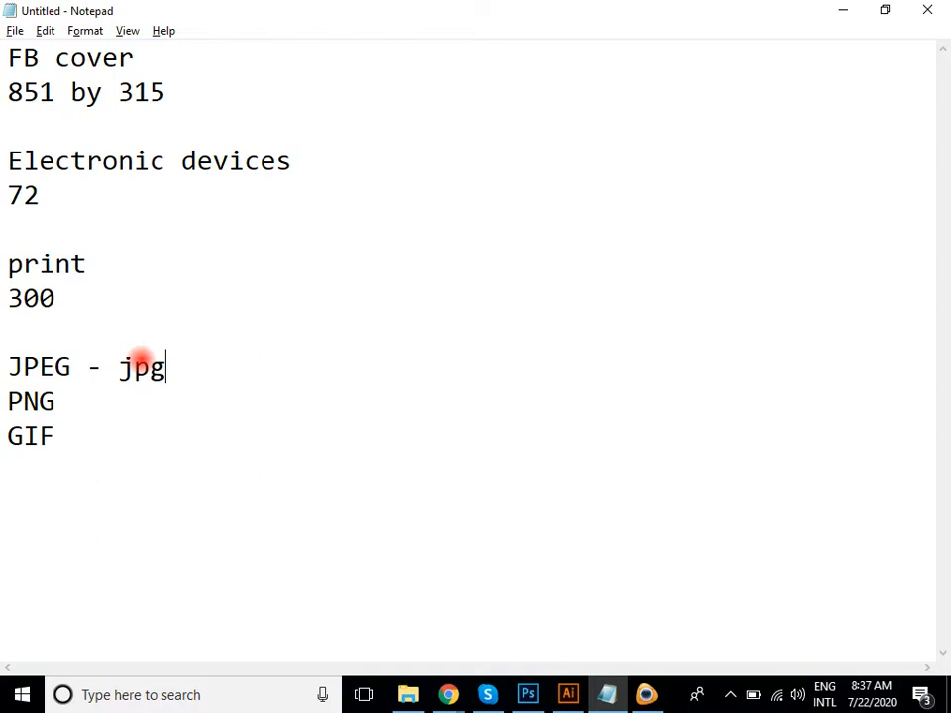
Append the word "animation" to the GIF line in the notes.
key(Down)
key(Down)
text(m)
key(BackSpace)
text(anim)
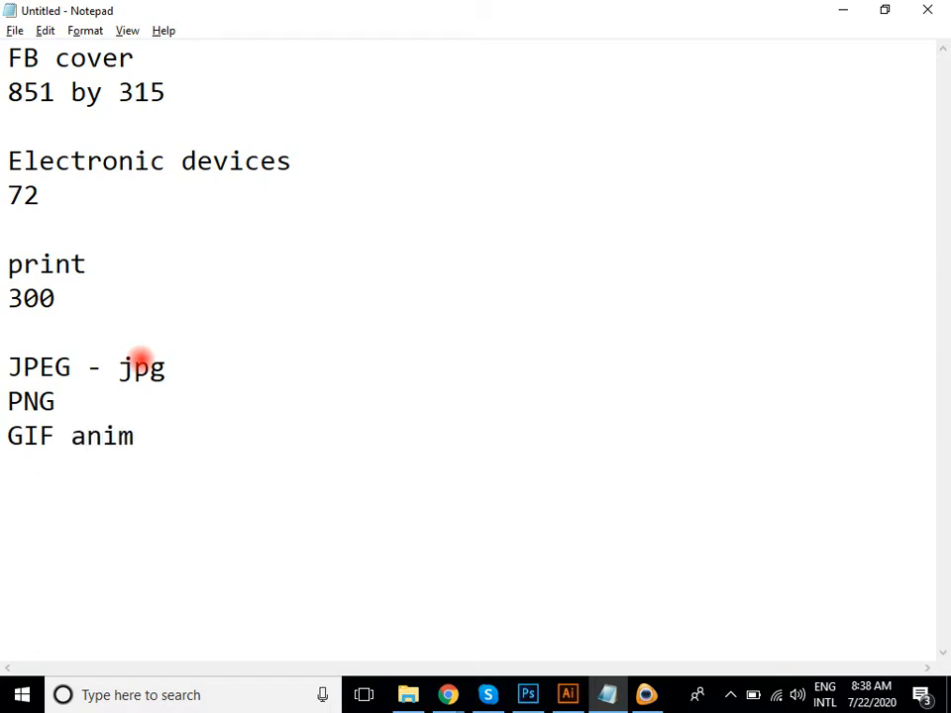
text(ation)
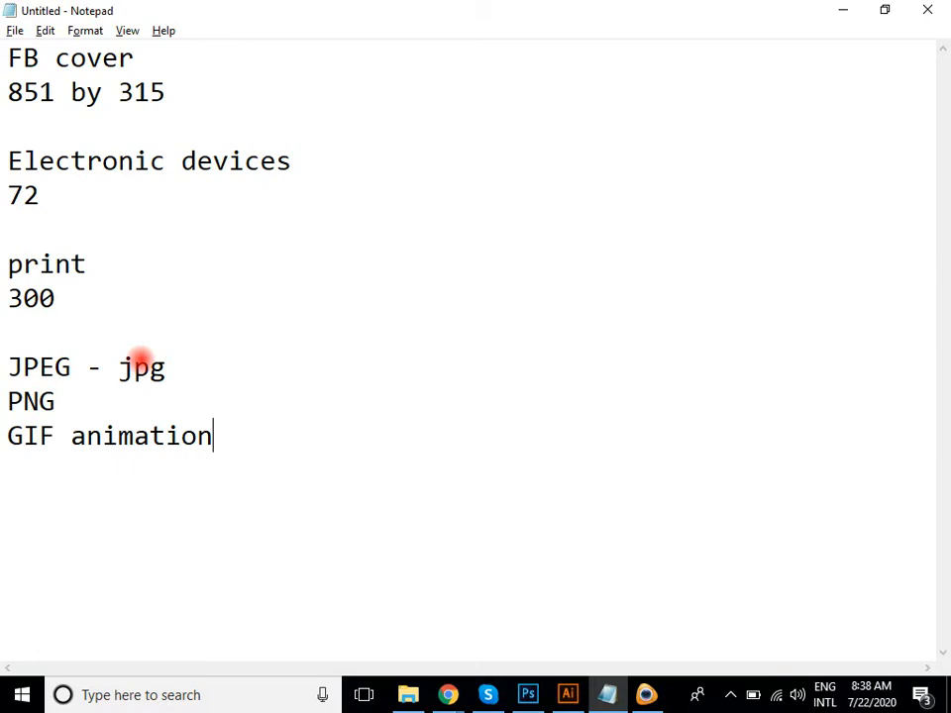
Switch to the Chrome browser window and close the tab previewing The Photo Argus gold light-trail image.
click(527, 694)
click(448, 697)
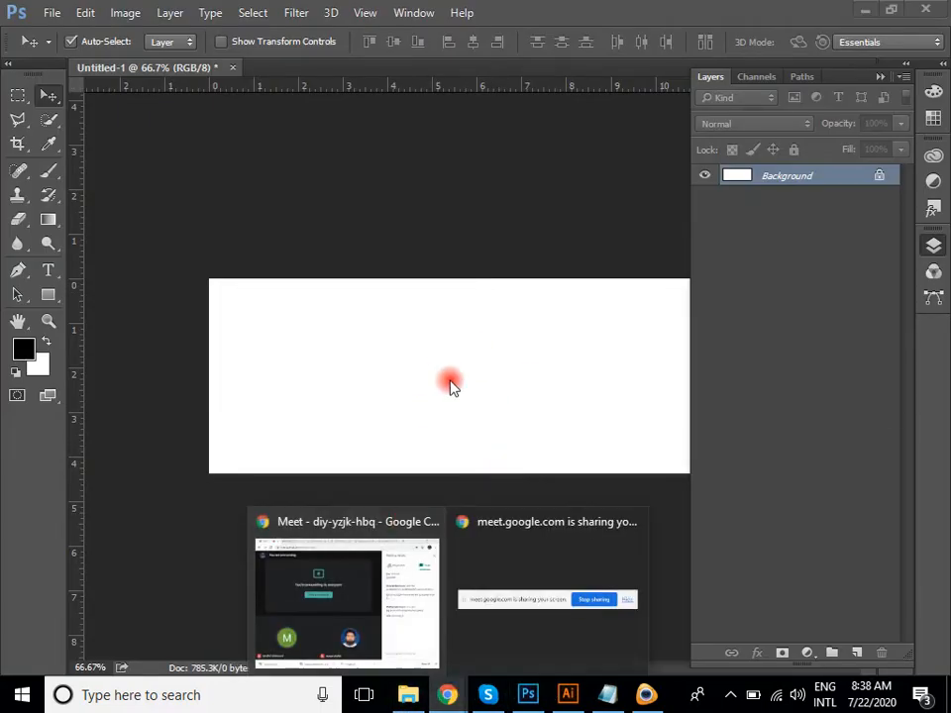
click(340, 555)
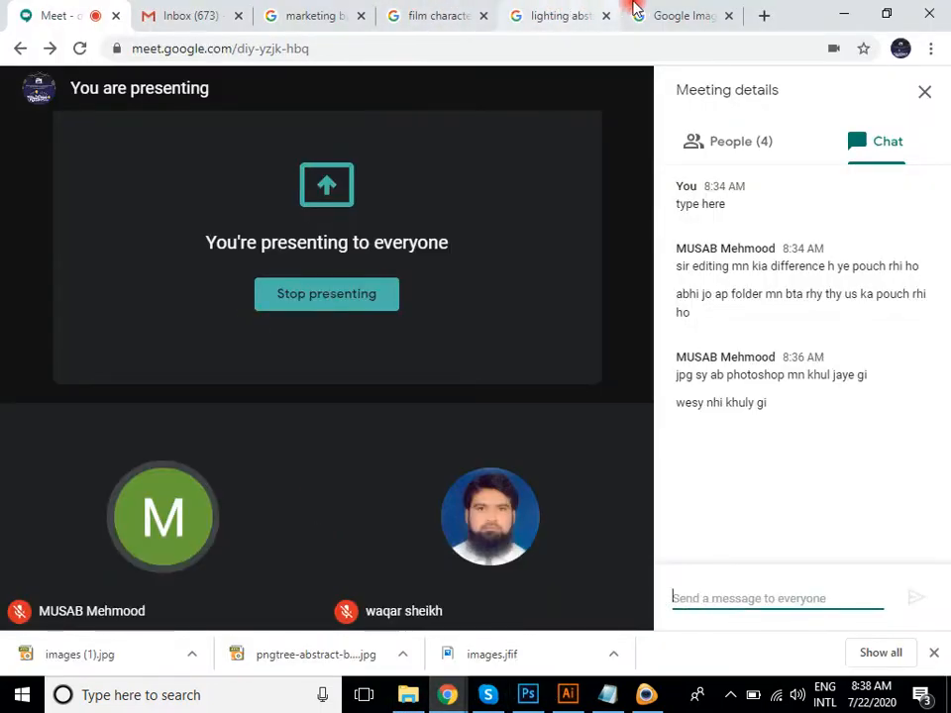
click(656, 12)
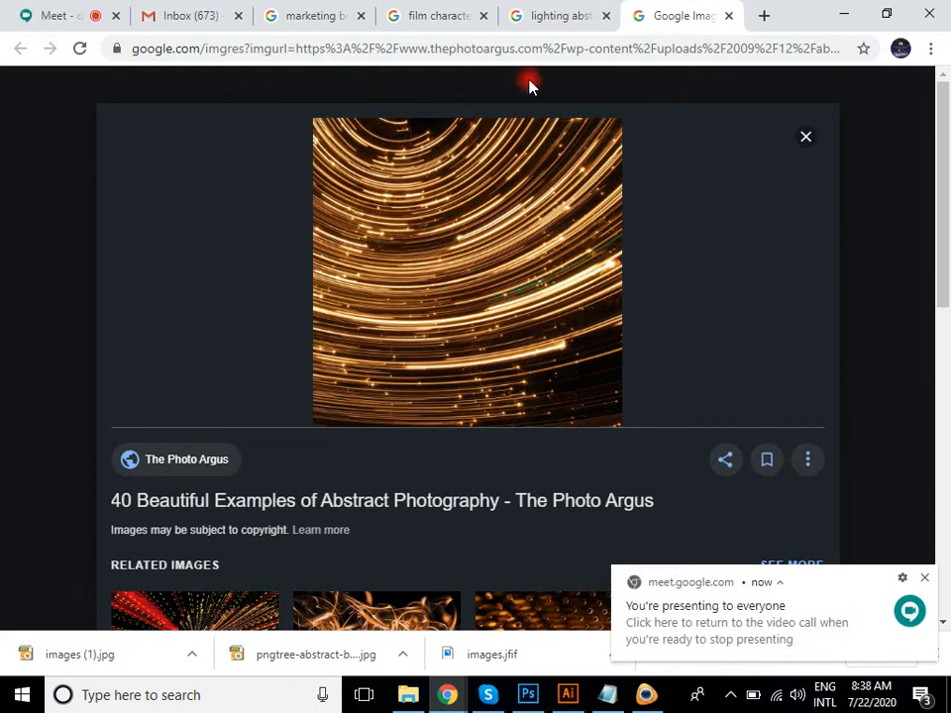
click(728, 16)
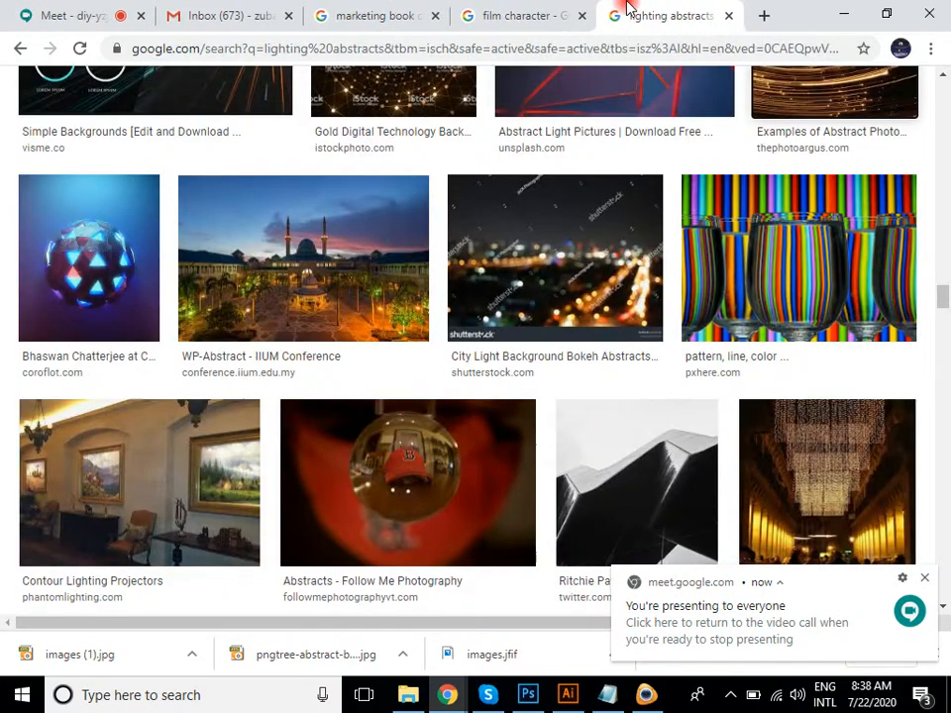
Replace the "lighting abstracts" query with "clouds" and run the image search.
scroll(464, 451, up, 10)
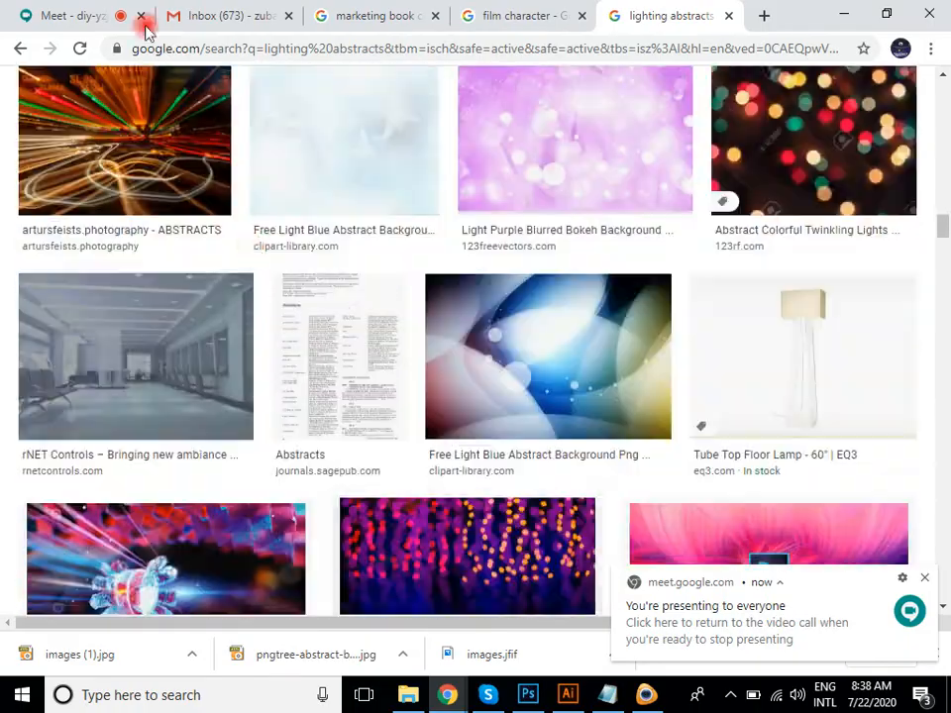
scroll(277, 473, up, 15)
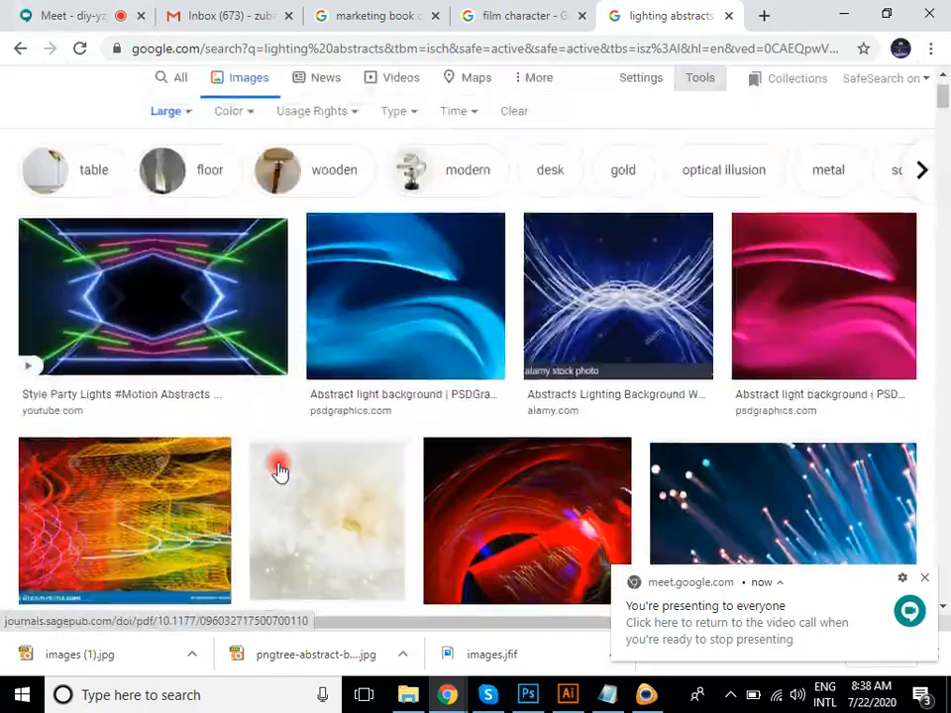
scroll(278, 472, up, 2)
drag(266, 106, 149, 106)
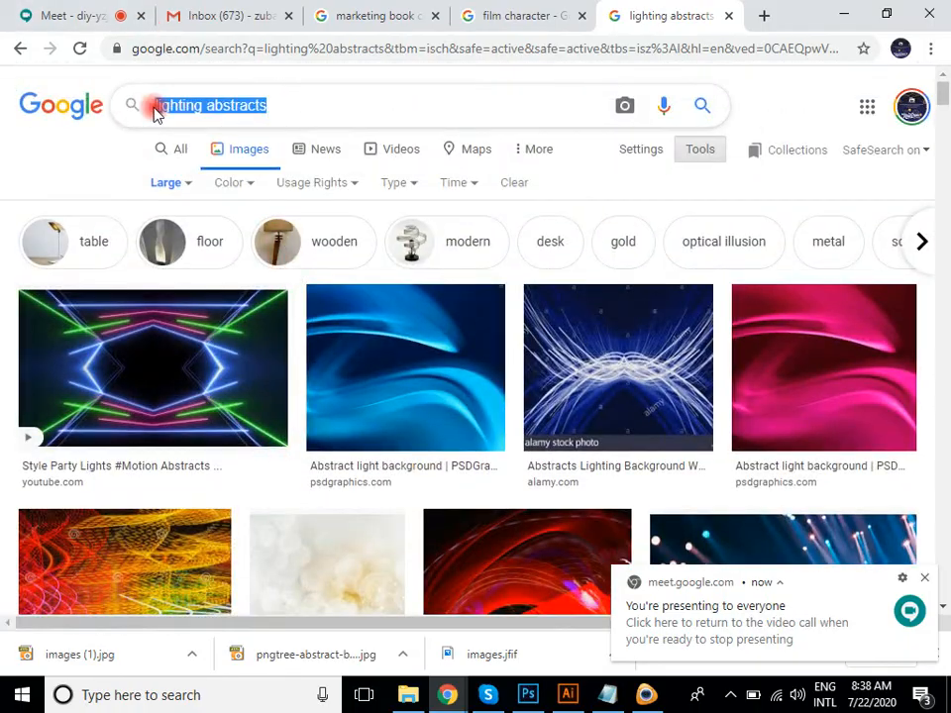
text(clouds)
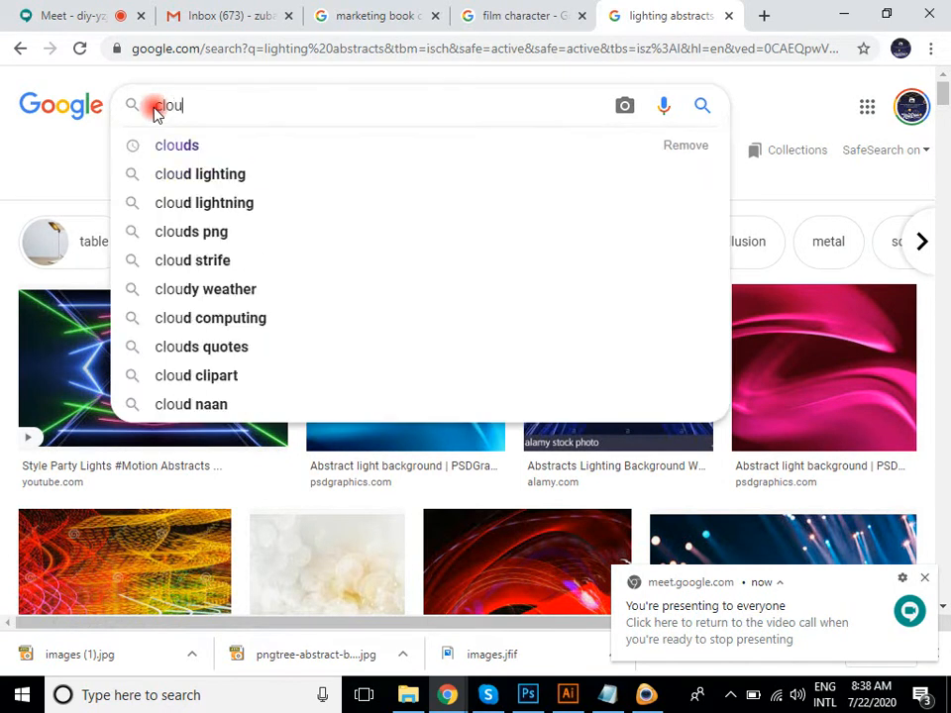
key(Return)
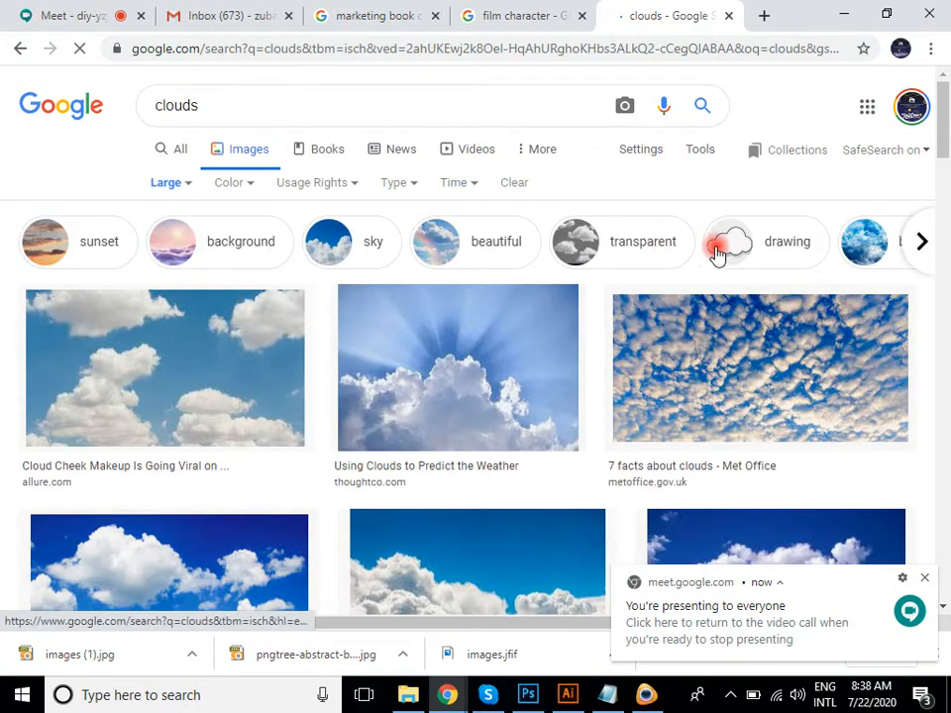
Open the Allure "Cloud Cheek Makeup" and Met Office "7 facts about clouds" image results in new tabs.
scroll(737, 277, down, 2)
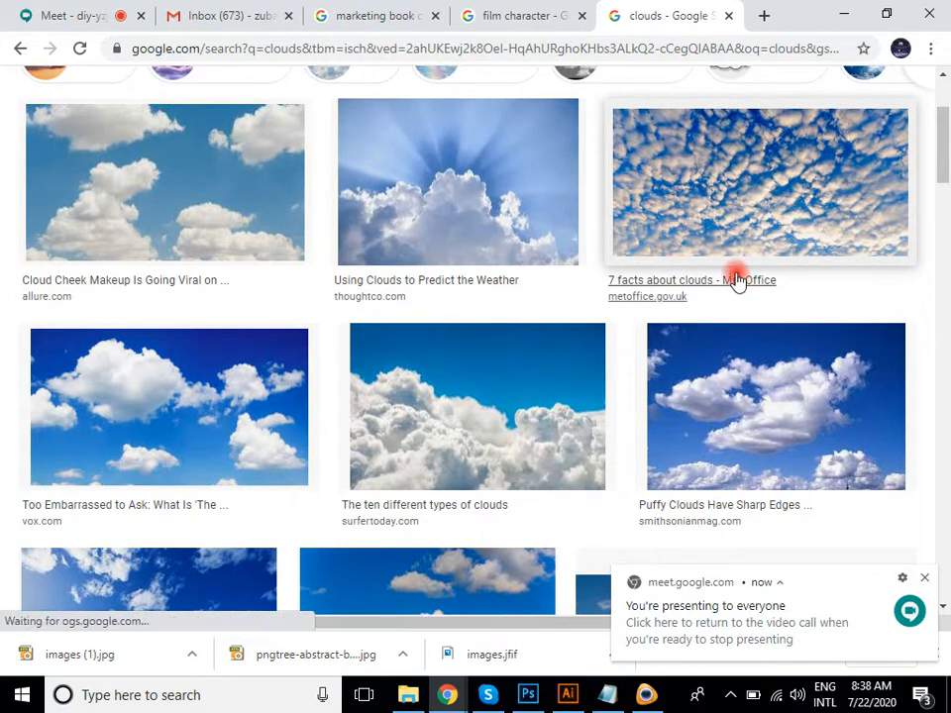
right_click(203, 163)
click(226, 175)
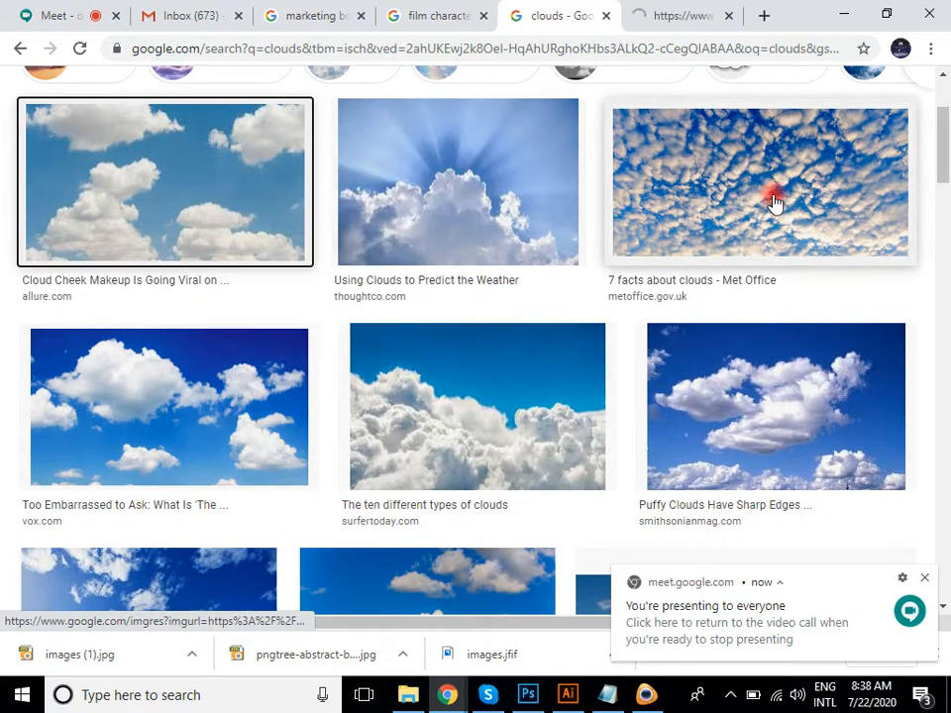
right_click(762, 168)
click(768, 175)
Open the Smithsonian "Puffy Clouds Have Sharp Edges" and Princeton "Spotty coverage" image results in new tabs.
scroll(752, 158, down, 3)
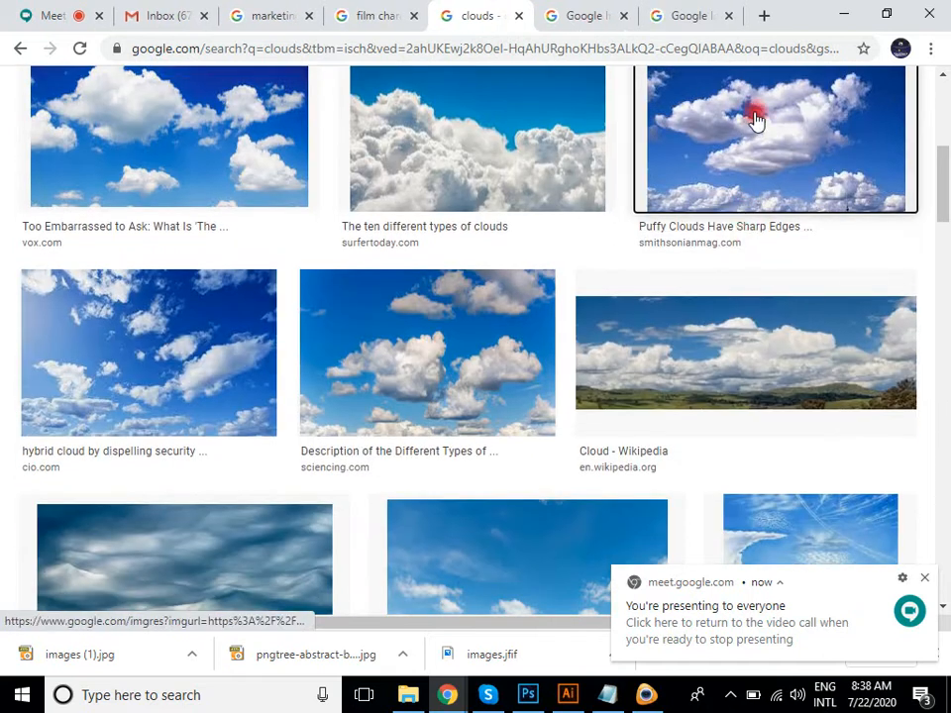
right_click(750, 117)
click(772, 128)
scroll(611, 261, down, 2)
scroll(268, 318, down, 4)
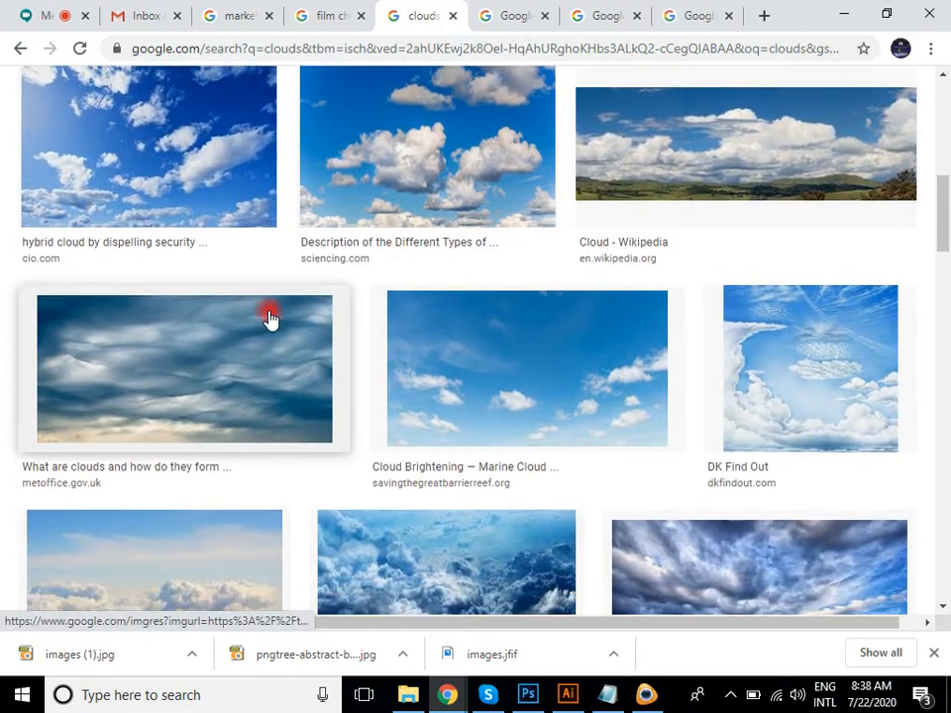
right_click(486, 170)
click(547, 184)
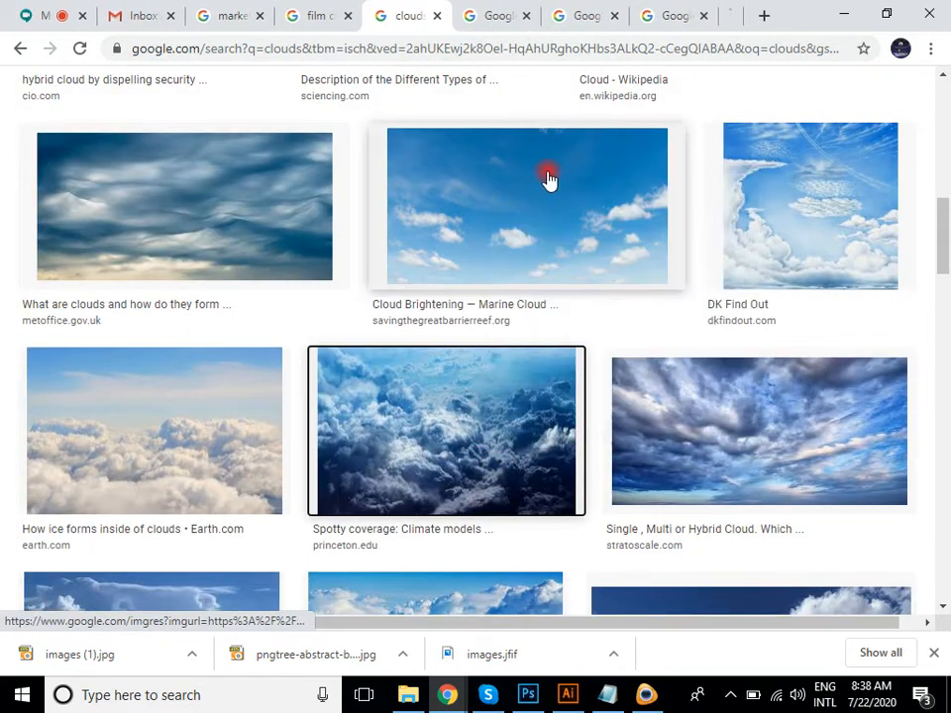
Save the Allure cloud image to Downloads as clouds.jpg and close its preview tab.
click(458, 12)
right_click(482, 282)
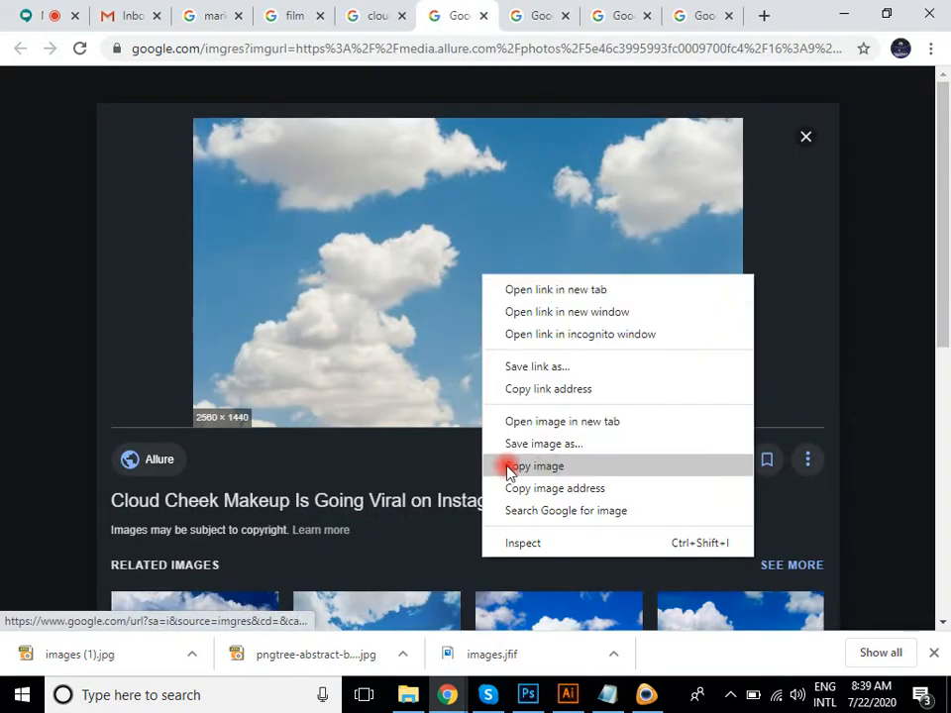
click(556, 442)
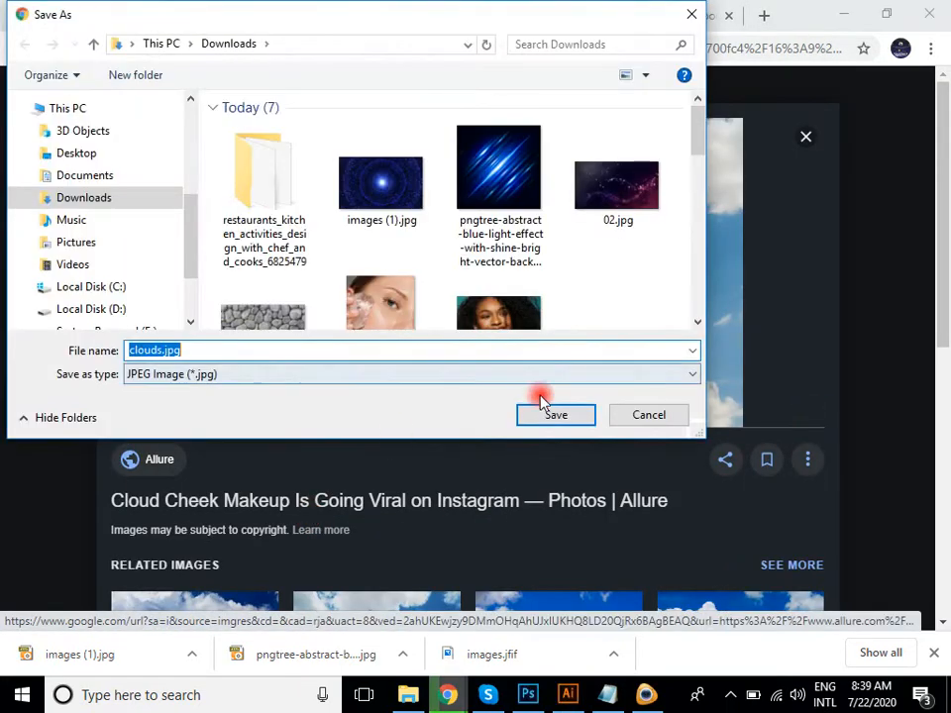
click(546, 413)
click(482, 16)
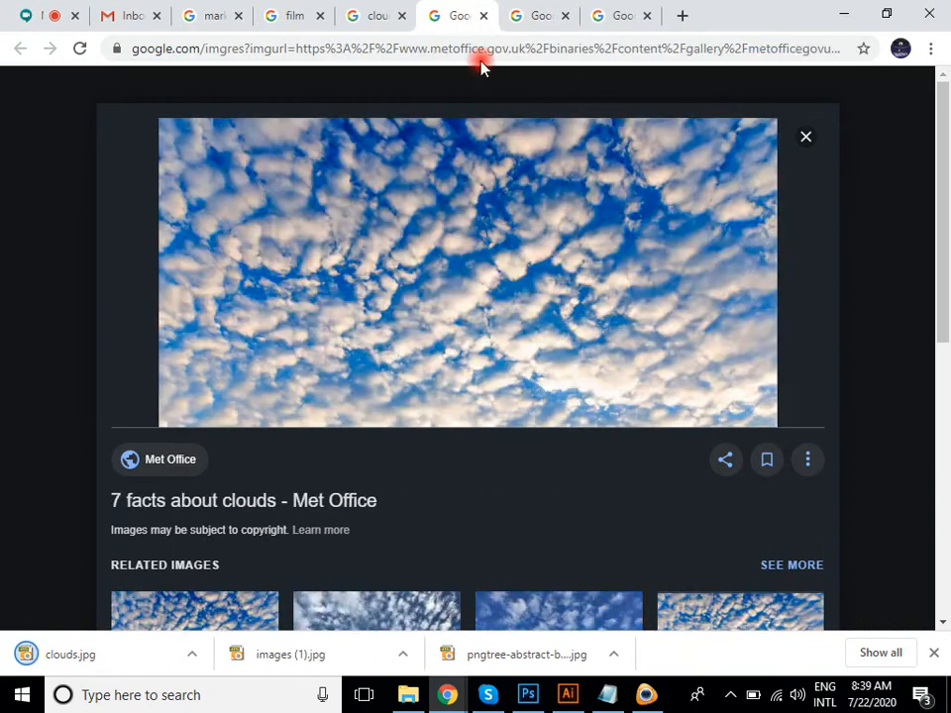
Save the Met Office cloud image to Downloads as altocumulus.jpg and close its preview tab.
right_click(447, 252)
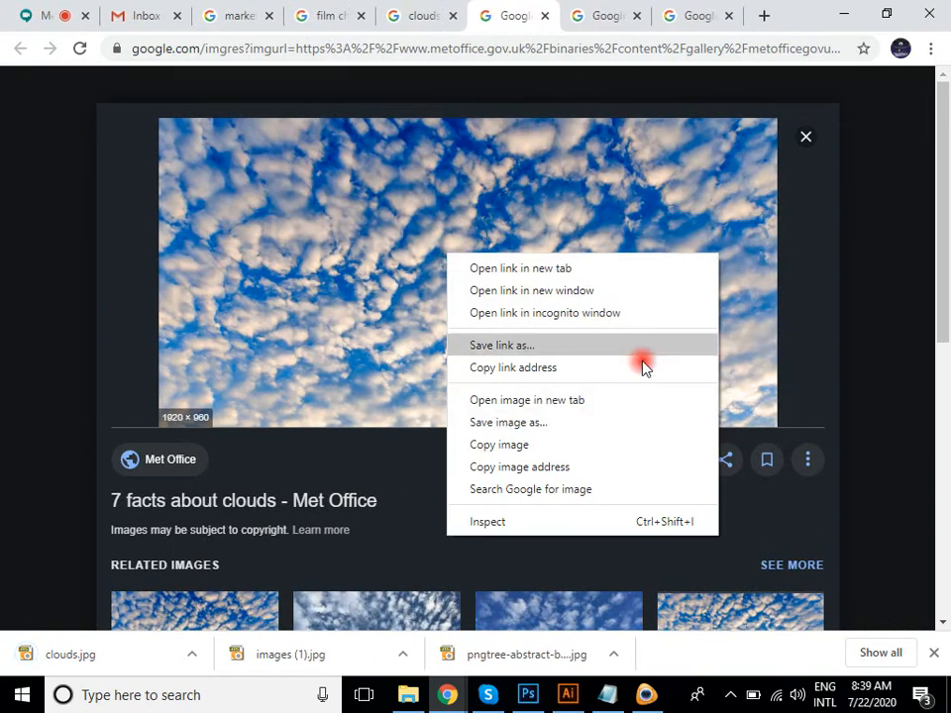
click(517, 445)
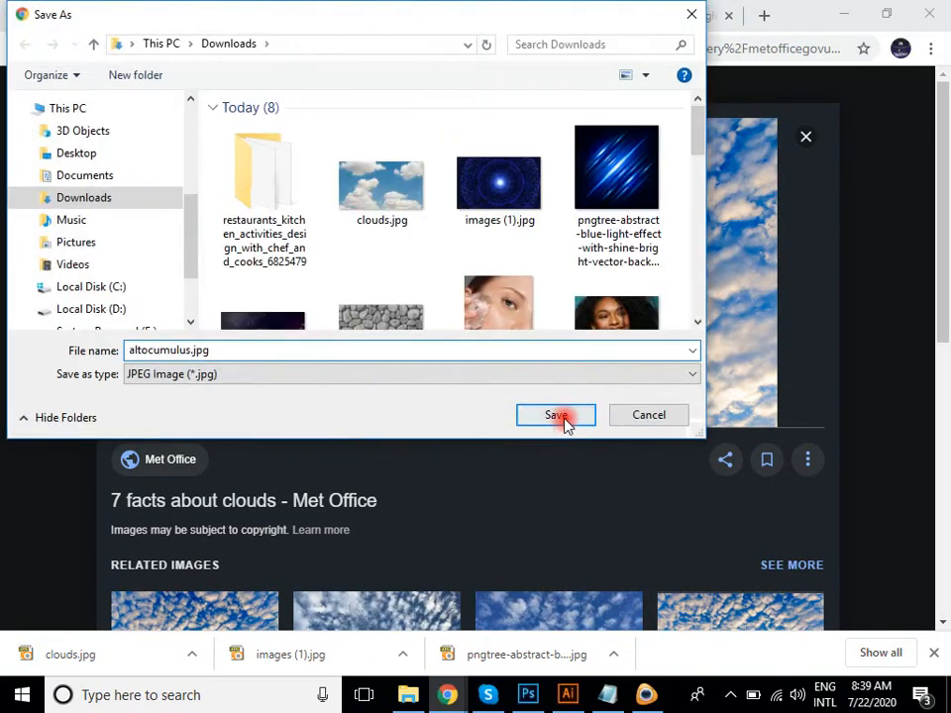
click(560, 419)
click(542, 16)
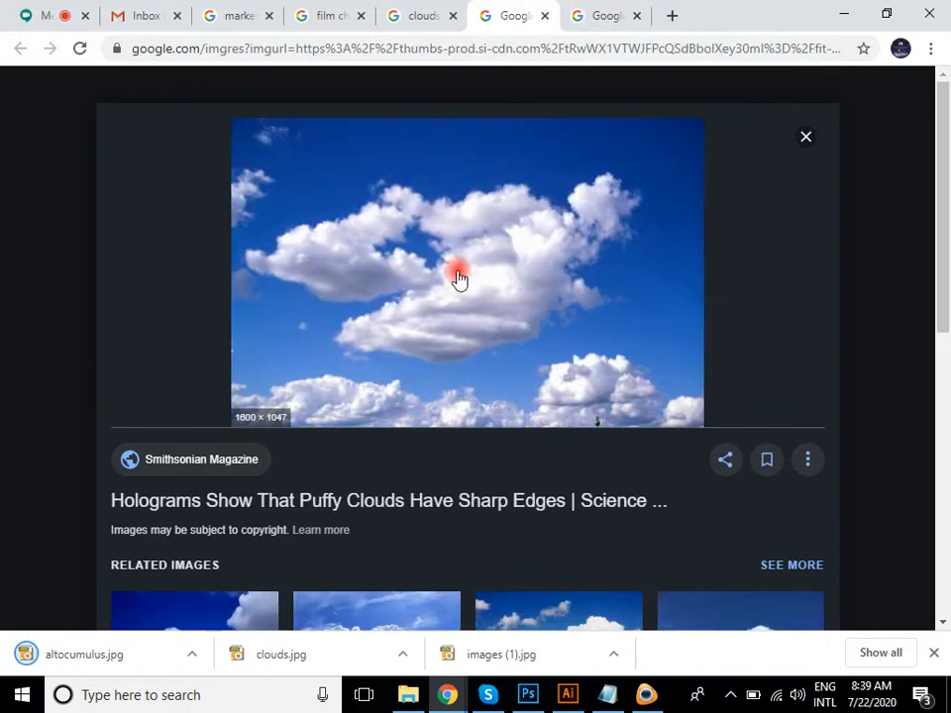
Save the Smithsonian Magazine cloud image to Downloads under its suggested file name and close its preview tab.
right_click(456, 276)
click(530, 437)
click(569, 416)
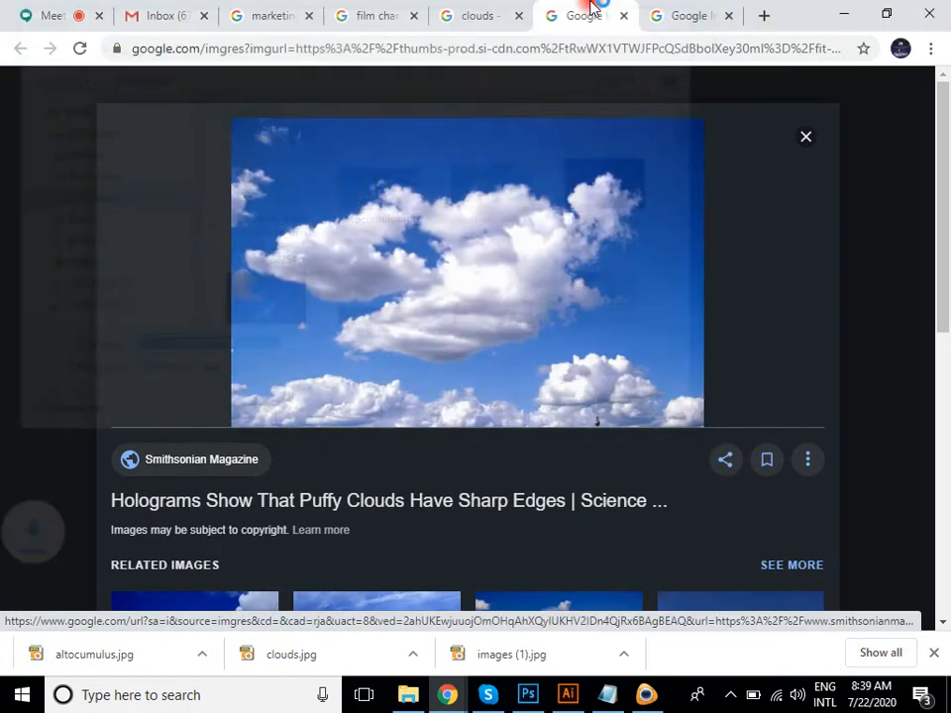
click(619, 17)
Save the Princeton University cloud image to Downloads as clouds-19.jpg and close its preview tab.
right_click(477, 240)
click(538, 409)
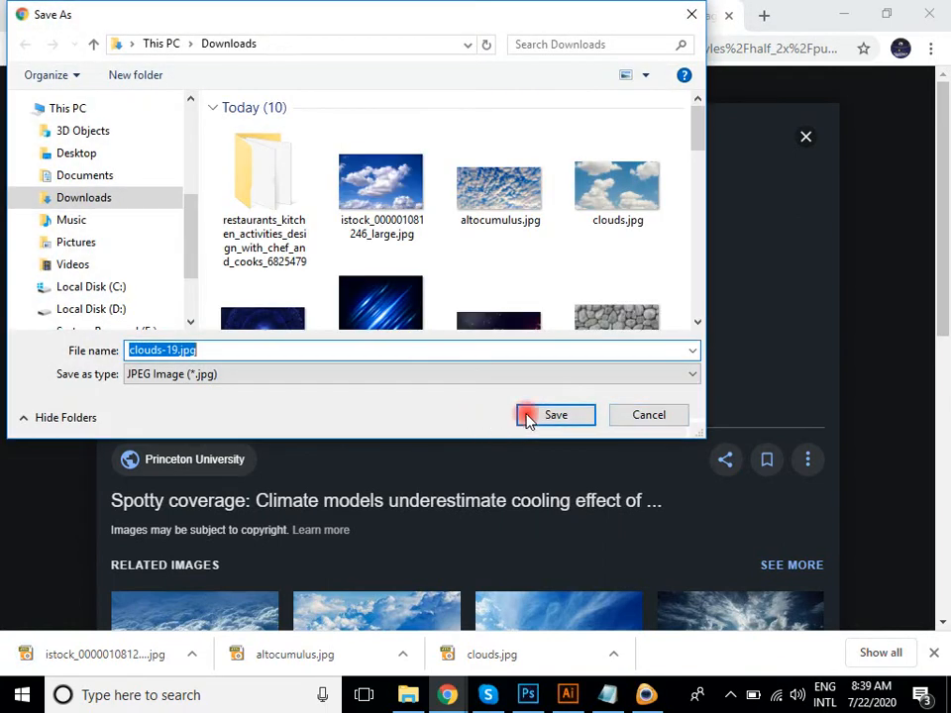
click(524, 416)
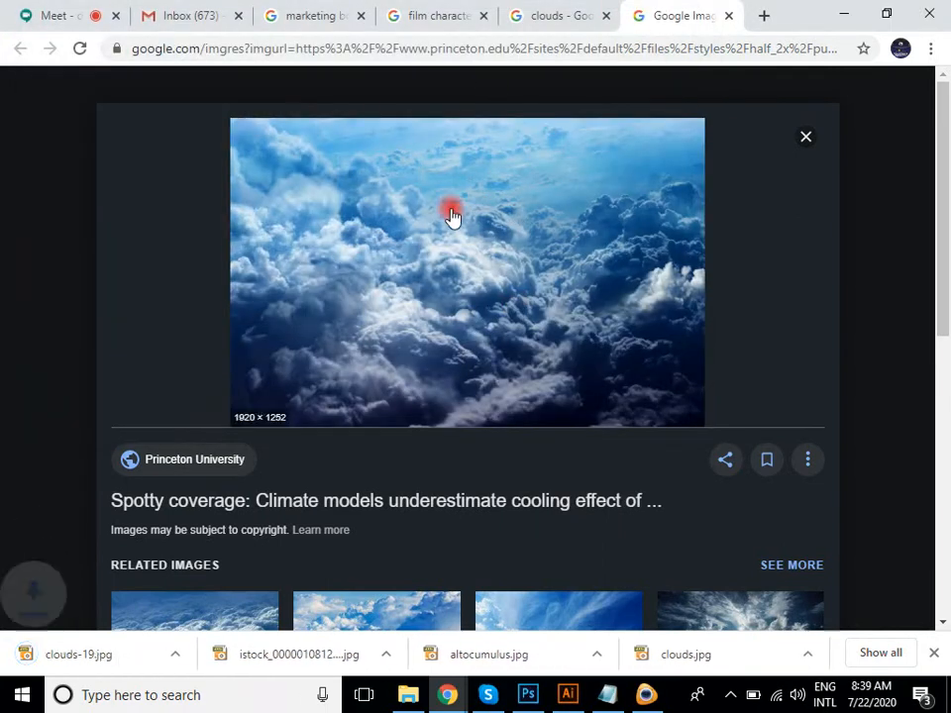
click(729, 16)
From the film character results, open Empire's armoured soldier image and TVOvermind's red character image in new tabs.
scroll(571, 406, down, 4)
scroll(571, 406, down, 4)
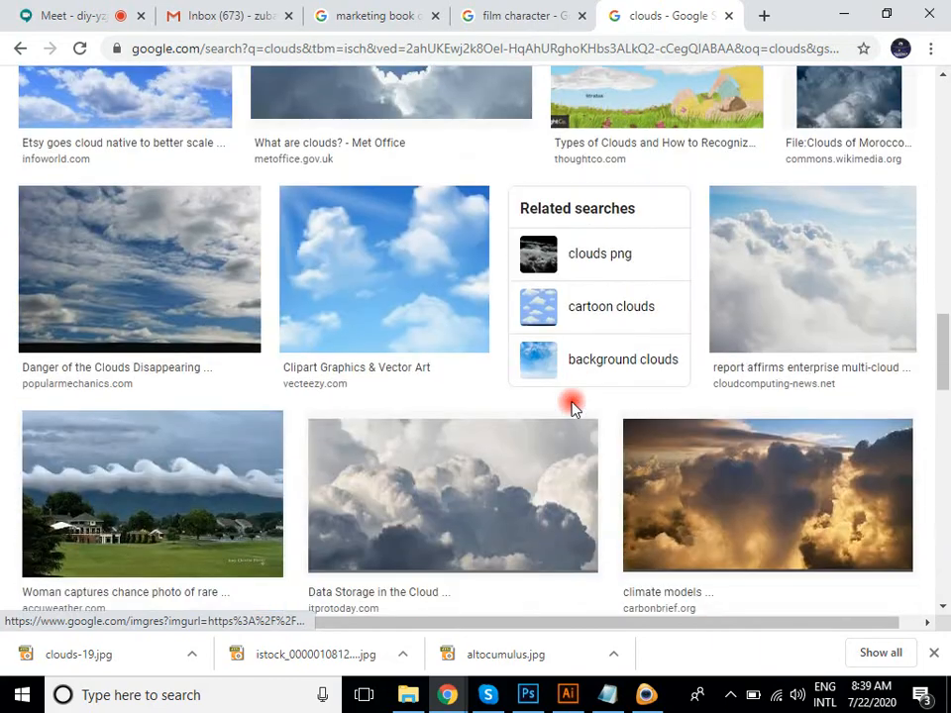
scroll(569, 403, up, 15)
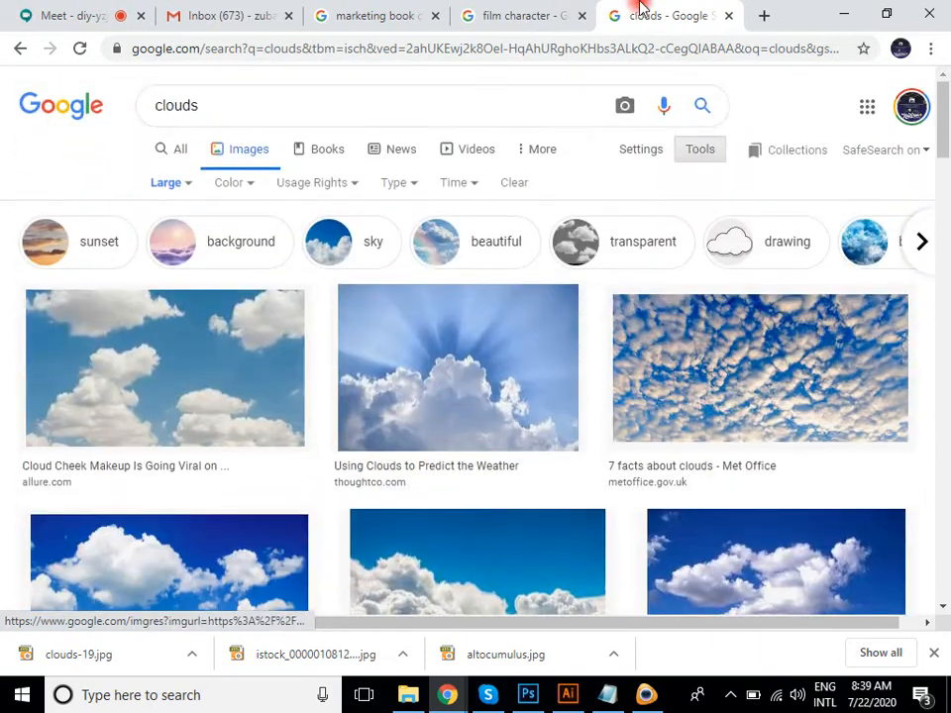
click(526, 16)
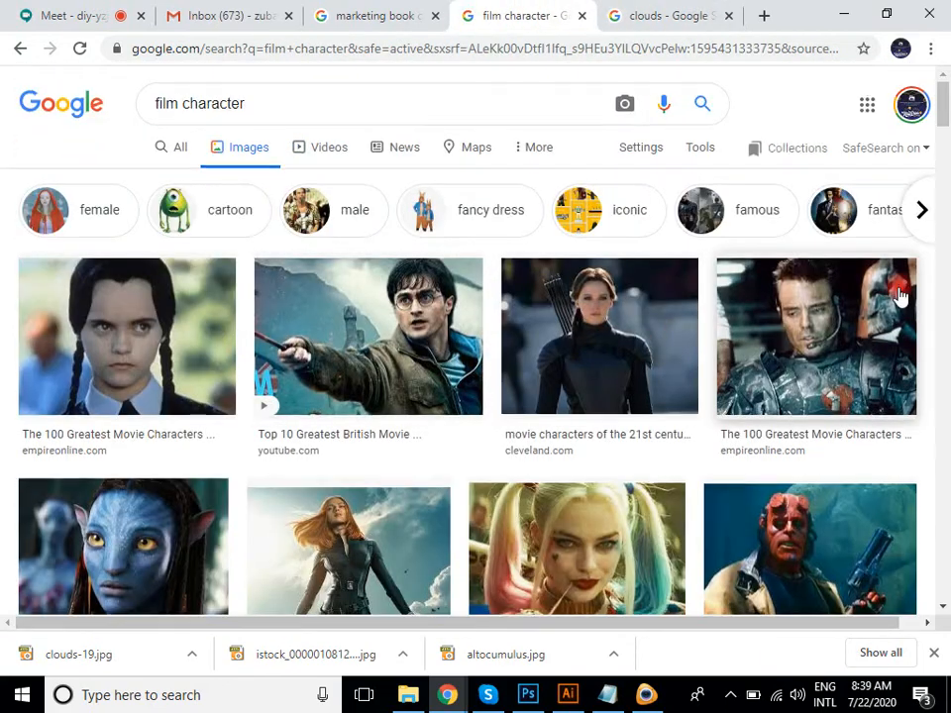
scroll(899, 297, down, 3)
scroll(845, 193, up, 2)
right_click(817, 231)
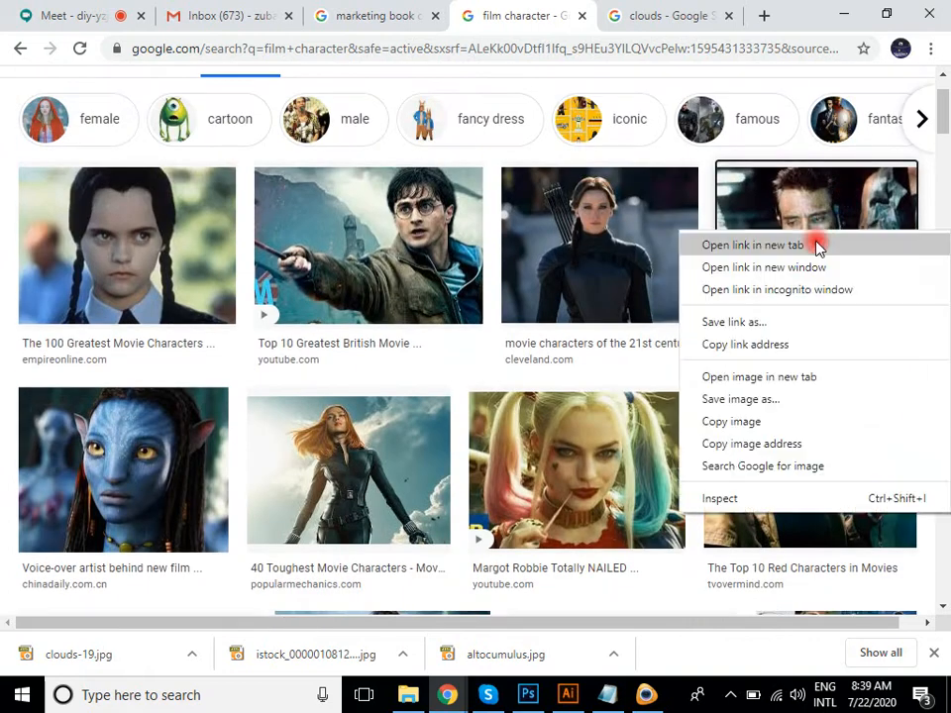
click(817, 244)
right_click(807, 426)
click(757, 157)
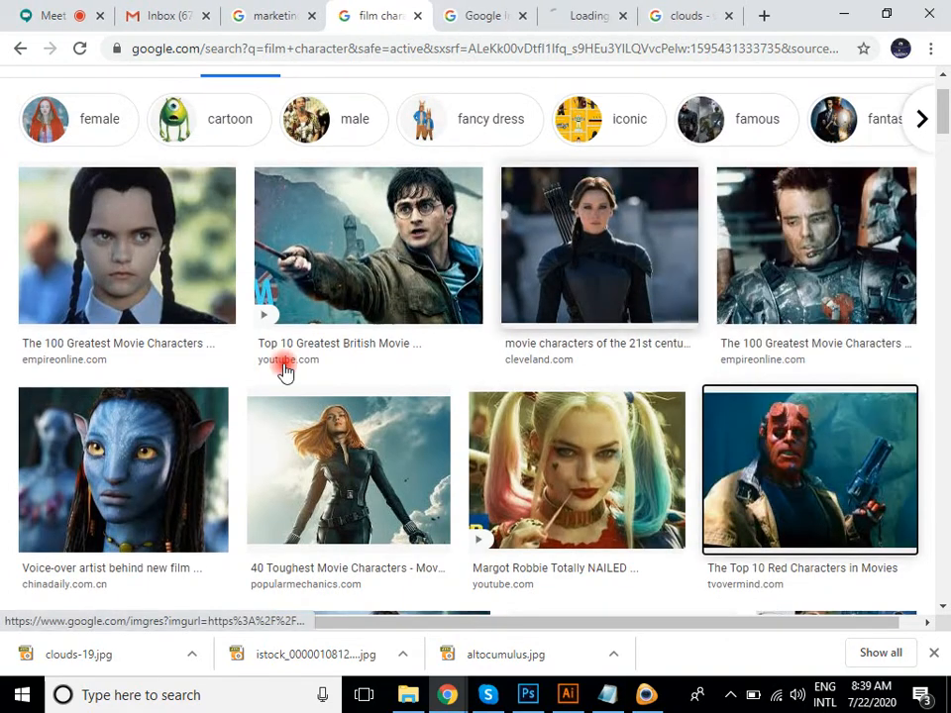
Open the Orange County Register Green Lantern image and the CBR Resident Evil image in new tabs from the film character results.
scroll(276, 382, down, 4)
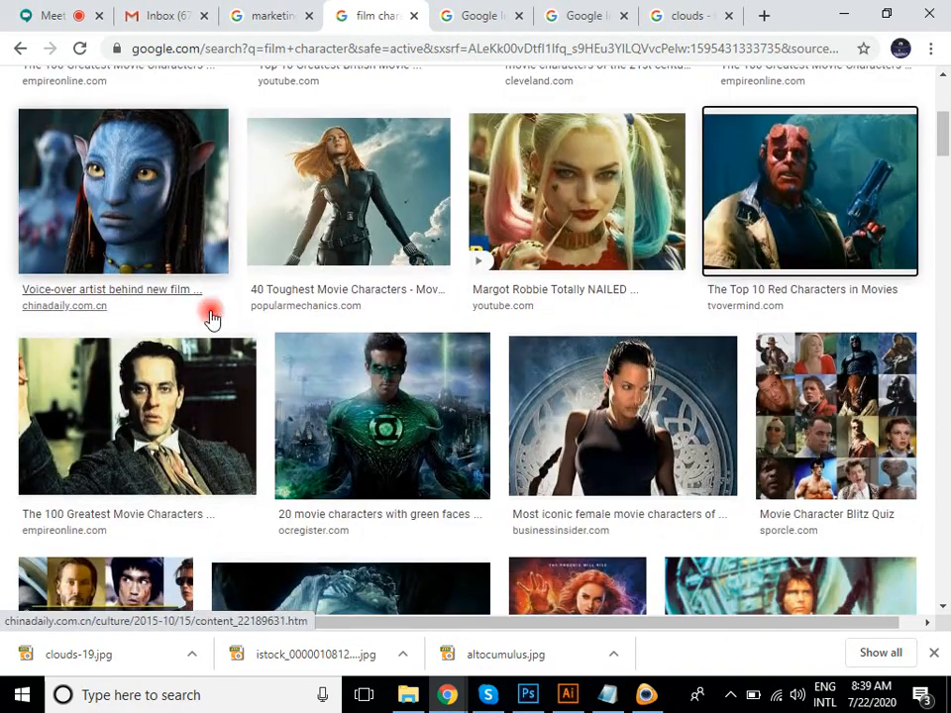
right_click(382, 123)
click(416, 136)
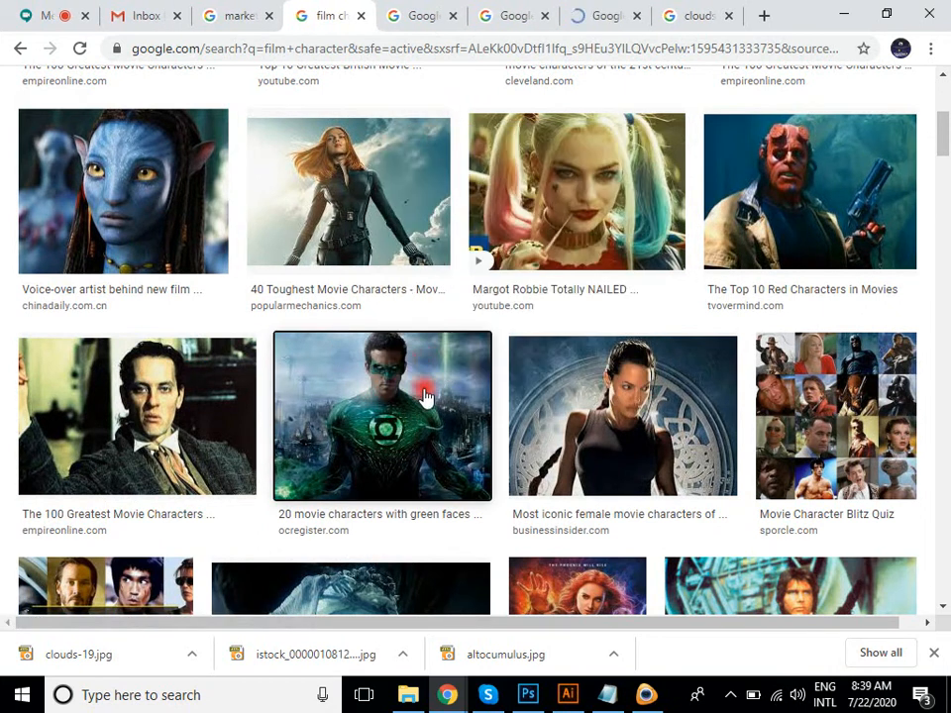
scroll(437, 404, down, 1)
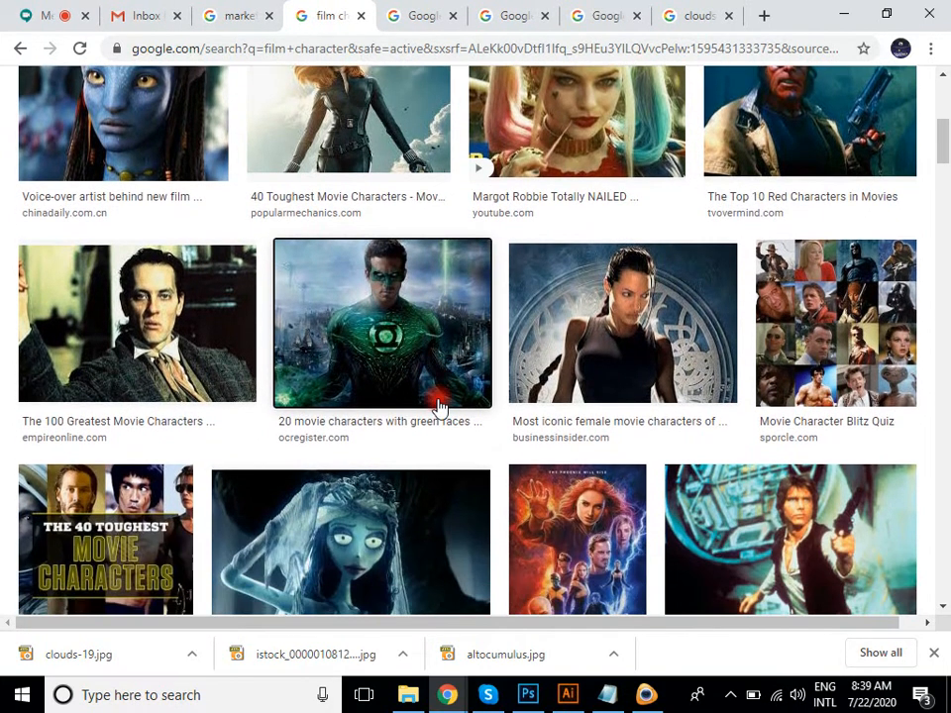
scroll(406, 336, down, 5)
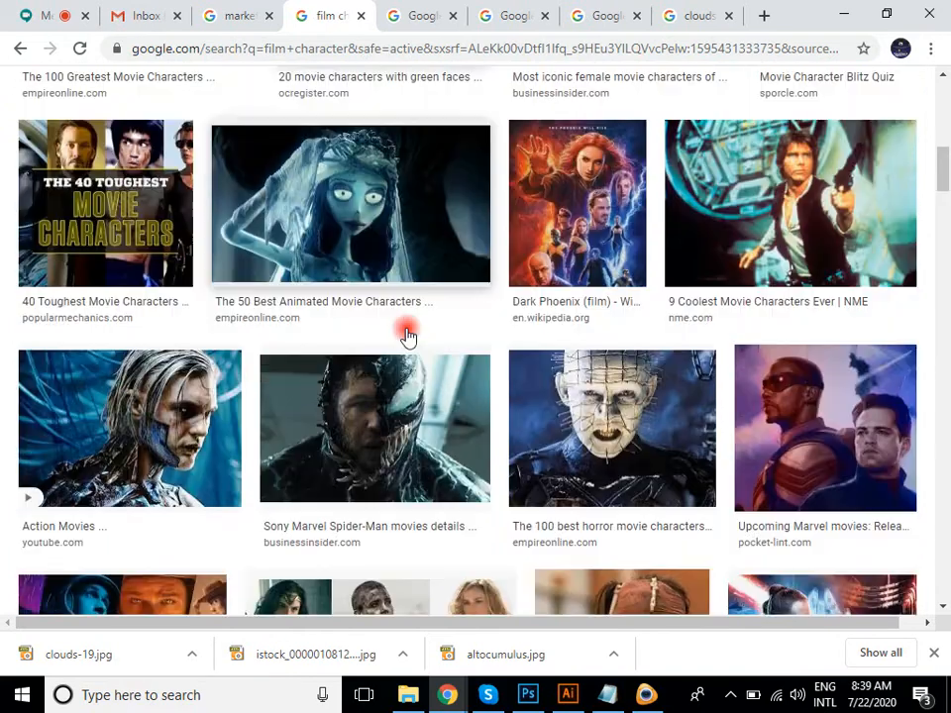
scroll(406, 337, down, 3)
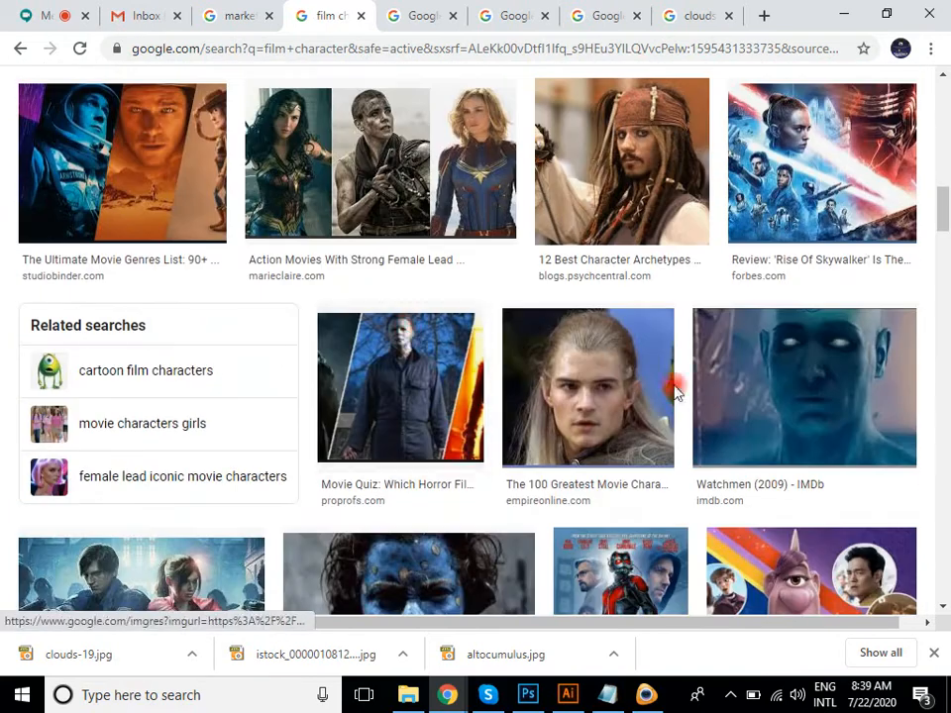
scroll(439, 342, down, 3)
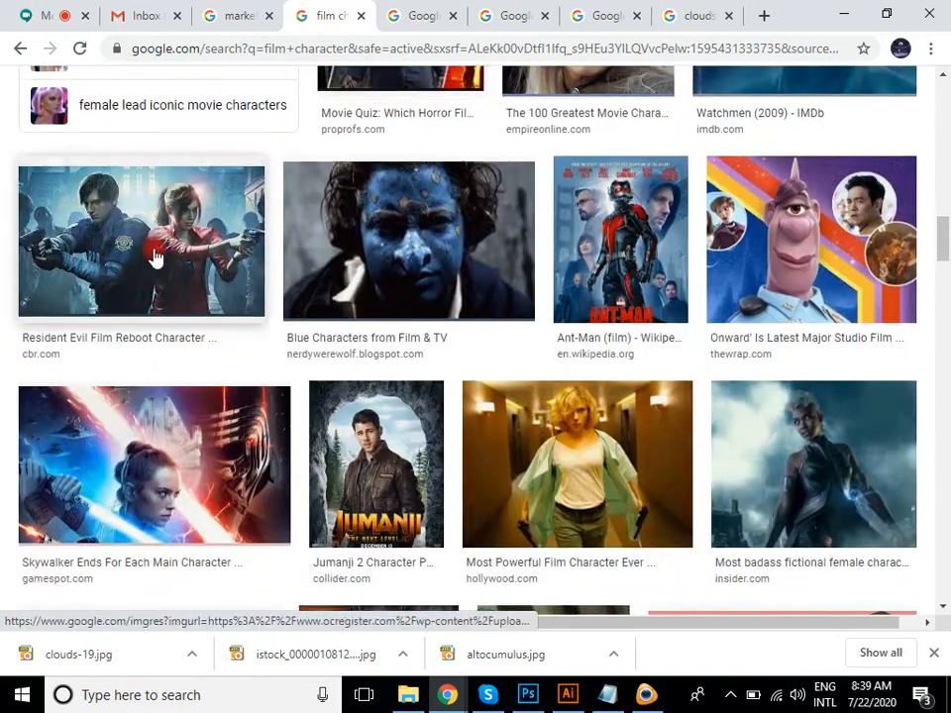
right_click(151, 249)
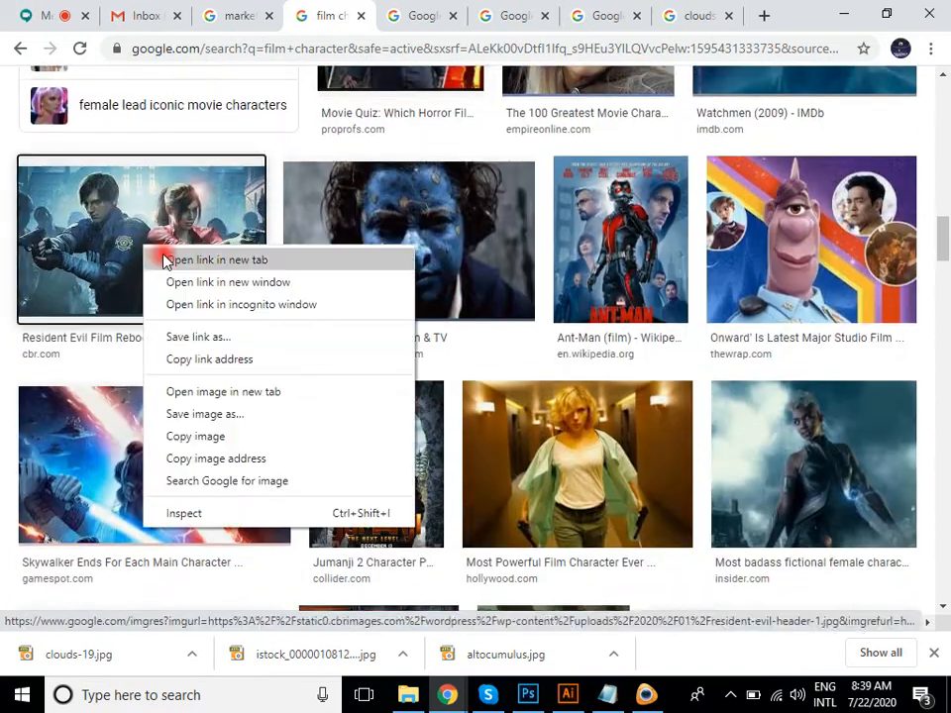
click(163, 256)
right_click(182, 436)
click(282, 9)
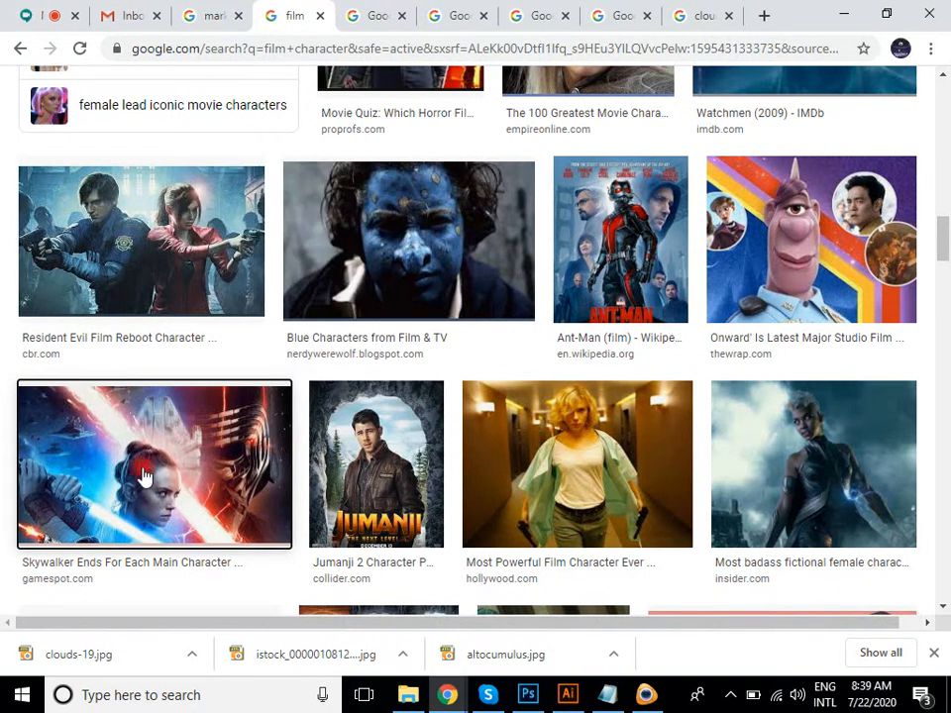
Close the preview tab of the Empire movie character image without saving it.
click(371, 11)
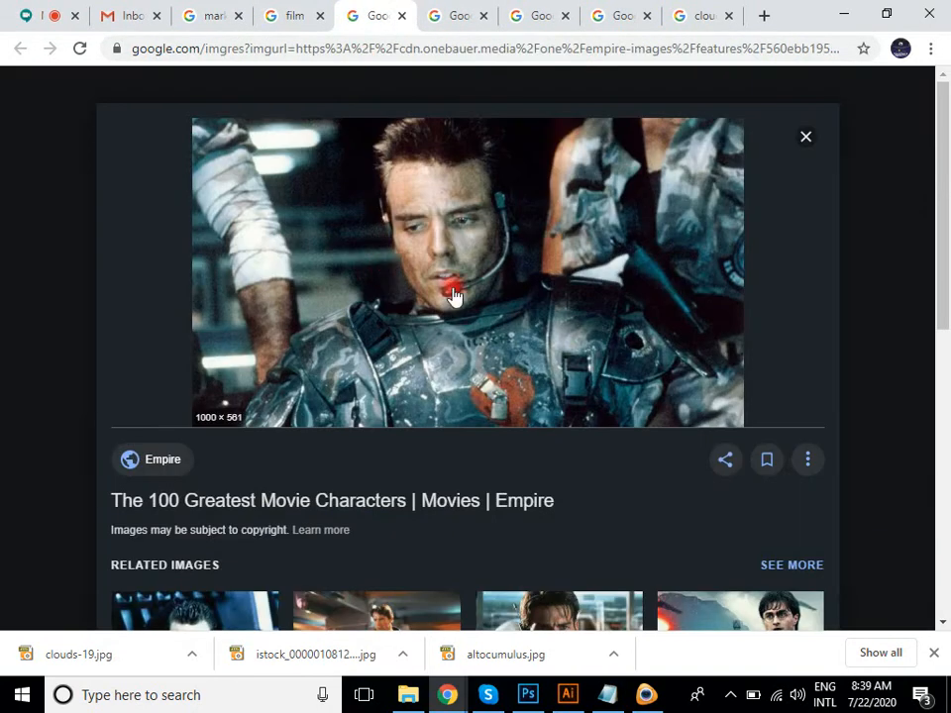
right_click(498, 295)
click(5, 244)
click(401, 15)
Save the TVOvermind red character image to Downloads as Hellboy-2004-640x350.jpg and close its preview tab.
right_click(485, 274)
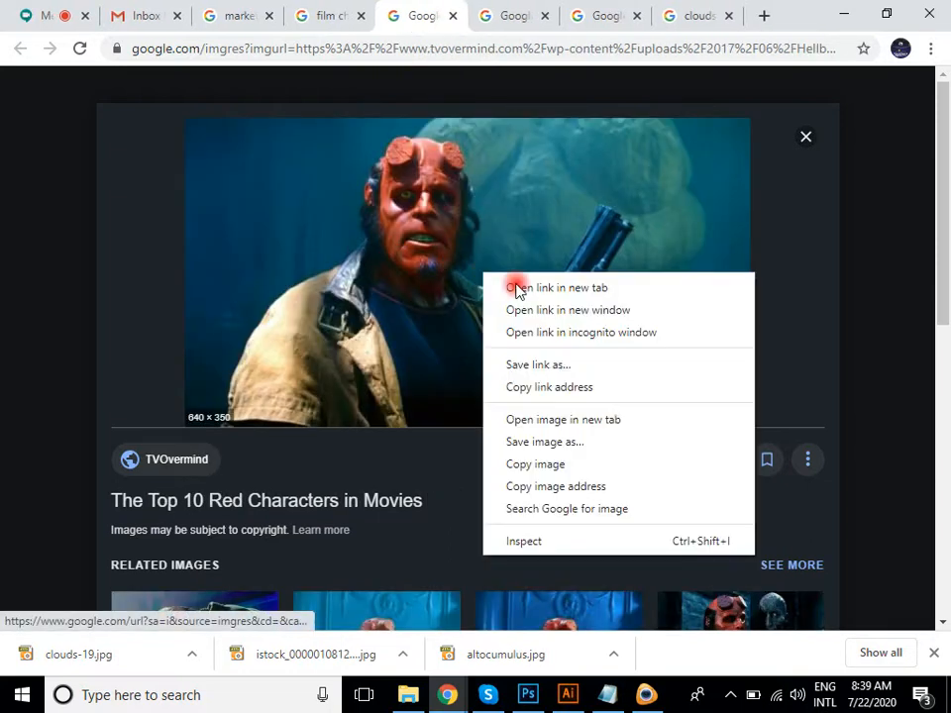
right_click(479, 294)
click(554, 329)
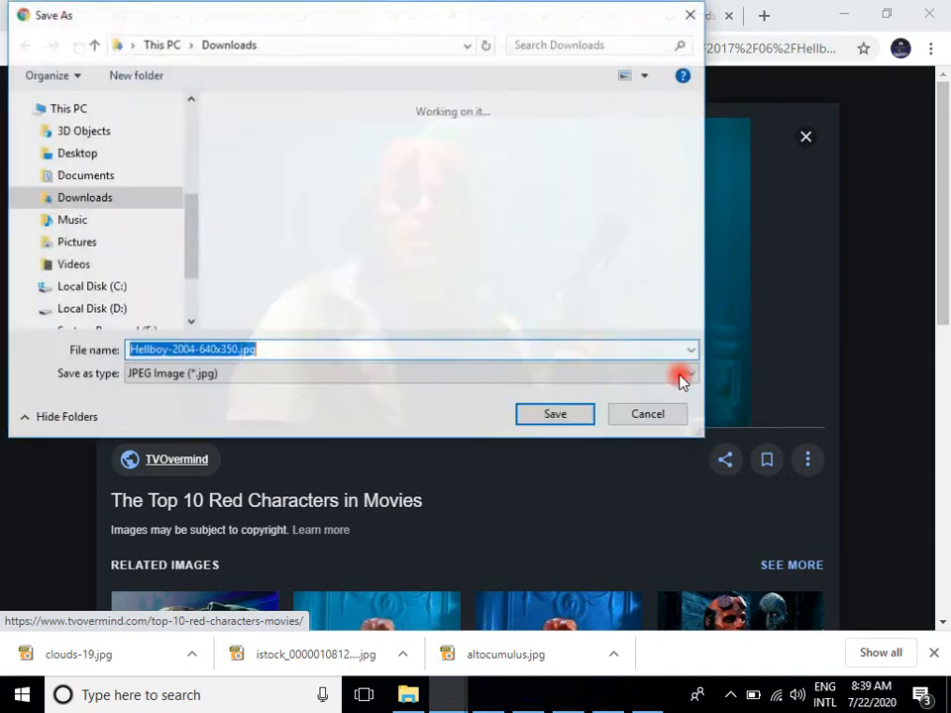
click(577, 420)
click(452, 18)
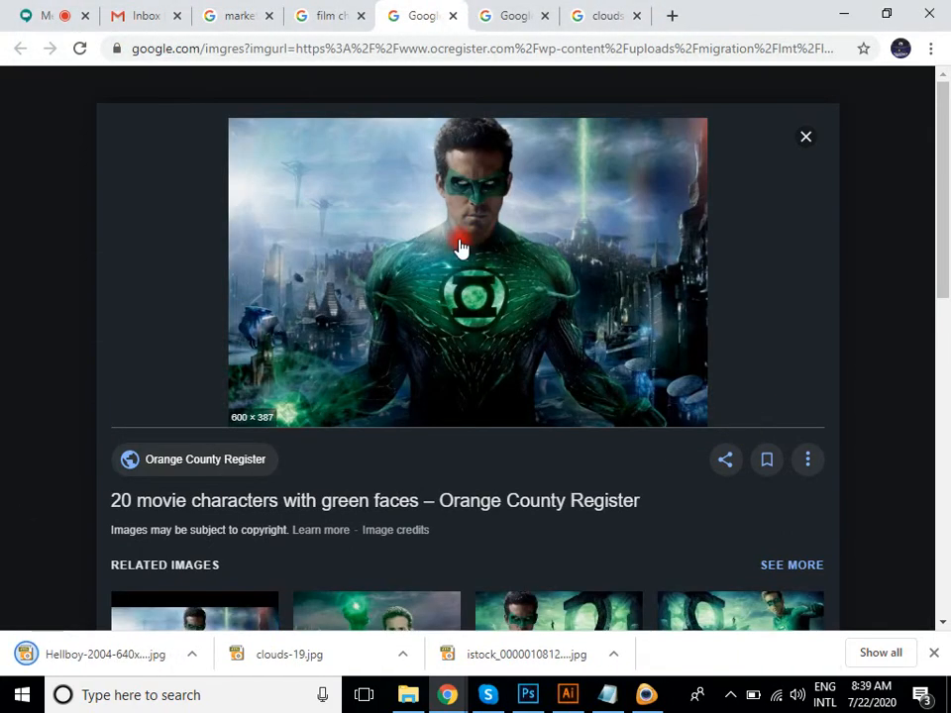
Save the Orange County Register Green Lantern image to Downloads under its suggested file name and close its preview tab.
right_click(535, 290)
click(598, 463)
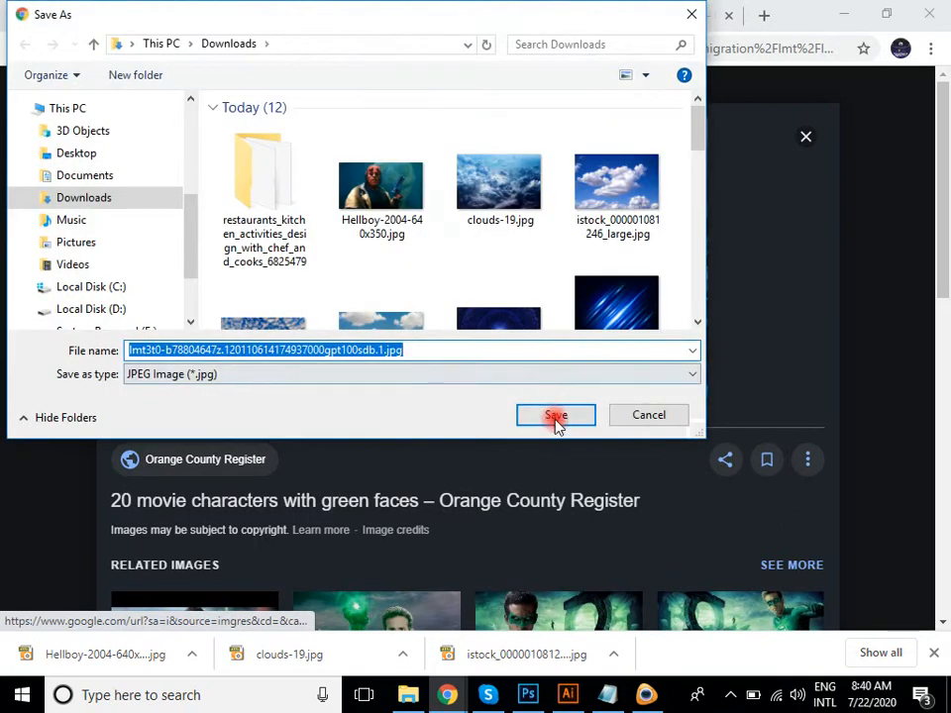
click(554, 418)
click(518, 16)
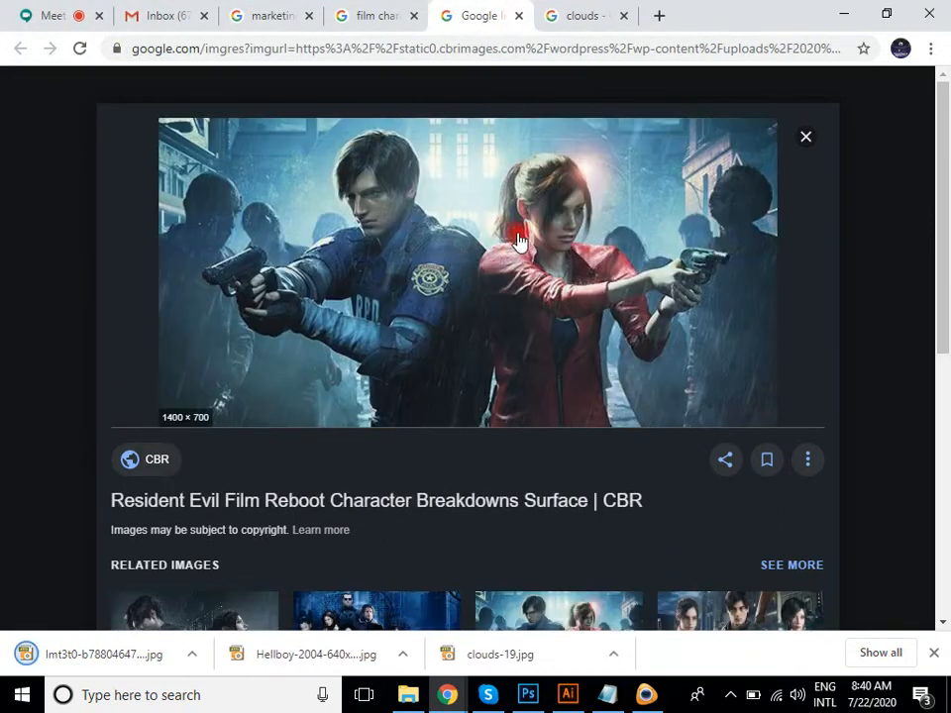
Save the CBR Resident Evil image to Downloads as resident-evil-header-1.jpg and close its preview tab.
right_click(505, 237)
click(568, 416)
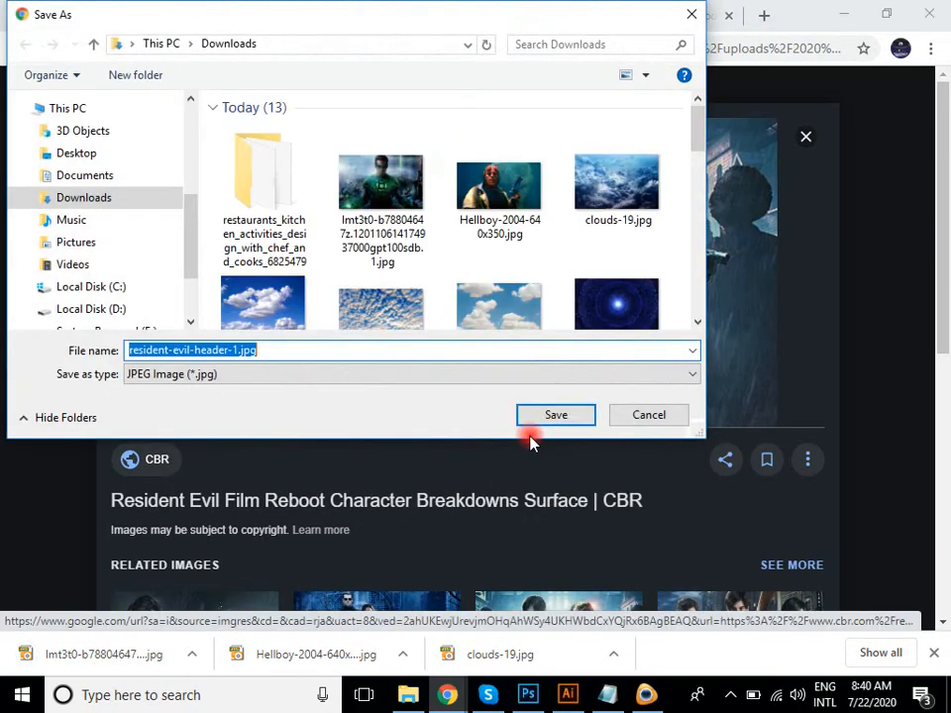
click(557, 416)
click(605, 15)
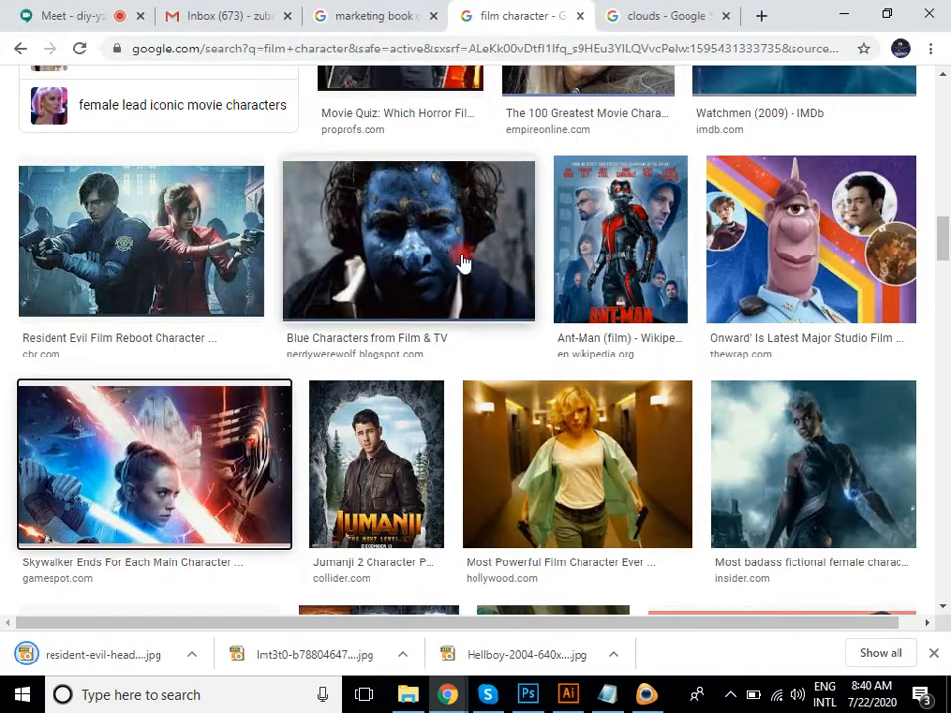
Place clouds-19.jpg from the Downloads folder into the Photoshop cover document and enlarge it to cover the whole canvas.
scroll(461, 259, up, 4)
scroll(456, 260, up, 2)
click(684, 14)
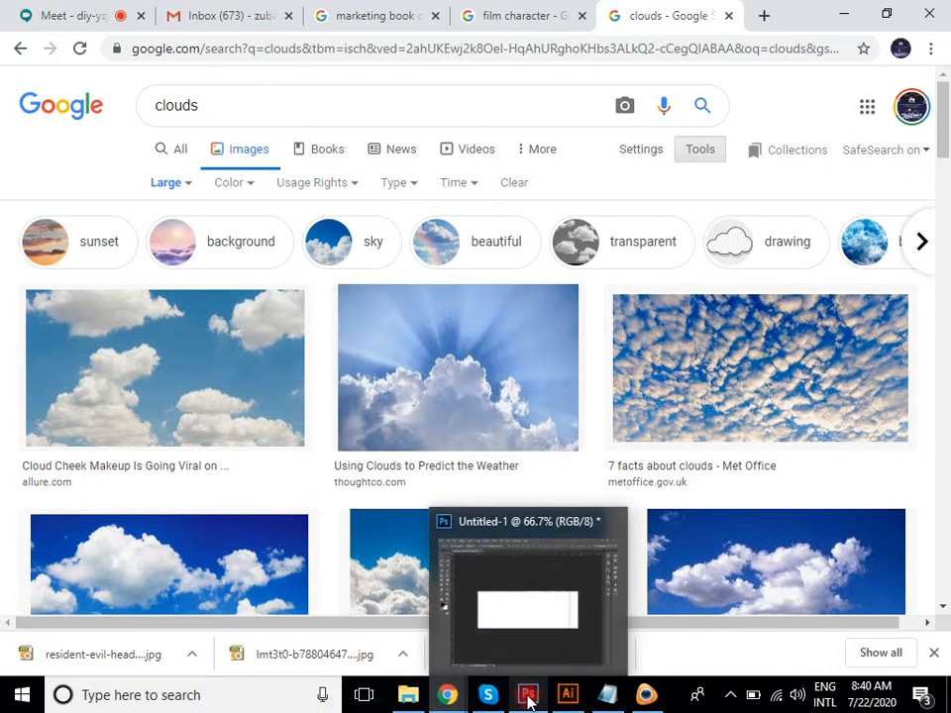
click(405, 703)
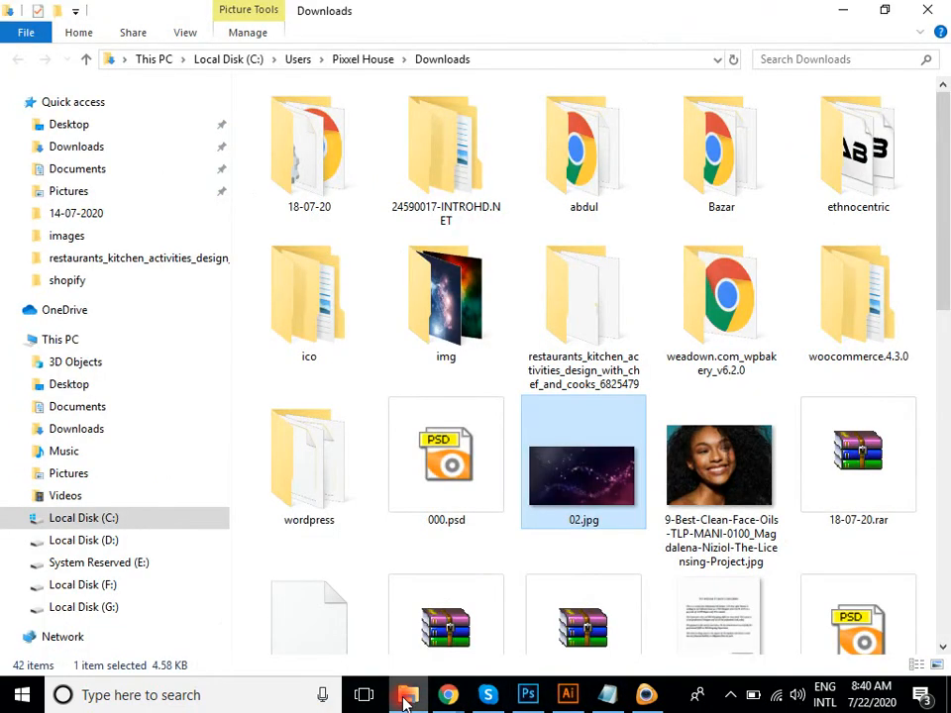
scroll(673, 479, down, 5)
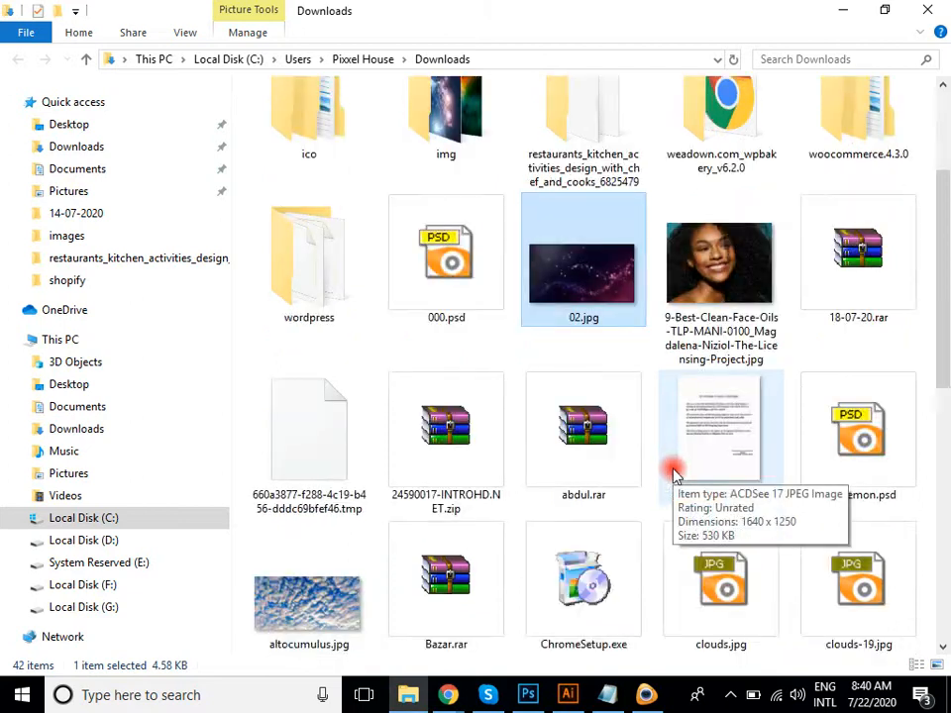
drag(859, 294, 539, 323)
scroll(538, 323, down, 1)
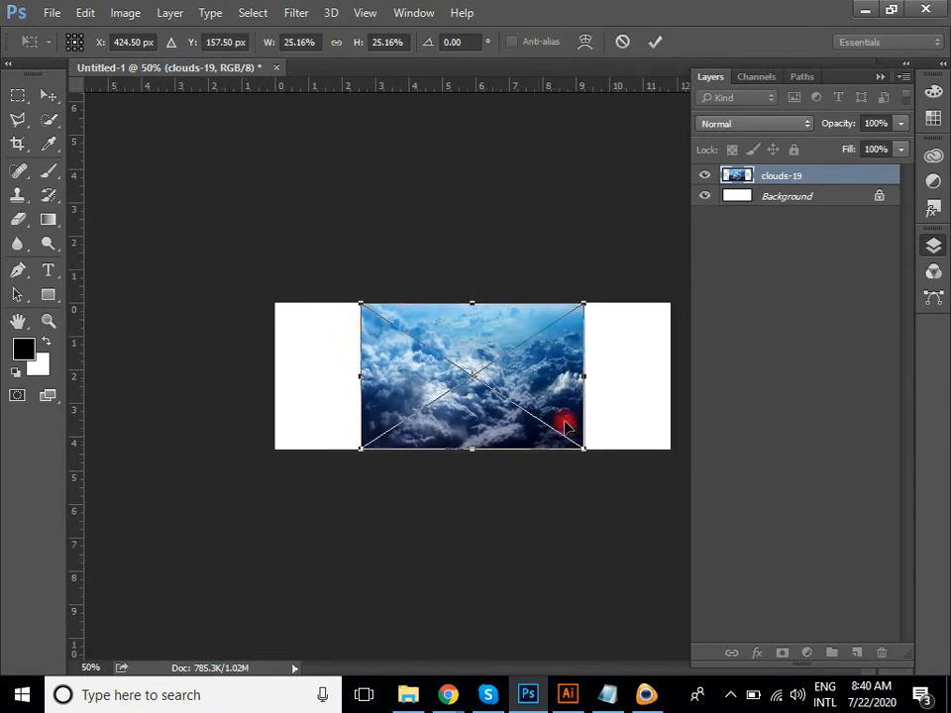
drag(591, 446, 649, 549)
key(Return)
key(f)
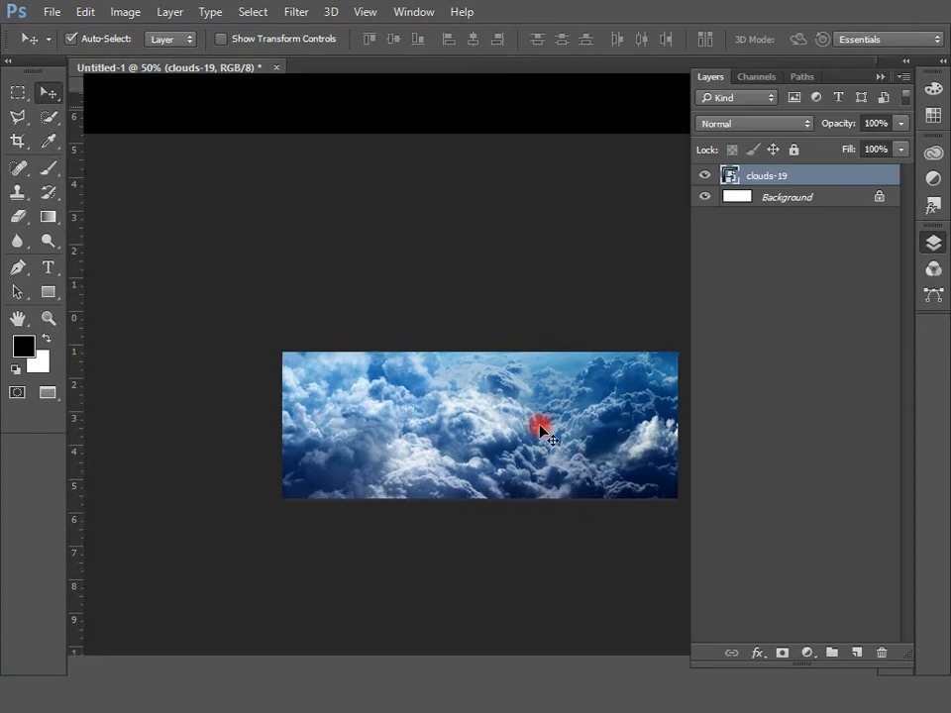
drag(346, 398, 411, 383)
key(alt+Tab)
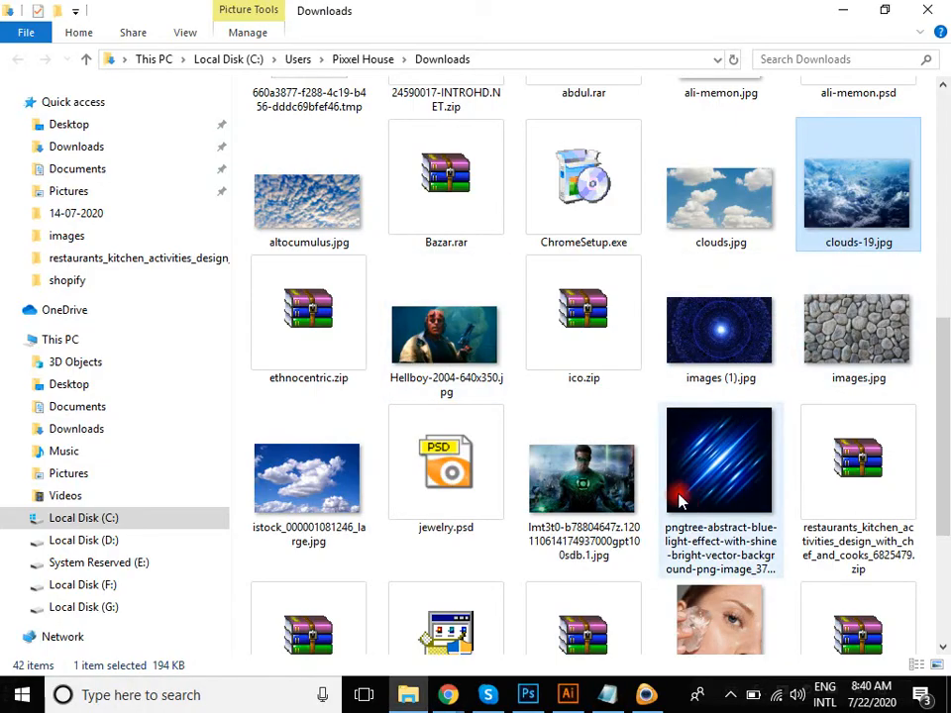
scroll(678, 396, up, 3)
drag(579, 183, 448, 395)
drag(406, 314, 551, 267)
key(Return)
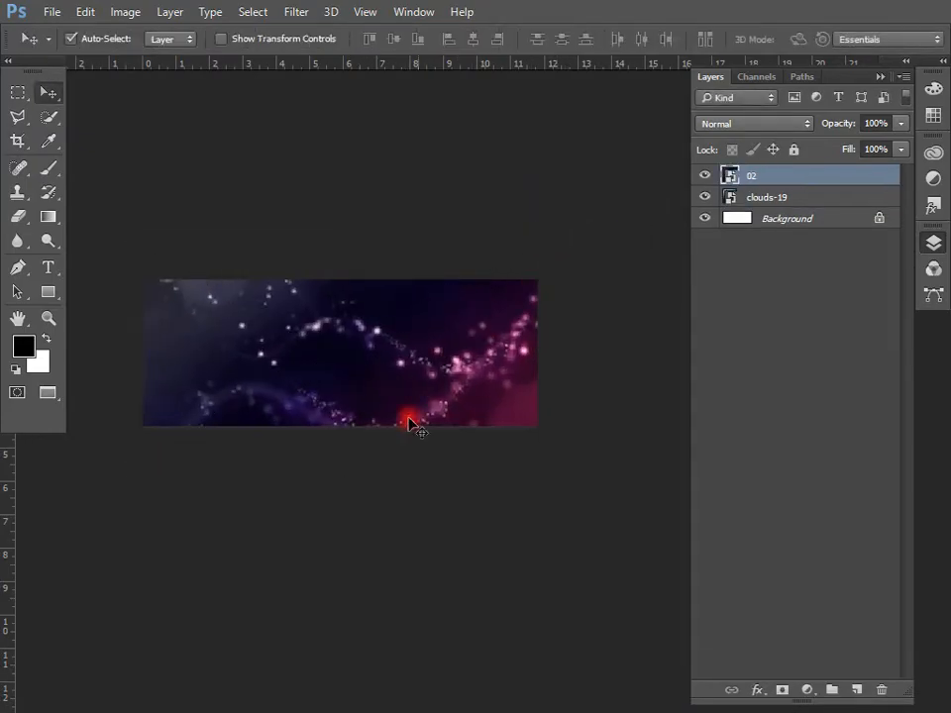
drag(414, 422, 409, 325)
key(Delete)
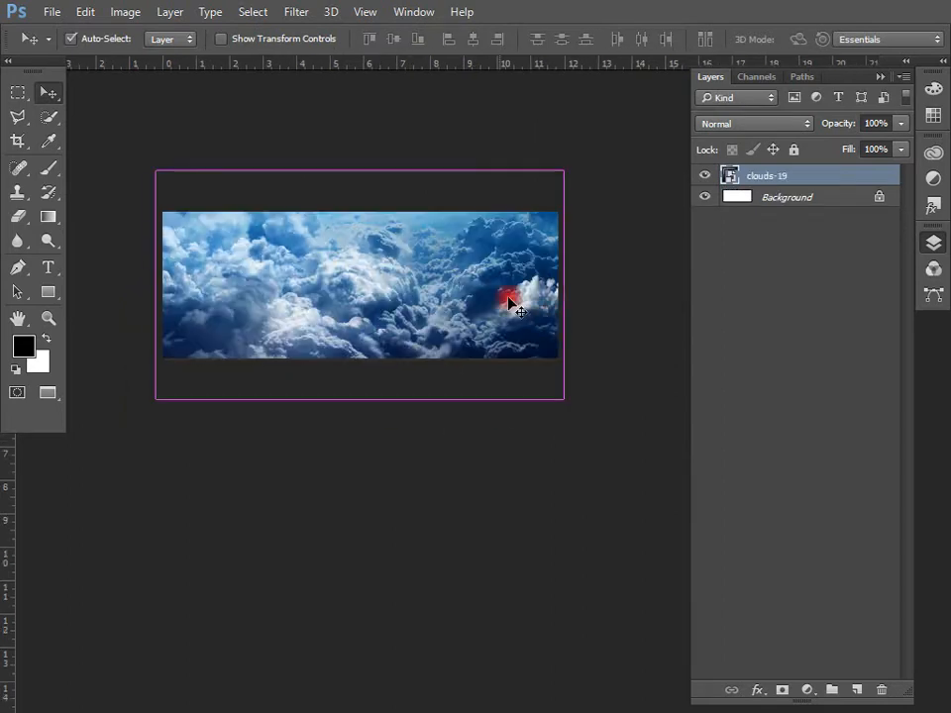
Place 02.jpg from Downloads over the clouds, scaled to about 140%, and move it to the left half of the cover.
drag(502, 307, 486, 282)
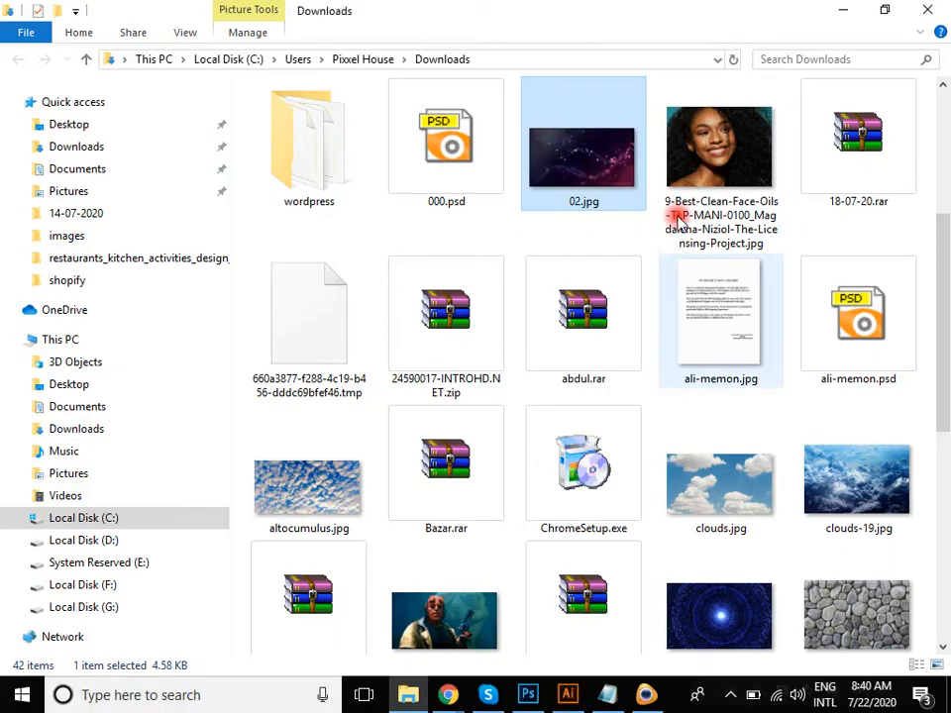
drag(555, 148, 484, 211)
drag(424, 277, 486, 288)
key(Return)
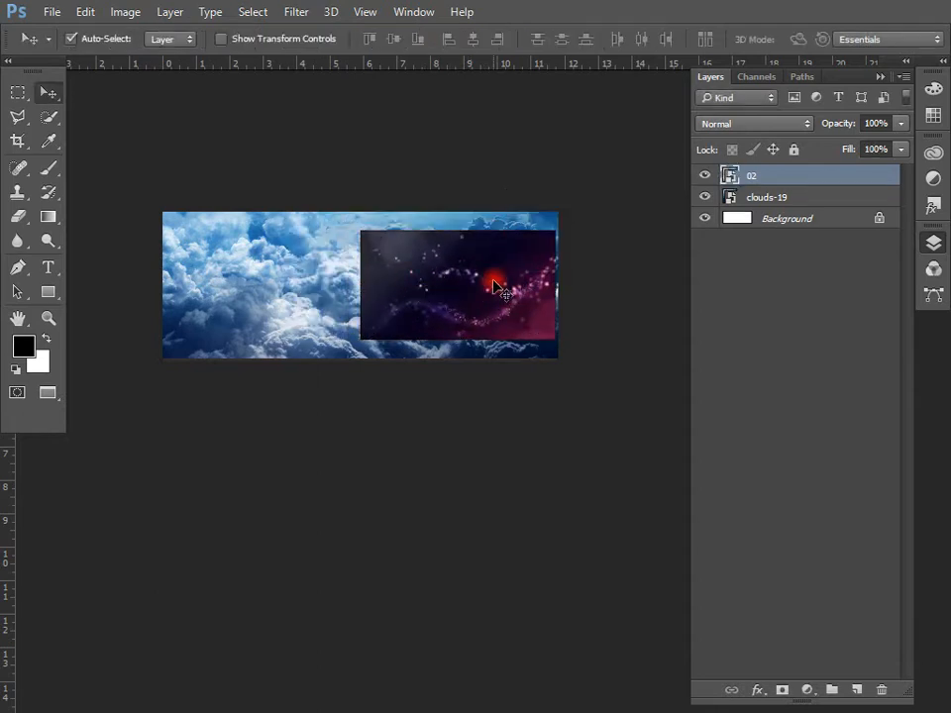
drag(514, 342, 272, 294)
Duplicate the 02 layer, flip the copy horizontally, and position it beside the original as a mirrored right half.
right_click(260, 300)
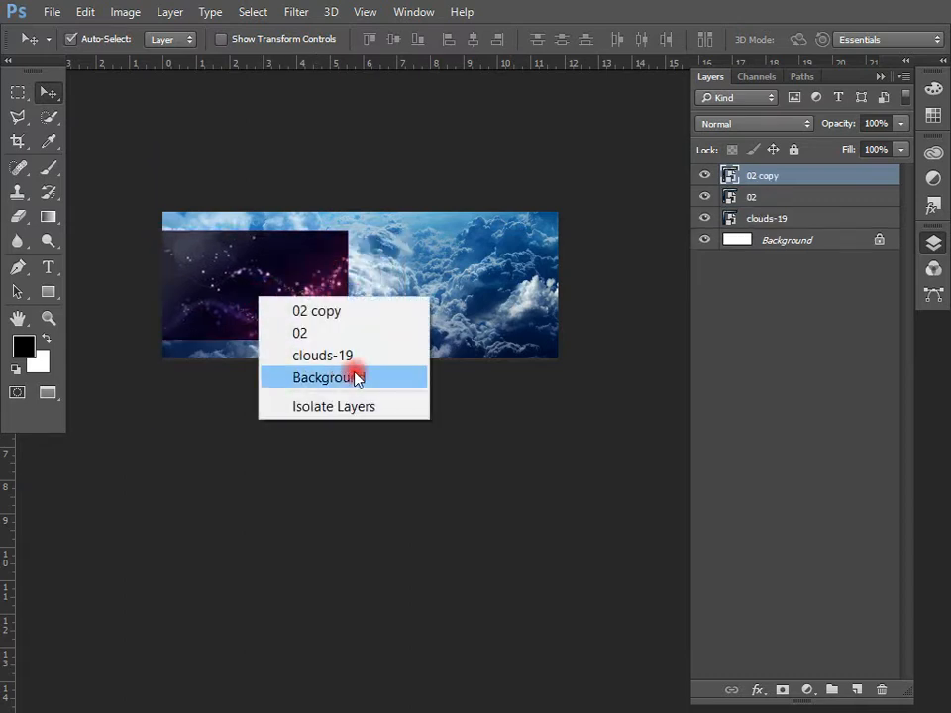
click(271, 193)
key(ctrl+t)
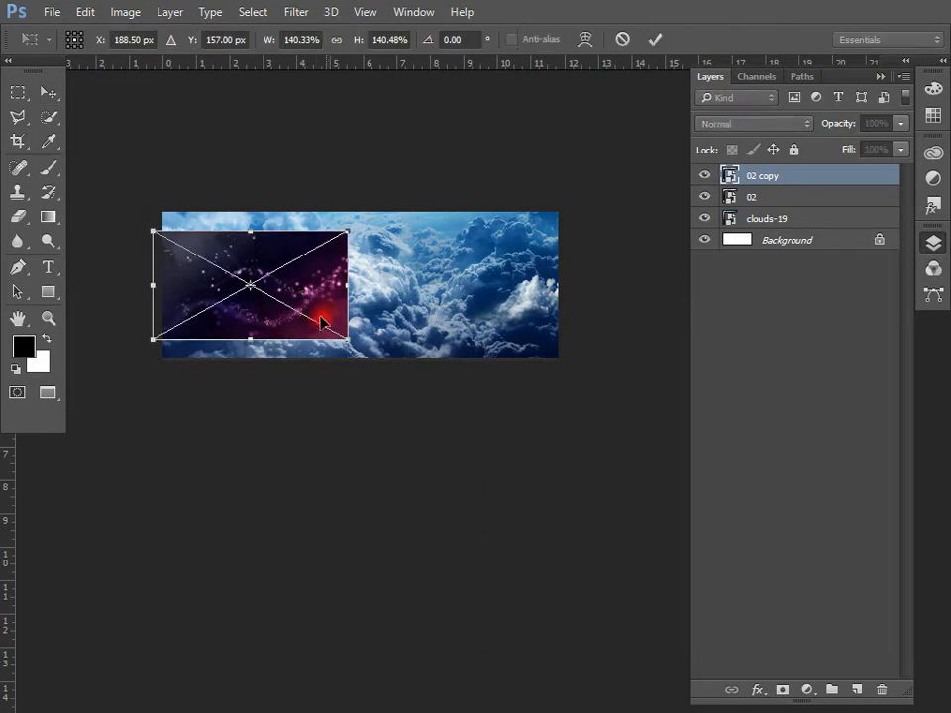
right_click(315, 317)
click(397, 596)
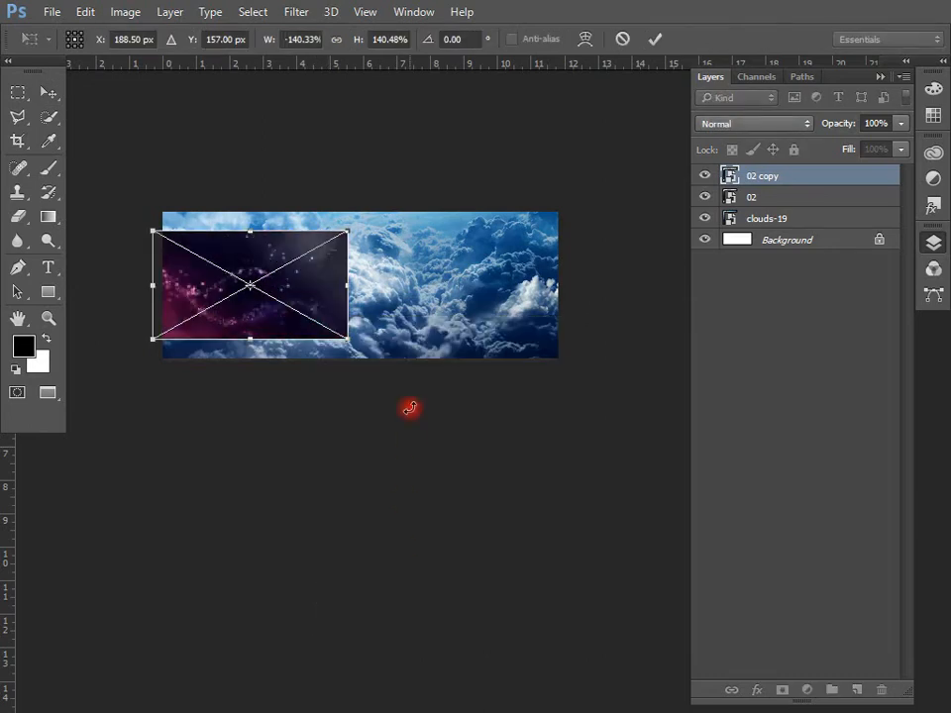
key(Return)
drag(313, 299, 341, 297)
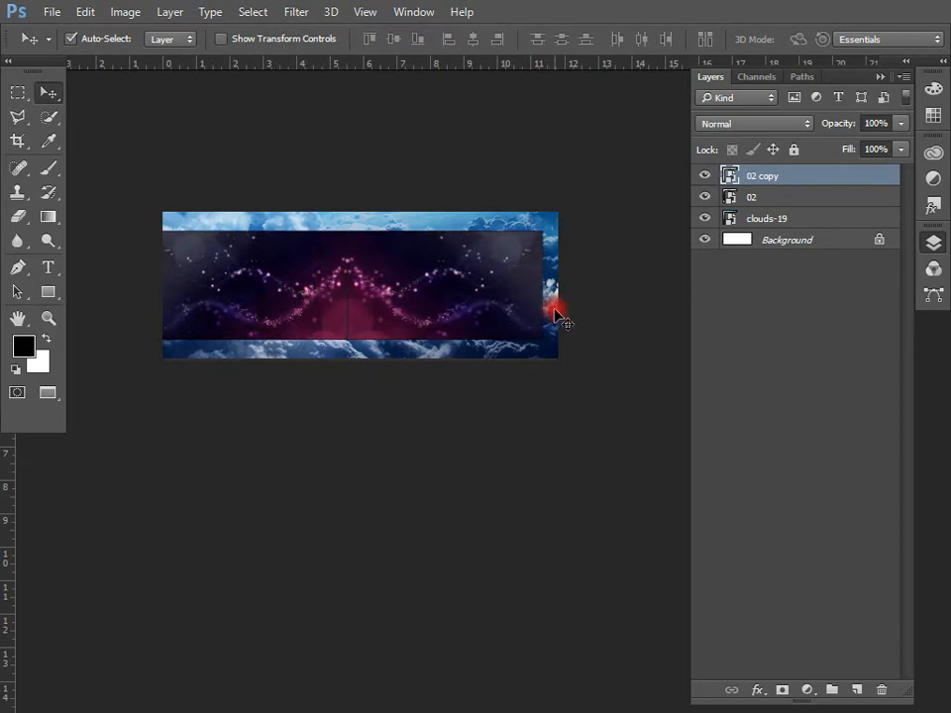
key(ctrl+space)
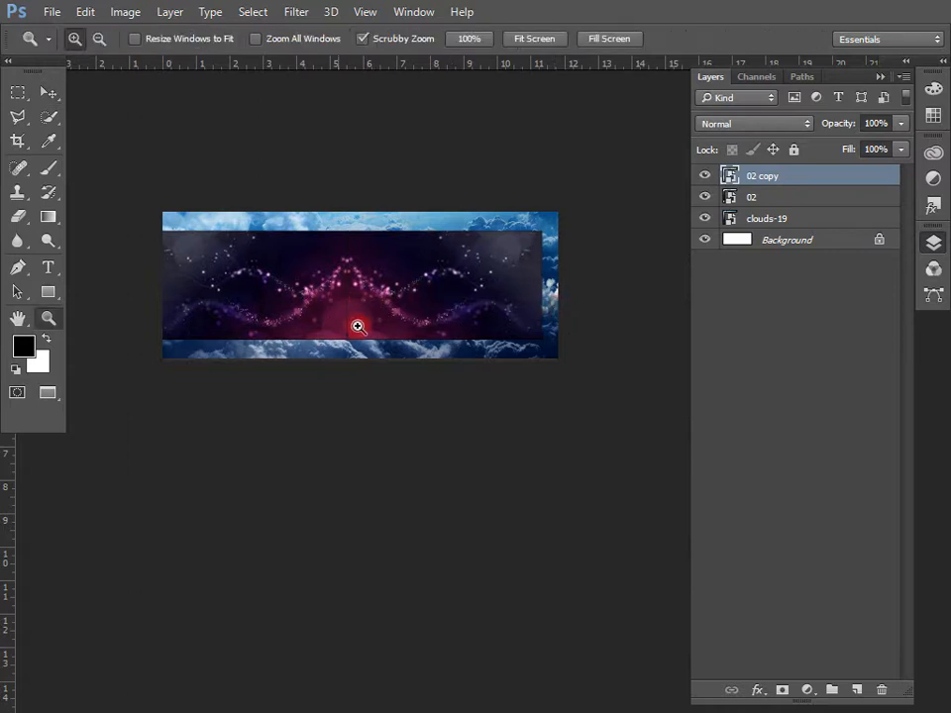
Delete the 02 copy layer, leaving only the original layer 02 above the clouds.
drag(347, 308, 412, 472)
key(ctrl+space)
mouse_move(389, 329)
mouse_down()
mouse_move(416, 472)
mouse_move(437, 513)
mouse_move(388, 418)
mouse_move(412, 346)
mouse_move(405, 342)
mouse_up()
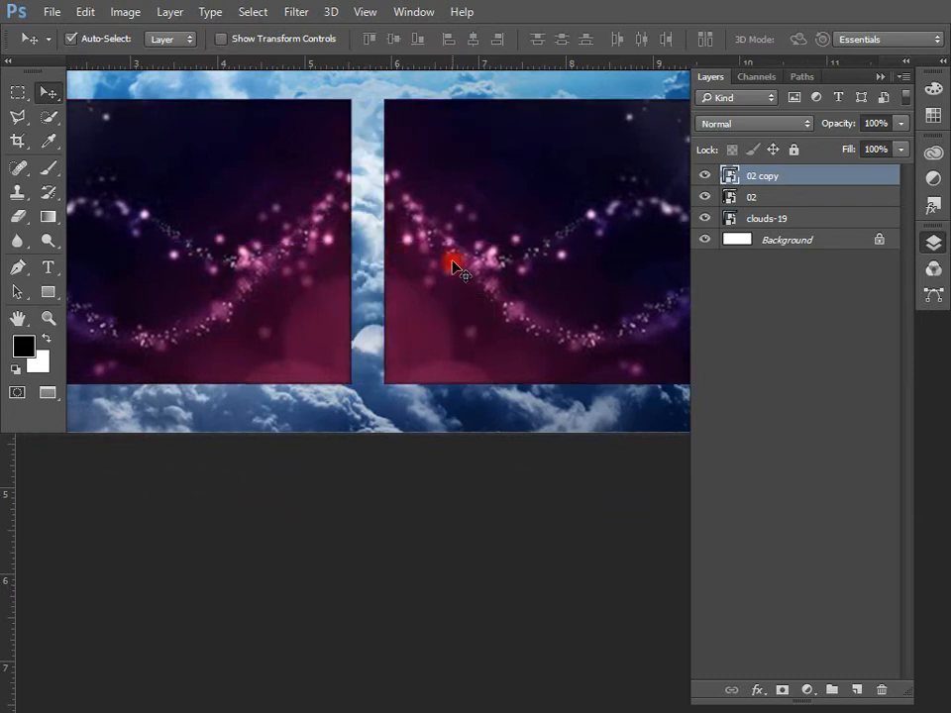
key(Delete)
Move layer 02 inward so that all of its edges lie within the canvas.
drag(263, 366, 544, 436)
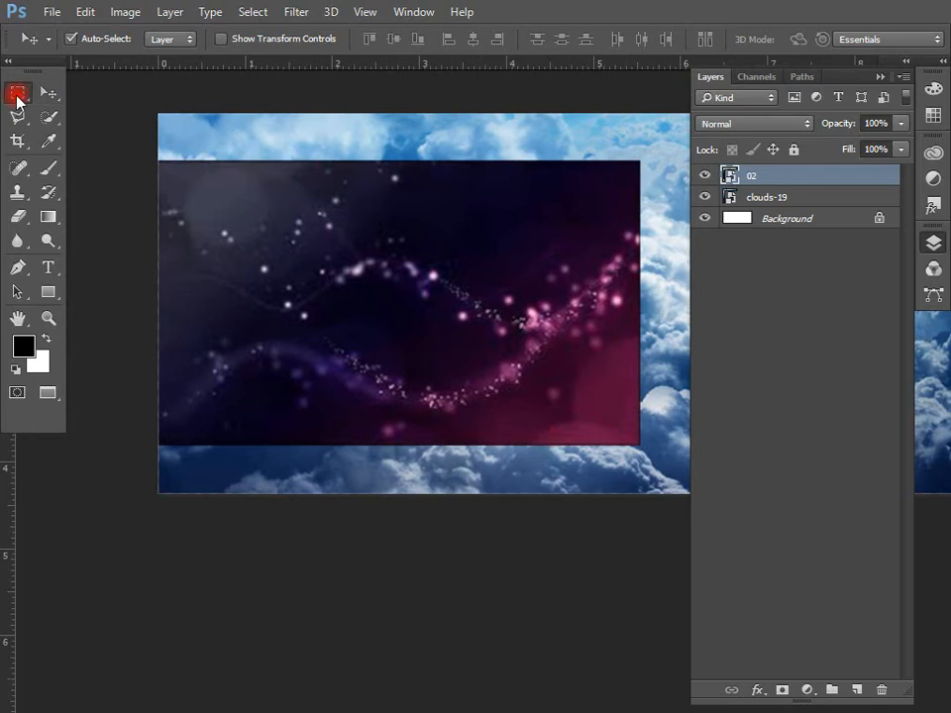
click(17, 94)
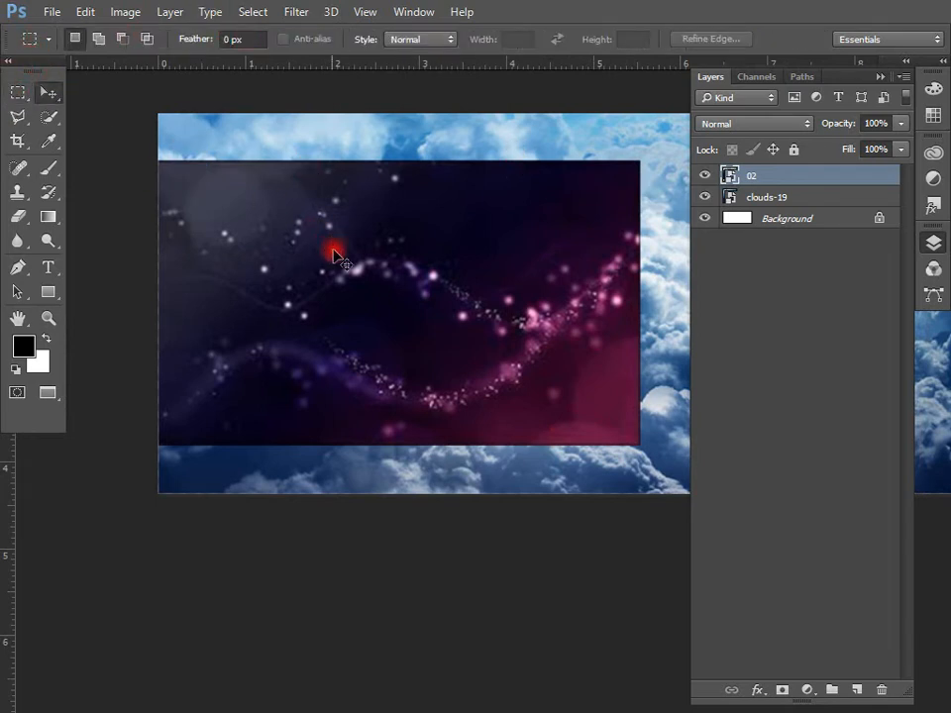
drag(339, 349, 273, 354)
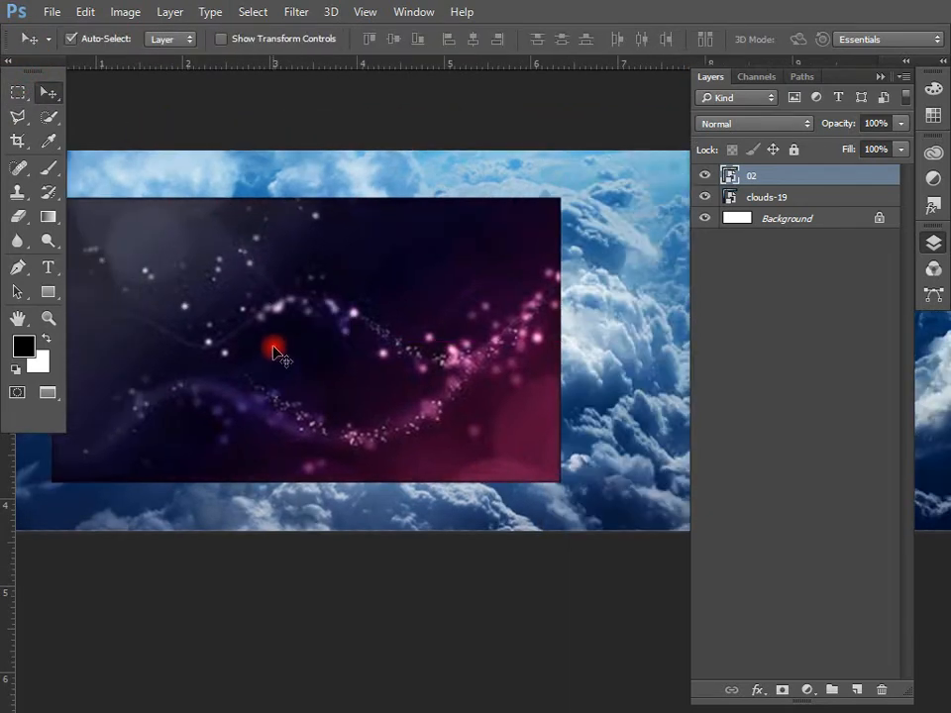
key(ctrl+minus)
Make a rectangular selection just inside the border of layer 02, invert it and try to clear the thin edge.
click(19, 95)
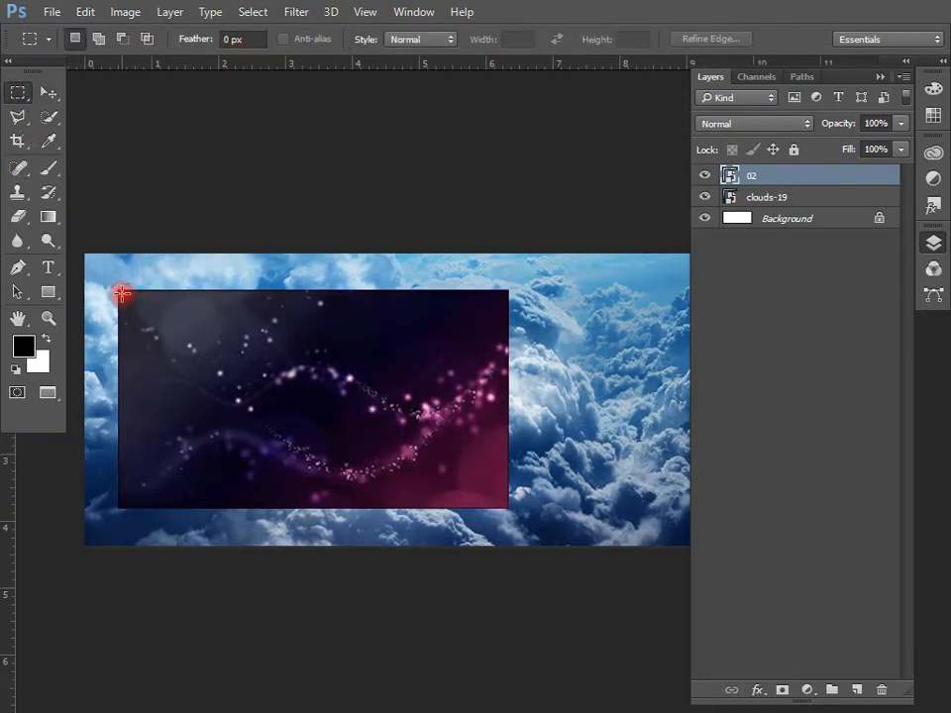
drag(120, 293, 504, 507)
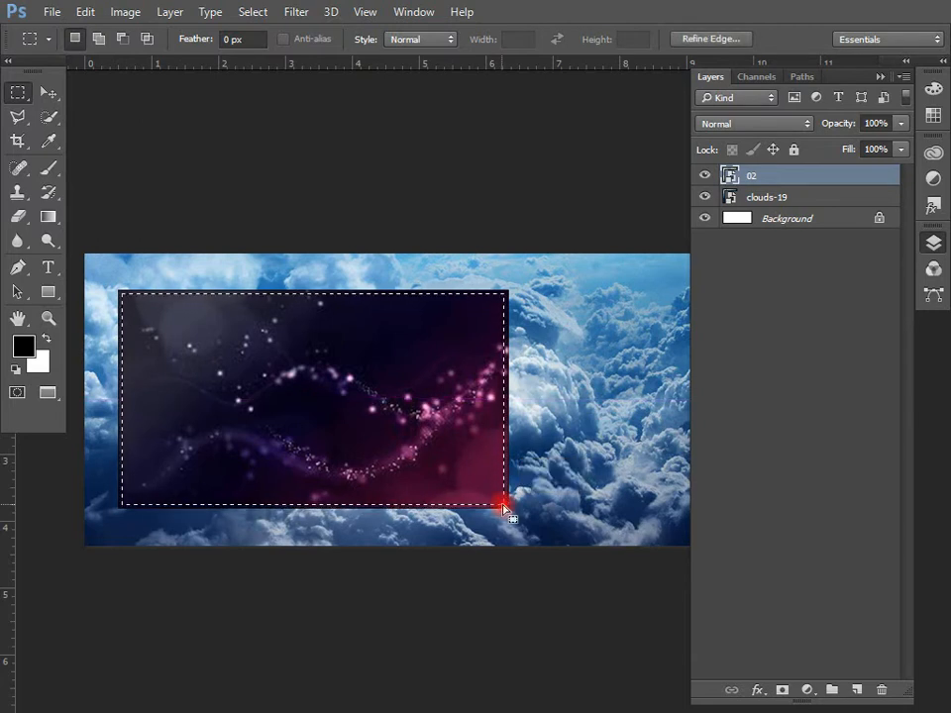
key(ctrl+shift+i)
key(Delete)
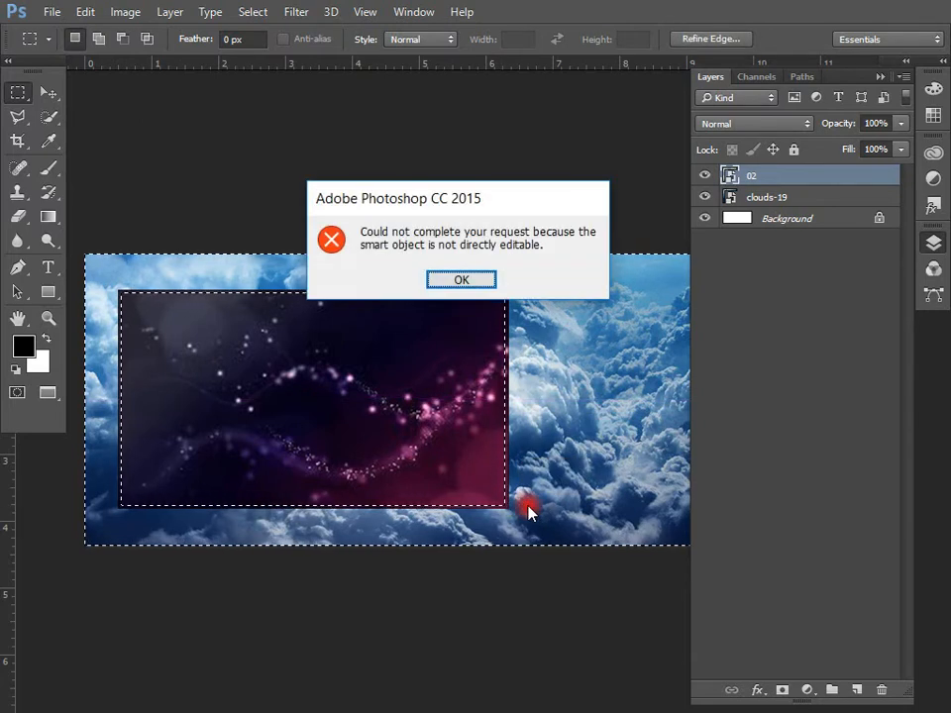
click(484, 275)
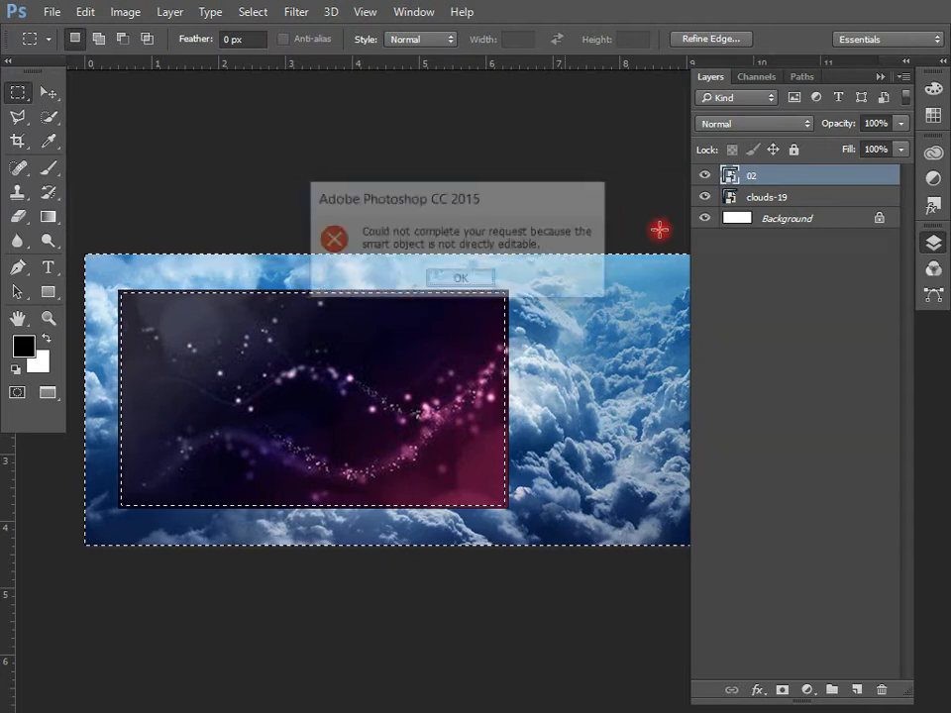
Rasterize layer 02 and clear its thin dark border outside the inner rectangle, leaving nothing selected.
right_click(789, 181)
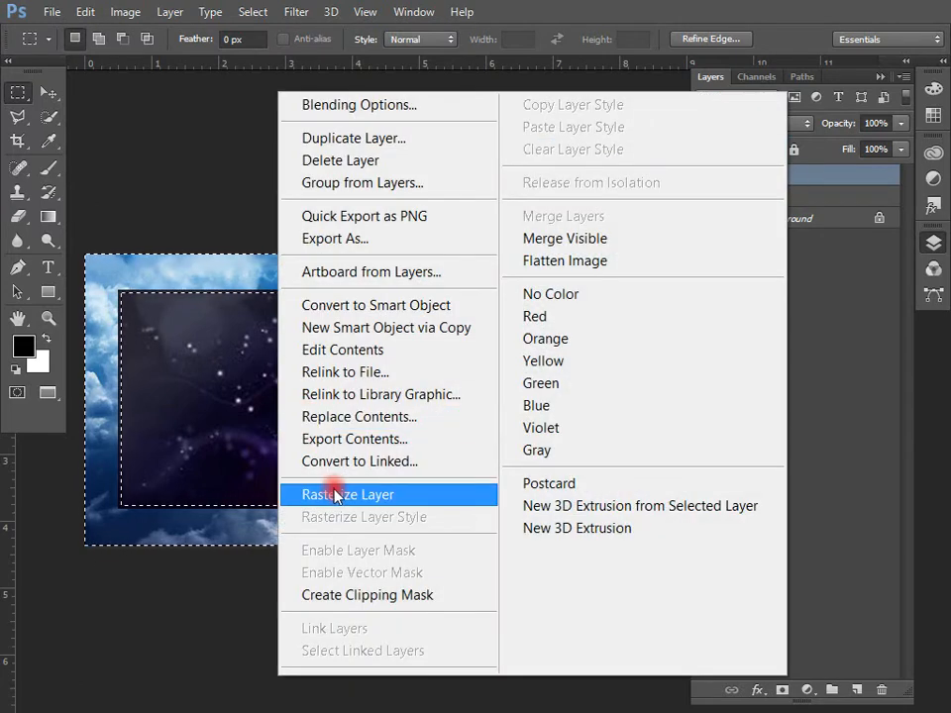
click(293, 494)
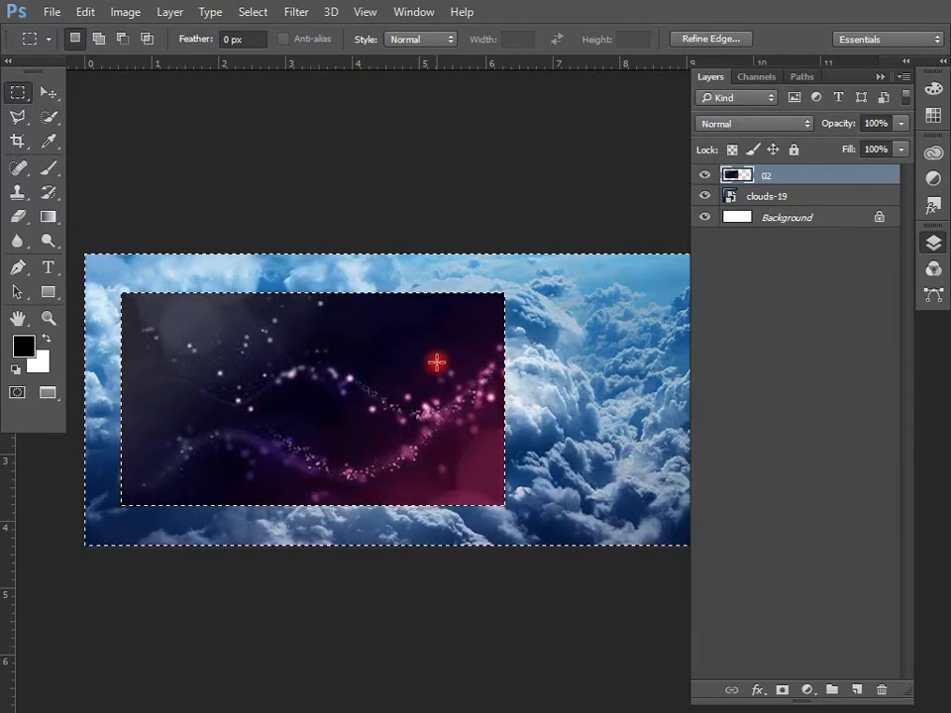
key(ctrl+d)
Move layer 02 close to the canvas's left edge and duplicate the layer.
key(v)
key(ctrl+minus)
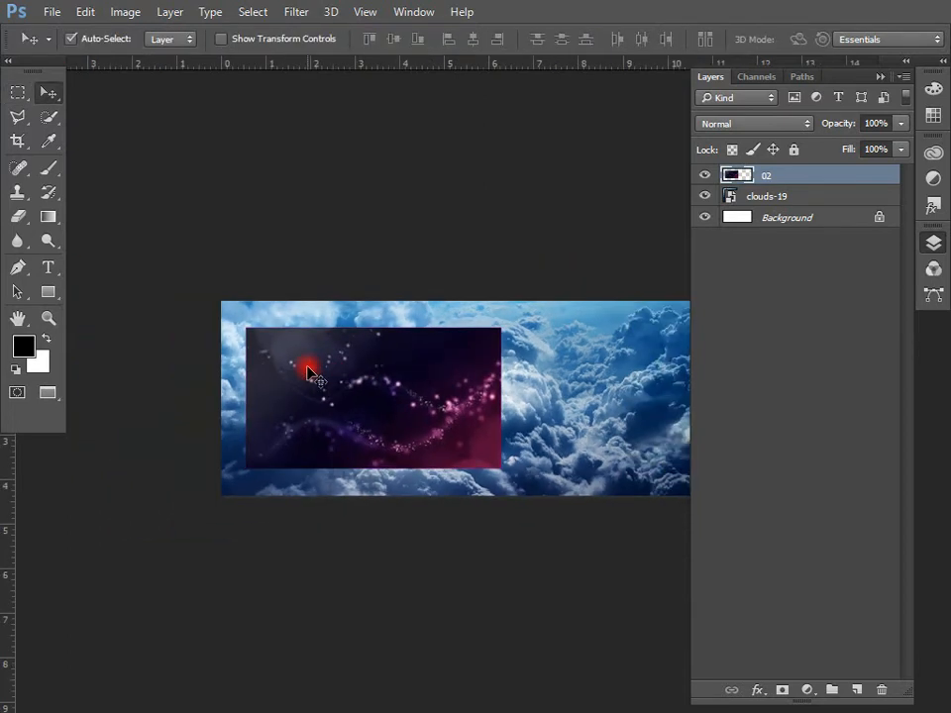
drag(452, 463, 327, 436)
drag(259, 414, 243, 405)
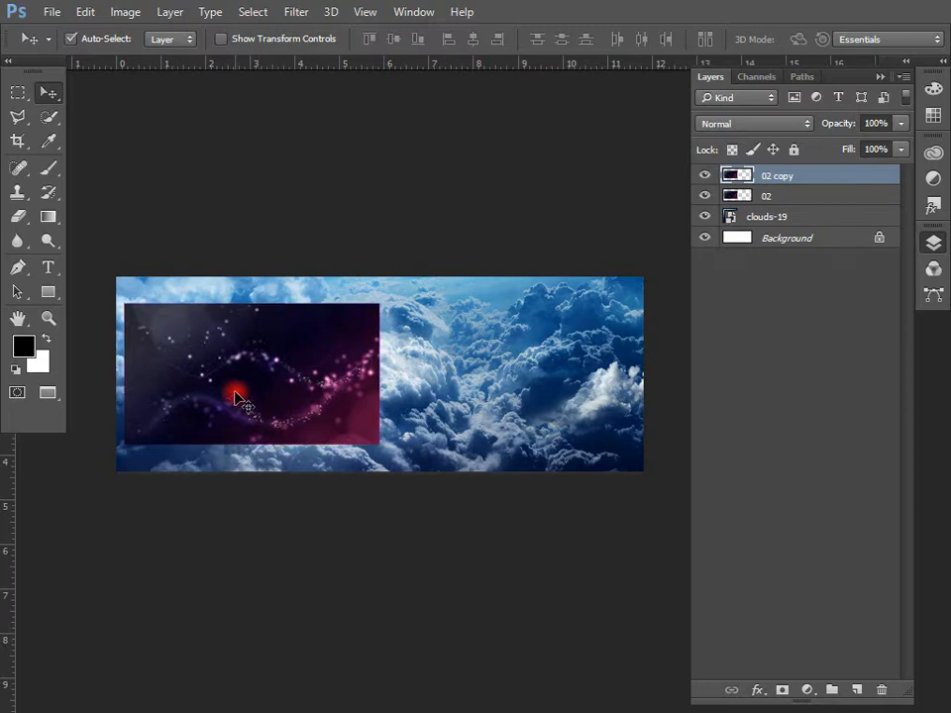
Flip the 02 copy layer horizontally.
key(ctrl+t)
right_click(265, 391)
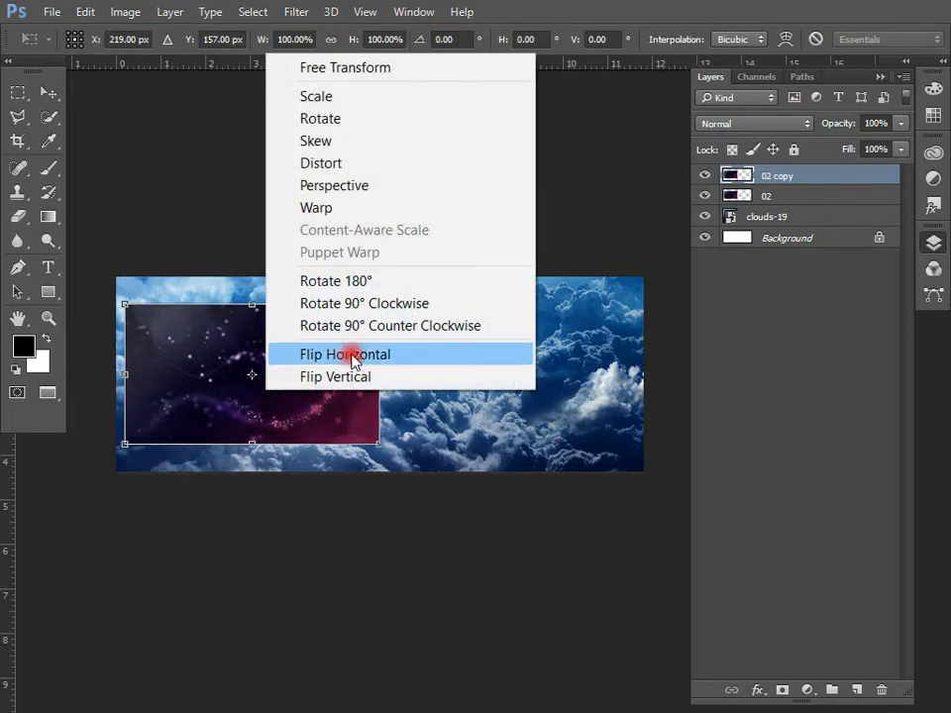
click(351, 354)
key(Return)
Place the flipped copy flush against the right edge of layer 02 and merge the two layers.
drag(286, 376, 467, 405)
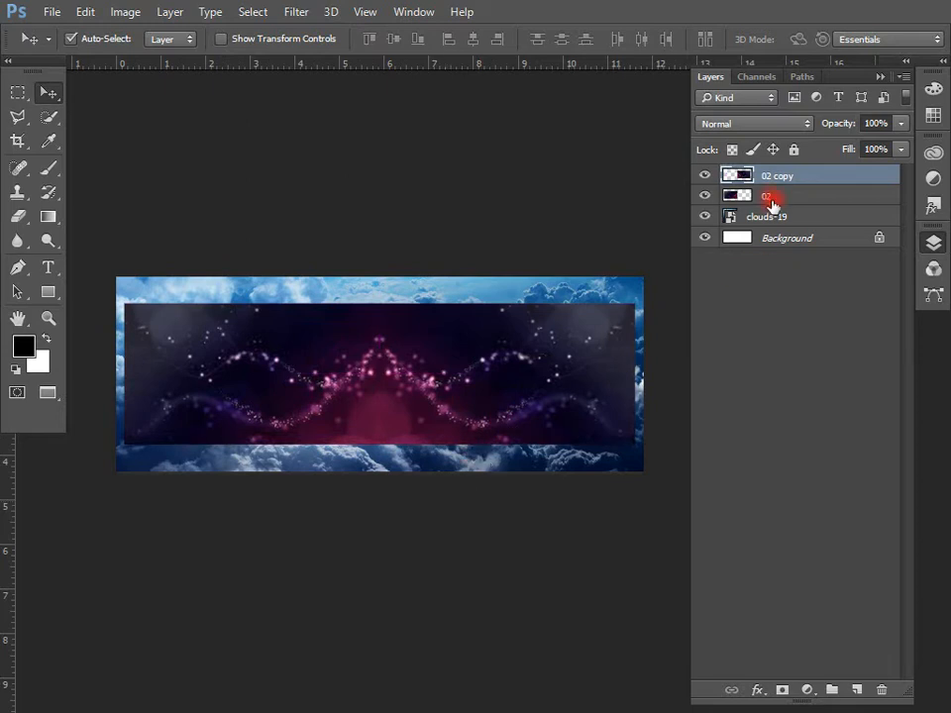
shift+click(770, 204)
key(ctrl+e)
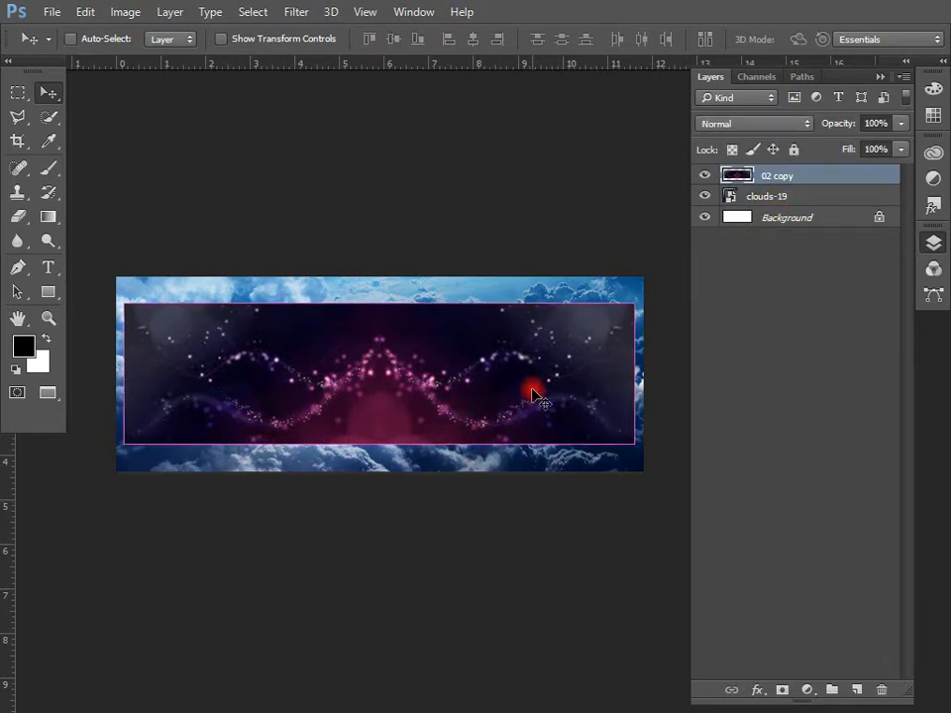
Enlarge the merged 02 copy layer until it covers the whole canvas, and delete the Background layer.
key(ctrl+t)
drag(632, 303, 772, 238)
key(Return)
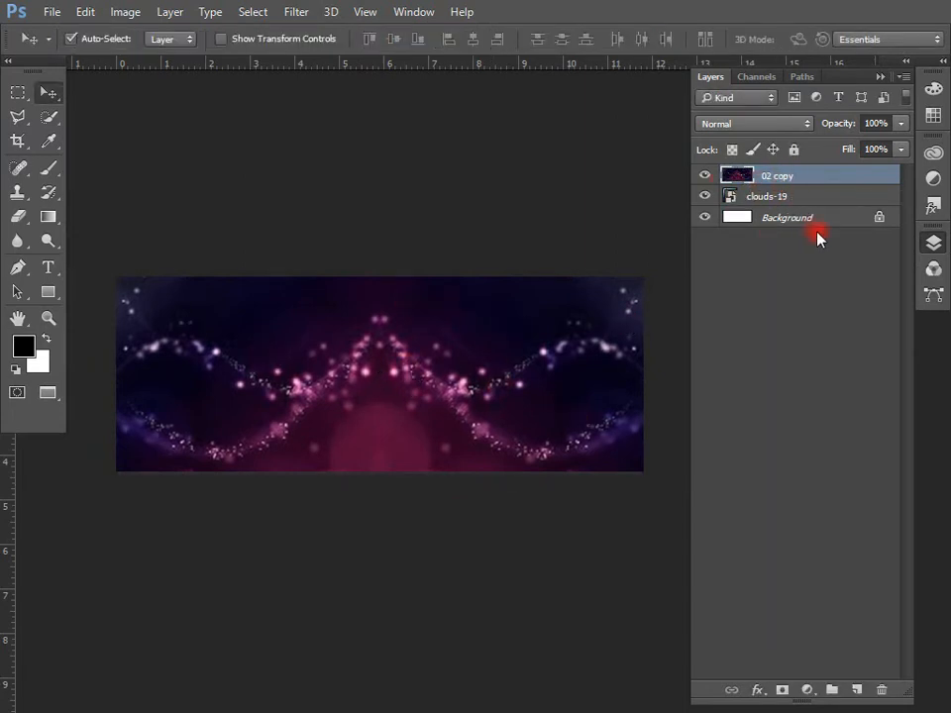
drag(867, 574, 881, 689)
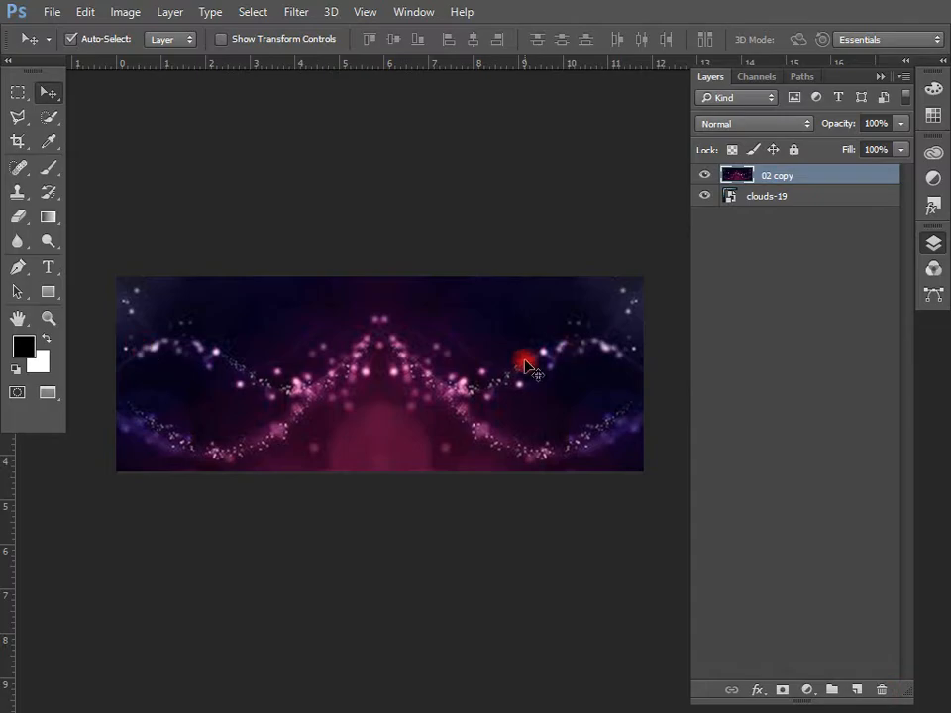
key(alt+Tab)
scroll(768, 414, down, 5)
scroll(747, 441, up, 2)
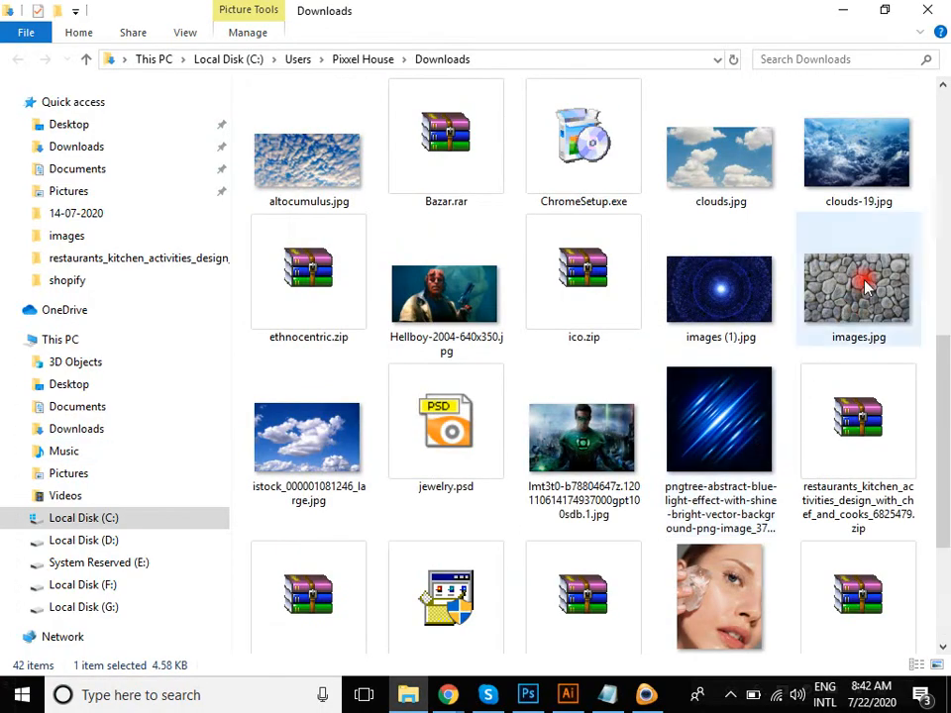
key(alt+Tab)
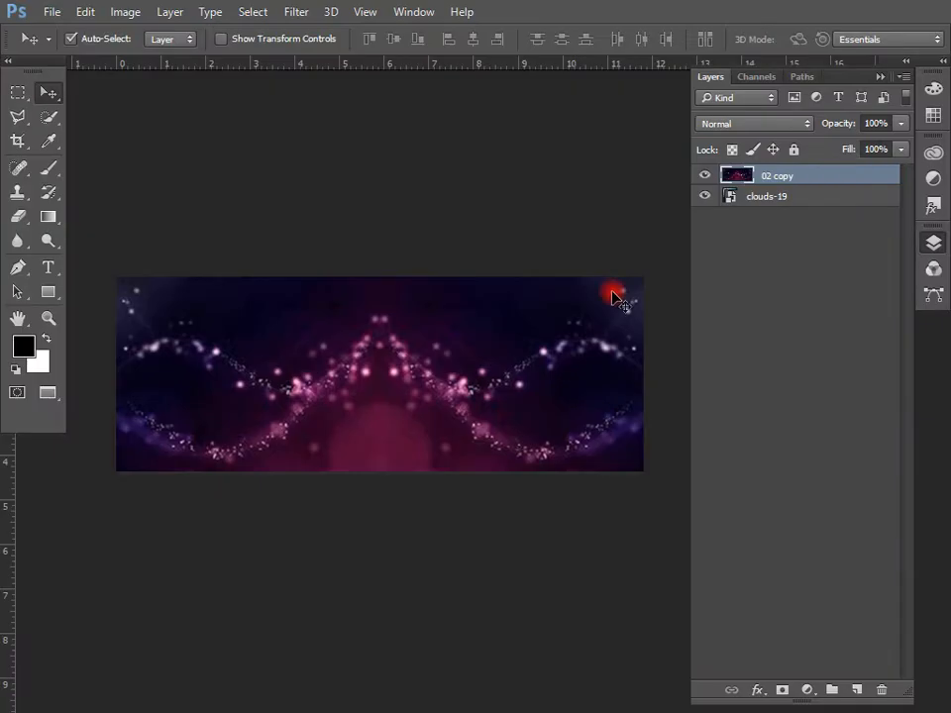
Try out successive blend modes on the 02 copy layer, from Normal through to Difference.
click(760, 121)
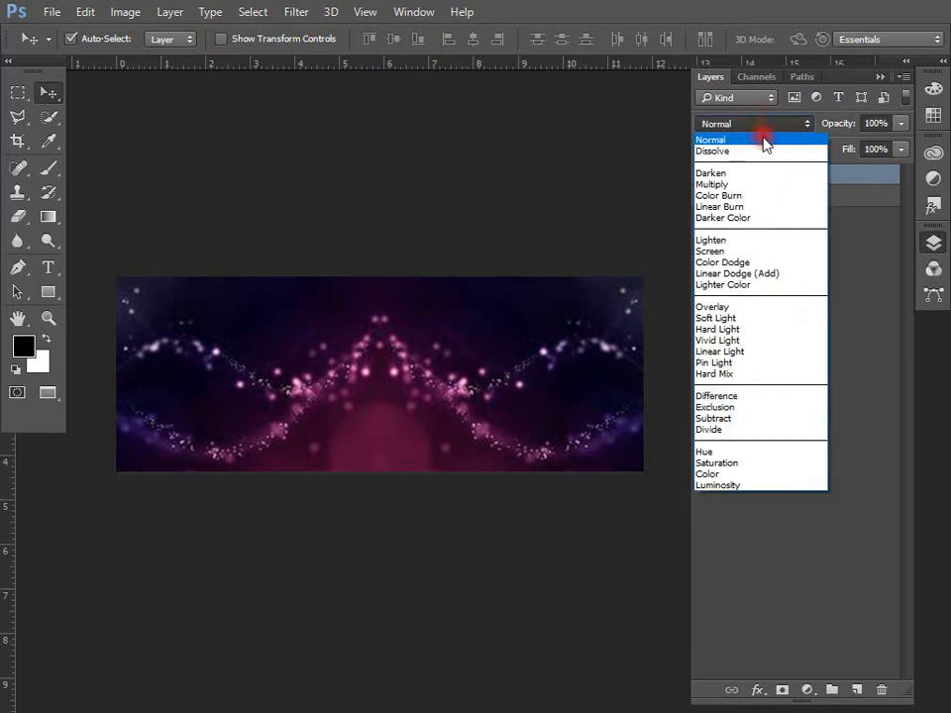
click(763, 145)
key(Down)
key(Down)
key(Down)
key(Down)
key(Down)
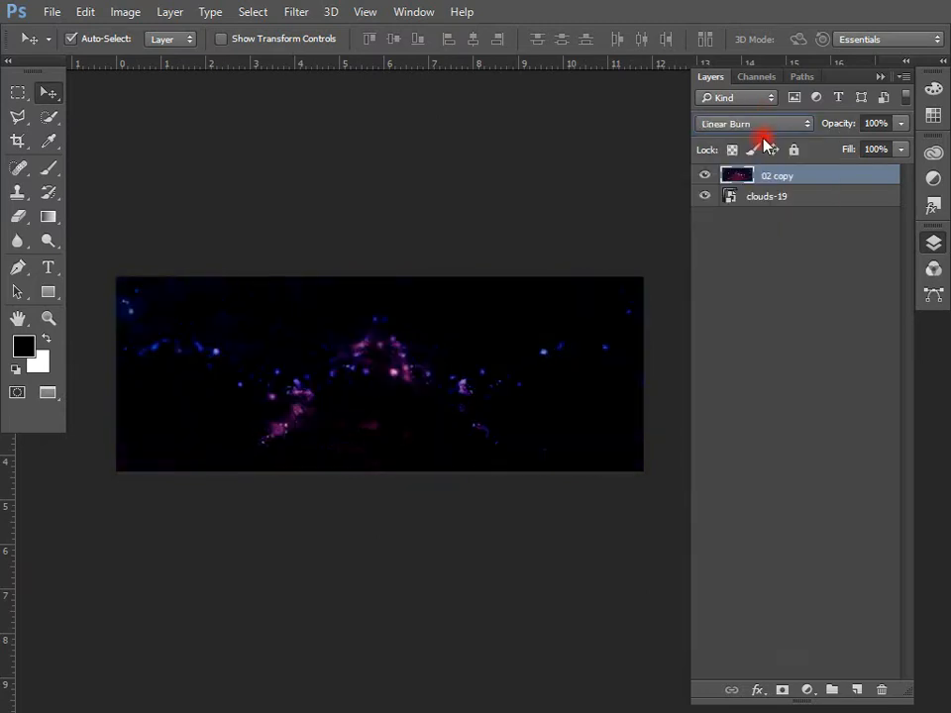
key(Down)
key(Down)
key(Down)
key(Down)
key(Down)
key(Down)
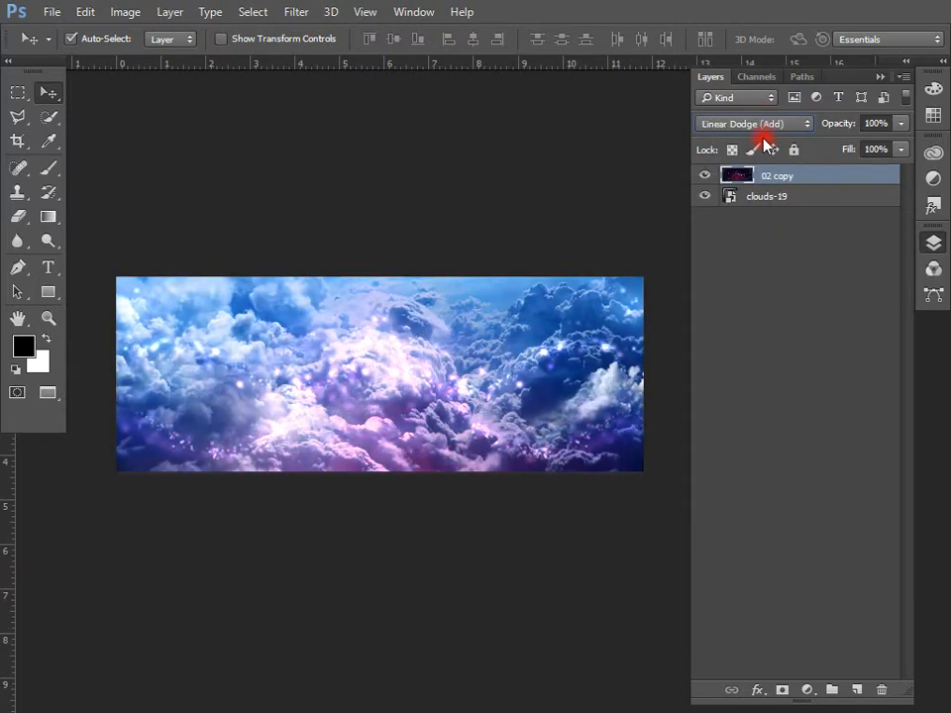
key(Down)
key(Down)
key(Down)
key(Down)
key(Down)
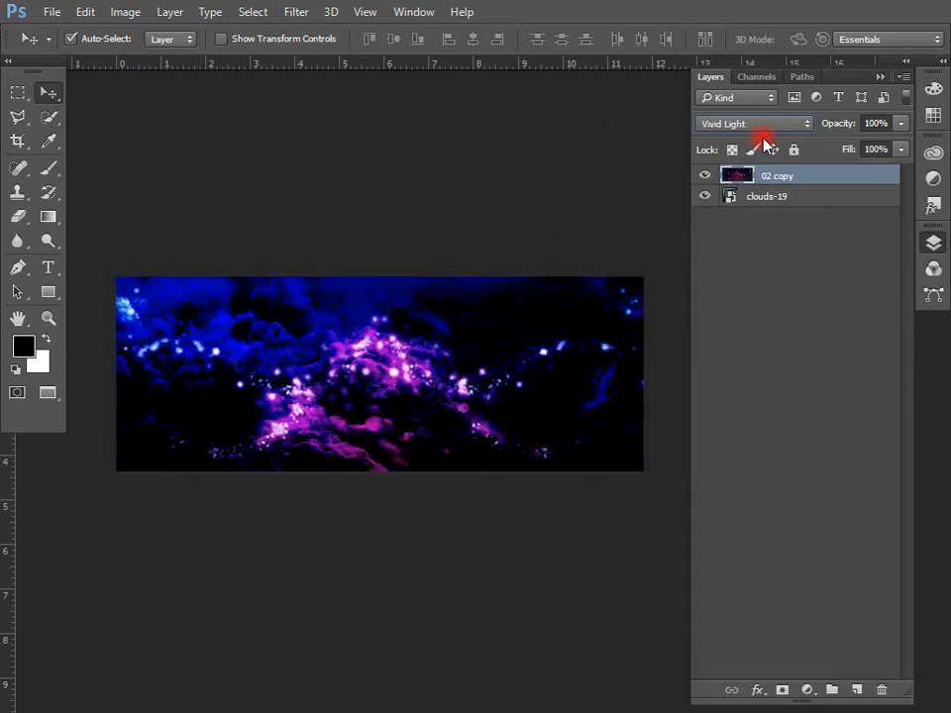
key(Down)
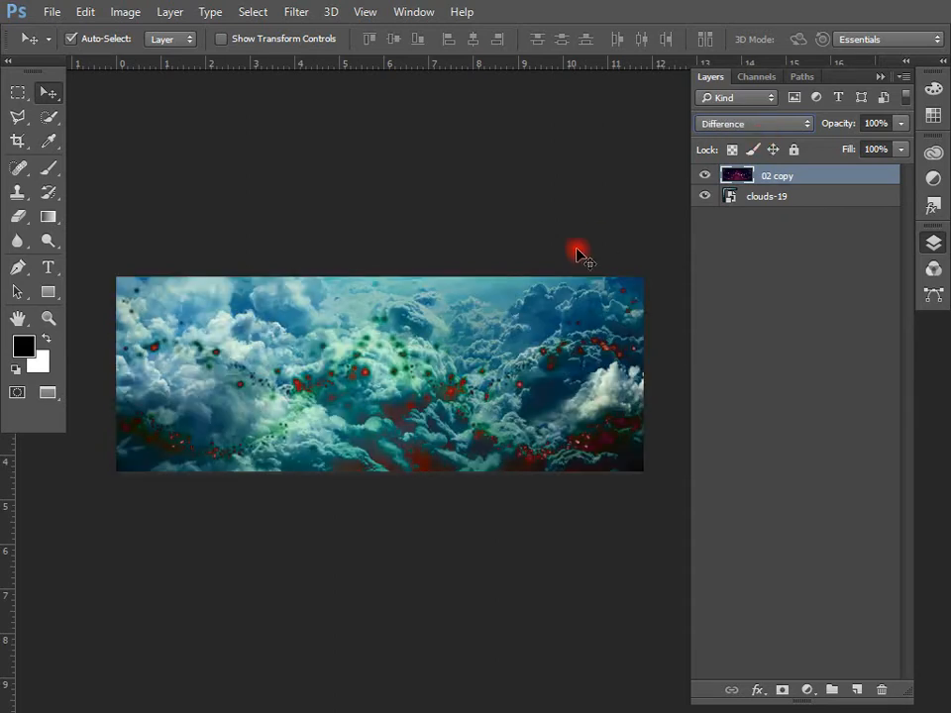
Hide the 02 copy layer and rasterize the clouds-19 layer.
click(705, 176)
click(778, 202)
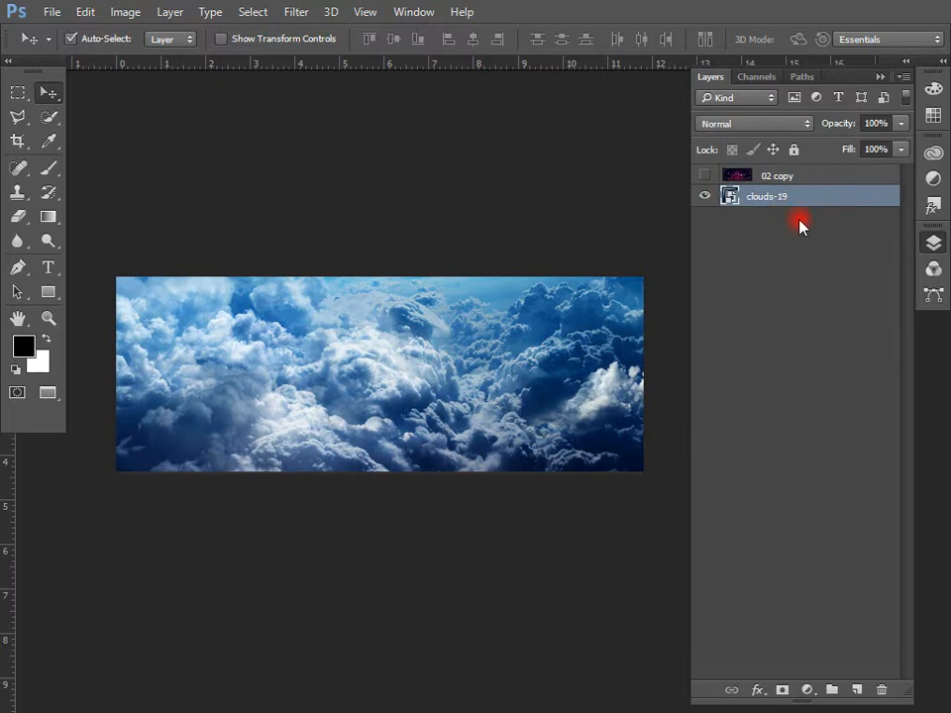
right_click(790, 193)
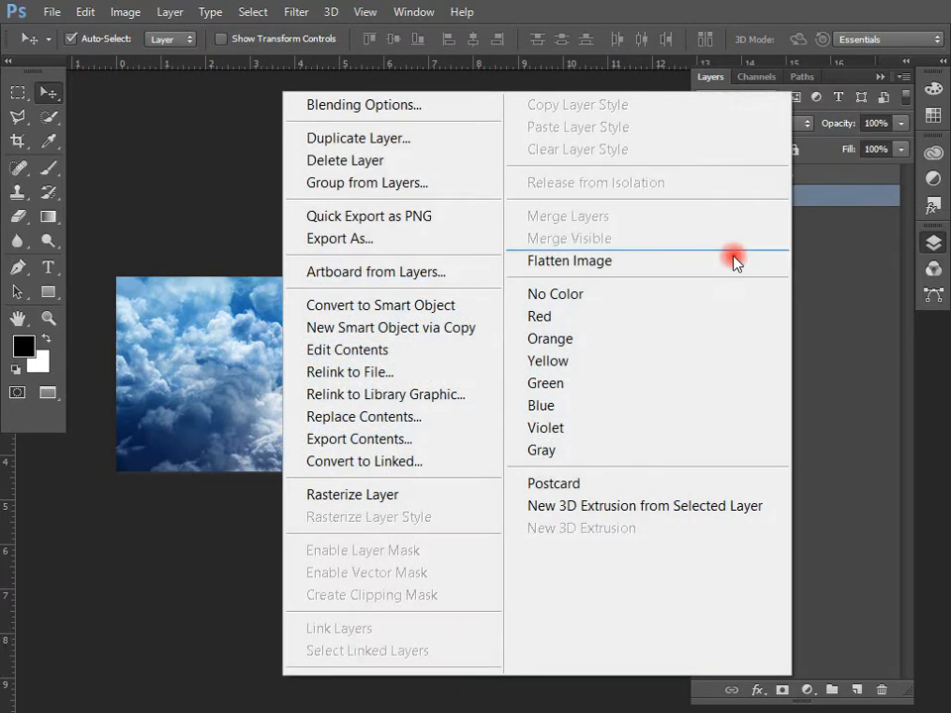
click(372, 510)
Darken the clouds-19 layer strongly with a Levels adjustment, shifting the input shadow and midtone points toward the highlights.
click(125, 11)
mouse_move(148, 38)
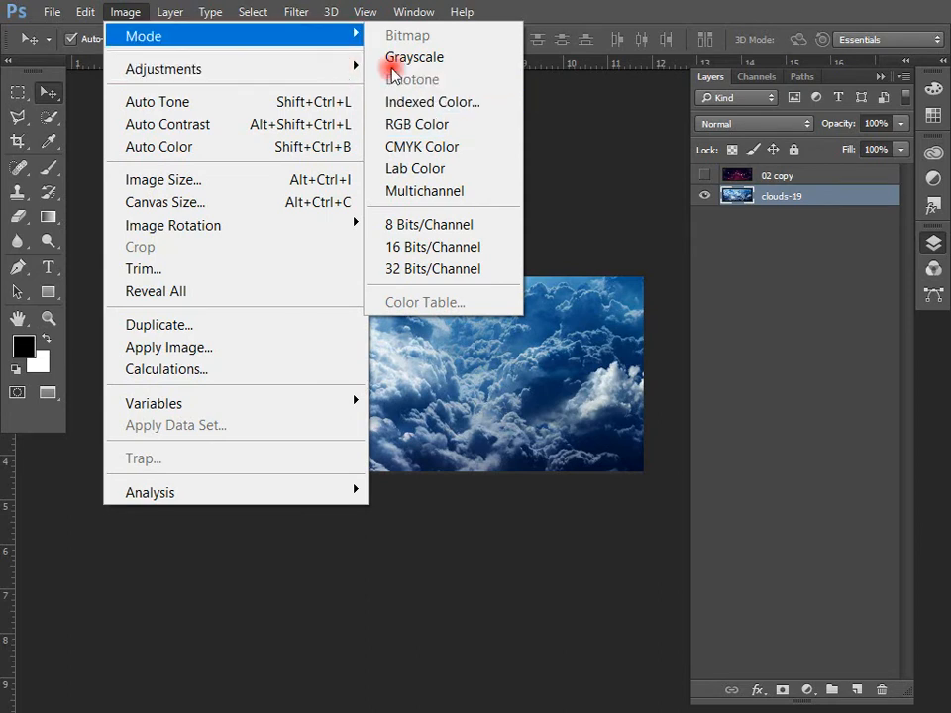
mouse_move(334, 68)
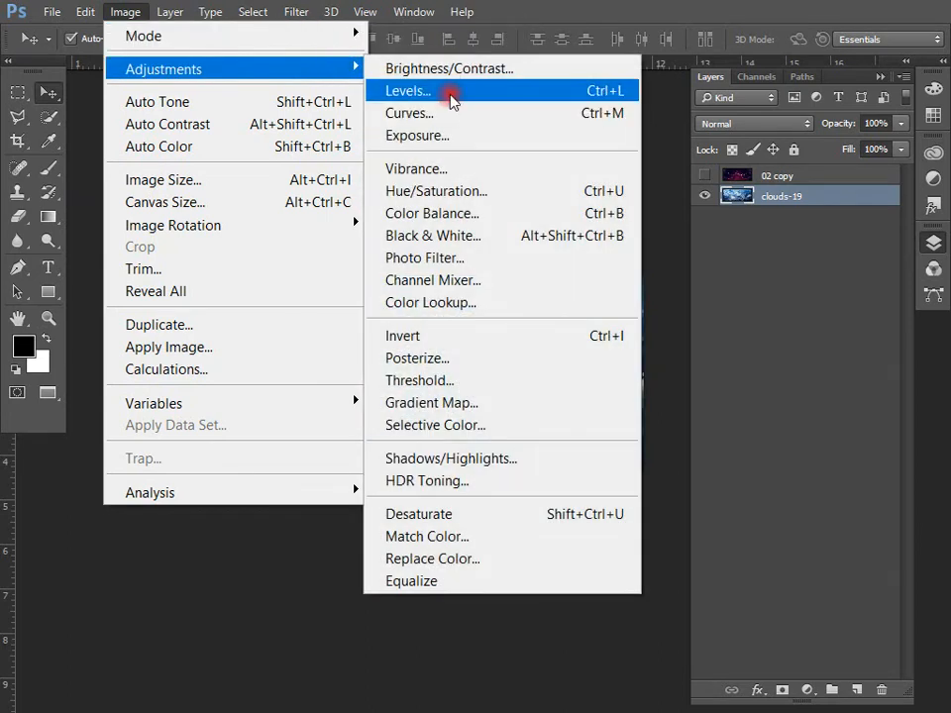
click(450, 96)
drag(441, 124, 694, 170)
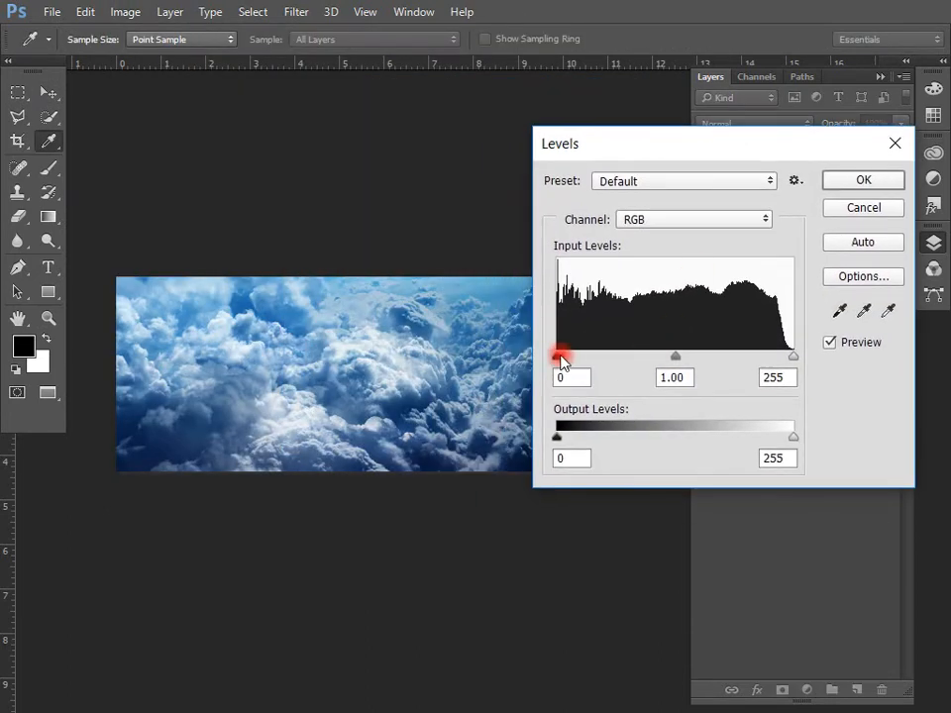
drag(560, 359, 633, 359)
drag(711, 357, 764, 368)
click(862, 180)
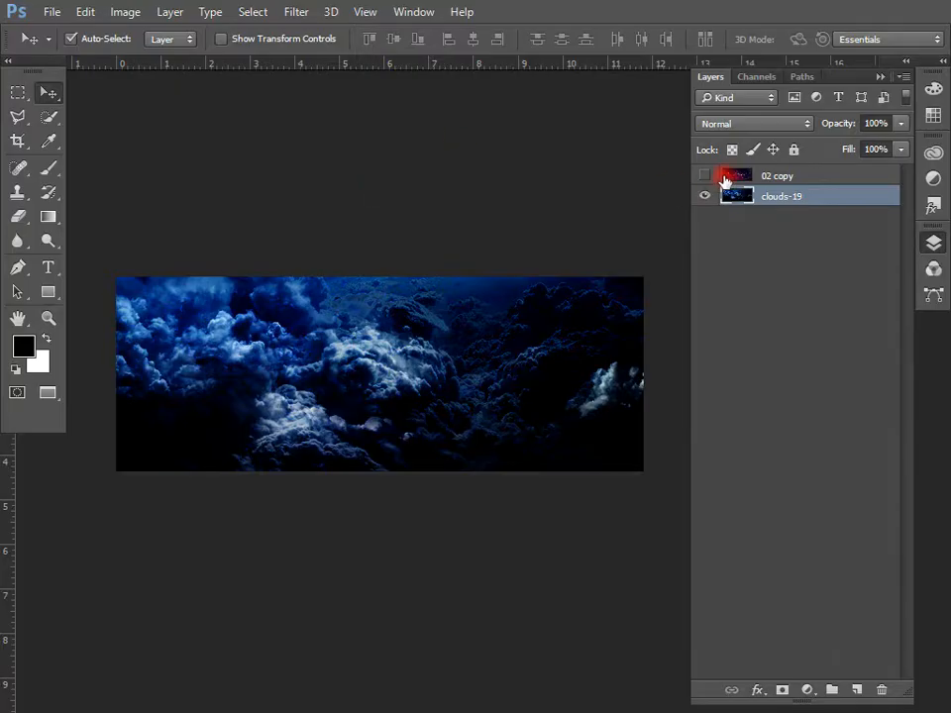
Show the 02 copy layer again and set its blend mode to Screen over the darkened clouds.
click(704, 175)
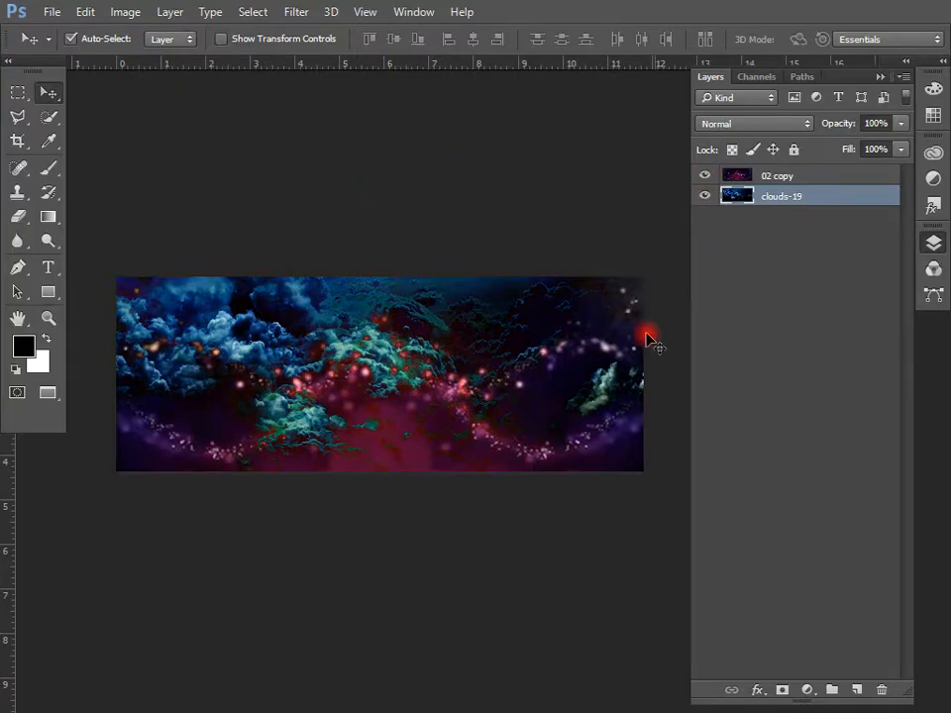
click(795, 175)
click(741, 125)
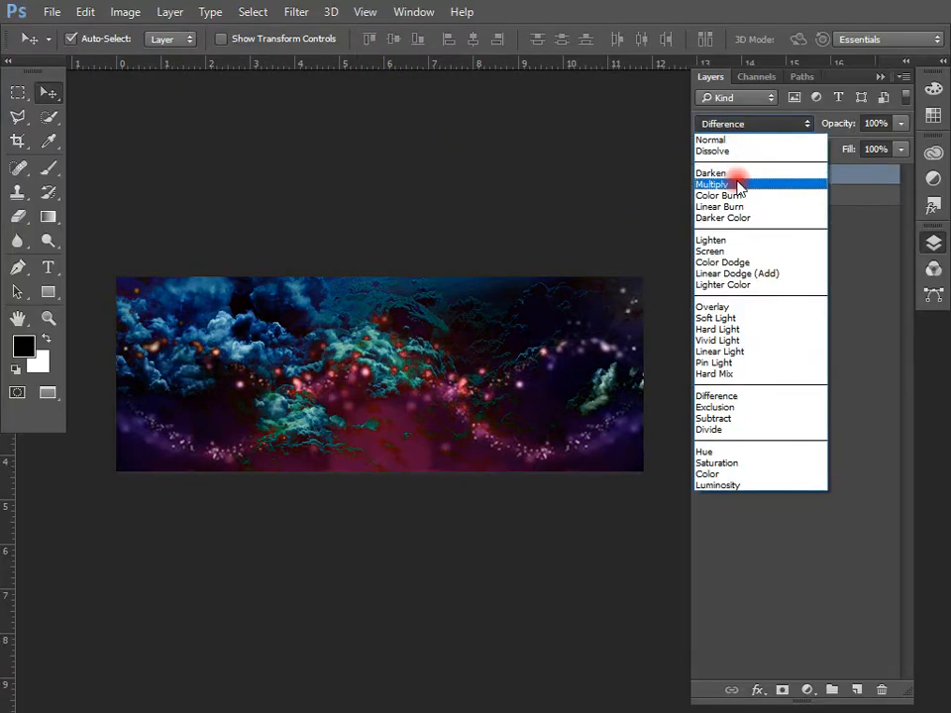
click(739, 181)
click(742, 127)
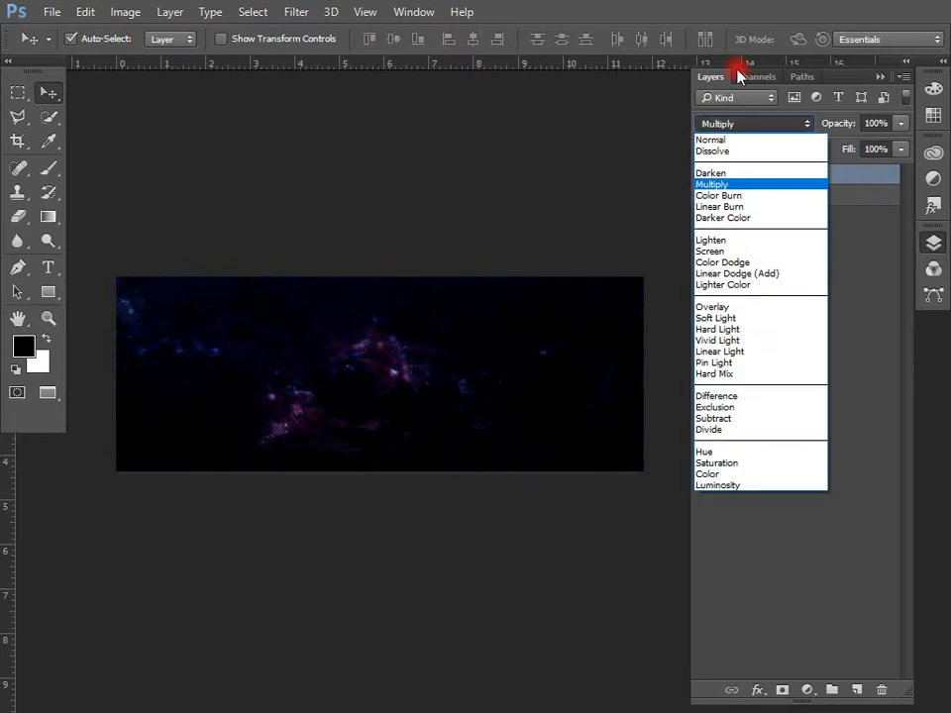
click(743, 139)
key(Down)
key(Down)
key(Down)
key(Down)
key(Down)
key(Down)
key(Down)
key(Down)
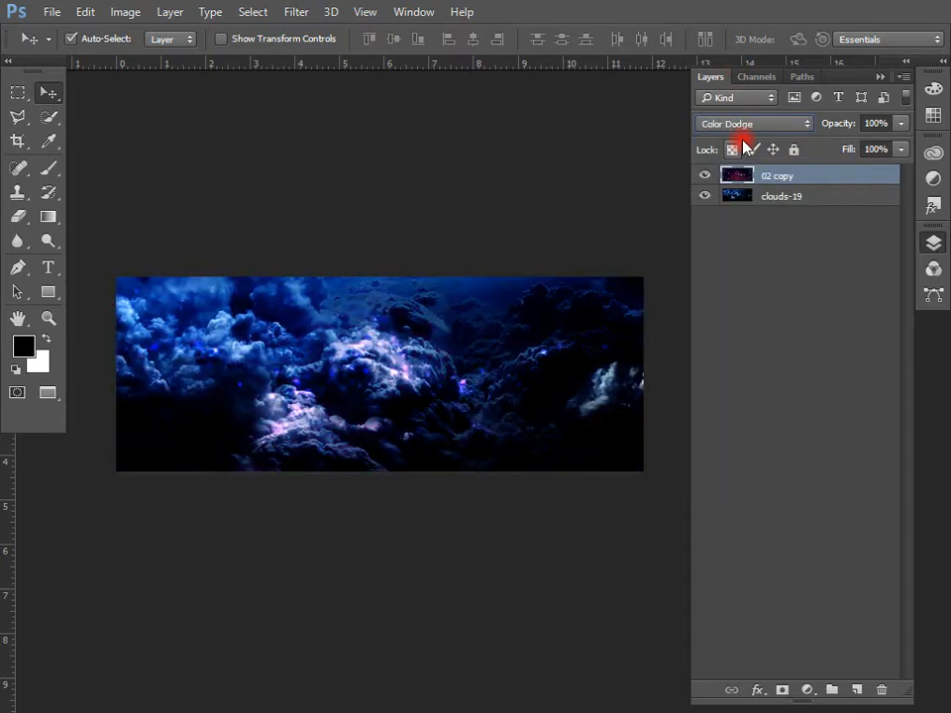
key(Up)
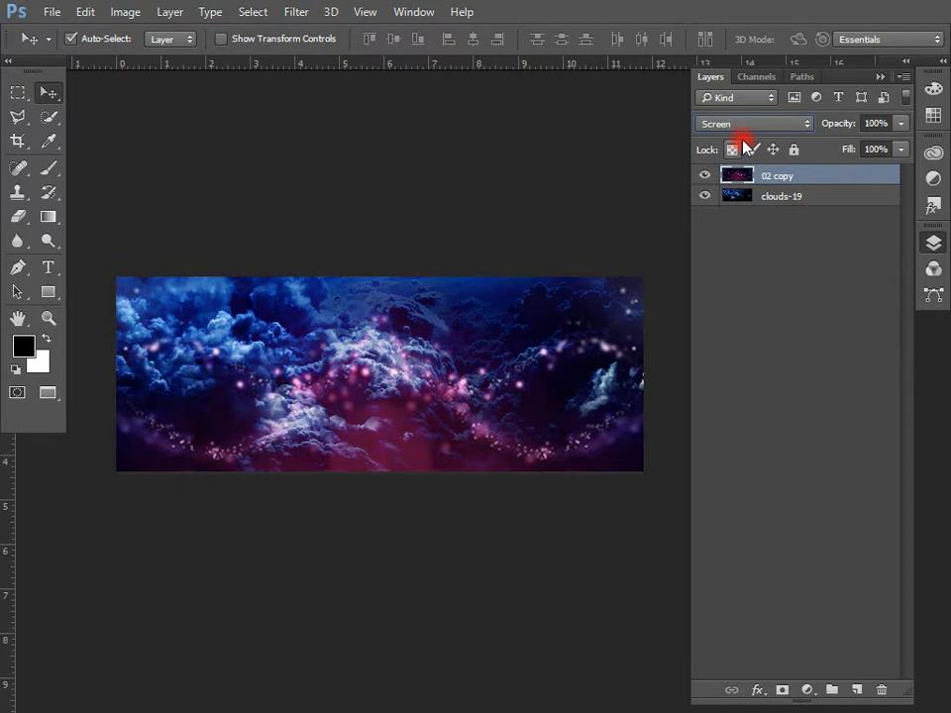
Merge the 02 copy and clouds-19 layers into a single layer.
key(ctrl+plus)
drag(372, 369, 586, 371)
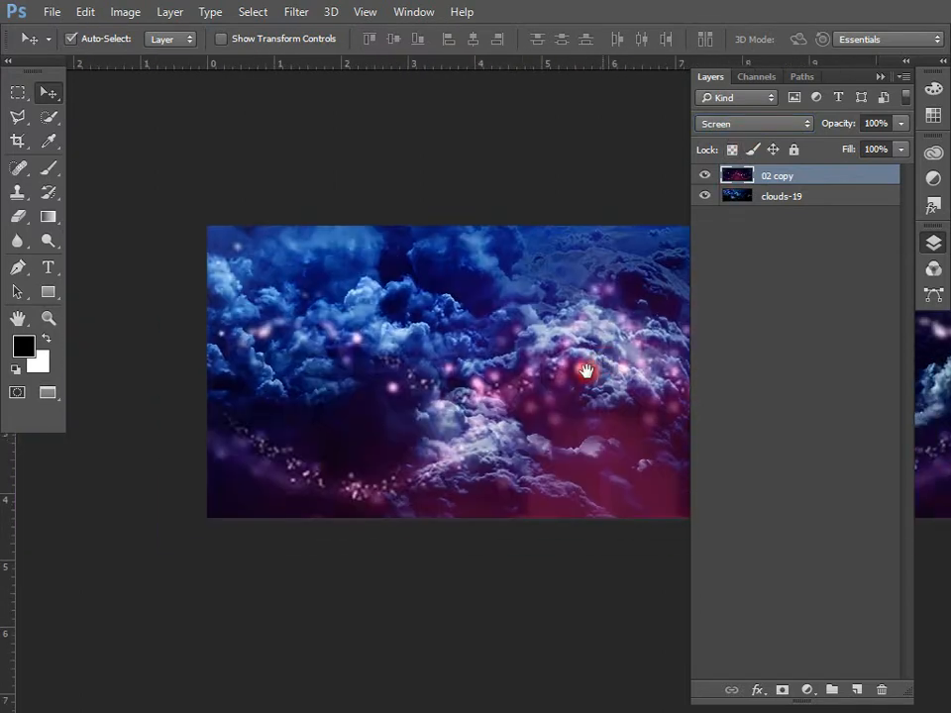
drag(371, 388, 235, 395)
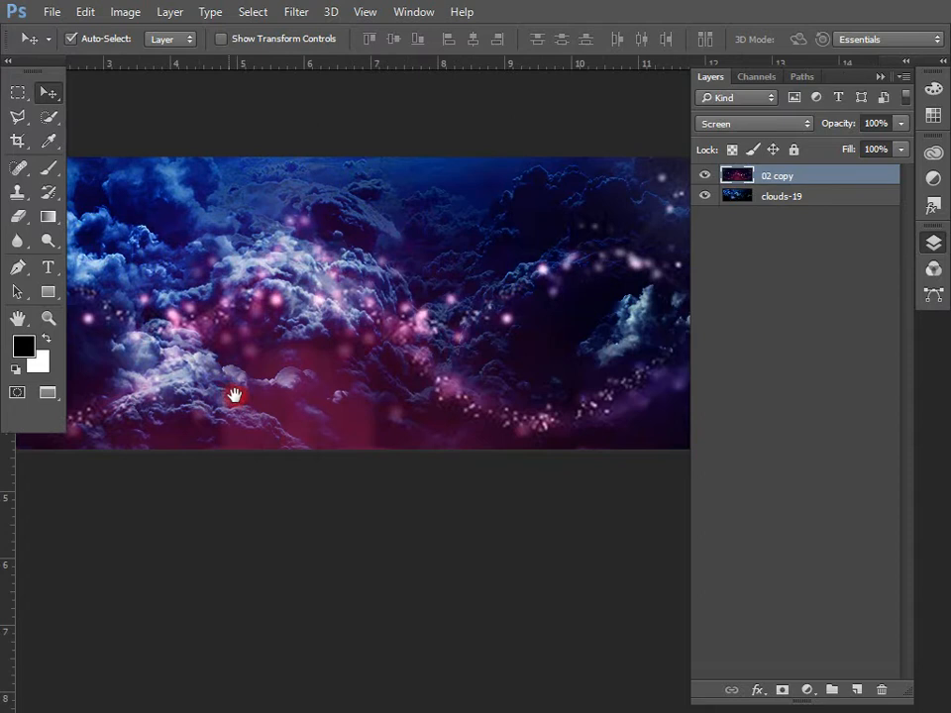
shift+click(781, 198)
key(ctrl+e)
drag(565, 442, 573, 534)
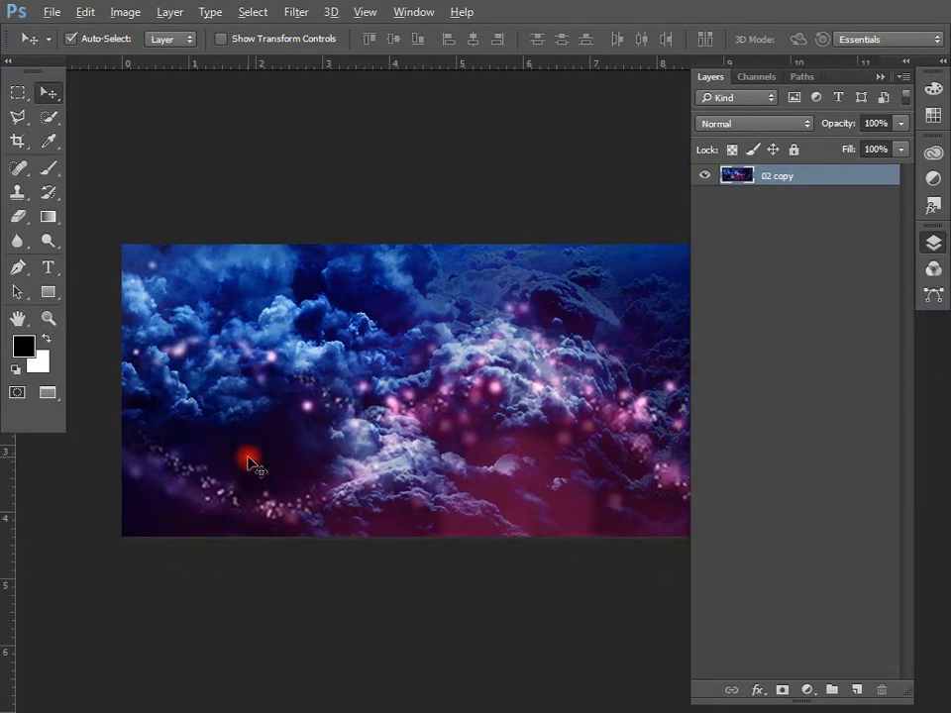
Place the pngtree-abstract-blue-light-effect image from the Downloads folder over the upper-left area of the banner.
key(alt+Tab)
drag(706, 461, 318, 276)
key(alt+Tab)
drag(461, 383, 235, 310)
key(Return)
drag(286, 408, 43, 485)
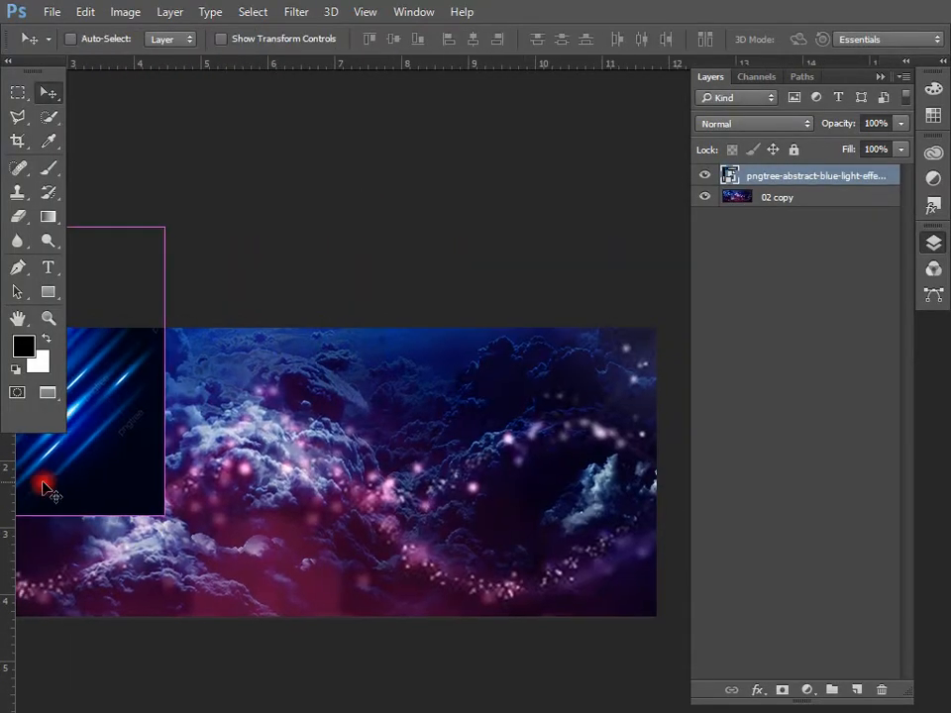
Duplicate the placed light-streak image onto the lower-right area of the banner.
key(ctrl+minus)
drag(165, 420, 487, 524)
drag(451, 491, 502, 452)
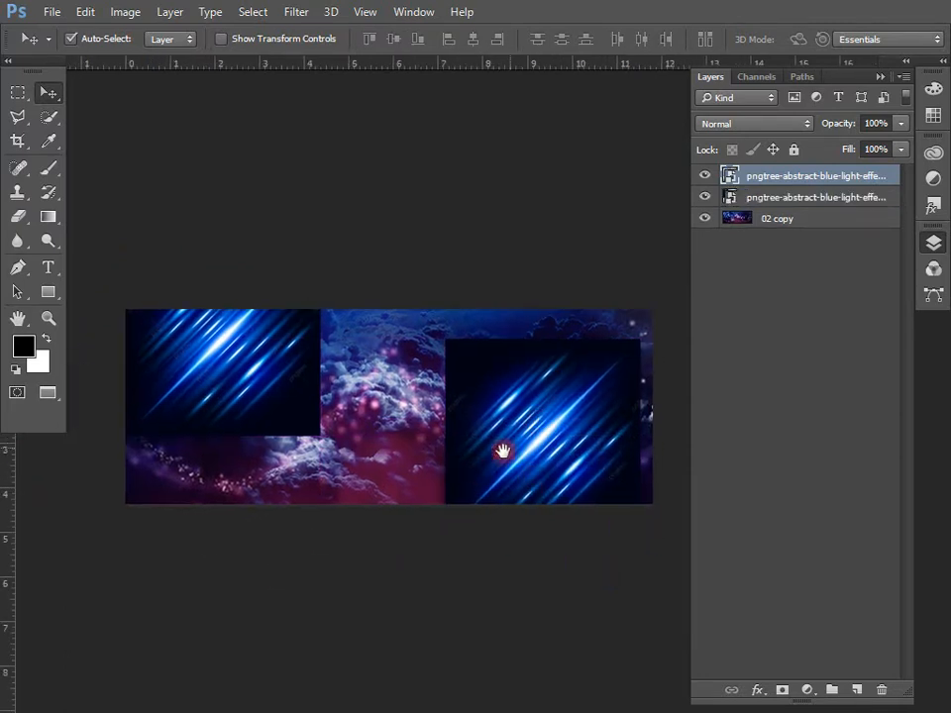
Rasterize both light-streak layers together.
shift+click(767, 198)
right_click(779, 203)
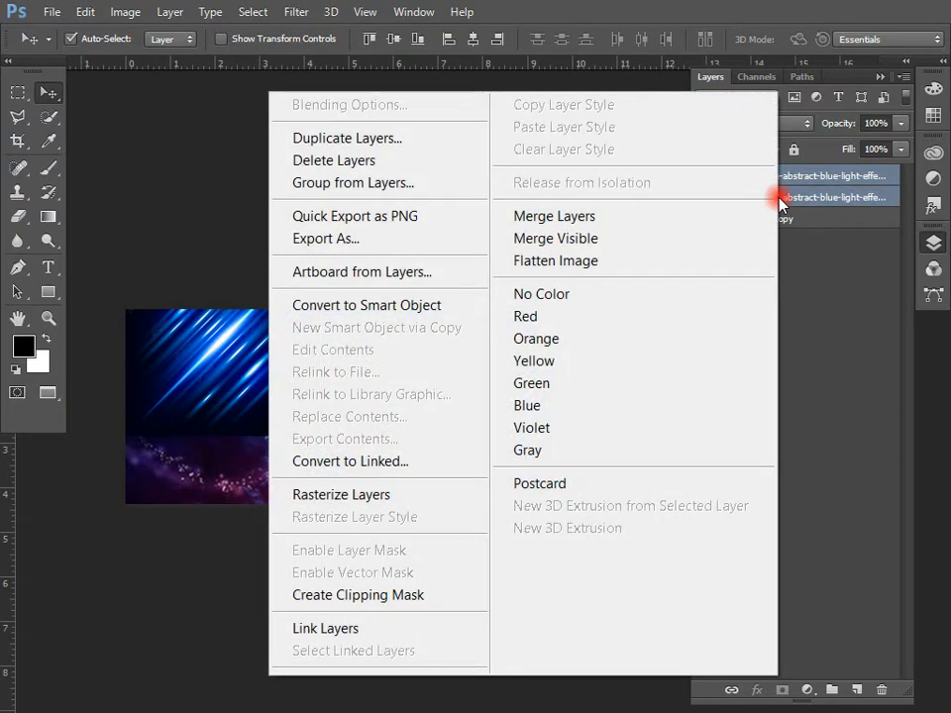
click(392, 495)
Try to erase the dark surround of the upper-left light-streak image using a Polygonal Lasso selection with a 100 px feather.
click(16, 116)
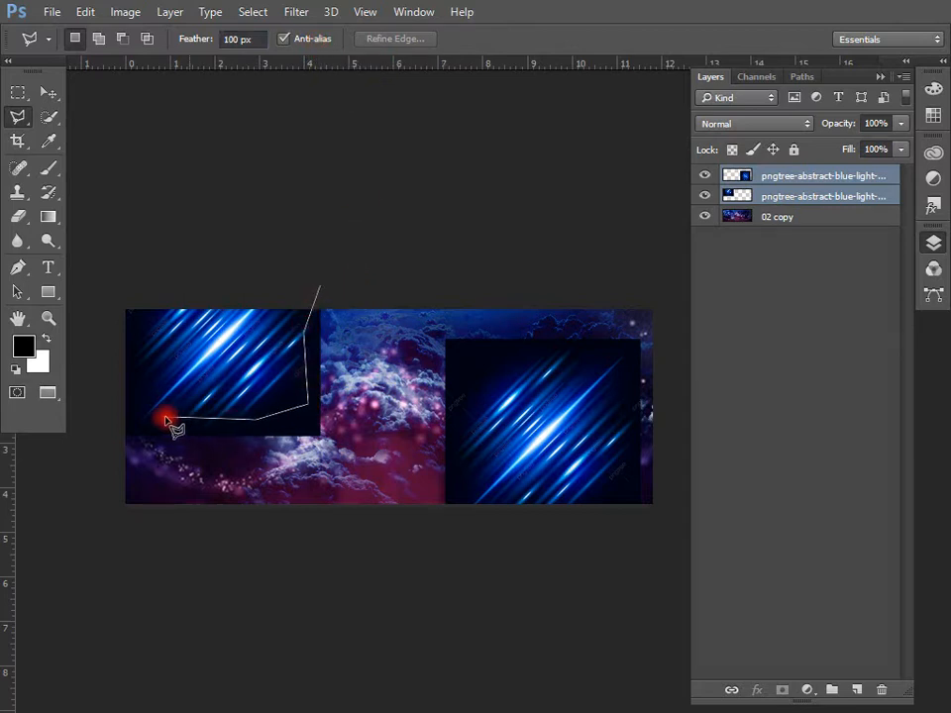
click(137, 379)
click(132, 271)
click(93, 264)
click(63, 424)
click(91, 499)
click(329, 514)
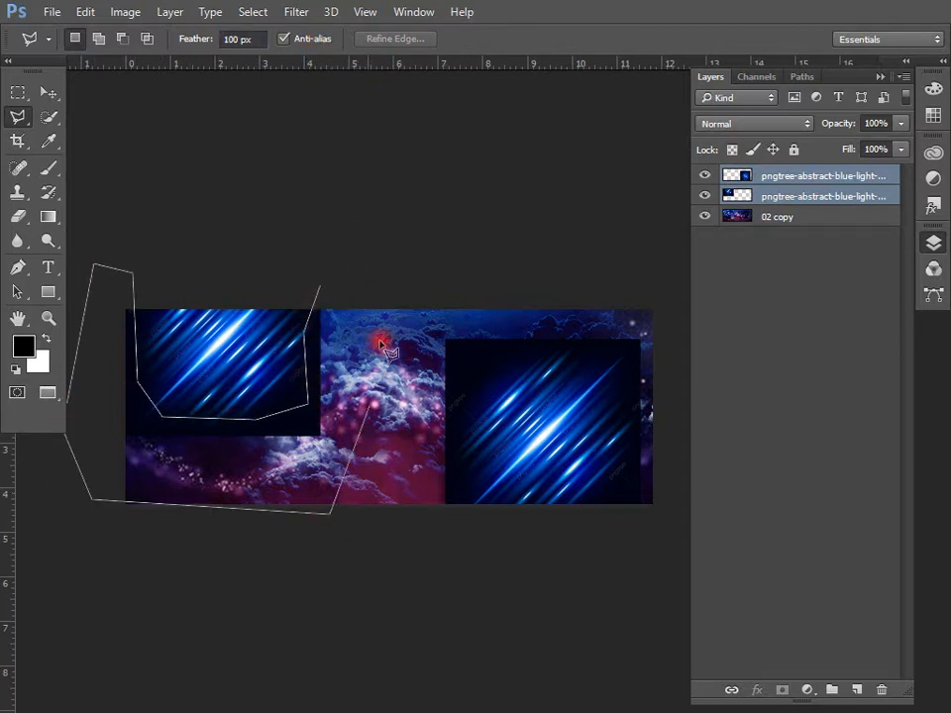
double_click(384, 250)
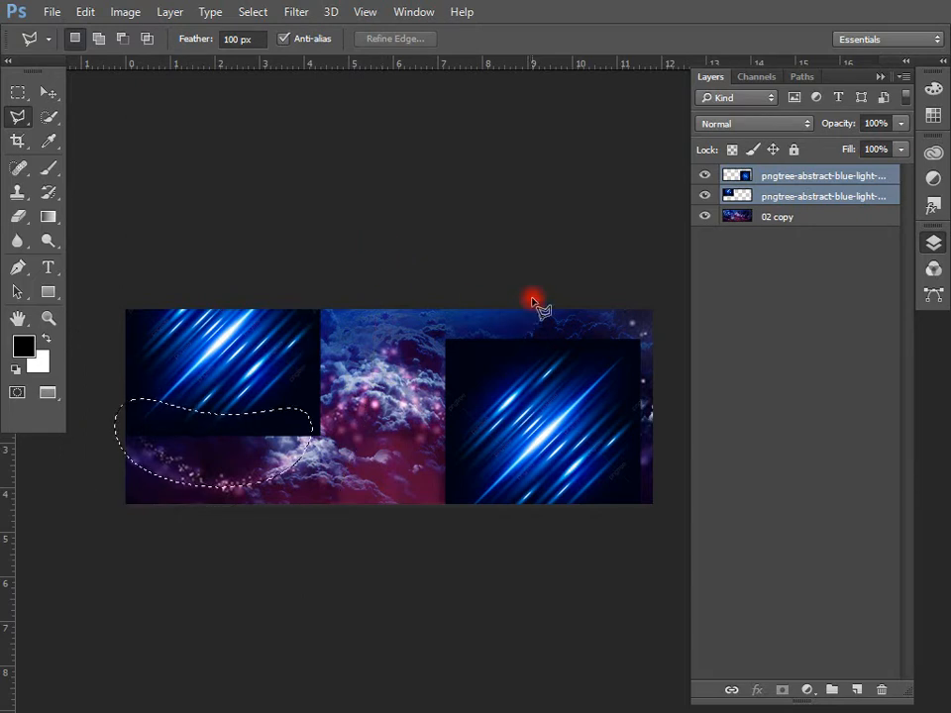
click(794, 196)
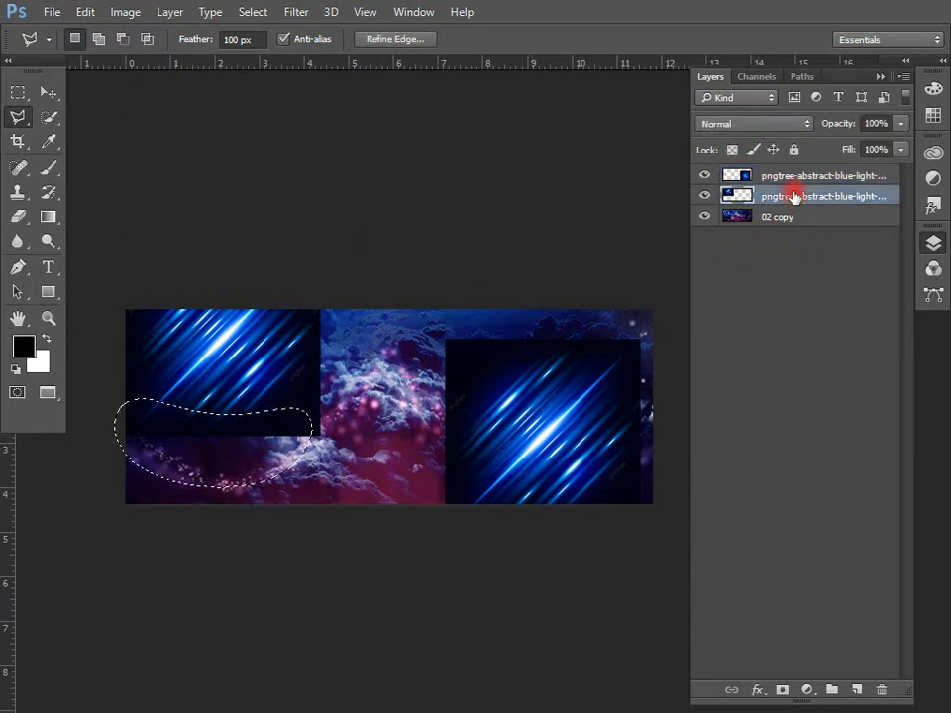
key(Delete)
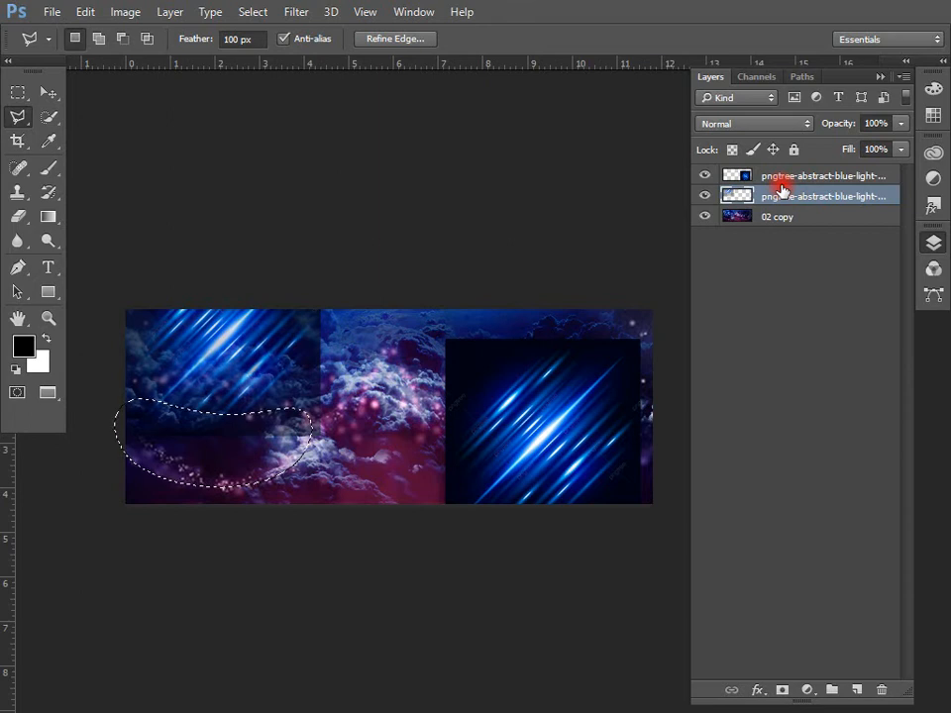
key(ctrl+d)
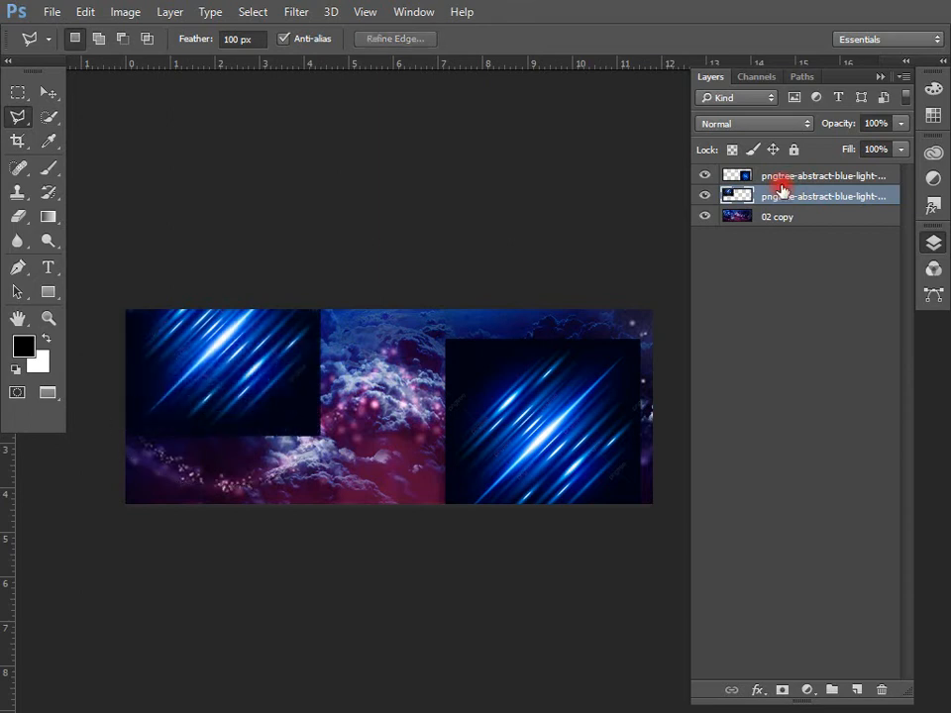
Outline the dark surround of the upper-left light-streak image with the Polygonal Lasso at 0 px feather, leaving the bright streaks out.
click(194, 38)
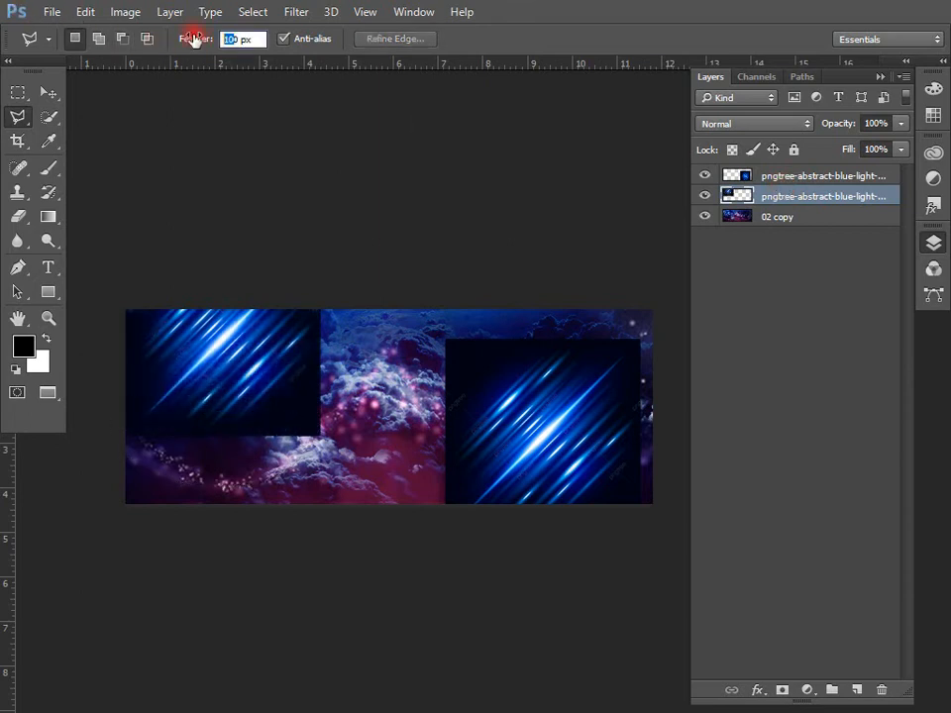
text(0)
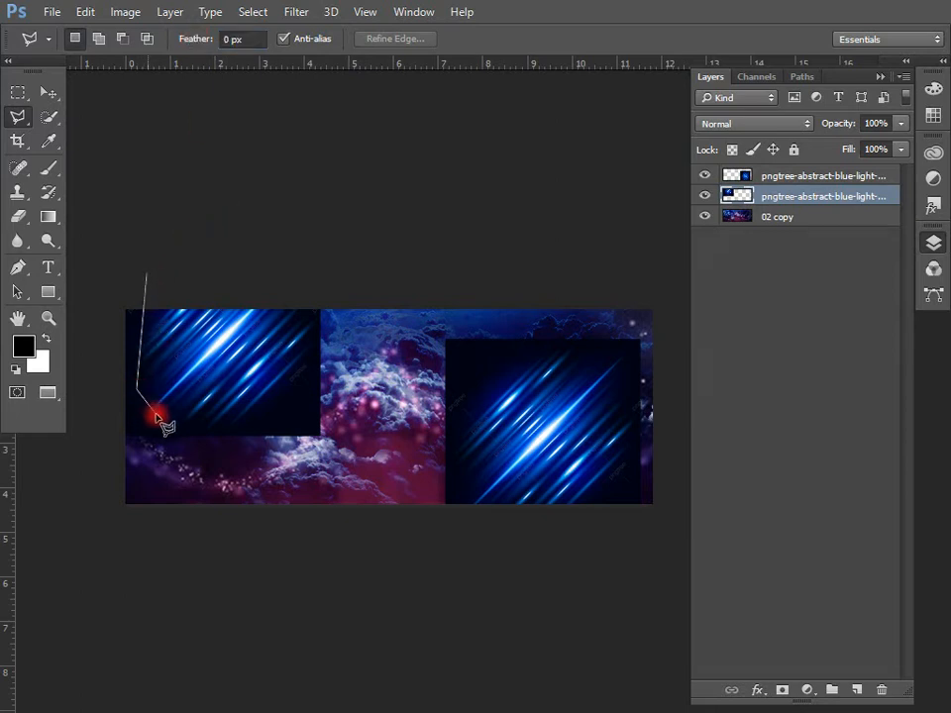
click(308, 345)
click(300, 300)
click(326, 264)
click(370, 280)
click(366, 466)
click(263, 519)
click(12, 498)
click(24, 365)
click(132, 212)
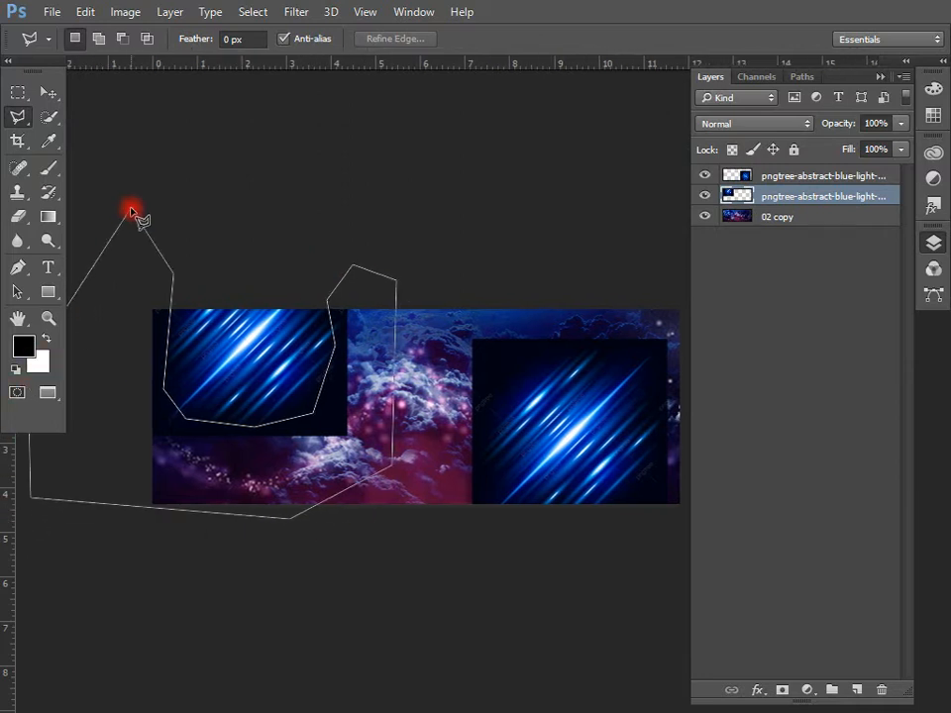
click(172, 275)
Feather the selection by 20 pixels, delete the dark surround from the upper-left light-streak layer and deselect.
key(shift+F6)
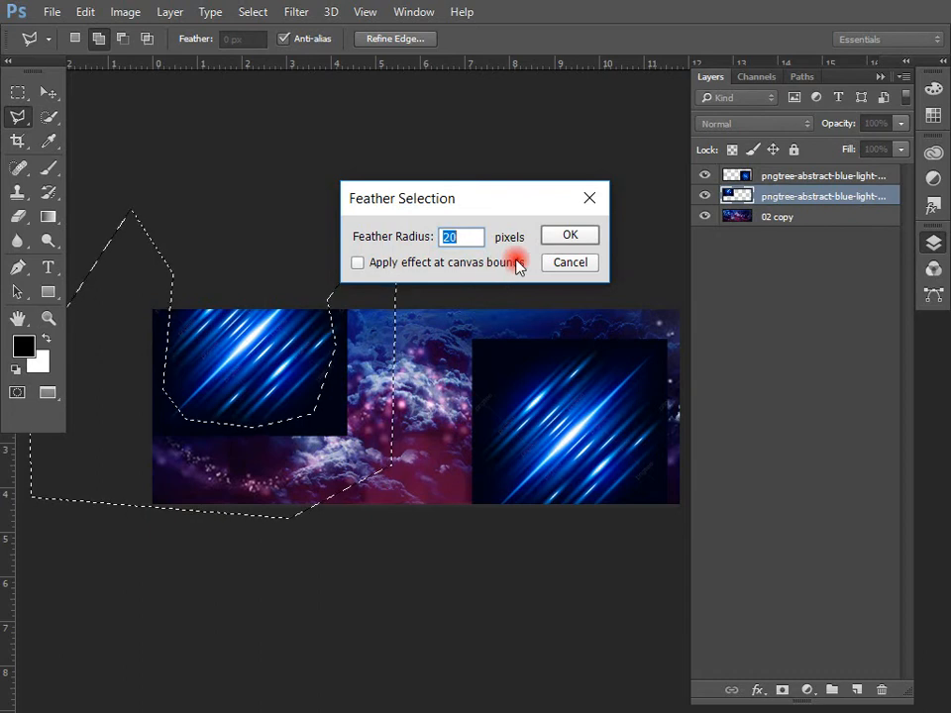
key(Return)
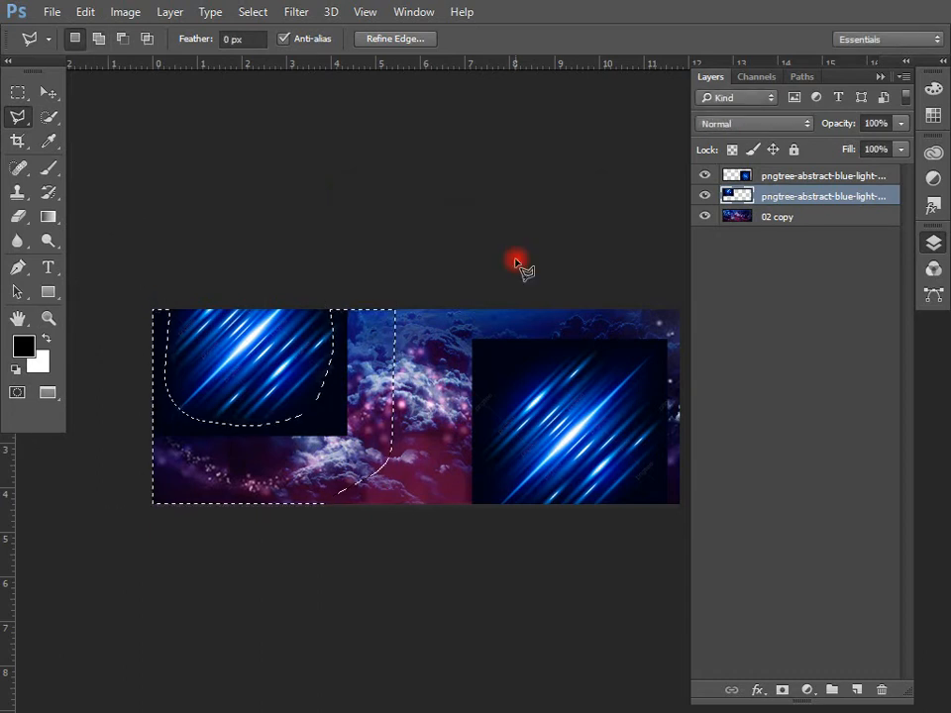
key(Delete)
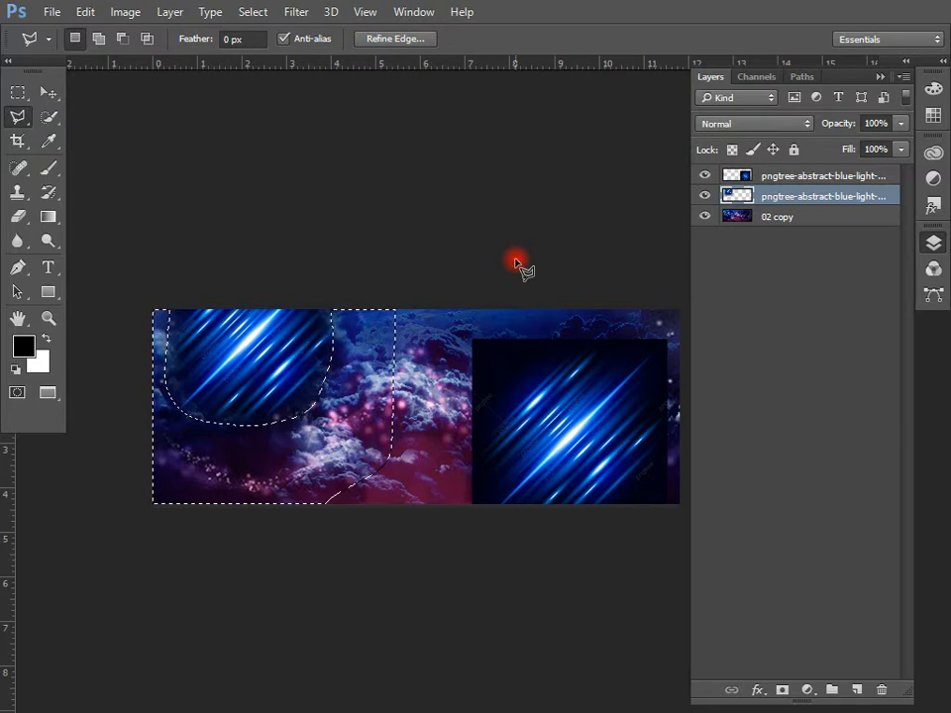
key(ctrl+d)
Set the blend mode of the upper-left light-streak layer to Lighten.
key(v)
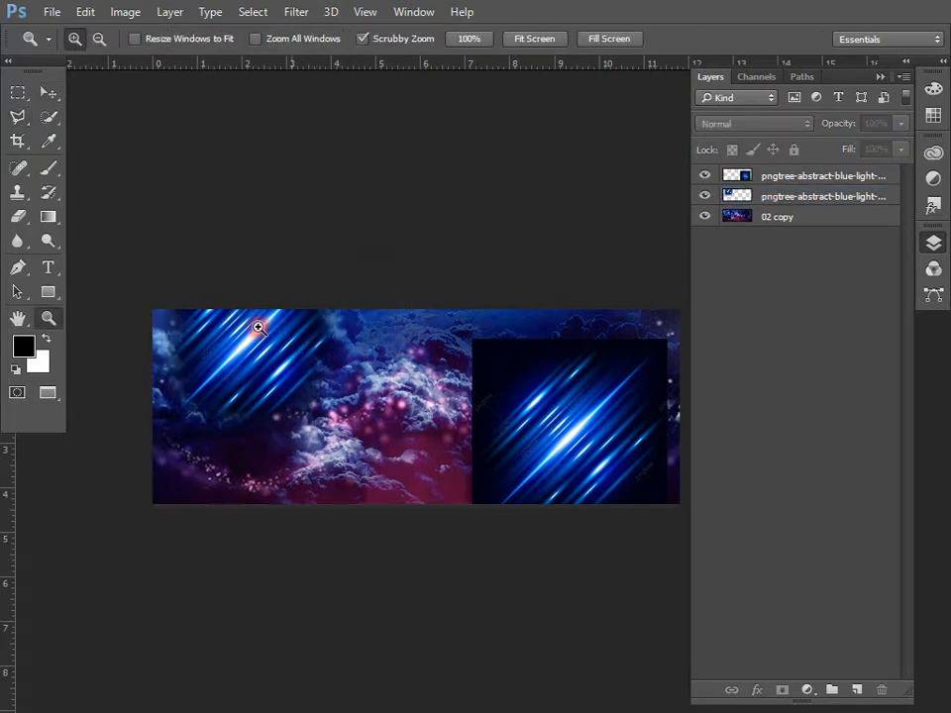
drag(261, 333, 331, 450)
drag(207, 464, 332, 444)
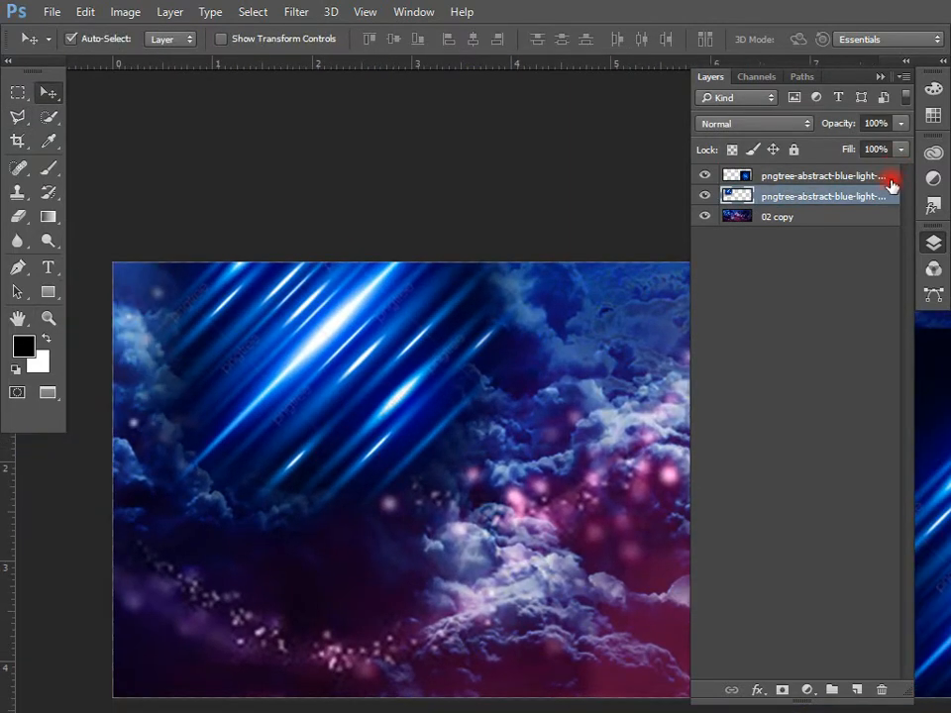
click(782, 128)
click(739, 148)
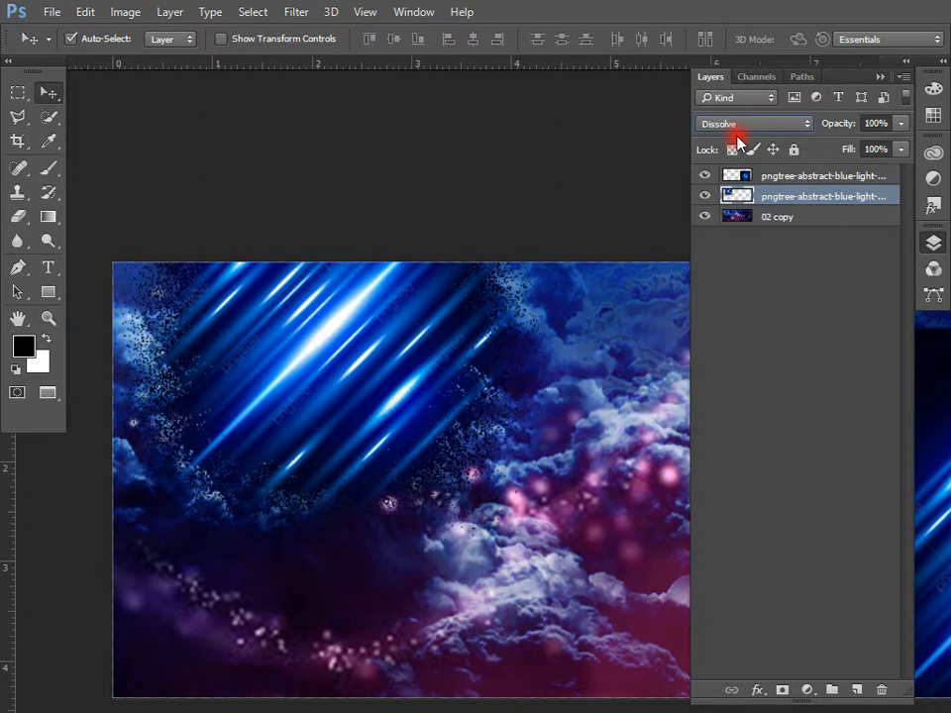
key(Down)
key(Down)
key(Down)
key(Down)
key(Down)
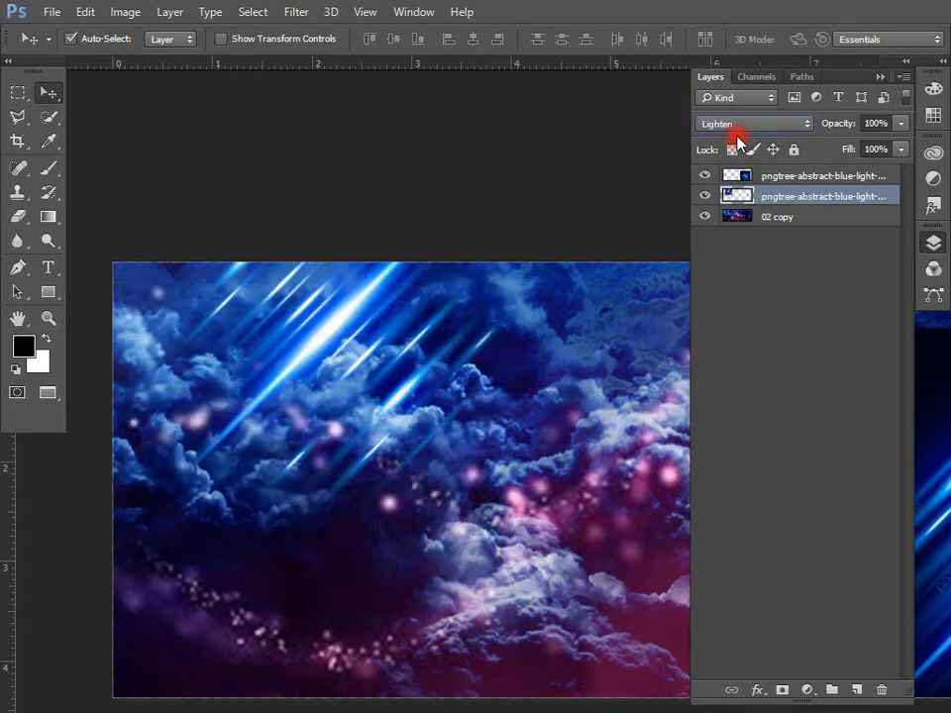
key(Down)
Delete the unblended streak image on the banner's right and replace it with a duplicate of the trimmed Lighten layer.
key(ctrl+minus)
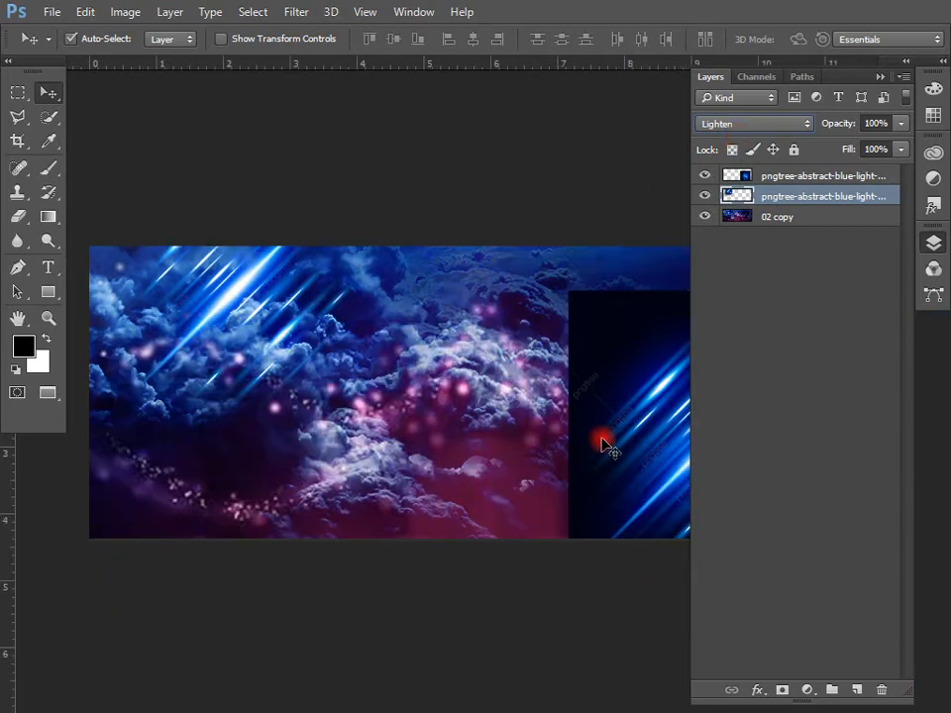
click(602, 442)
key(Delete)
drag(212, 305, 585, 387)
key(ctrl+minus)
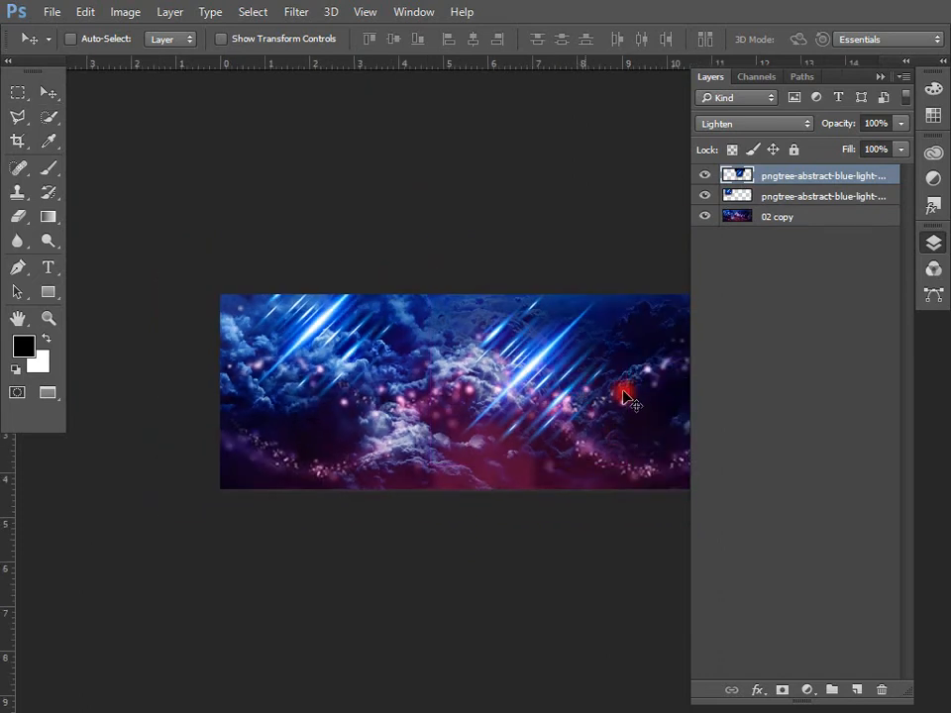
Rotate the duplicated light streaks to slant the opposite way and move them to the banner's lower-right area.
key(ctrl+t)
mouse_move(626, 241)
mouse_down()
mouse_move(689, 395)
mouse_move(601, 471)
mouse_up()
drag(538, 368, 656, 468)
drag(657, 626, 543, 605)
drag(657, 442, 664, 426)
key(Return)
Set the Polygonal Lasso feather to 70 px for softening the lower-right light streaks.
key(z)
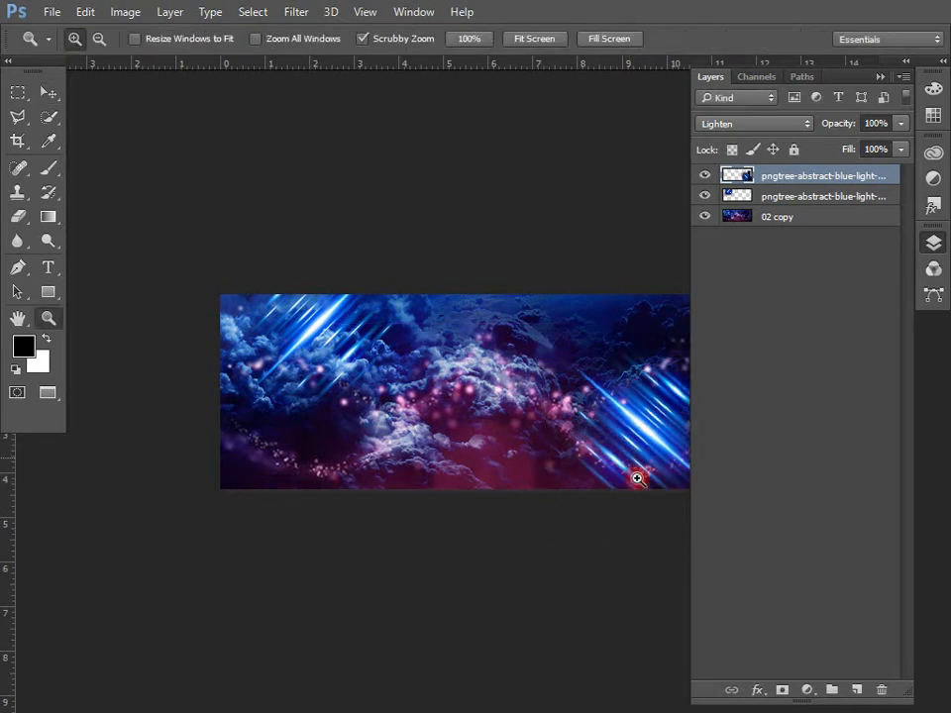
drag(637, 477, 692, 607)
drag(577, 529, 389, 564)
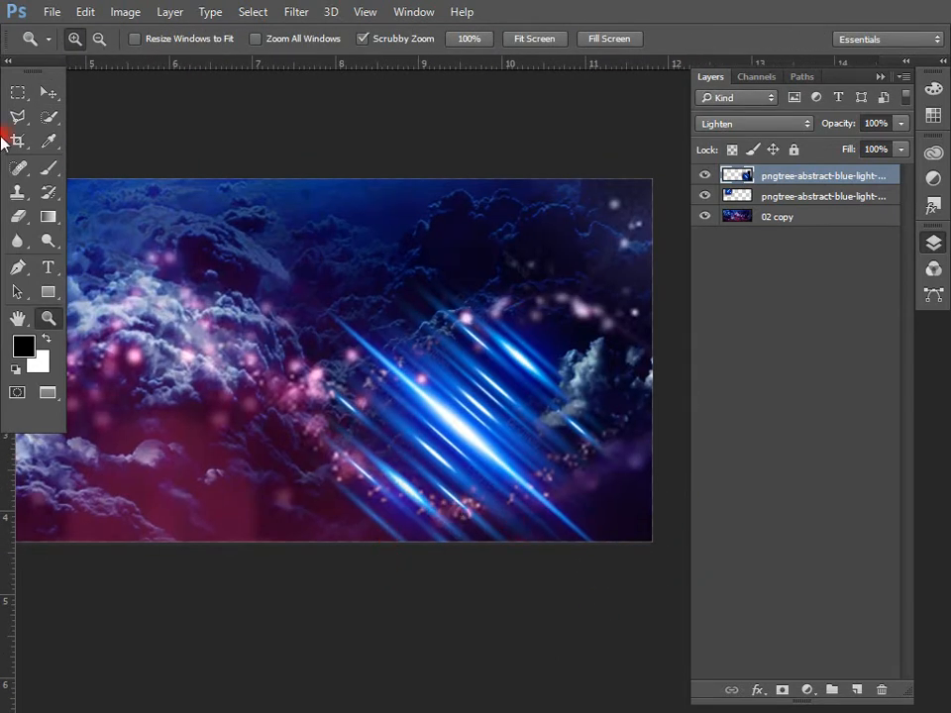
key(v)
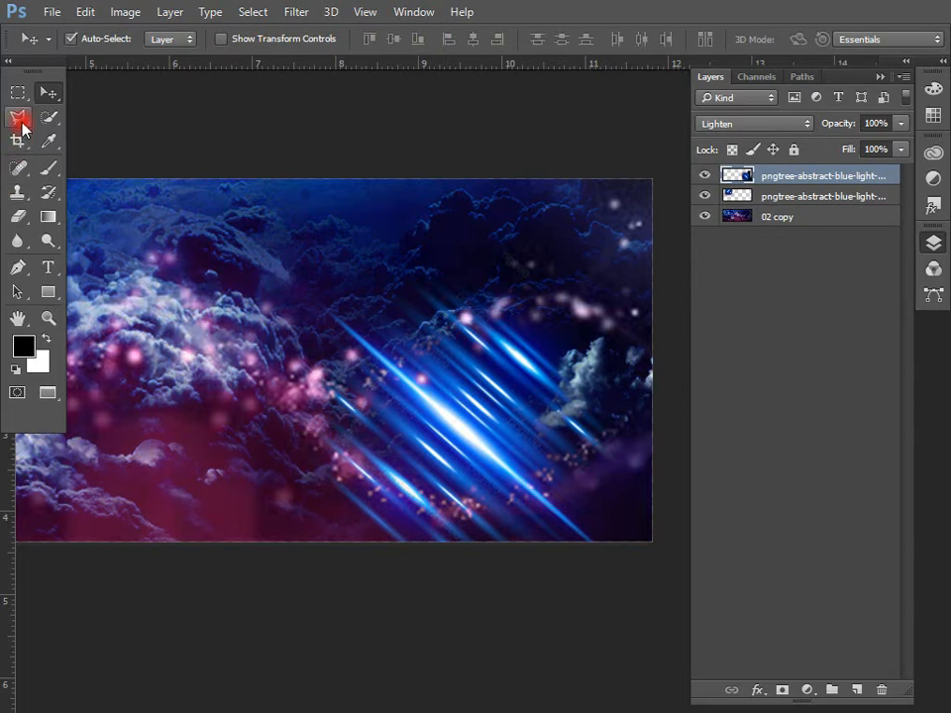
click(19, 118)
key(Left)
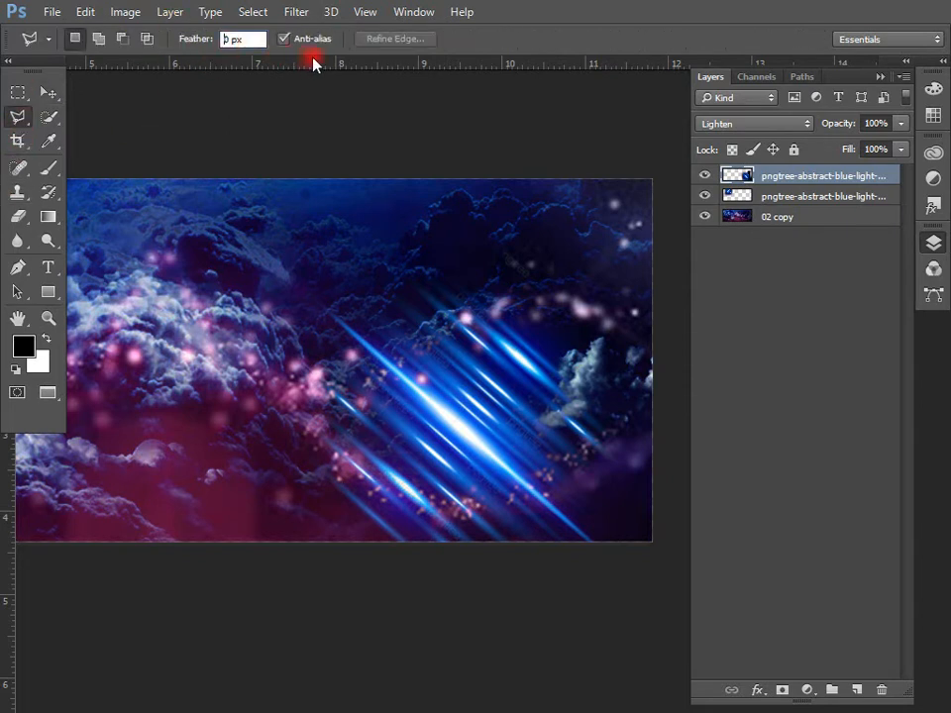
text(1)
key(BackSpace)
text(7)
key(Return)
Select the lower-left part of the rotated light streaks, delete it twice to fade them out, and deselect.
click(346, 367)
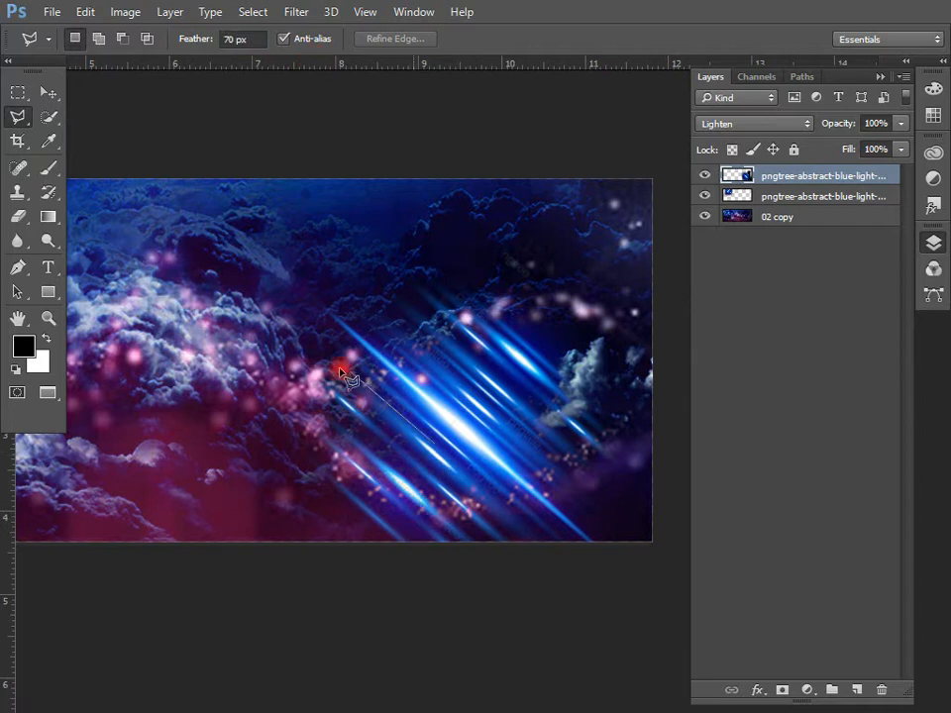
click(270, 310)
click(270, 485)
click(348, 619)
click(532, 657)
click(608, 643)
double_click(589, 558)
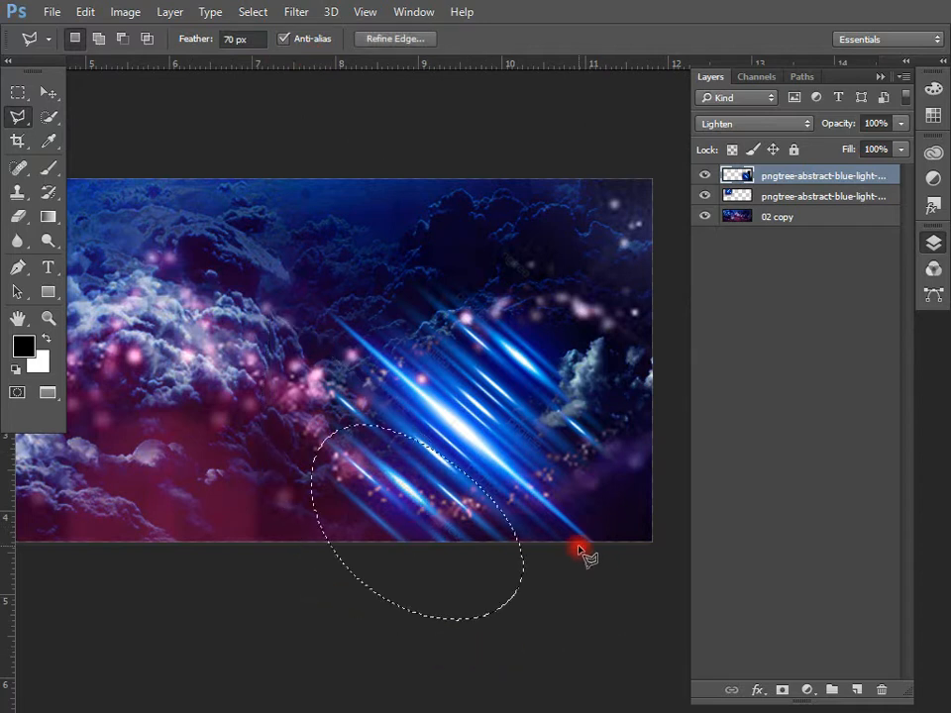
key(Delete)
key(Delete)
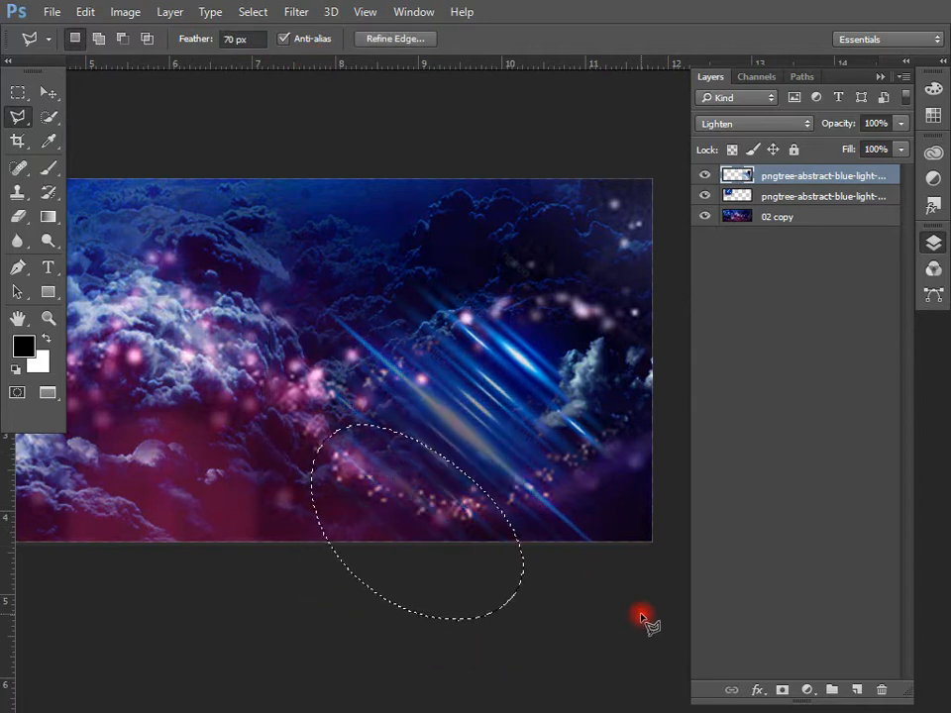
key(ctrl+d)
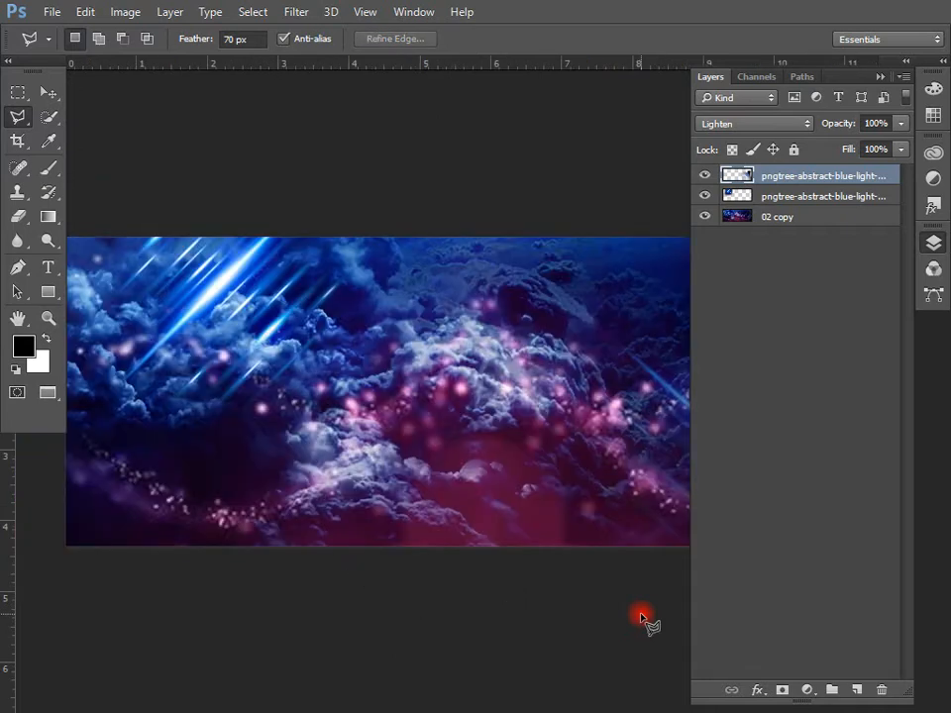
Merge both light-streak layers with the 02 copy layer into a single layer.
key(v)
drag(536, 531, 257, 542)
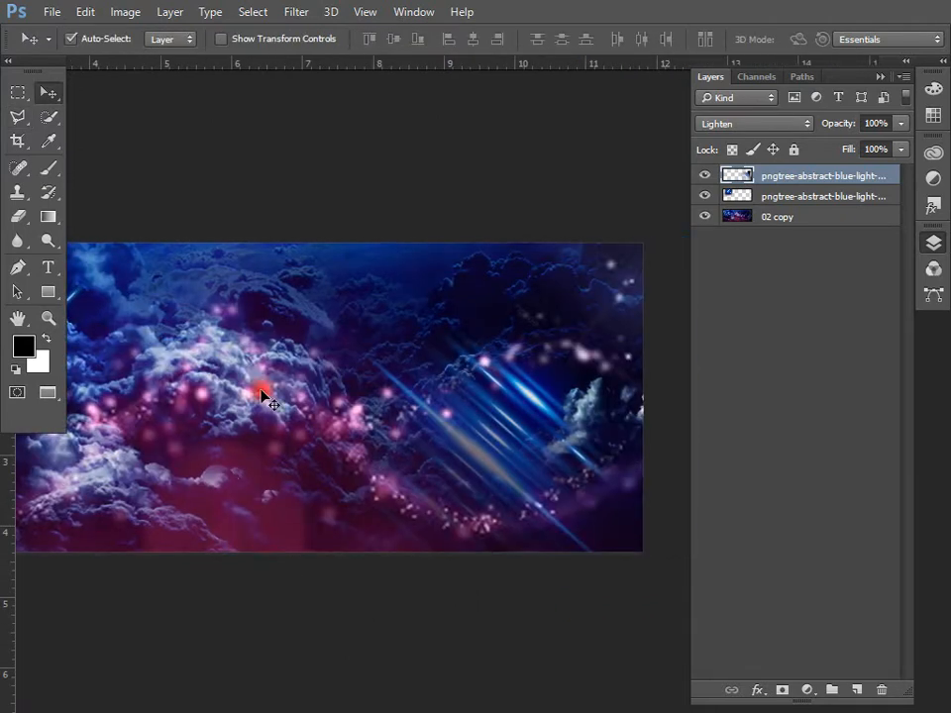
drag(252, 481, 711, 312)
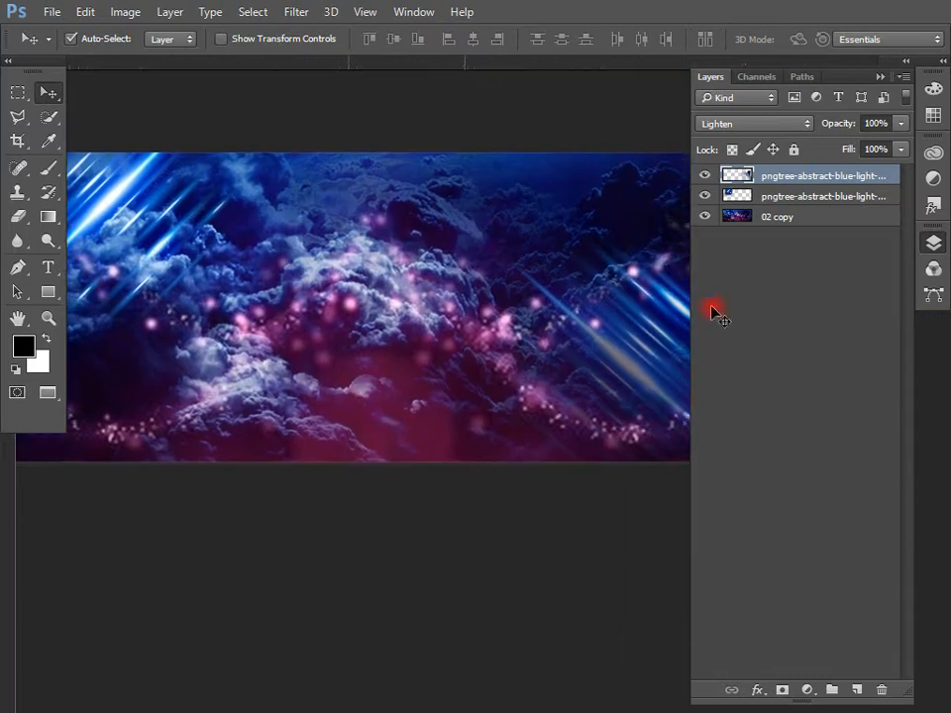
shift+click(768, 210)
key(ctrl+e)
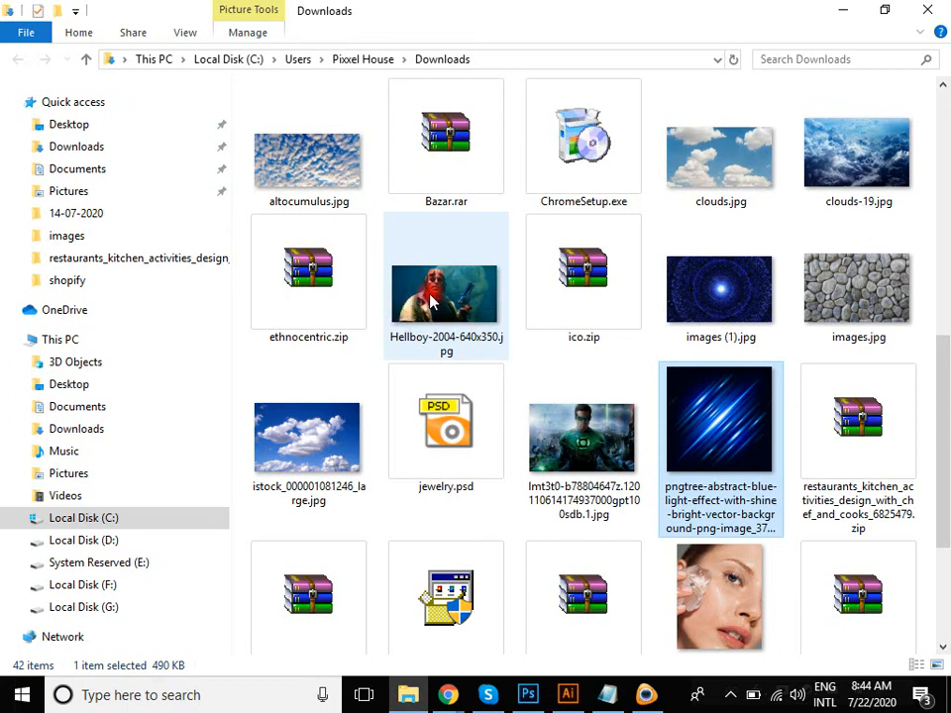
Place the Green Lantern picture from the Downloads folder into the banner as a new layer above the background.
drag(581, 436, 515, 327)
key(Return)
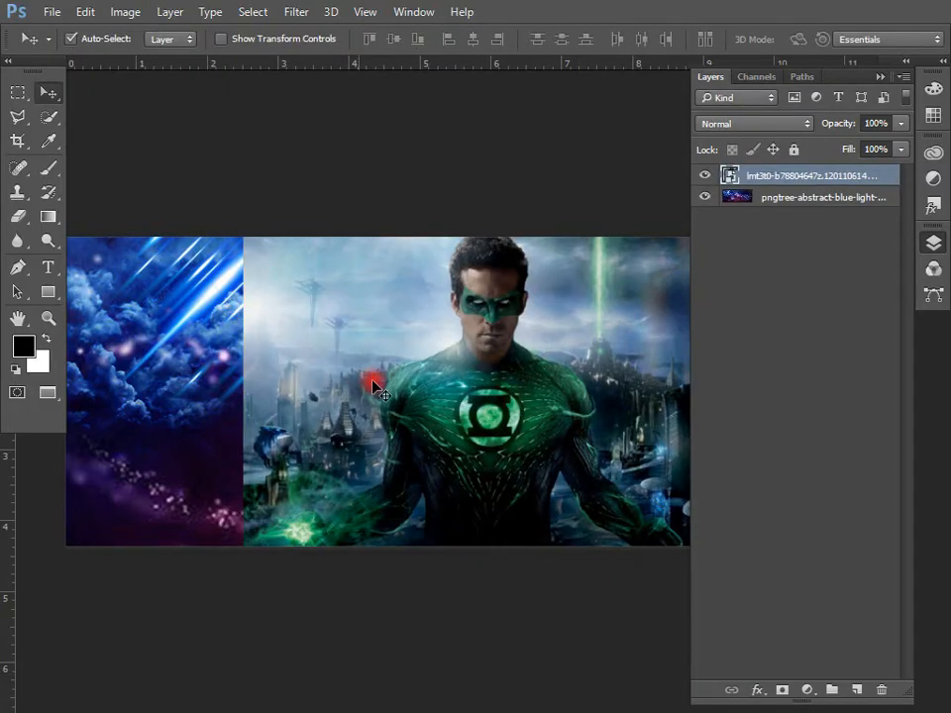
scroll(449, 398, down, 1)
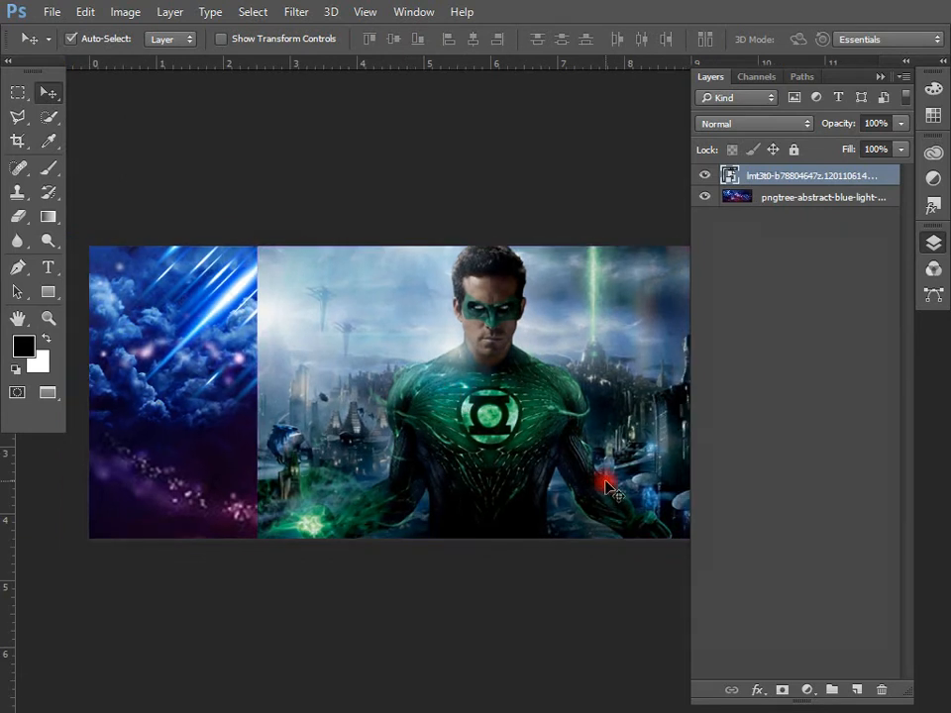
drag(519, 490, 378, 496)
Set the Polygonal Lasso feather to 0 px and start outlining the character along the top of the hair.
click(18, 116)
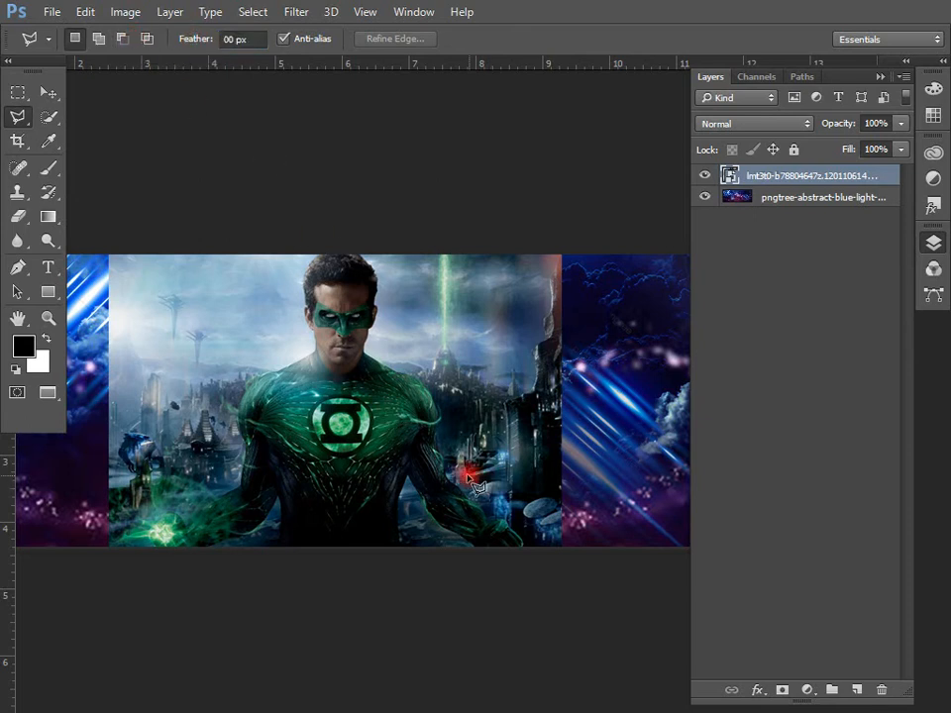
key(z)
drag(376, 352, 471, 541)
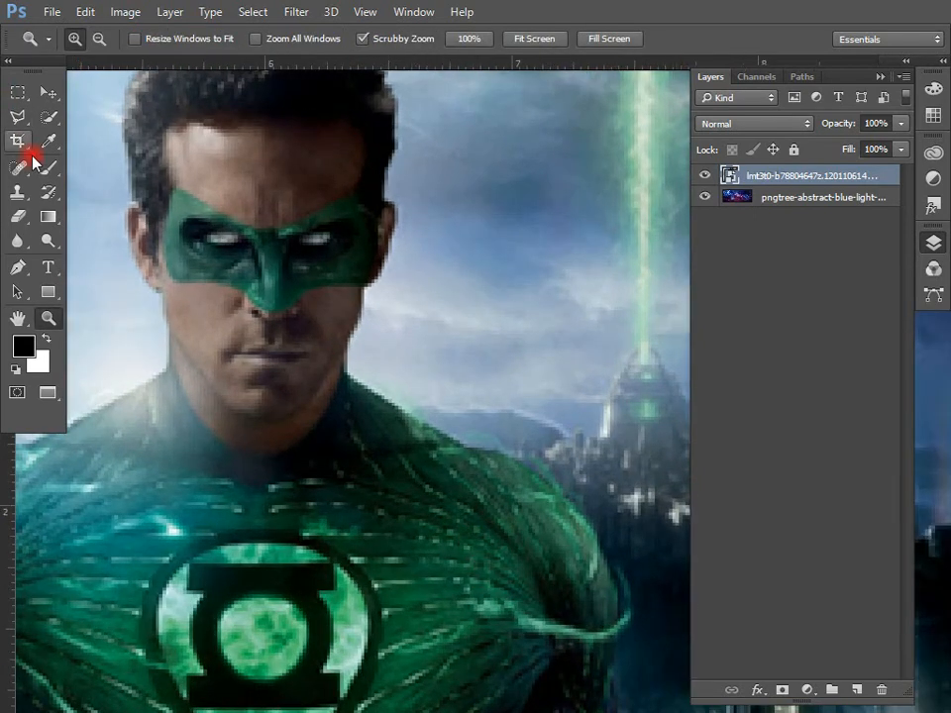
click(18, 117)
drag(234, 244, 364, 423)
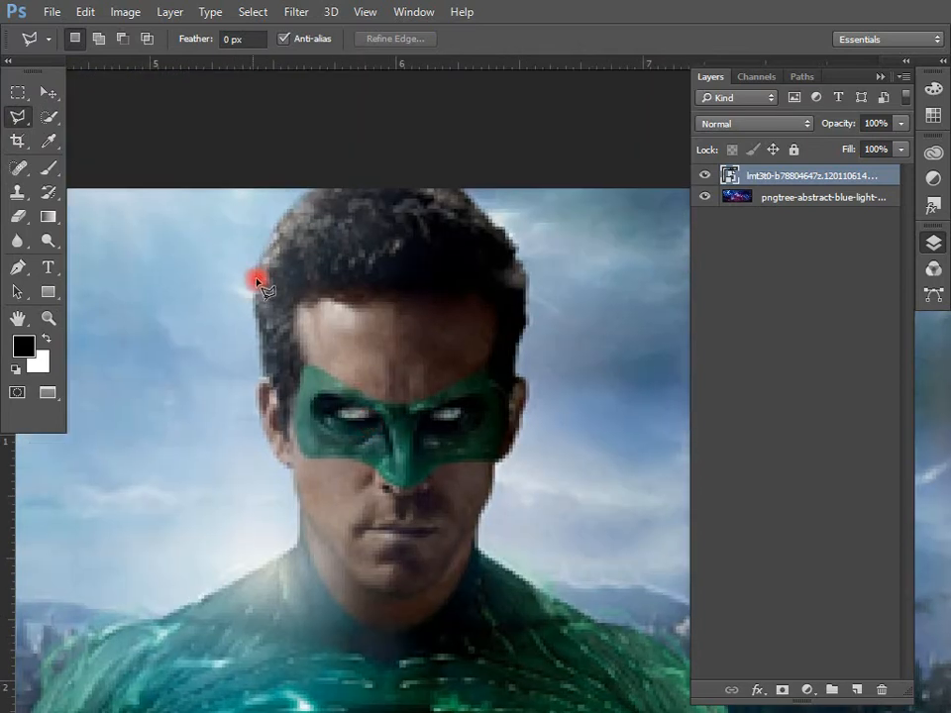
click(274, 228)
click(310, 198)
click(414, 191)
click(461, 192)
click(503, 237)
click(521, 278)
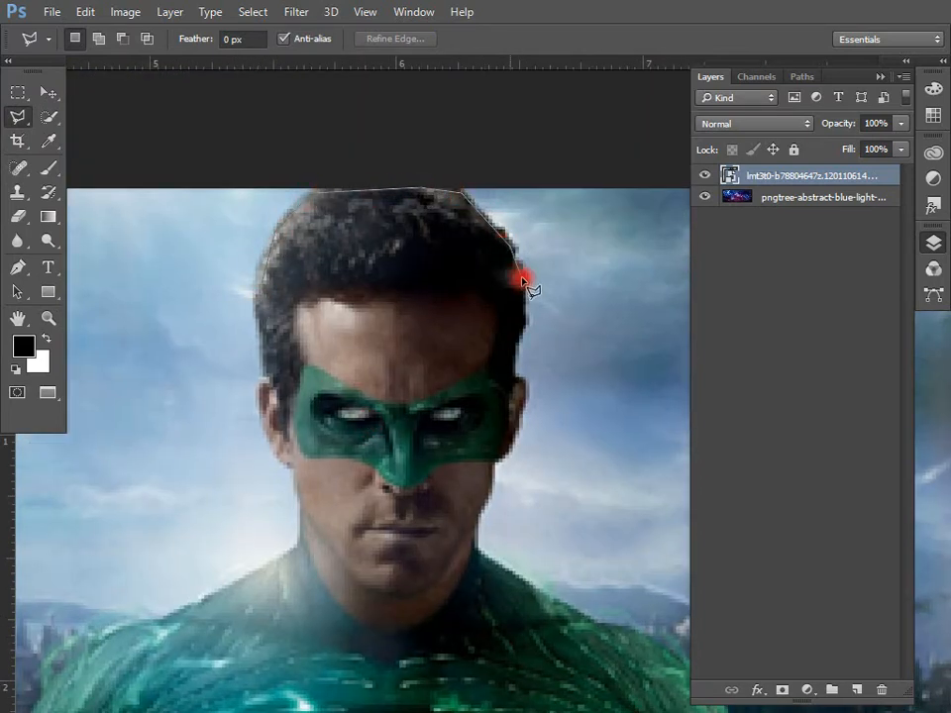
Continue the lasso outline down the image-right side of the face, past the ear and jaw to the neck.
click(523, 307)
click(514, 374)
click(513, 439)
click(497, 477)
click(487, 497)
click(474, 526)
click(476, 561)
Extend the lasso outline along the image-right shoulder and down the arm to the hand.
mouse_move(524, 591)
mouse_down()
mouse_move(288, 348)
mouse_move(266, 245)
mouse_up()
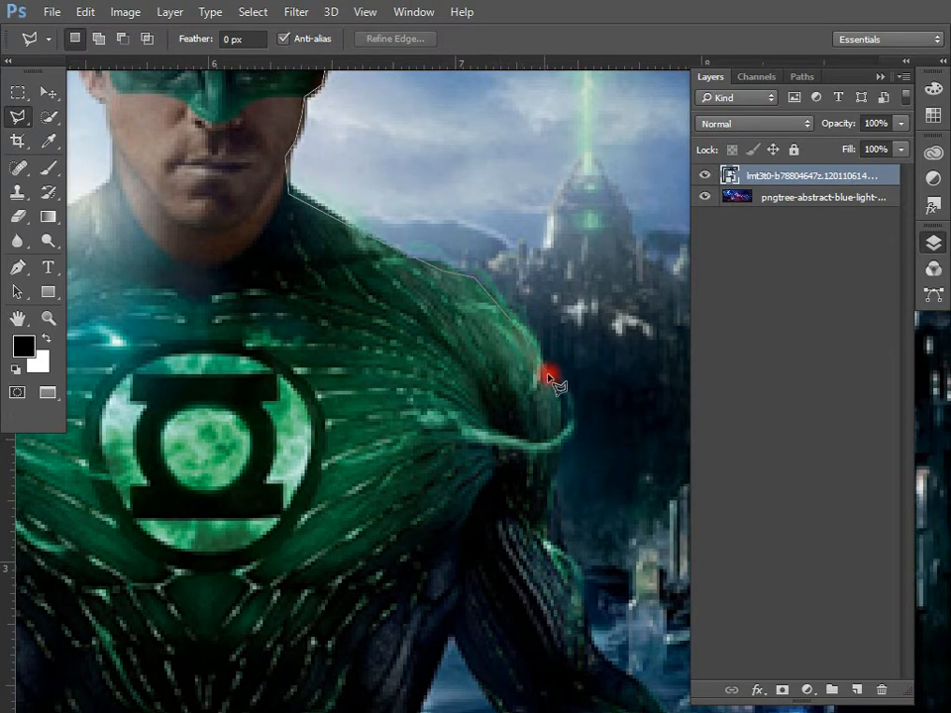
click(561, 429)
click(554, 475)
drag(549, 558, 386, 230)
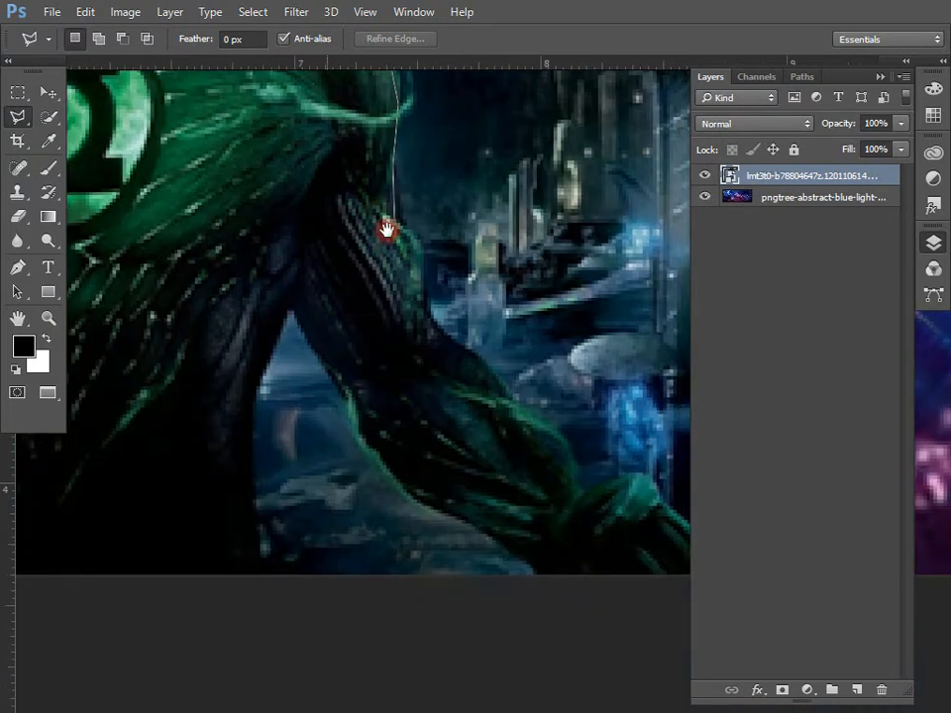
click(421, 315)
click(592, 491)
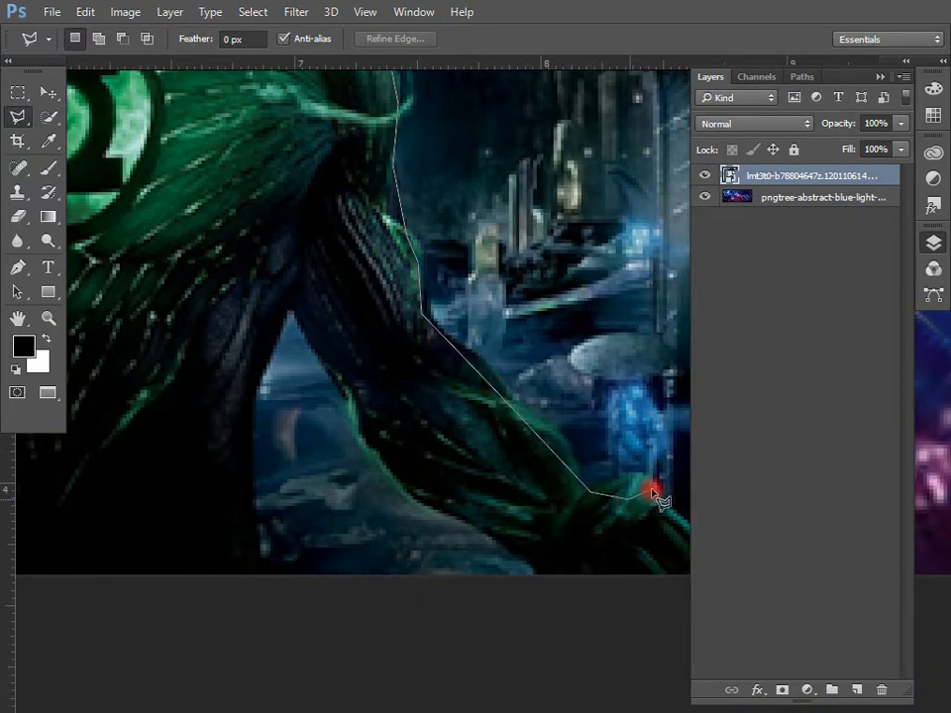
Carry the lasso outline beneath the picture's lower edge and around the glowing green fist.
click(795, 689)
click(424, 707)
mouse_move(23, 593)
mouse_down()
mouse_move(691, 606)
mouse_move(682, 582)
mouse_up()
click(166, 606)
click(87, 607)
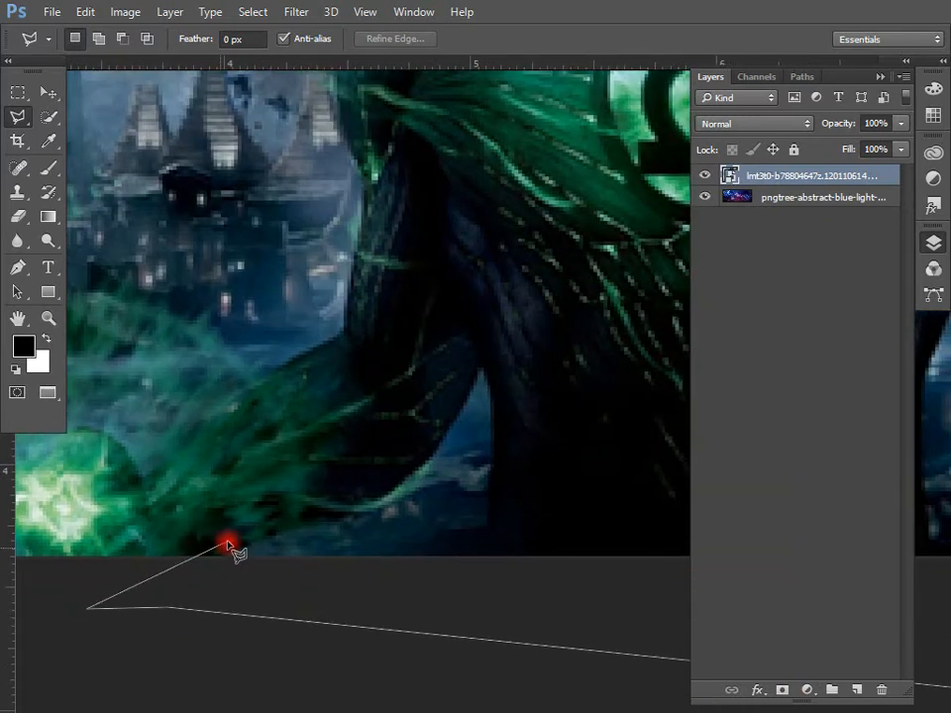
mouse_move(164, 500)
mouse_down()
mouse_move(623, 533)
mouse_move(556, 546)
mouse_up()
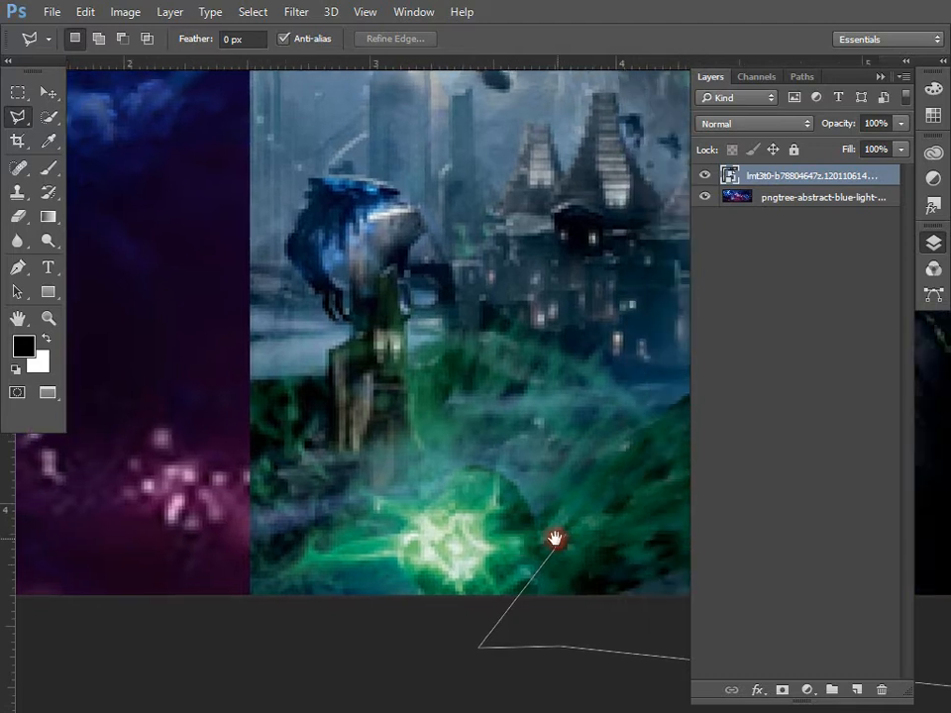
click(401, 553)
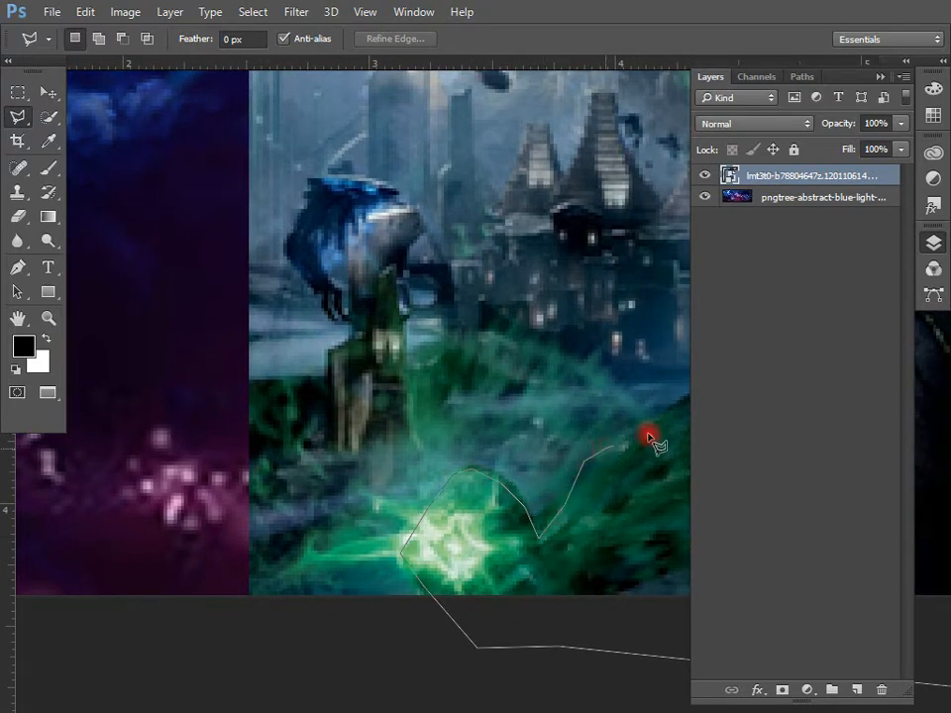
Trace the image-left forearm, upper arm and shoulder up to the base of the neck.
drag(648, 439, 239, 505)
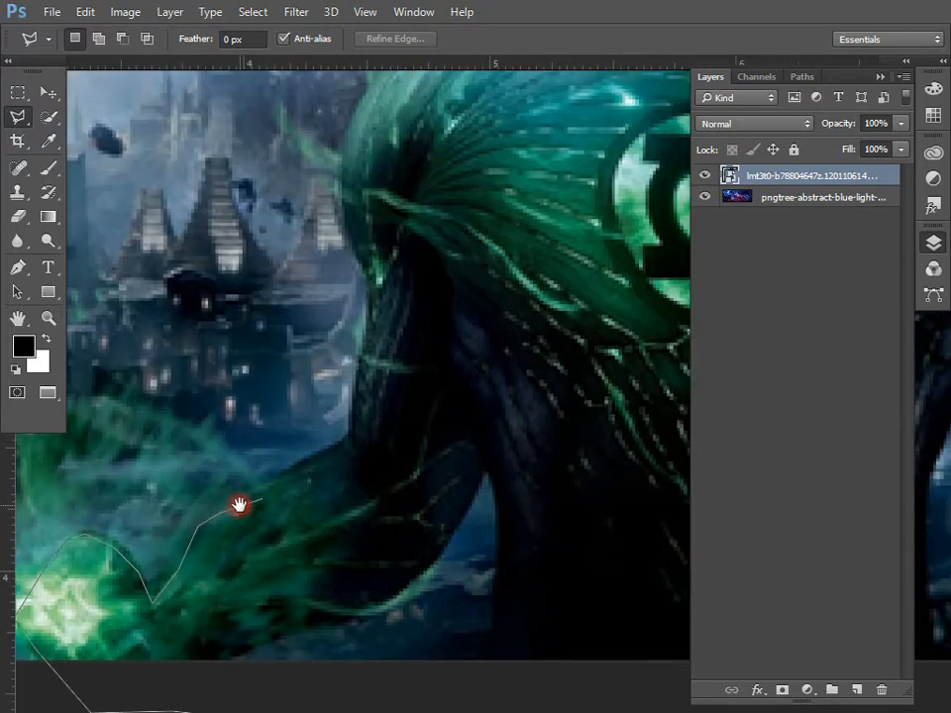
click(344, 440)
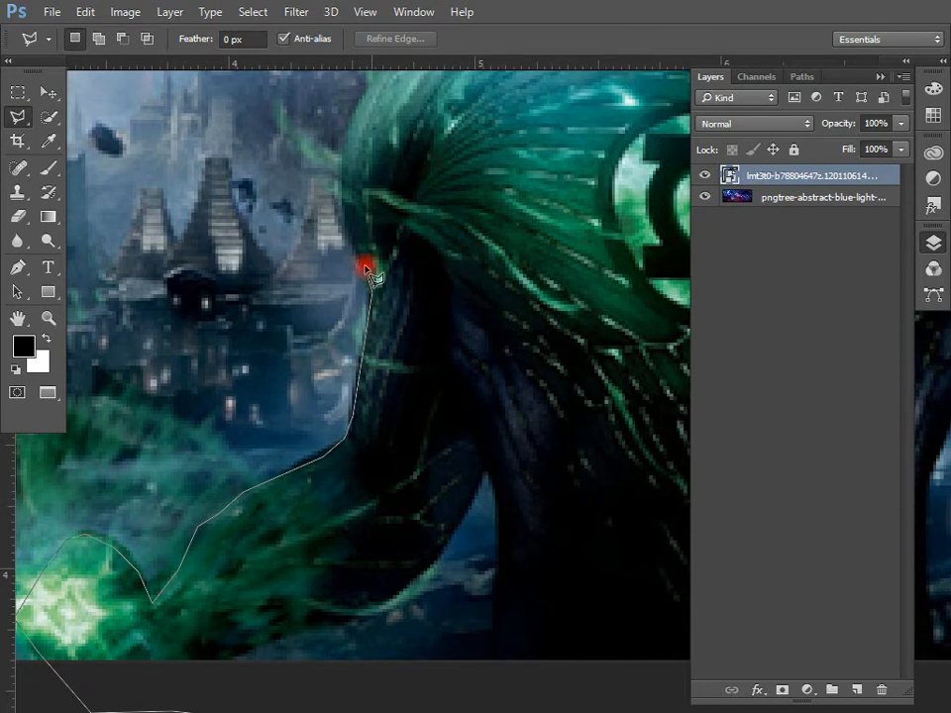
drag(361, 188, 396, 546)
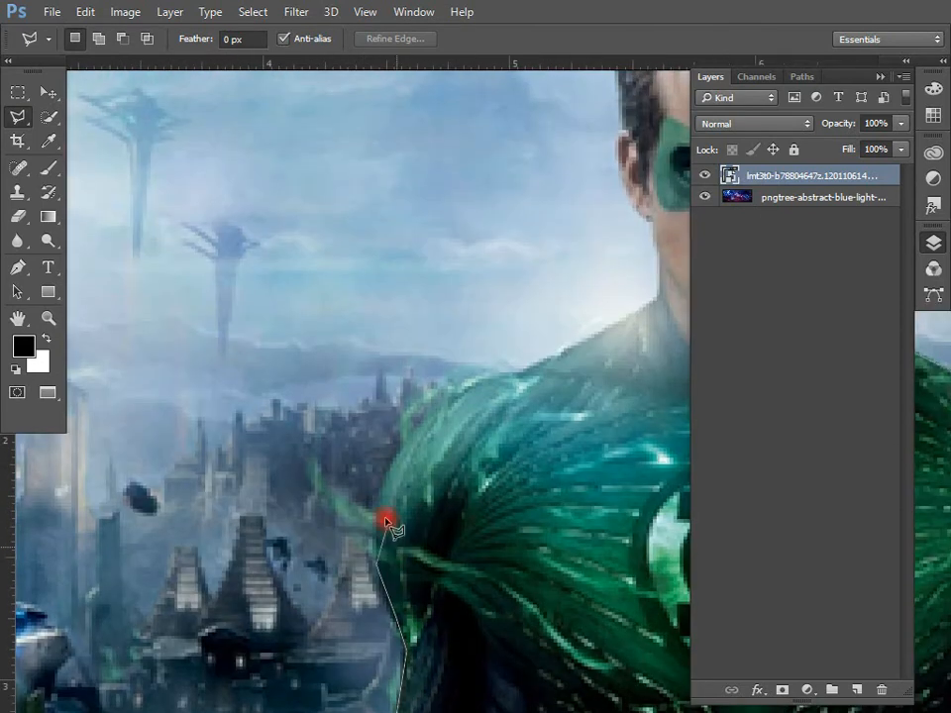
click(432, 414)
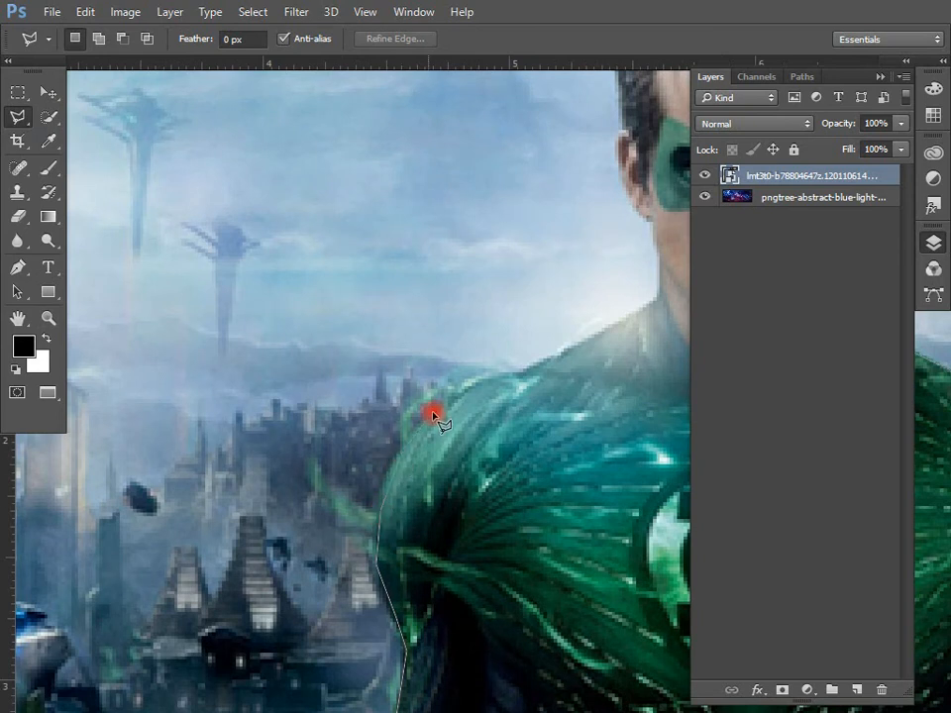
click(559, 357)
click(650, 311)
Trace the image-left side of the neck, ear and hair, and close the selection around the character.
drag(651, 315, 392, 560)
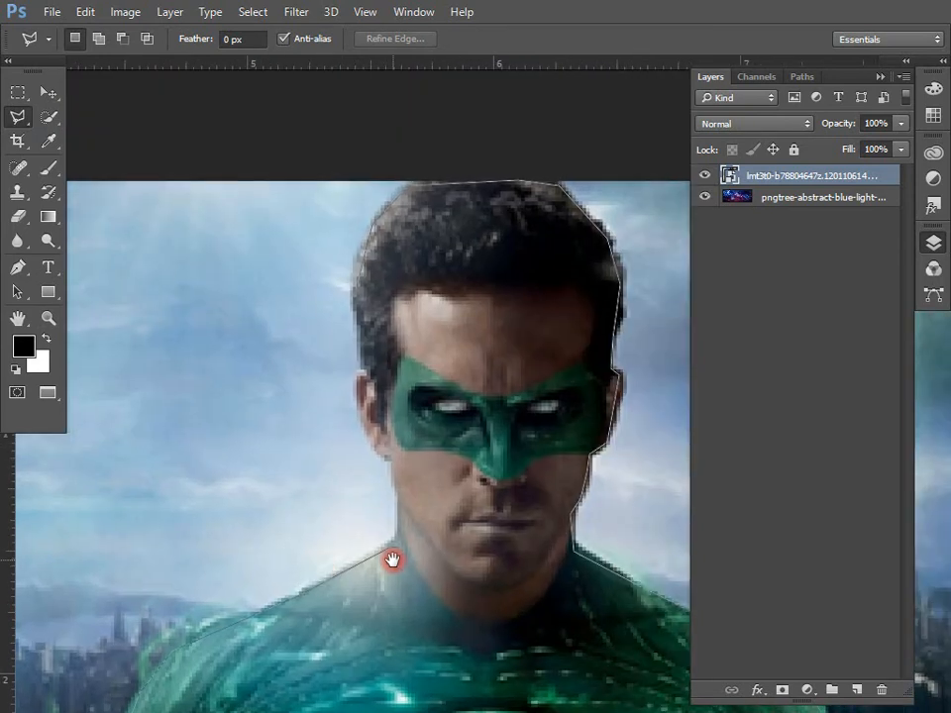
click(401, 529)
click(394, 469)
click(381, 450)
click(360, 386)
click(364, 354)
click(365, 284)
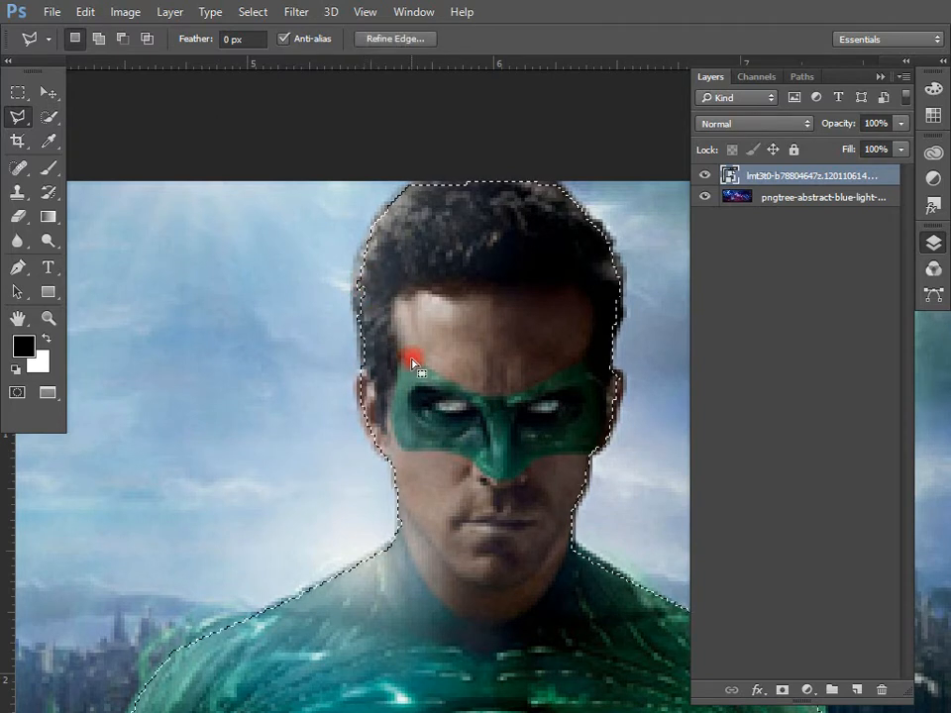
Invert the selection, rasterize the character layer, delete the picture's surroundings, and deselect.
key(ctrl+0)
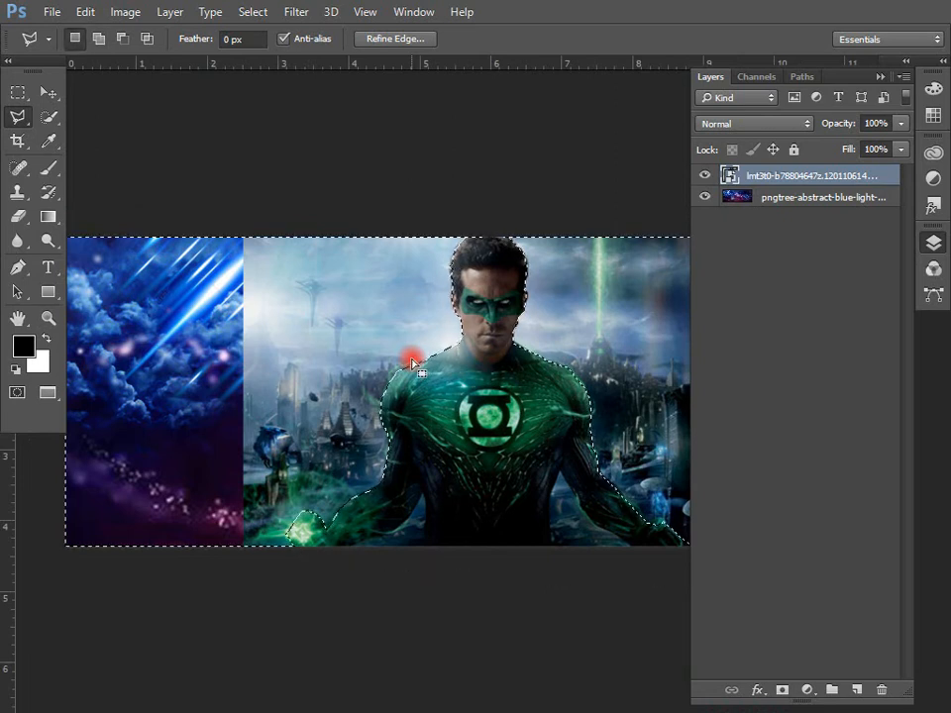
key(Delete)
key(Return)
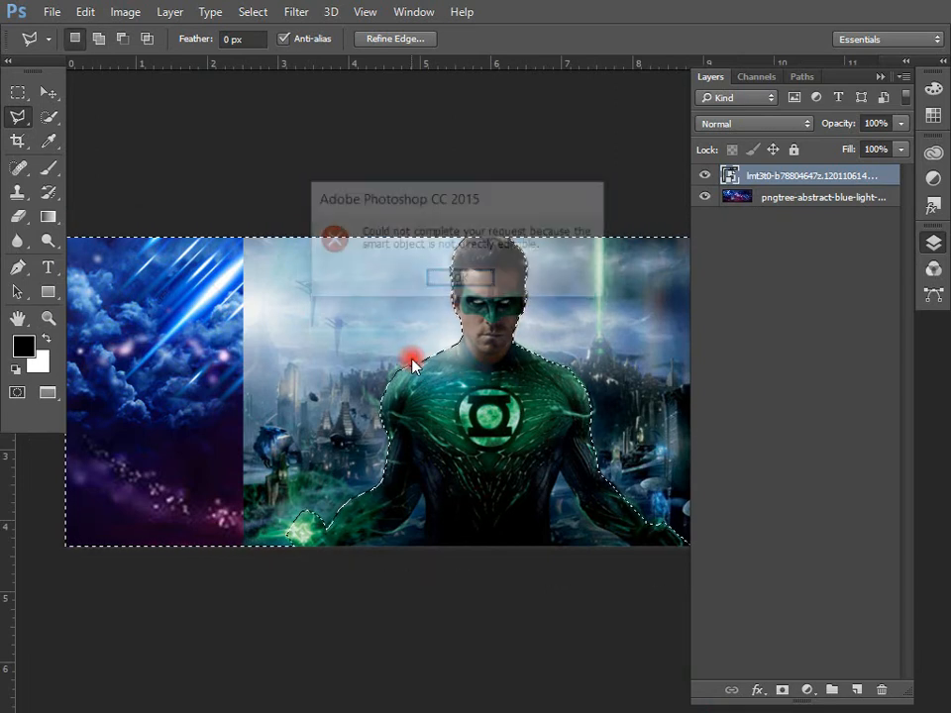
right_click(764, 186)
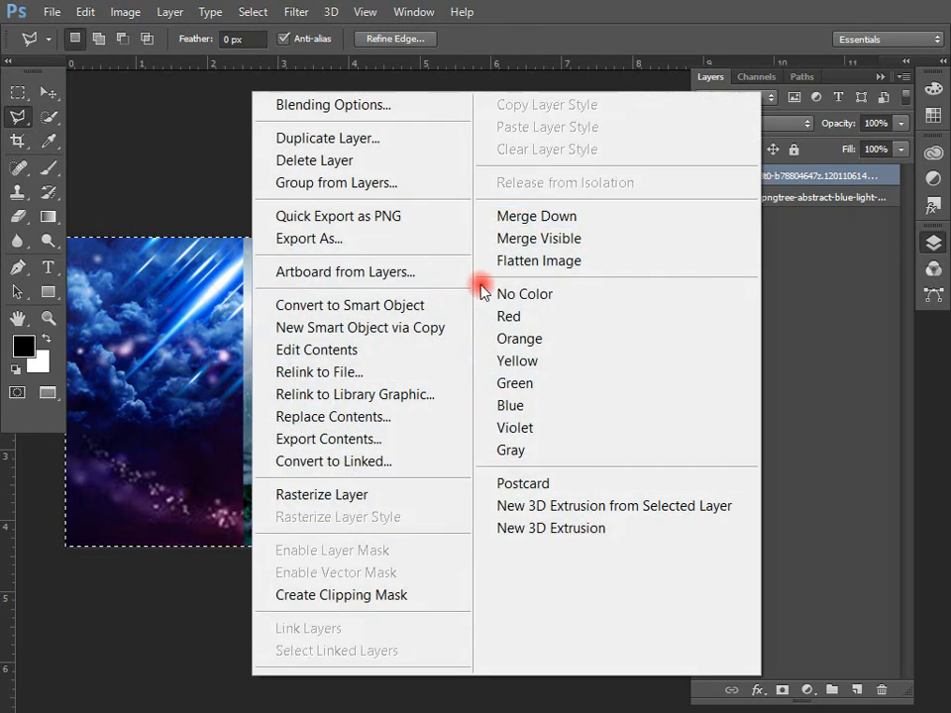
click(348, 495)
key(Delete)
key(ctrl+d)
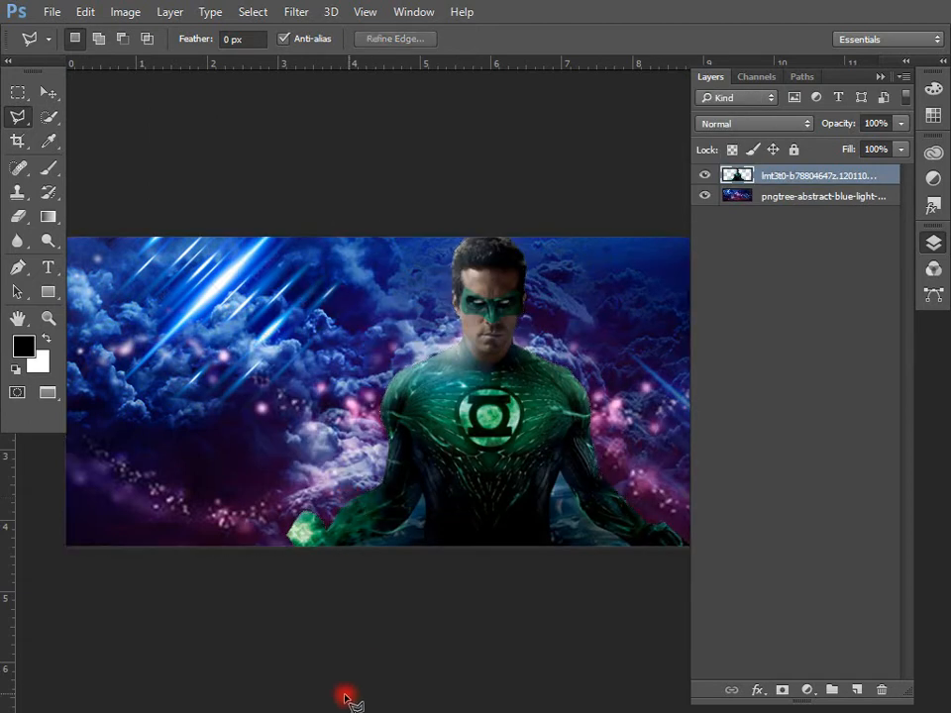
Move the cut-out character further right along the banner, close to the right-hand light streaks.
key(v)
drag(580, 541, 468, 531)
key(ctrl+0)
drag(564, 566, 522, 548)
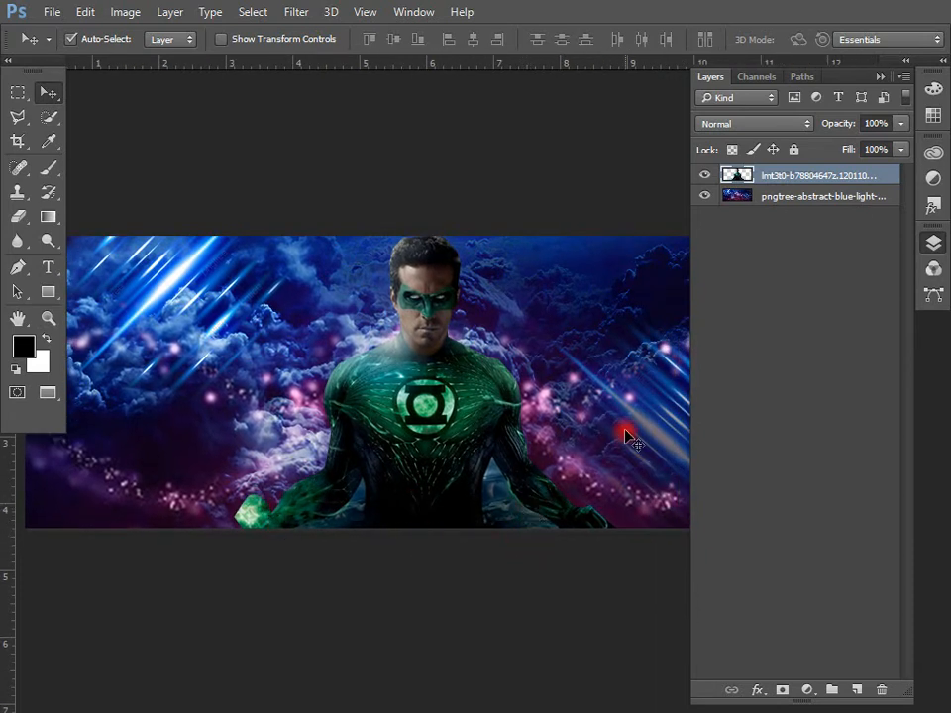
drag(369, 469, 263, 492)
drag(308, 455, 465, 433)
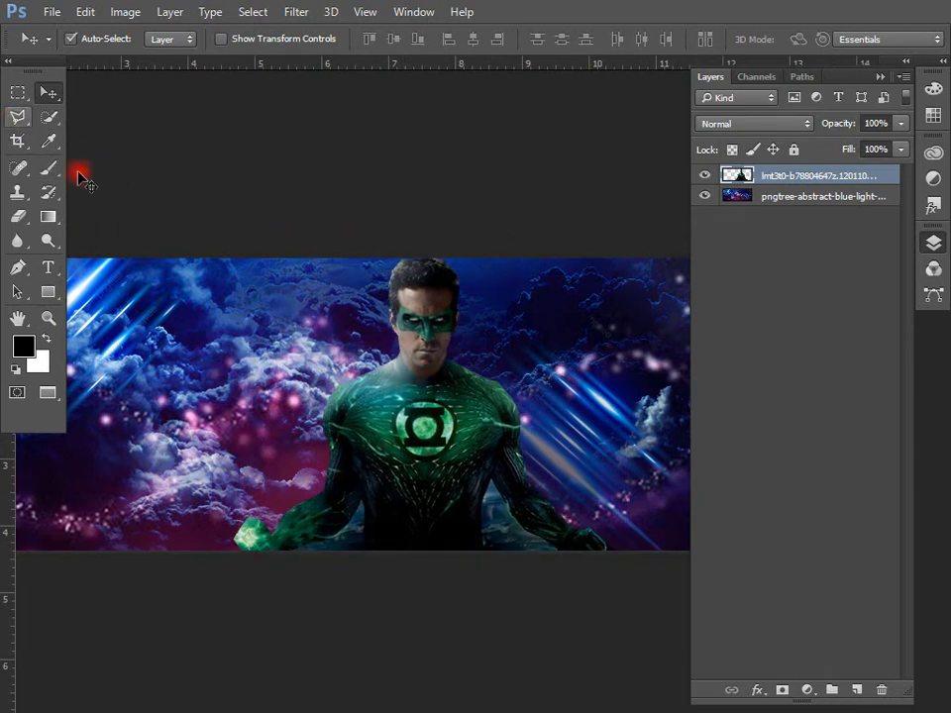
Duplicate the character layer, hide the lower copy, and set the Elliptical Marquee feather to 50 px.
key(ctrl+j)
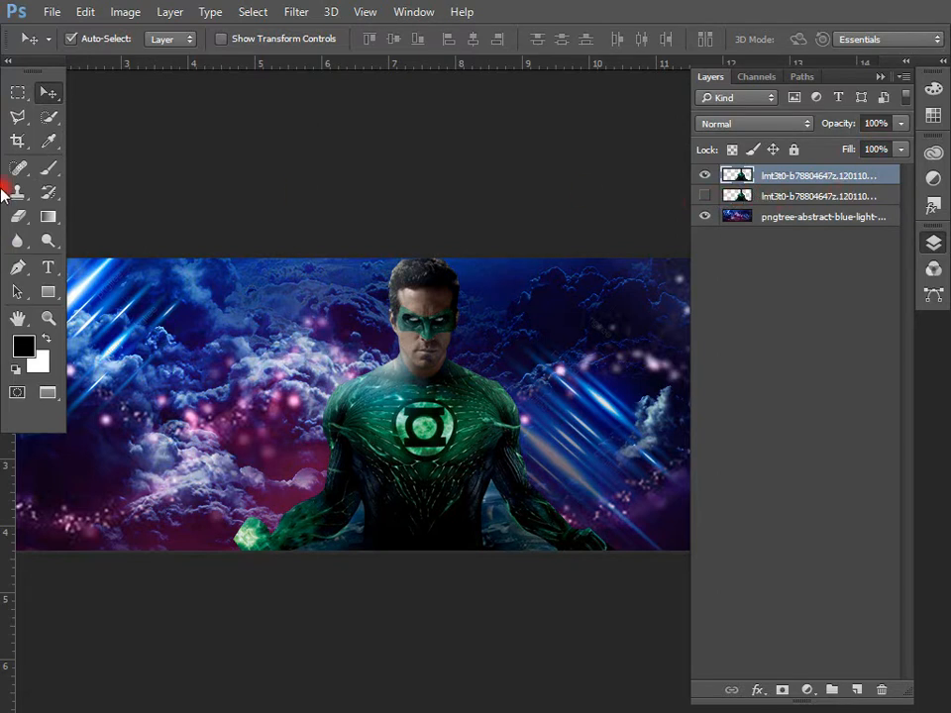
click(17, 117)
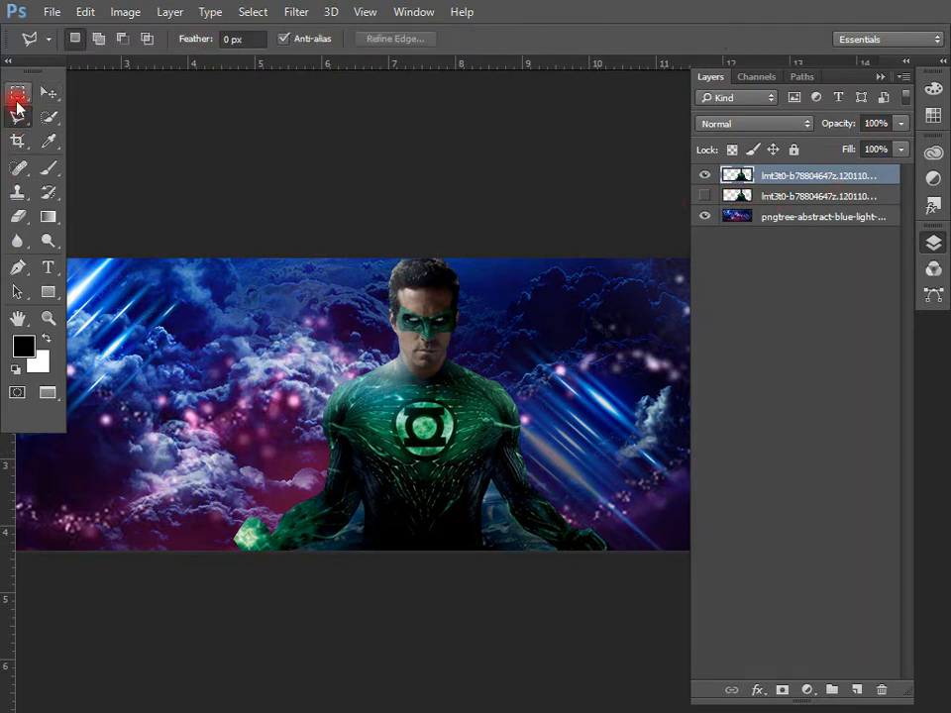
drag(17, 96, 69, 109)
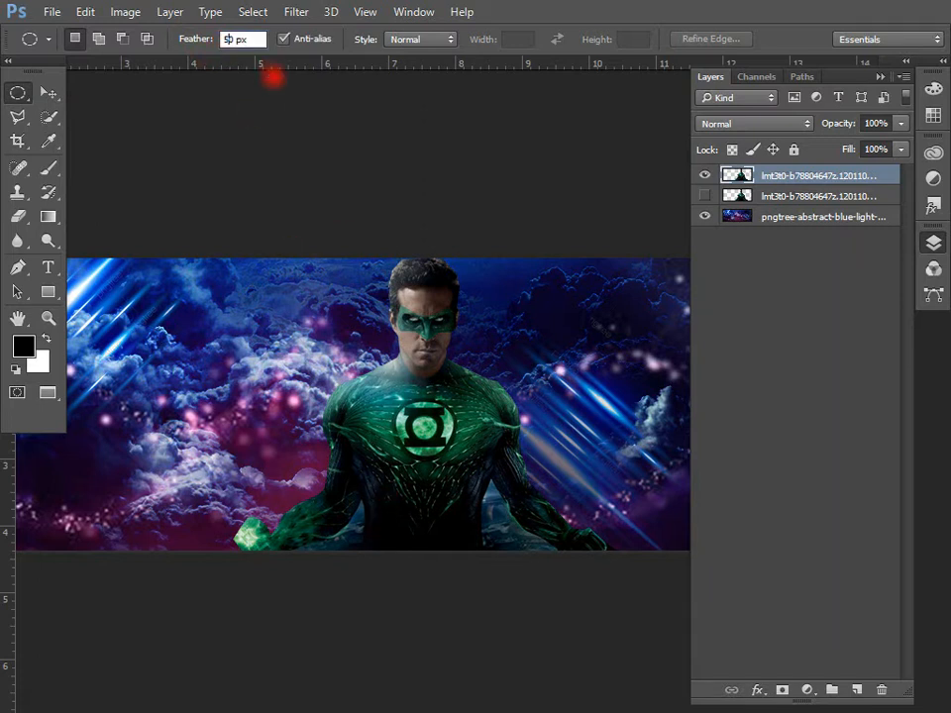
Try fading the character's lower body by repeatedly deleting through a wide feathered ellipse over the waist, and deselect.
drag(246, 528, 622, 666)
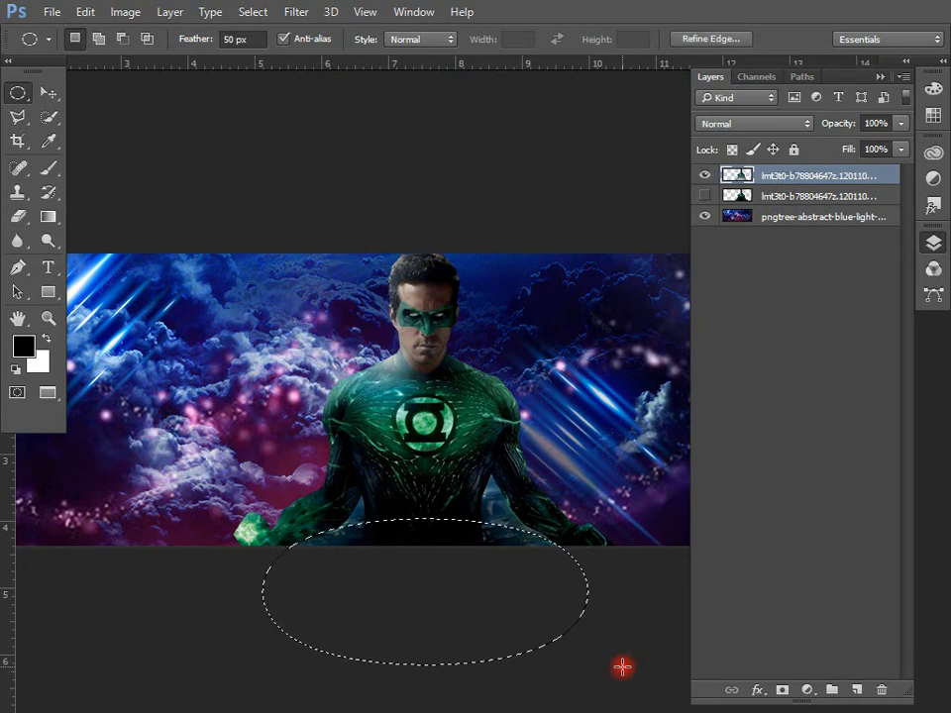
key(Delete)
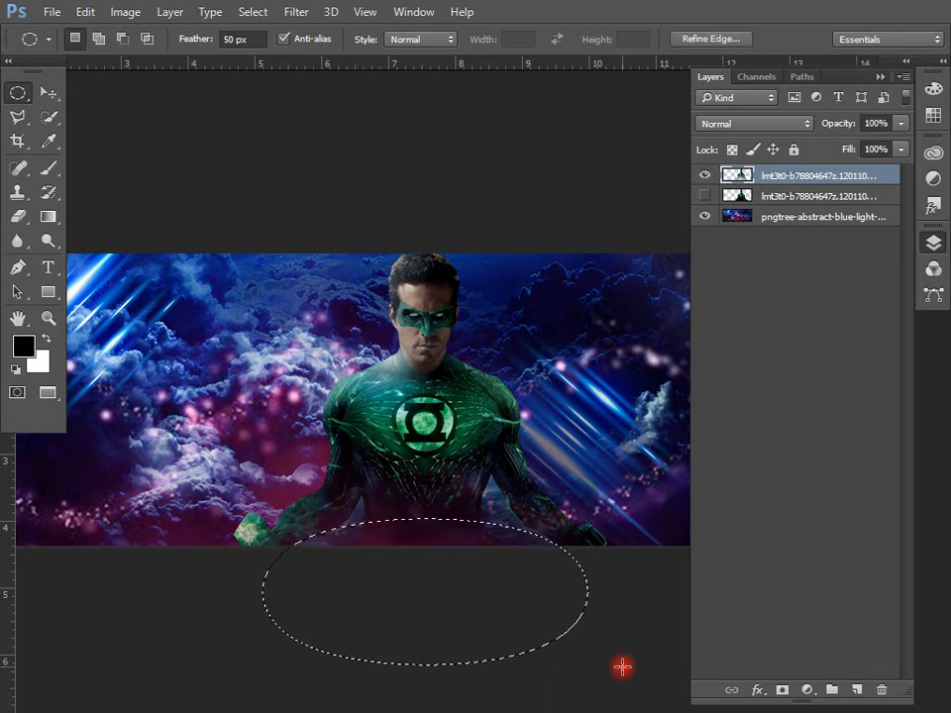
key(Delete)
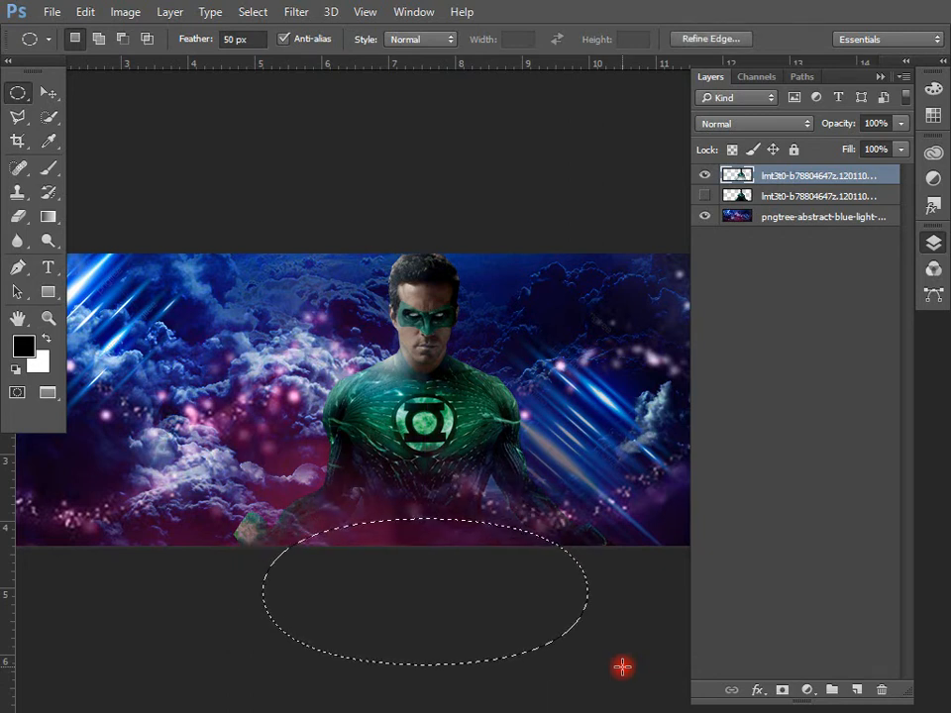
key(ctrl+d)
key(v)
click(415, 672)
drag(415, 671, 431, 603)
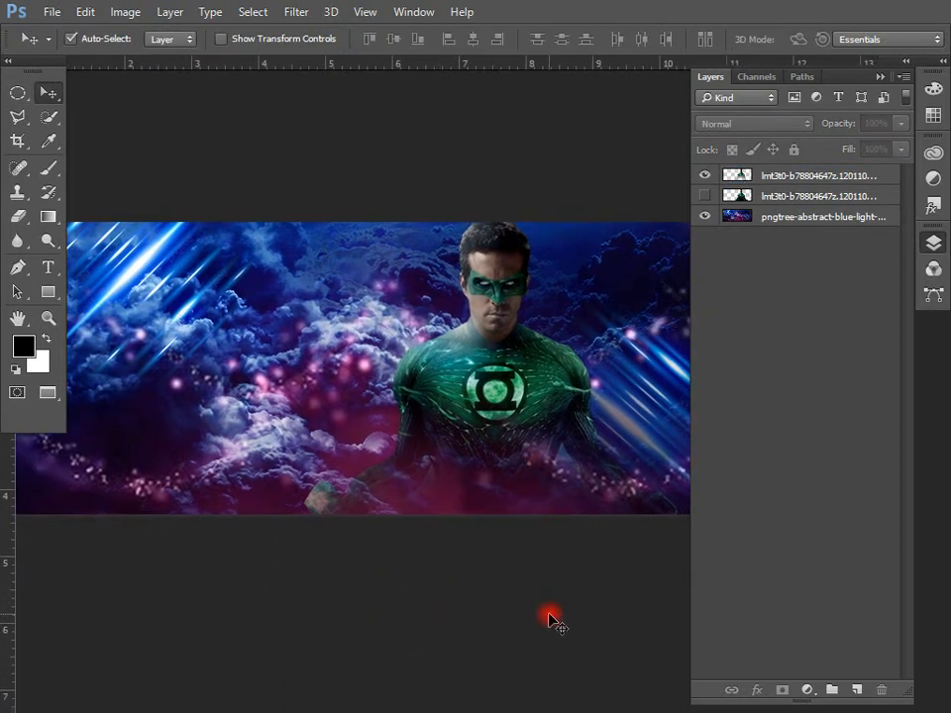
drag(411, 543, 364, 627)
click(466, 470)
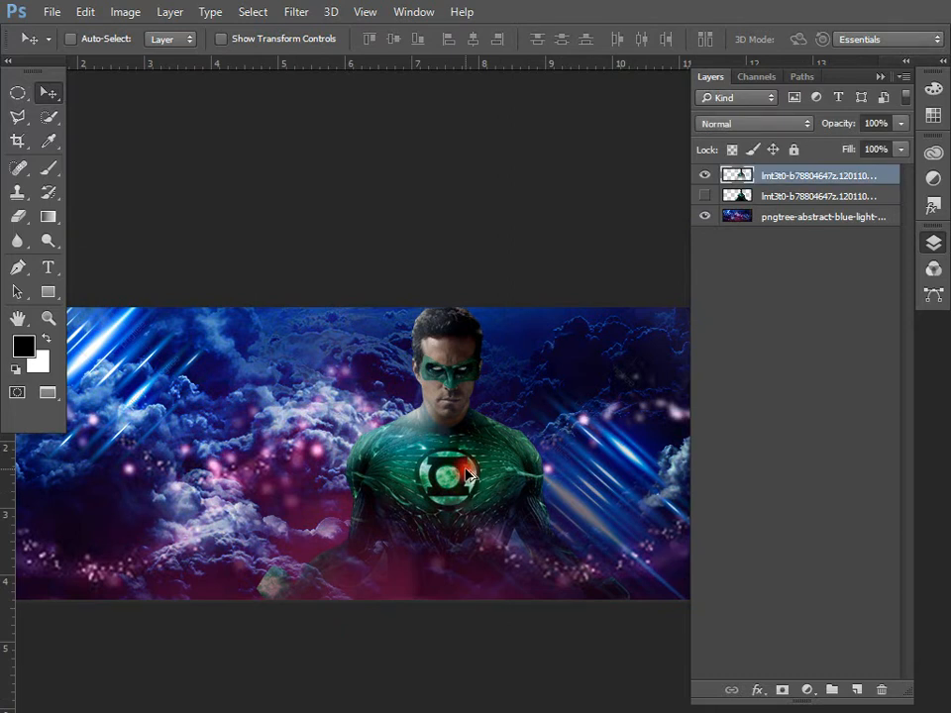
Undo the lower-body fade on the character and remove the elliptical selection.
key(ctrl+alt+z)
key(ctrl+alt+z)
key(ctrl+alt+z)
key(ctrl+alt+z)
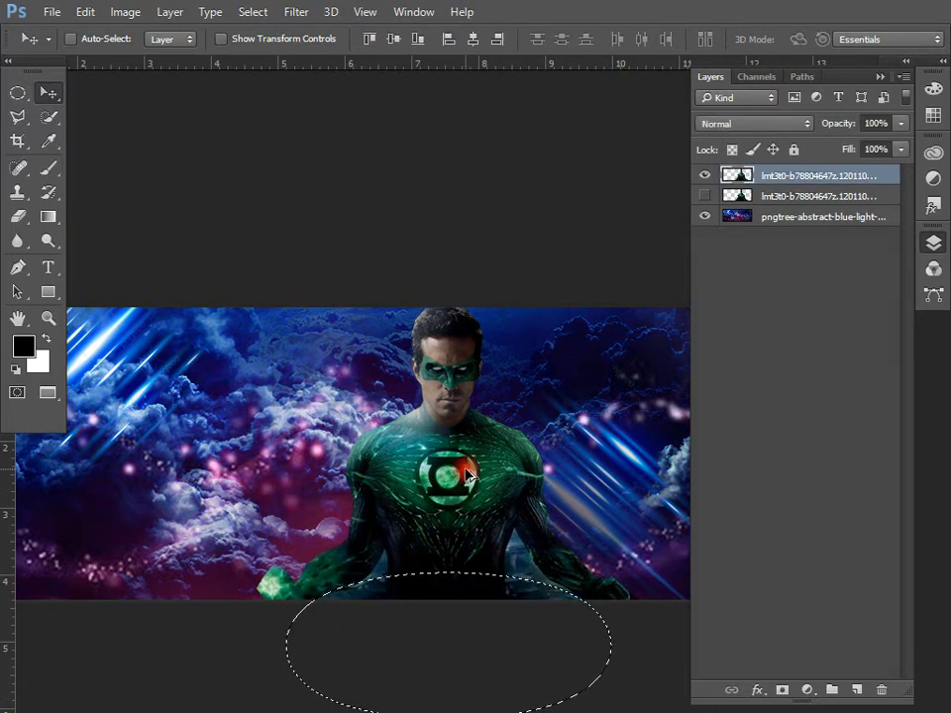
drag(390, 637, 408, 485)
key(ctrl+d)
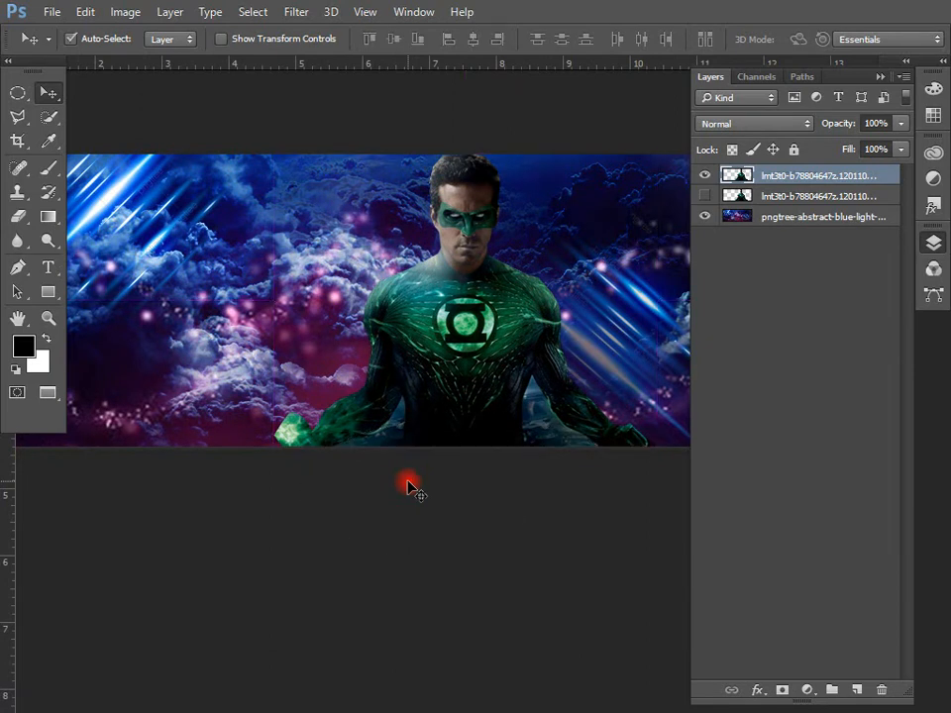
Fade the Green Lantern character's lower body by deleting through a 50 px feathered ellipse around the banner's bottom edge, and deselect.
click(19, 93)
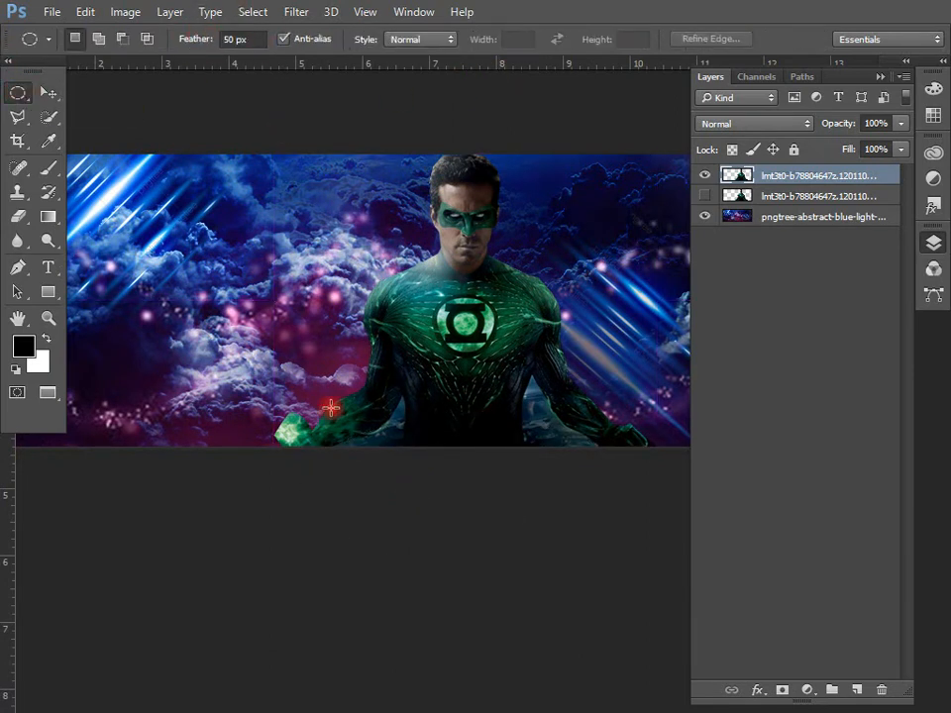
drag(330, 407, 632, 509)
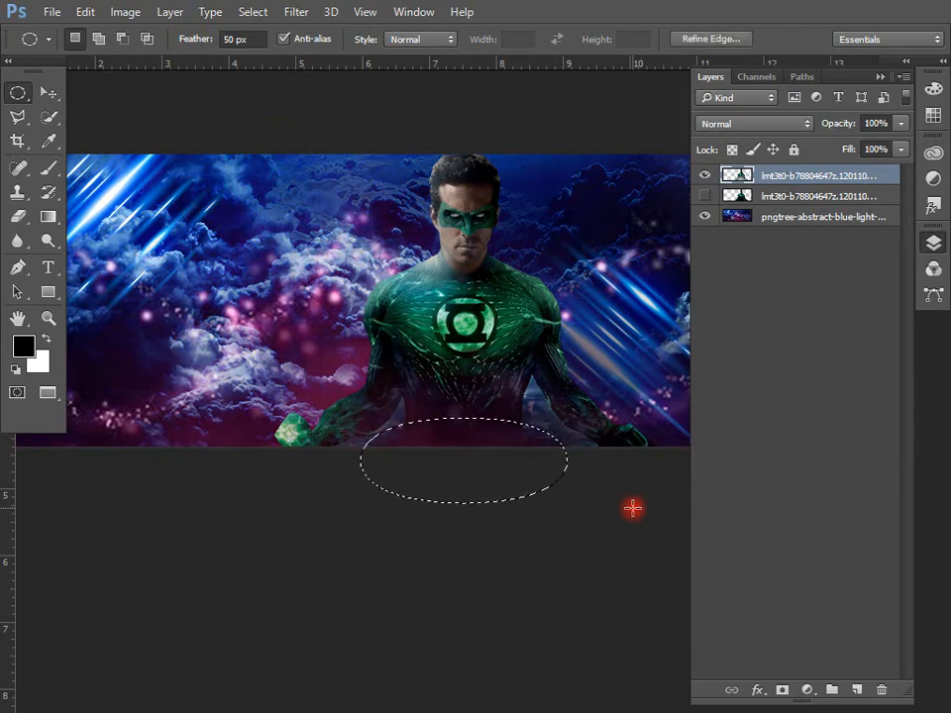
key(Delete)
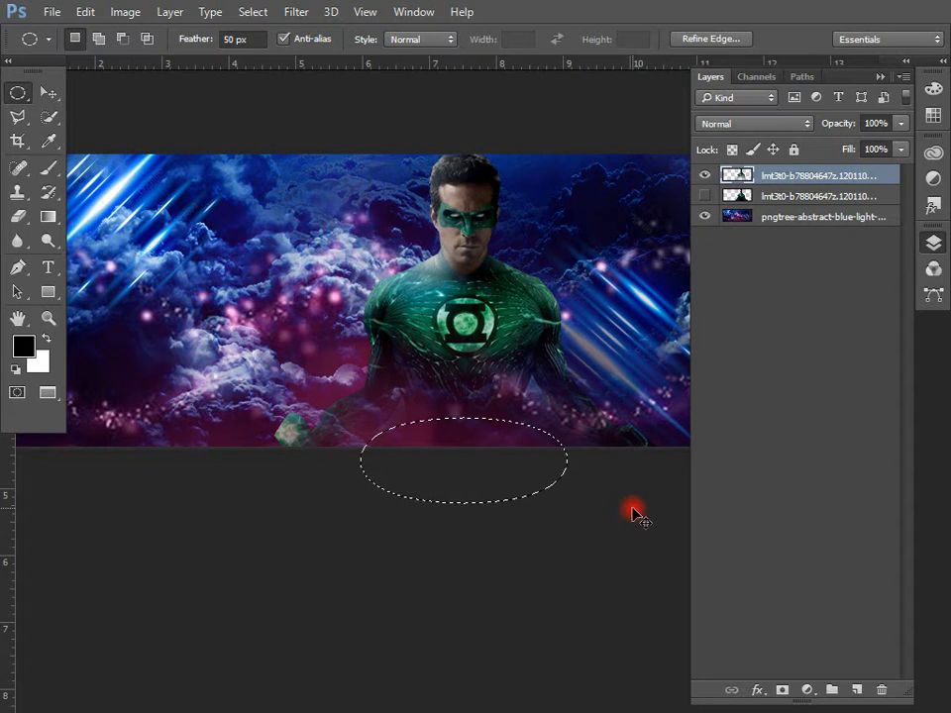
key(ctrl+d)
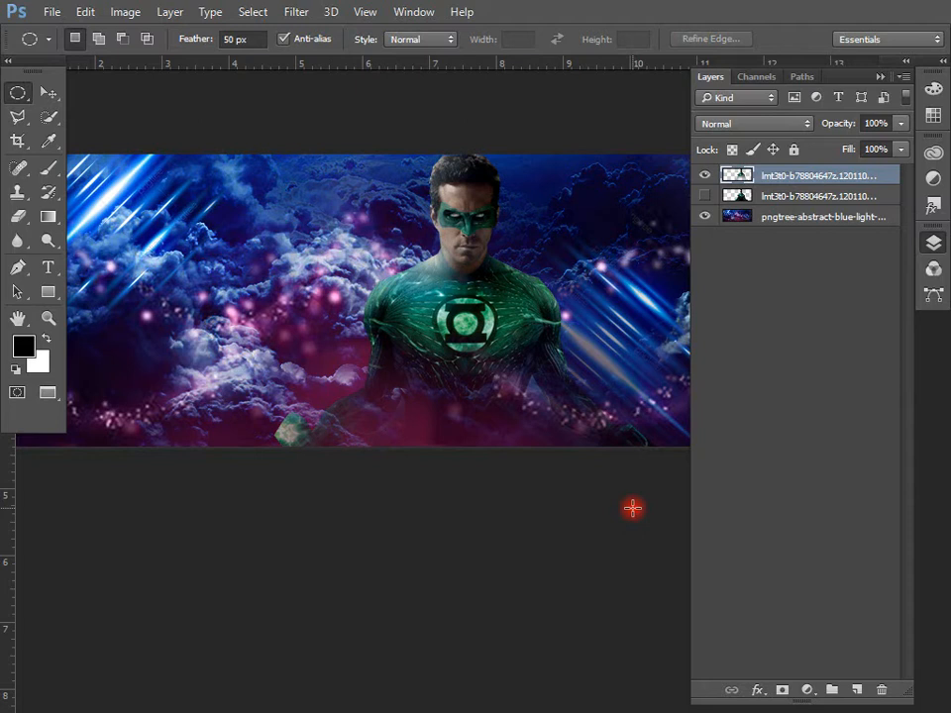
key(ctrl+minus)
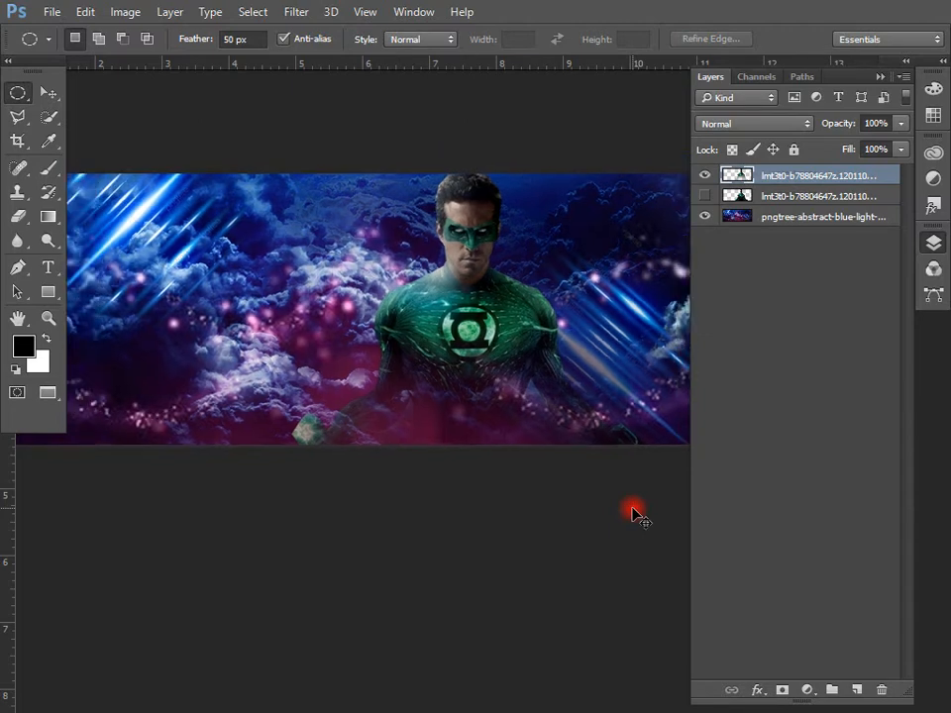
Place resident-evil-header-1.jpg from the Downloads folder into the banner, aligned with its left end.
key(v)
key(alt+Tab)
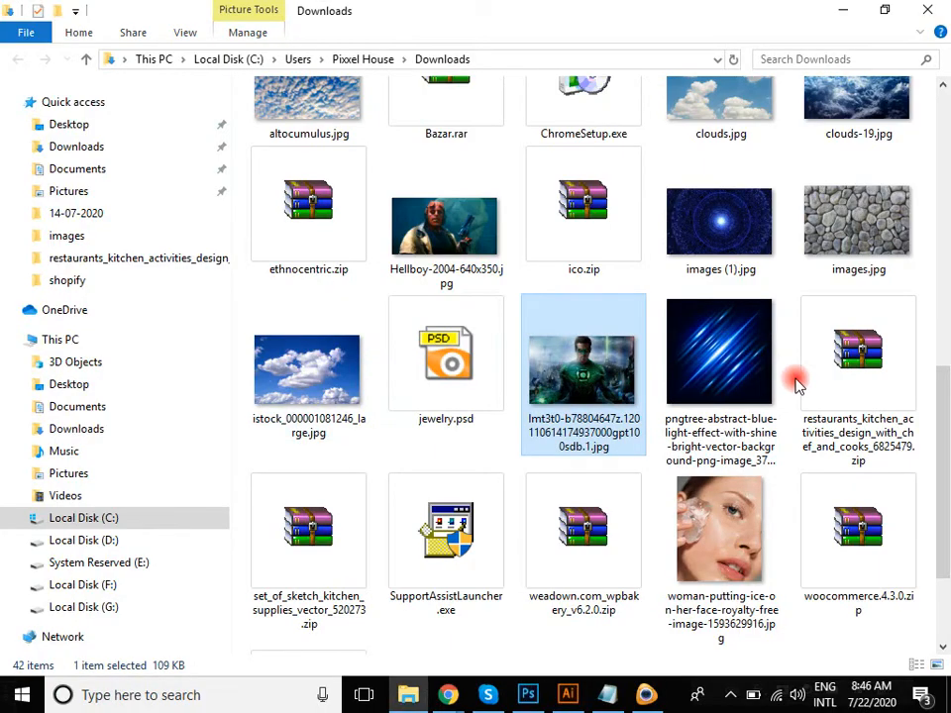
scroll(700, 333, up, 5)
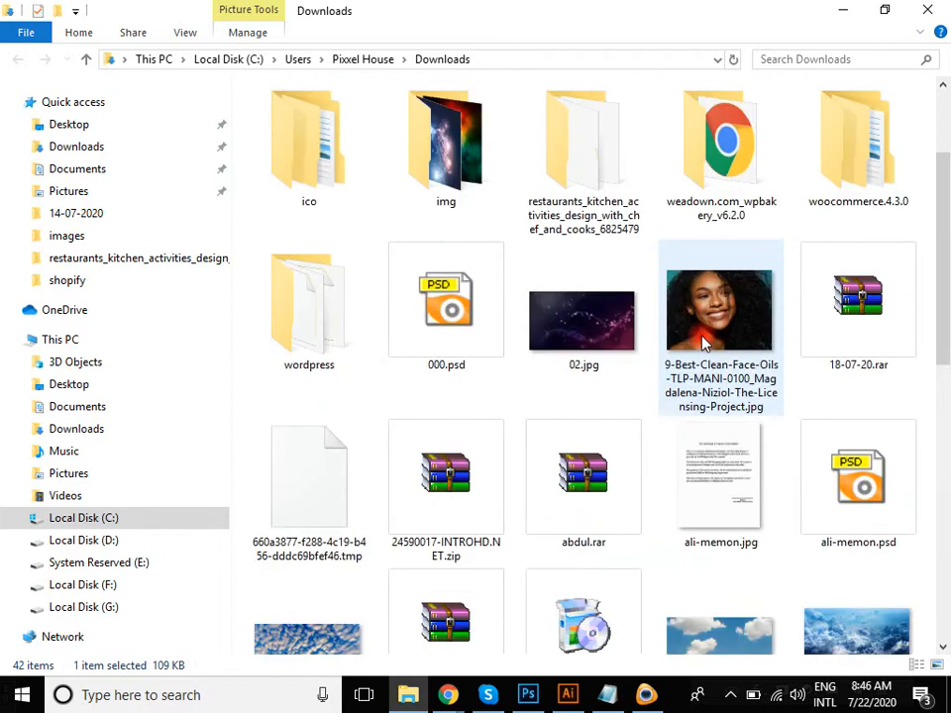
scroll(700, 342, up, 2)
scroll(700, 341, down, 10)
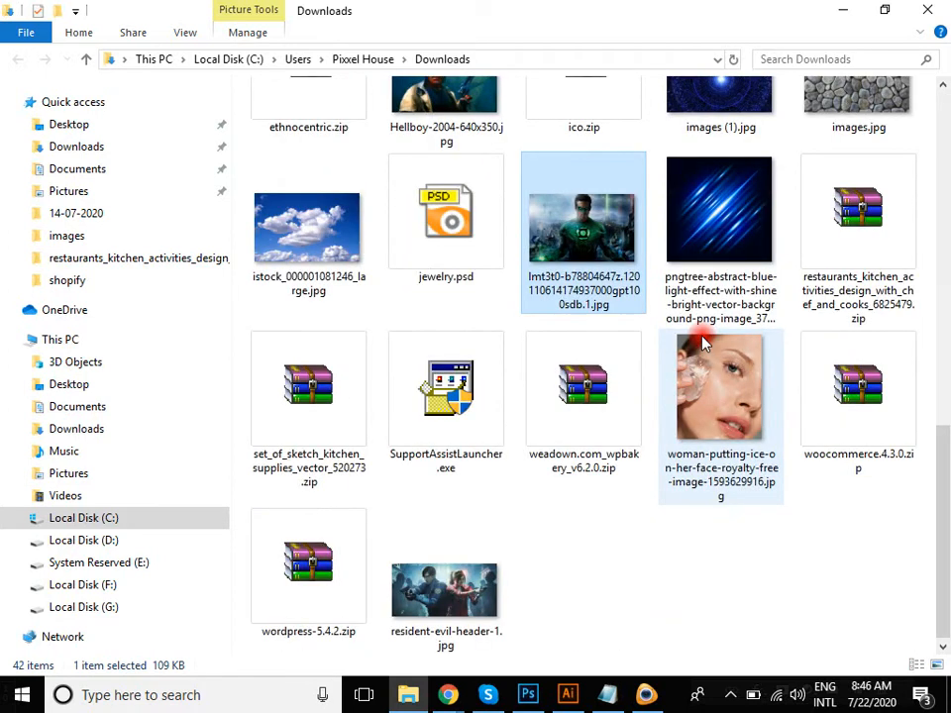
drag(442, 598, 452, 366)
drag(384, 354, 312, 351)
key(Return)
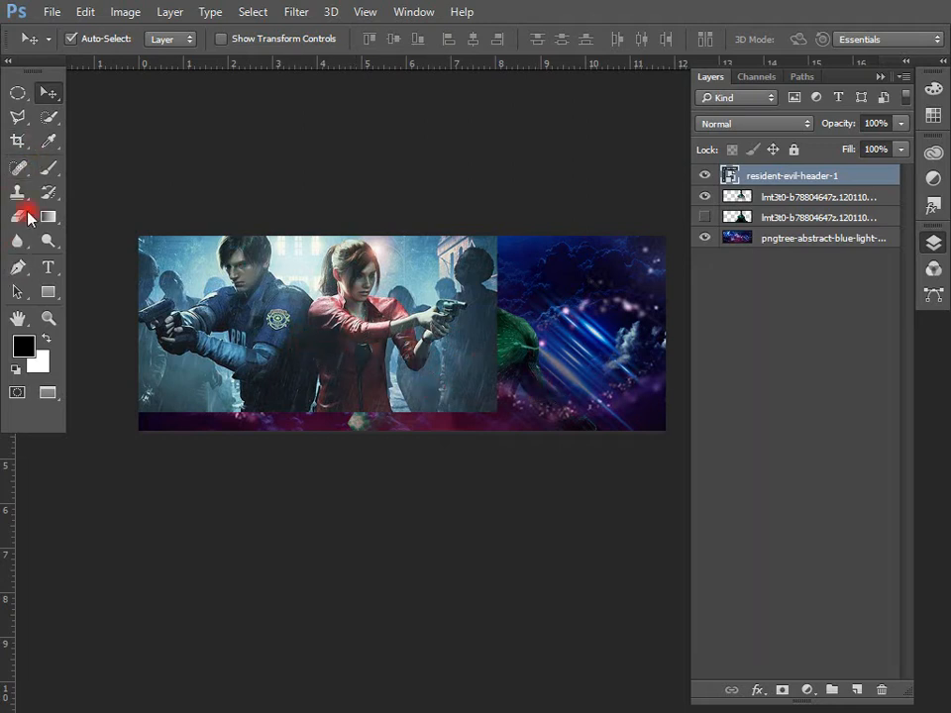
Rasterize the resident-evil-header-1 layer.
click(18, 115)
right_click(810, 191)
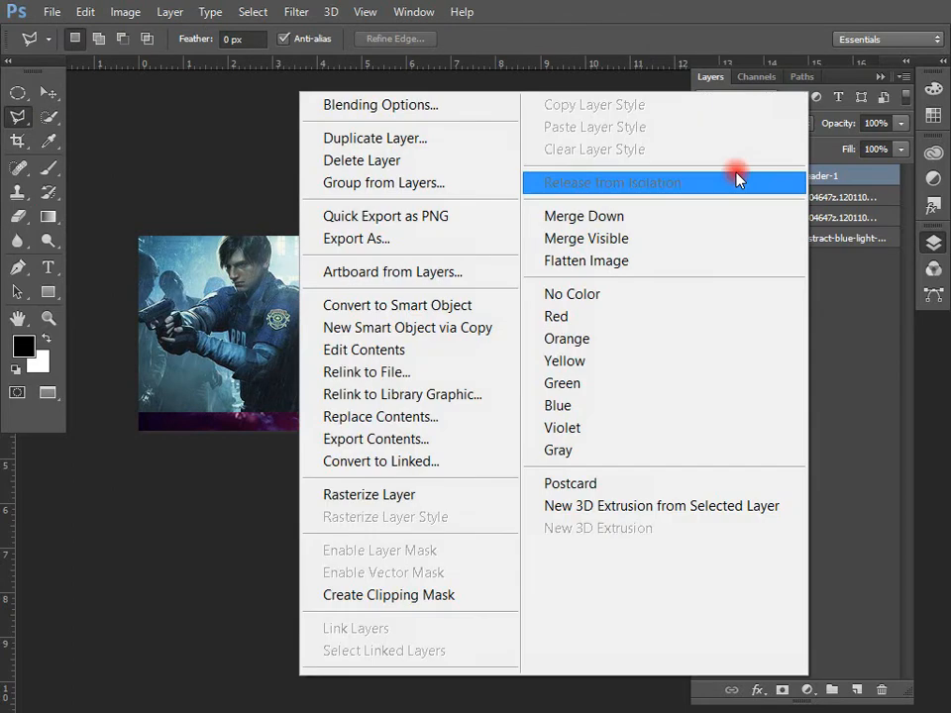
click(414, 492)
Select the backdrop surrounding the two armed figures with a Polygonal Lasso outline, leaving the man and woman outside the selection.
click(394, 213)
click(386, 261)
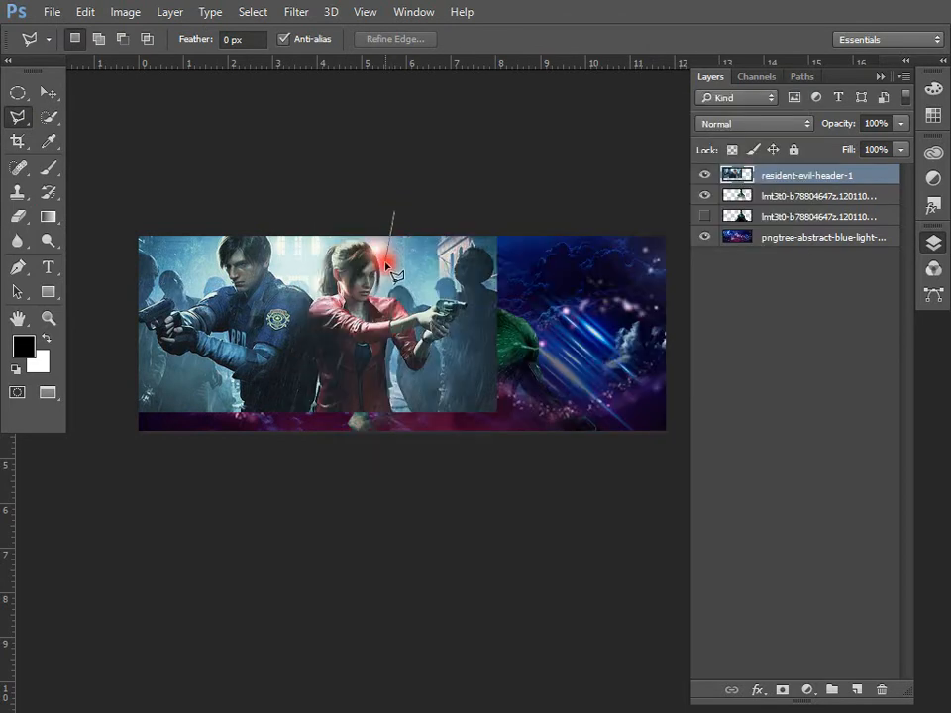
click(392, 285)
click(422, 293)
click(462, 288)
click(473, 321)
click(459, 351)
click(404, 387)
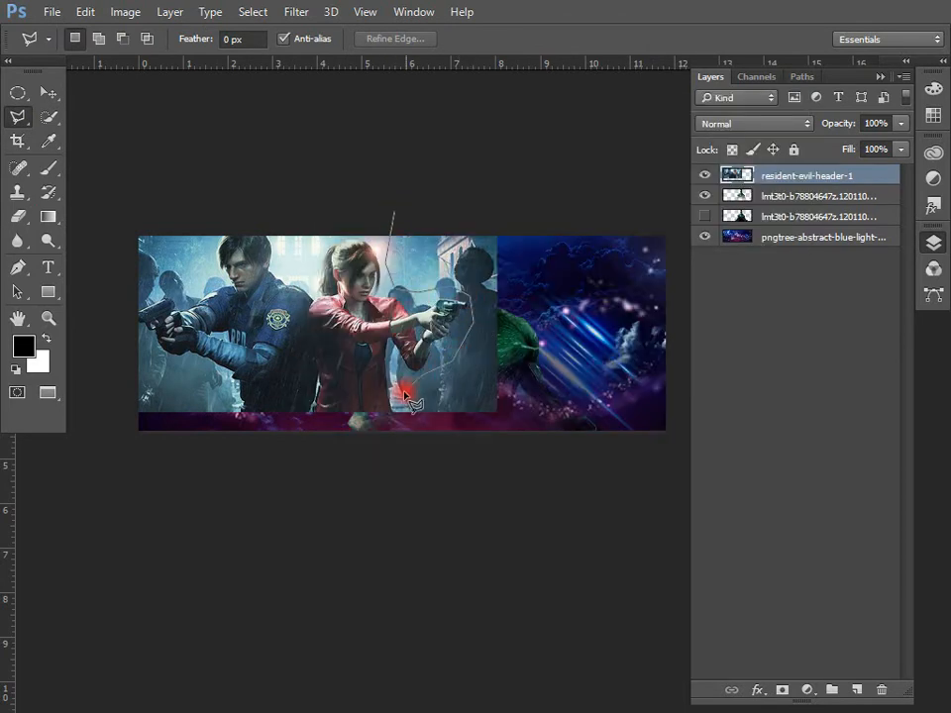
click(393, 406)
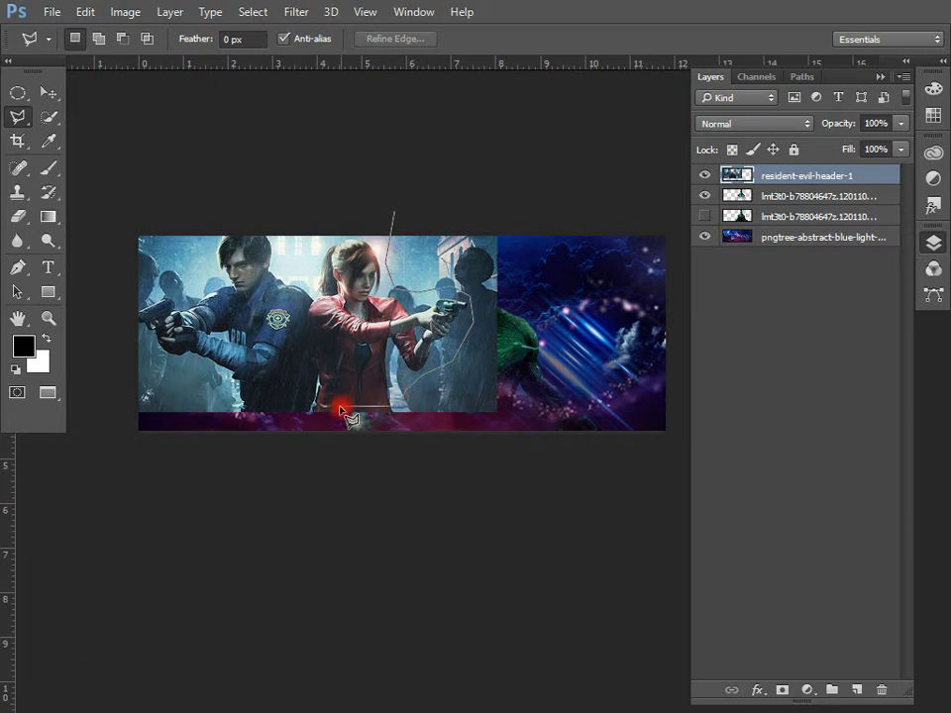
click(238, 406)
click(134, 326)
click(128, 289)
click(153, 288)
click(188, 273)
click(198, 246)
click(141, 194)
click(88, 248)
click(65, 379)
click(178, 536)
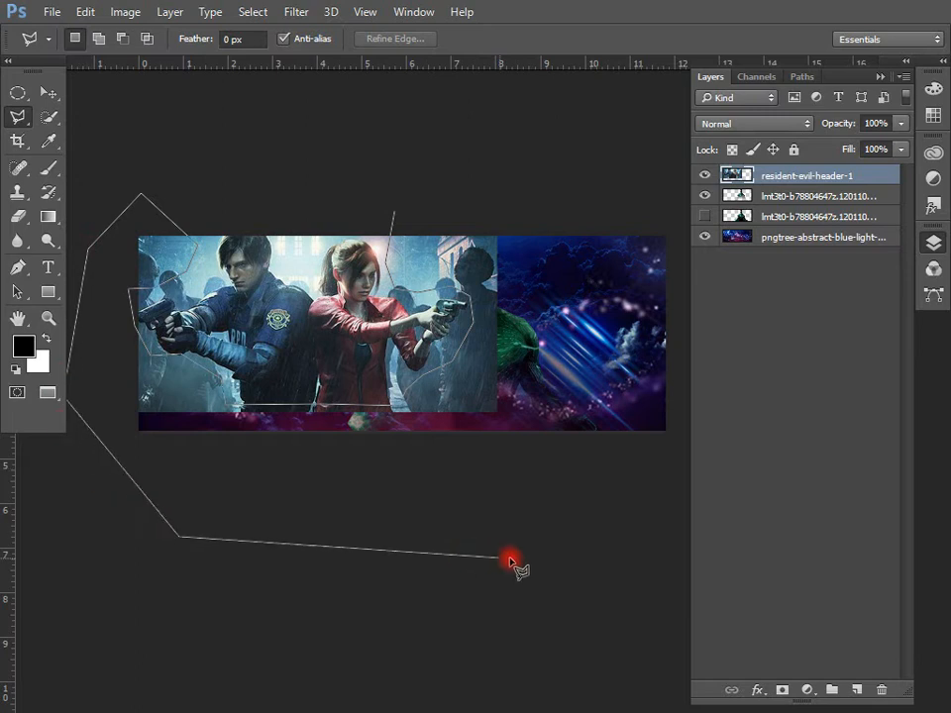
click(531, 547)
click(566, 233)
click(498, 166)
double_click(381, 154)
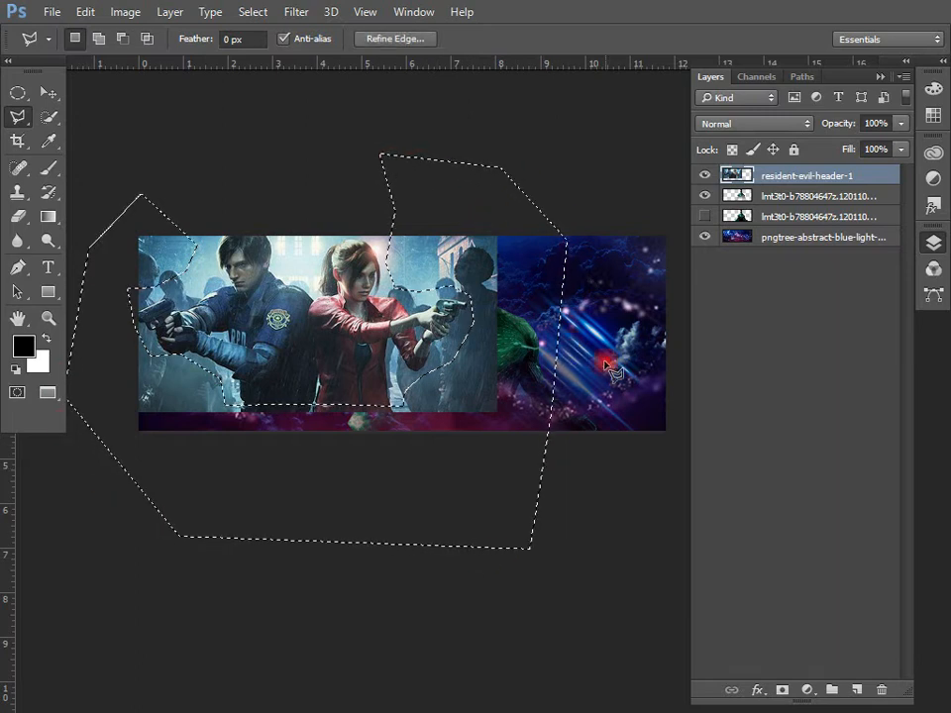
Feather the backdrop selection by 30 px, delete it from the resident-evil-header-1 layer, and deselect.
key(shift)
key(shift+F6)
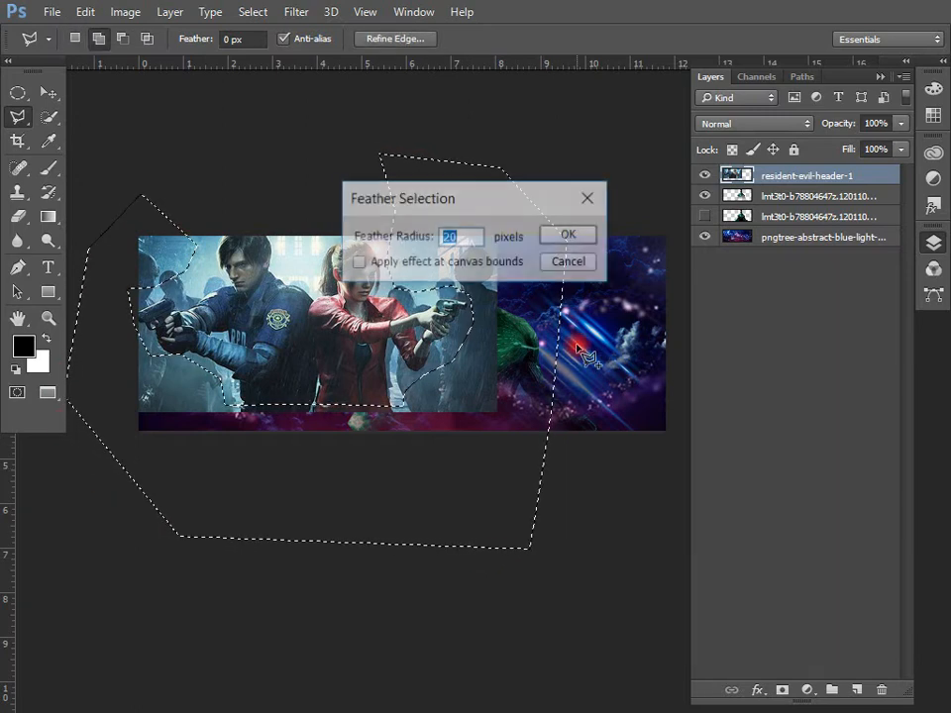
text(30)
key(Return)
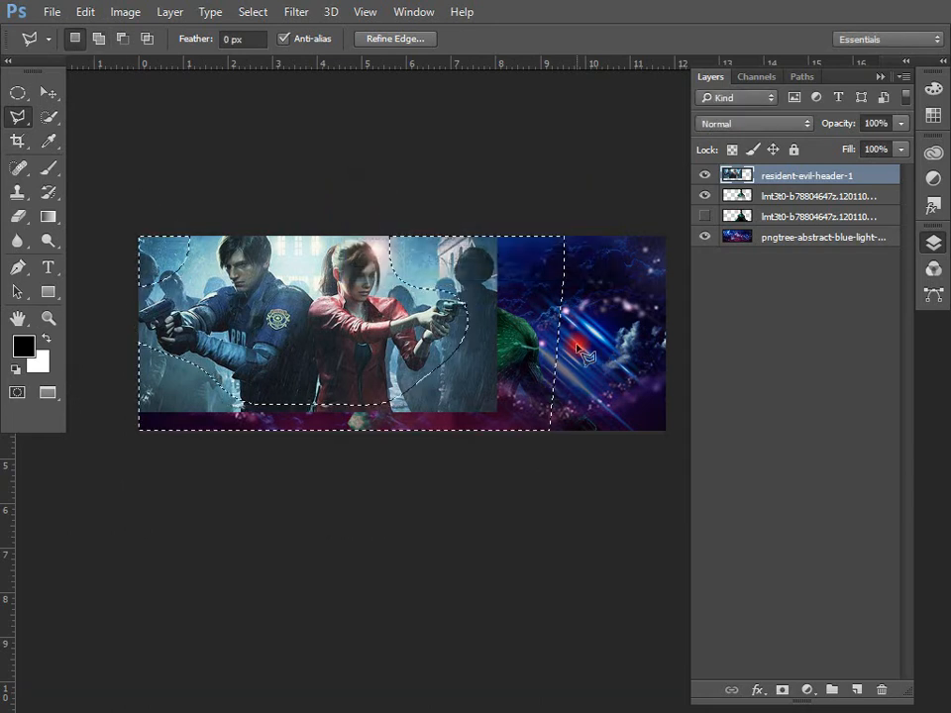
key(Delete)
key(ctrl+d)
key(v)
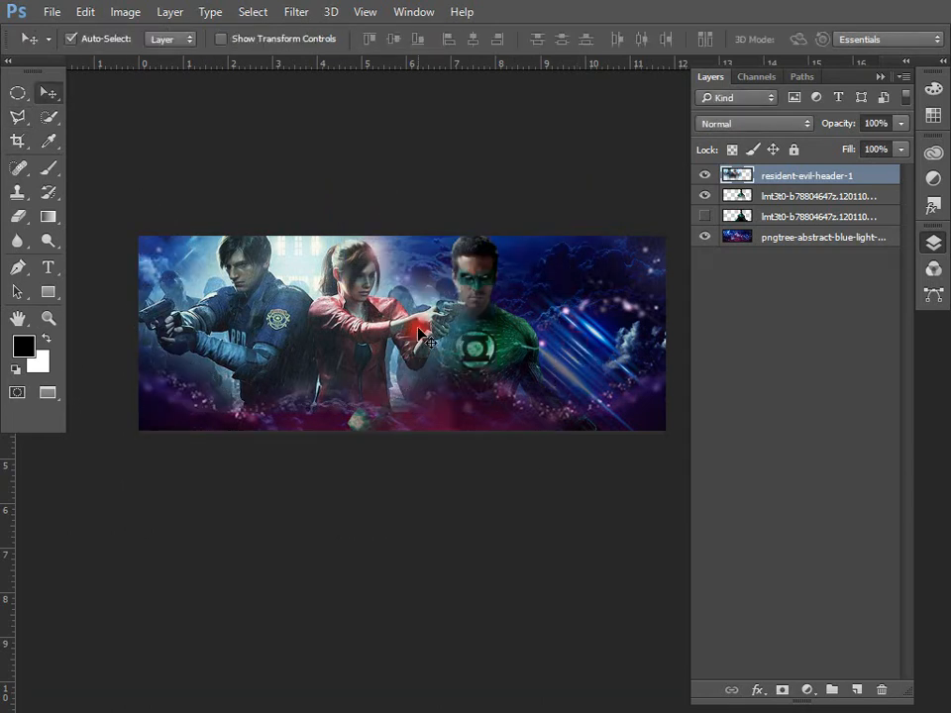
Set the Elliptical Marquee feather to 30 px for blending the woman's gun area with the Green Lantern character.
key(ctrl+space)
drag(417, 327, 499, 425)
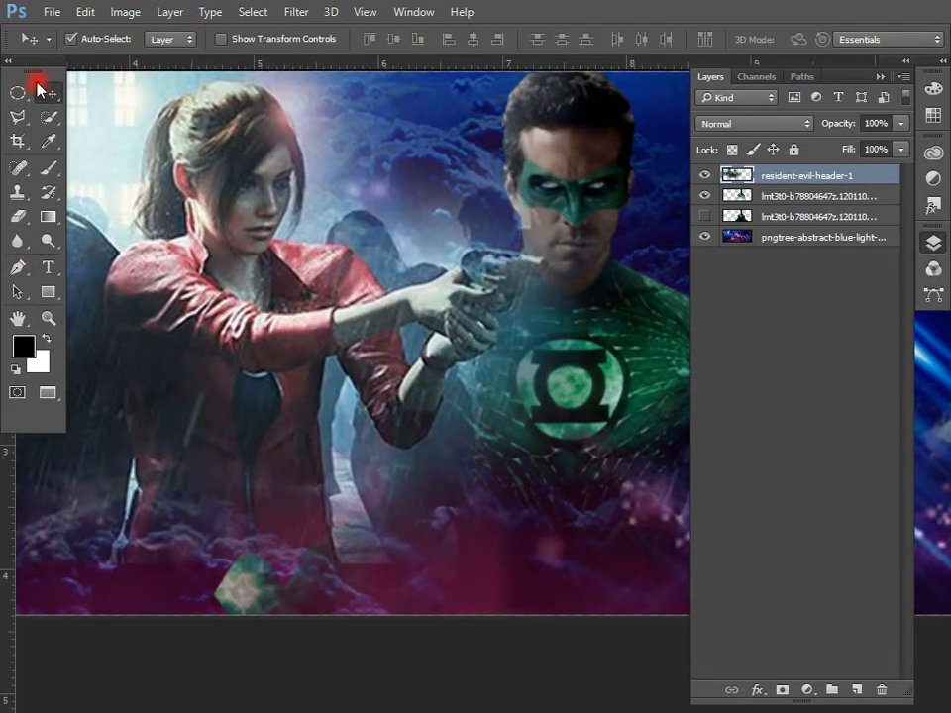
click(17, 93)
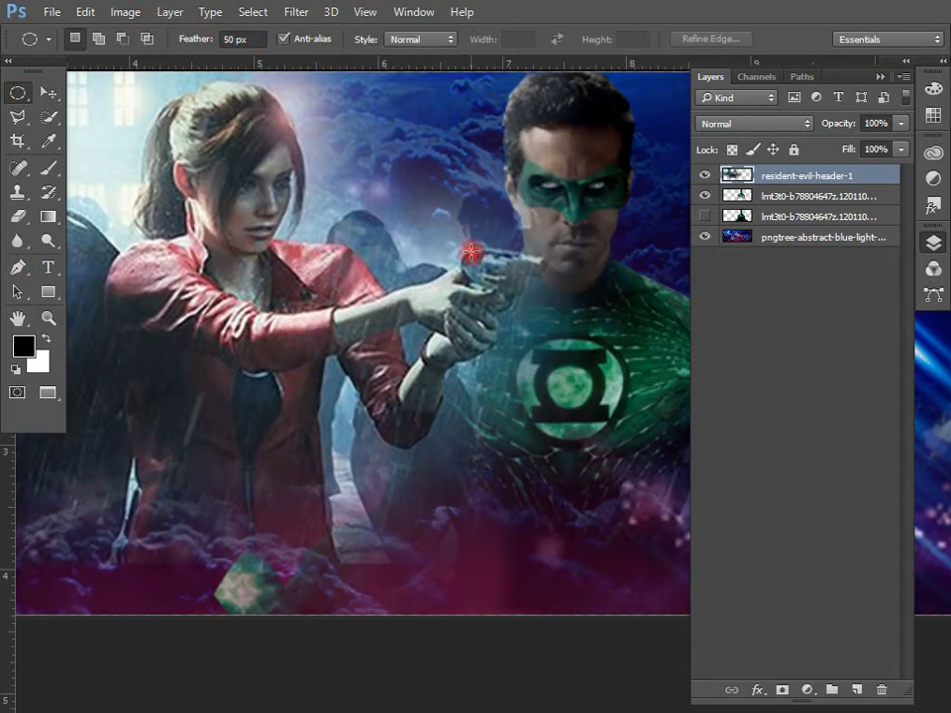
drag(462, 234, 650, 384)
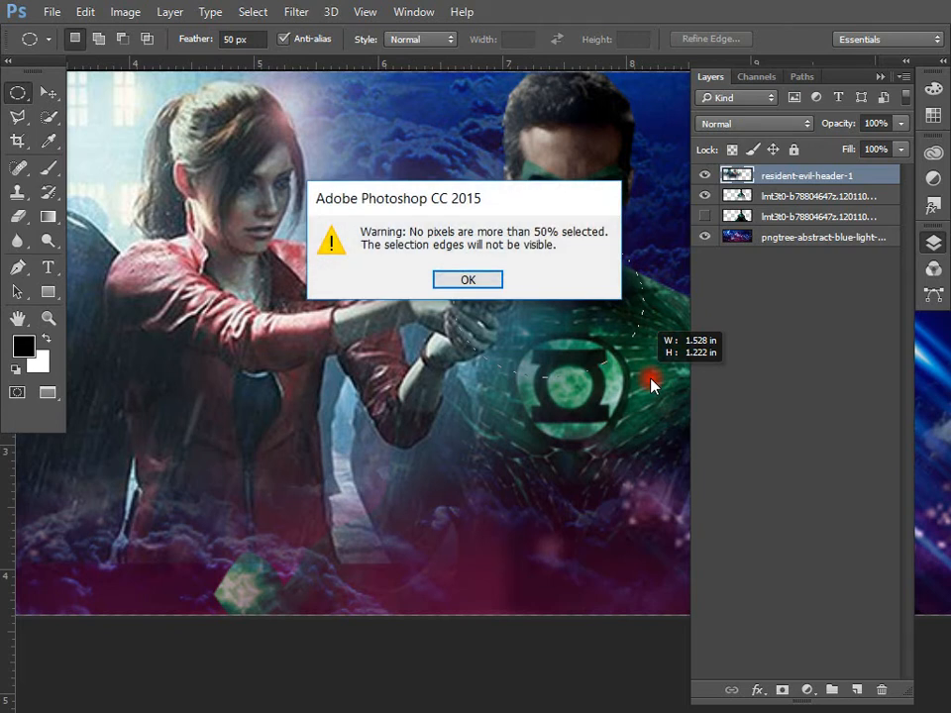
key(Return)
click(235, 38)
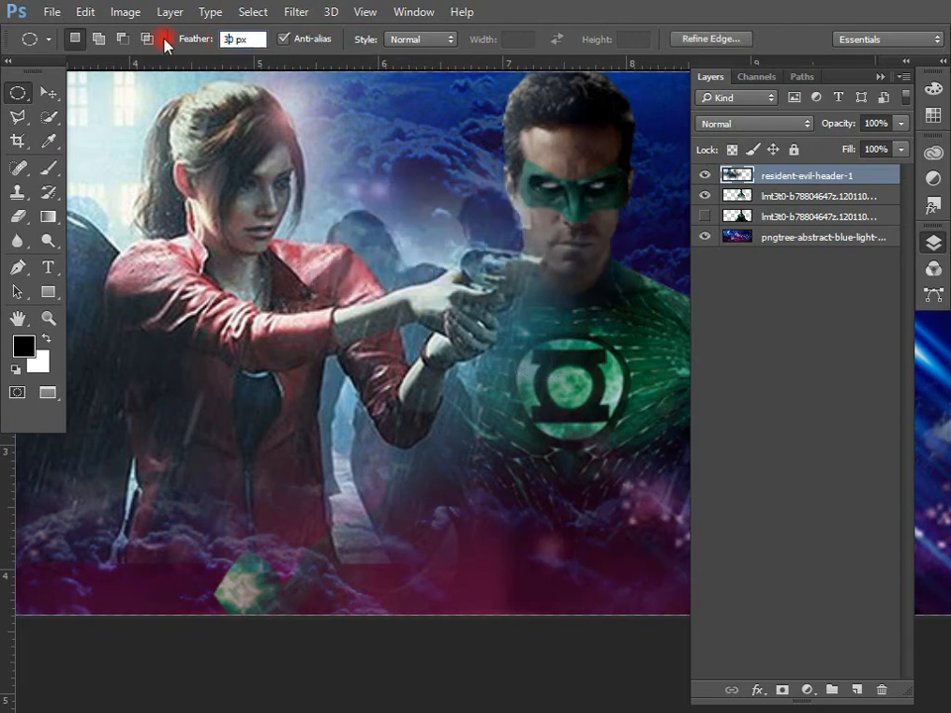
text(30)
Try erasing the woman's pistol beside the Green Lantern's chin through a feathered ellipse.
drag(447, 201, 679, 386)
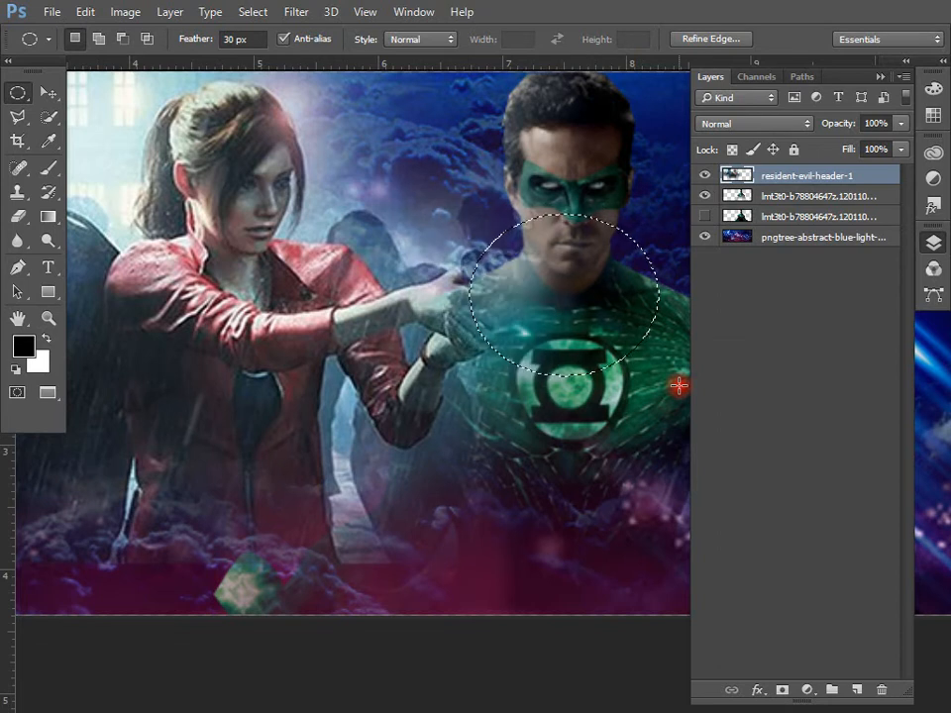
key(v)
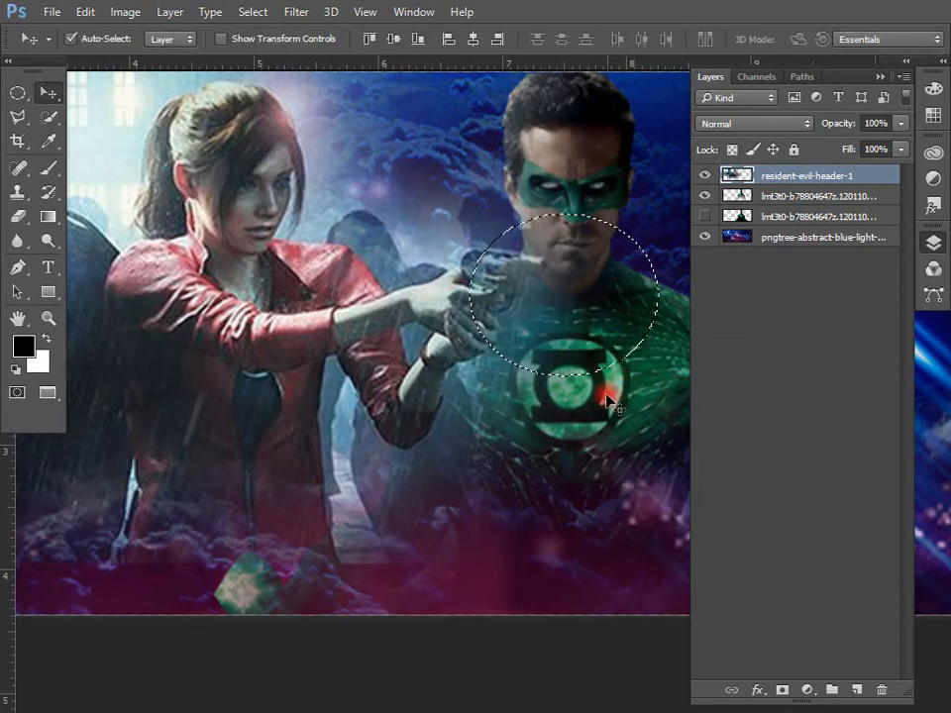
drag(626, 414, 474, 354)
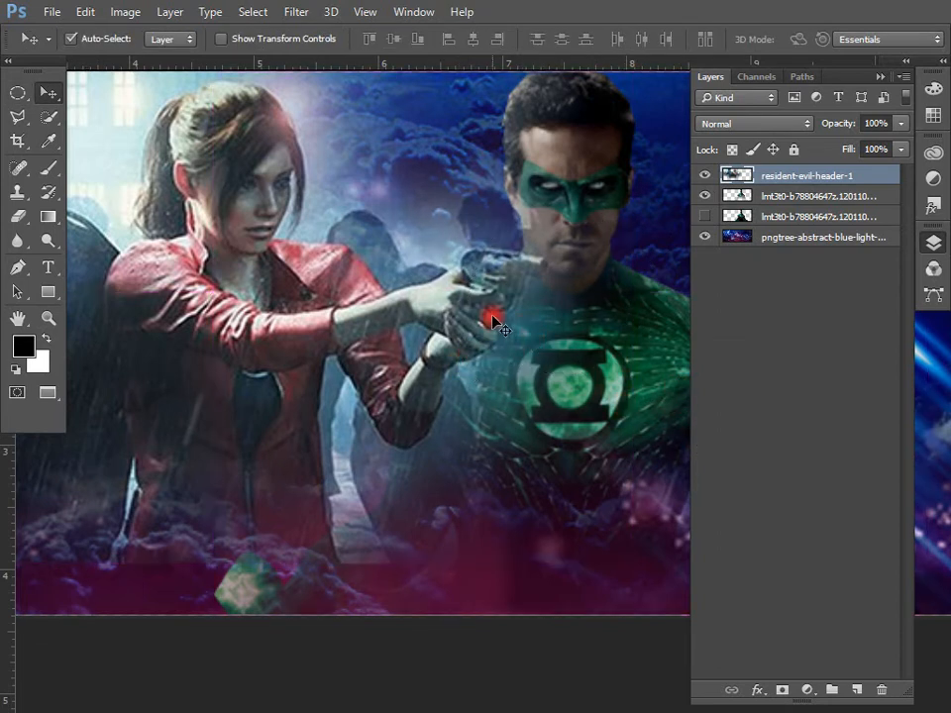
Erase the resident-evil-header-1 layer's overlap on the Green Lantern's chest through a 30 px feathered ellipse, and deselect.
click(16, 95)
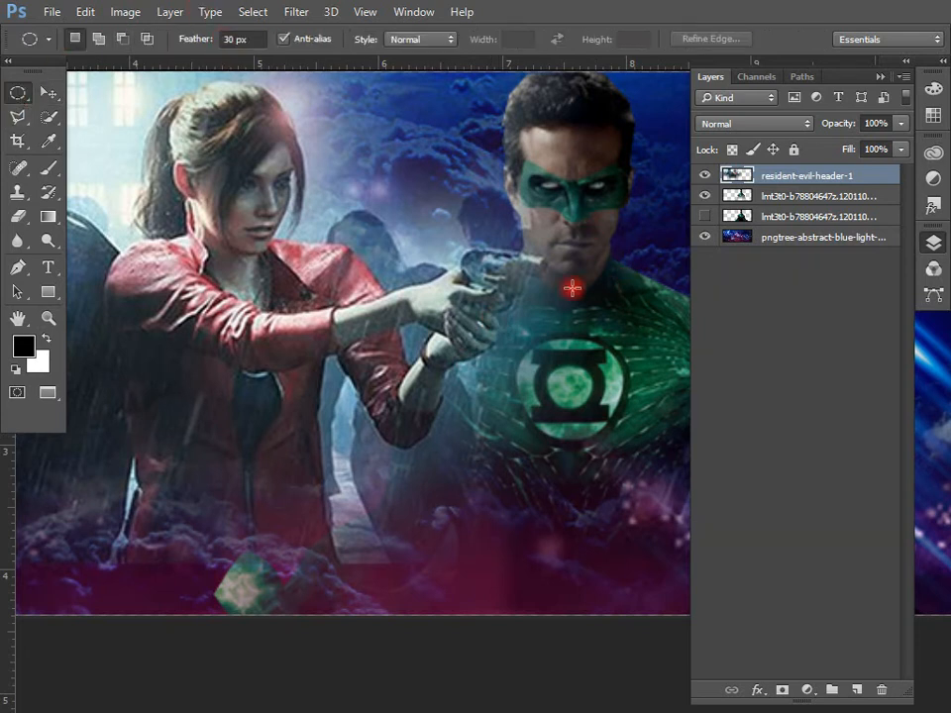
drag(551, 276, 659, 530)
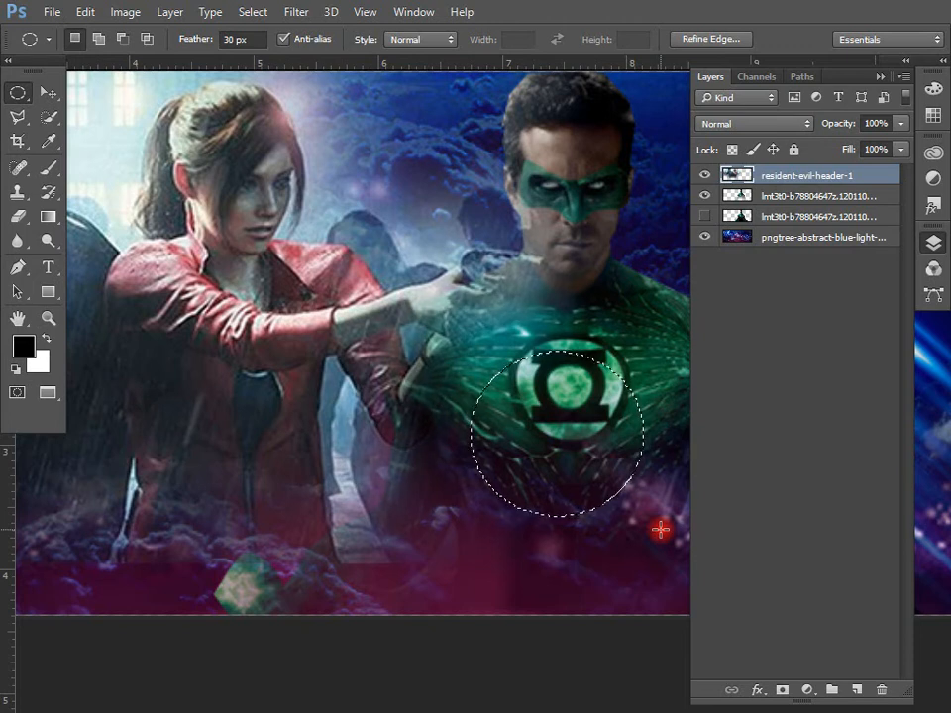
key(ctrl+minus)
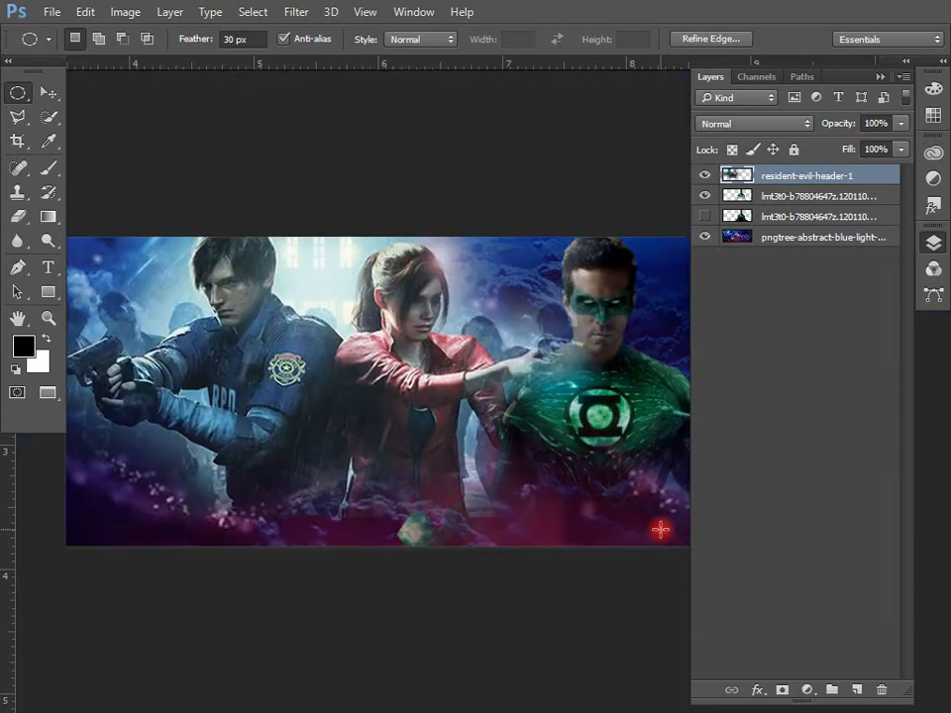
key(v)
key(ctrl+d)
Fade the placed image's upper-left corner into the clouds by deleting through a 30 px feathered ellipse.
drag(437, 559, 478, 505)
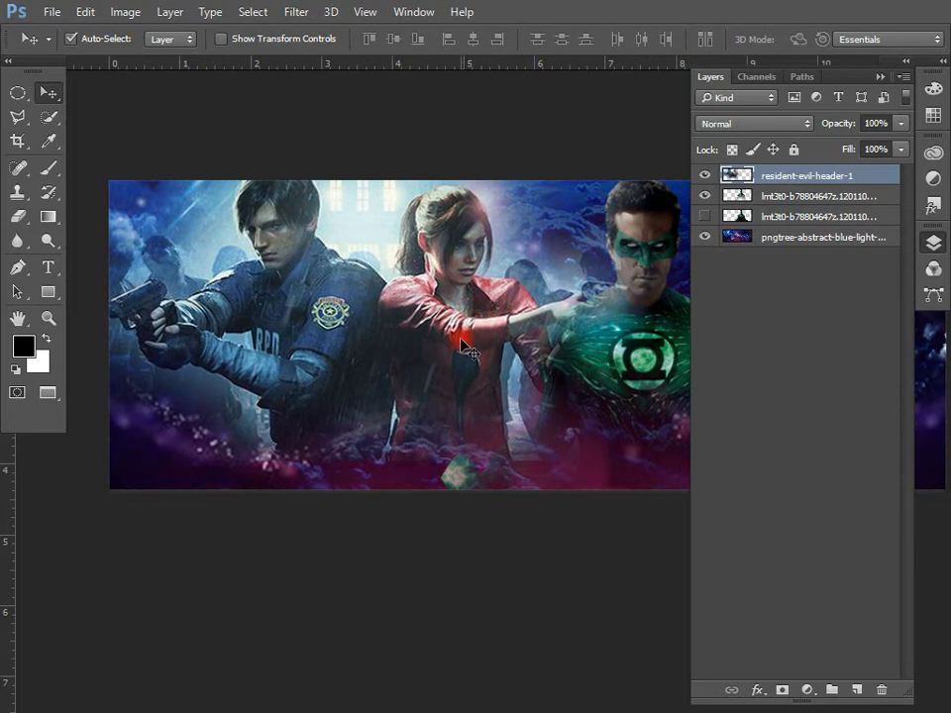
click(16, 92)
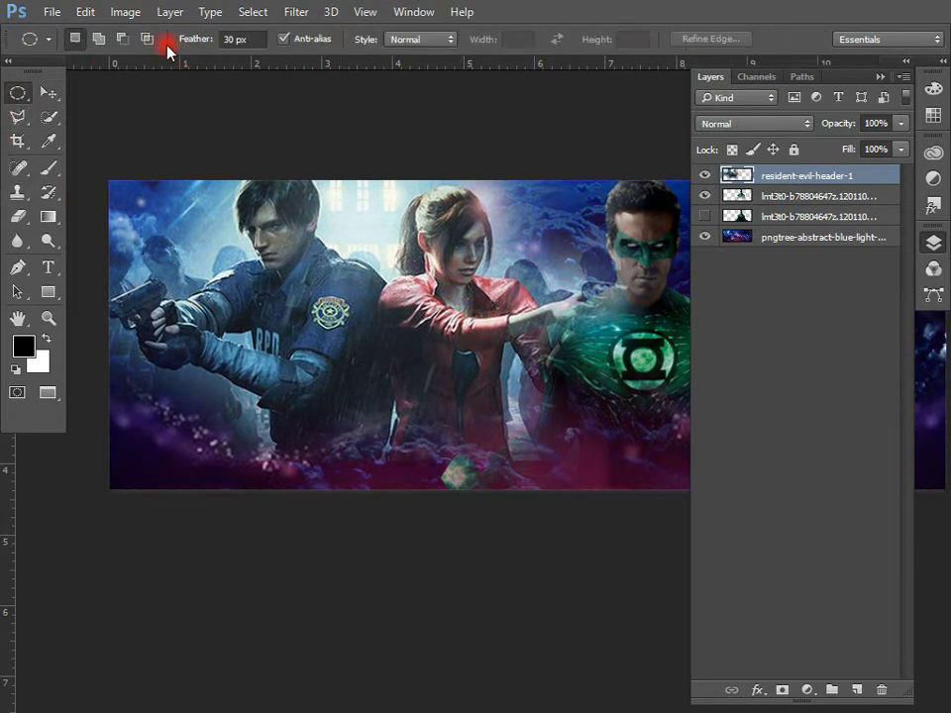
drag(99, 136, 215, 256)
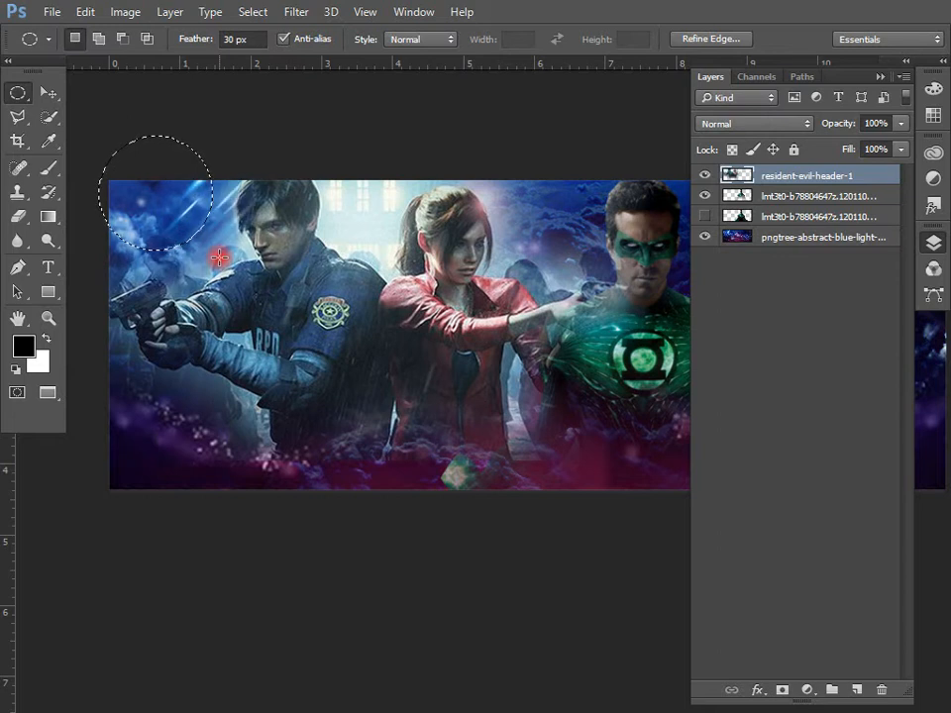
drag(340, 134, 378, 224)
click(464, 278)
drag(355, 158, 388, 239)
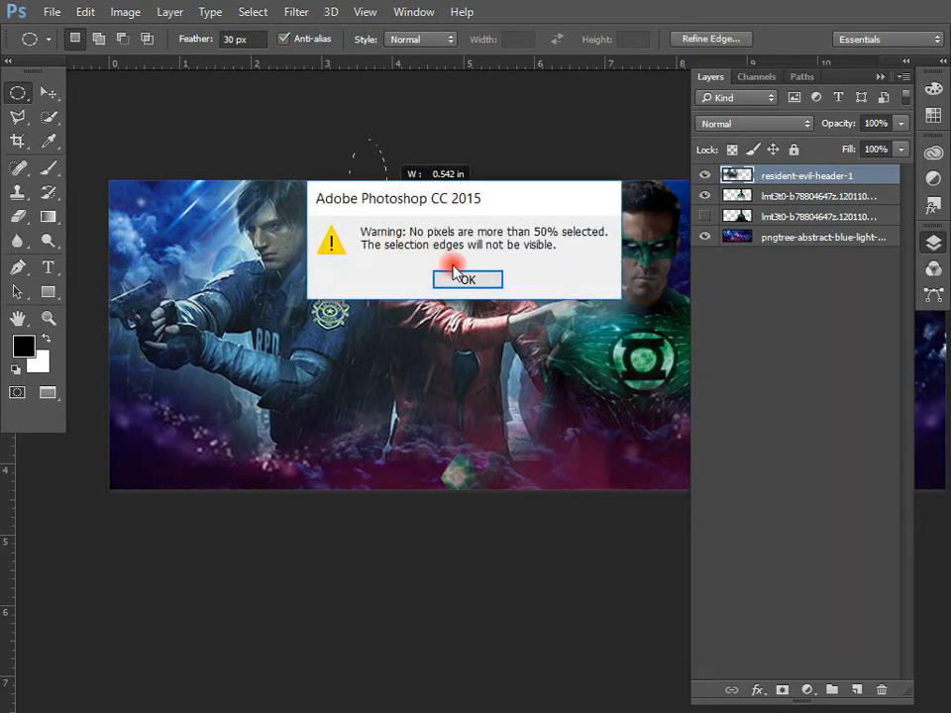
click(448, 277)
Clear the bright backdrop between the man's and woman's heads through a 20 px feathered ellipse, and deselect.
click(227, 38)
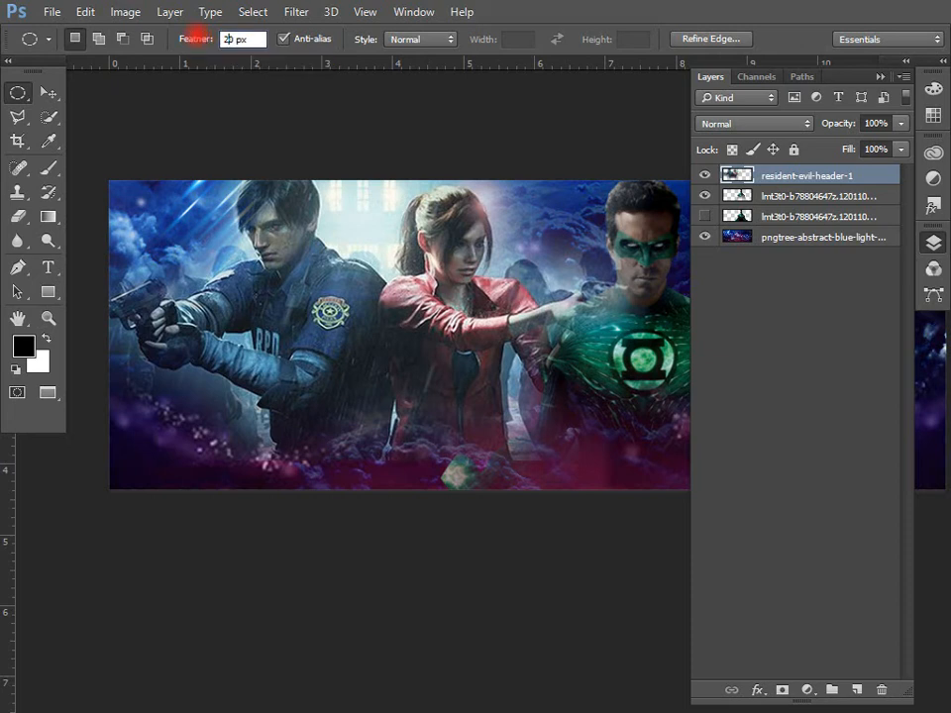
key(Return)
drag(345, 140, 385, 208)
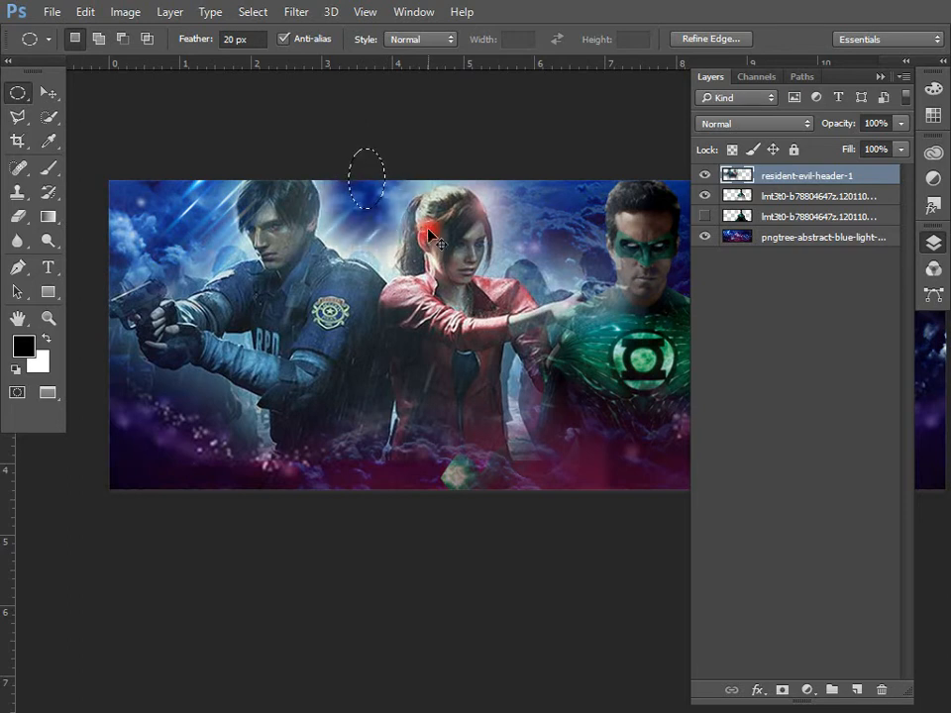
key(ctrl+d)
key(v)
drag(350, 301, 389, 297)
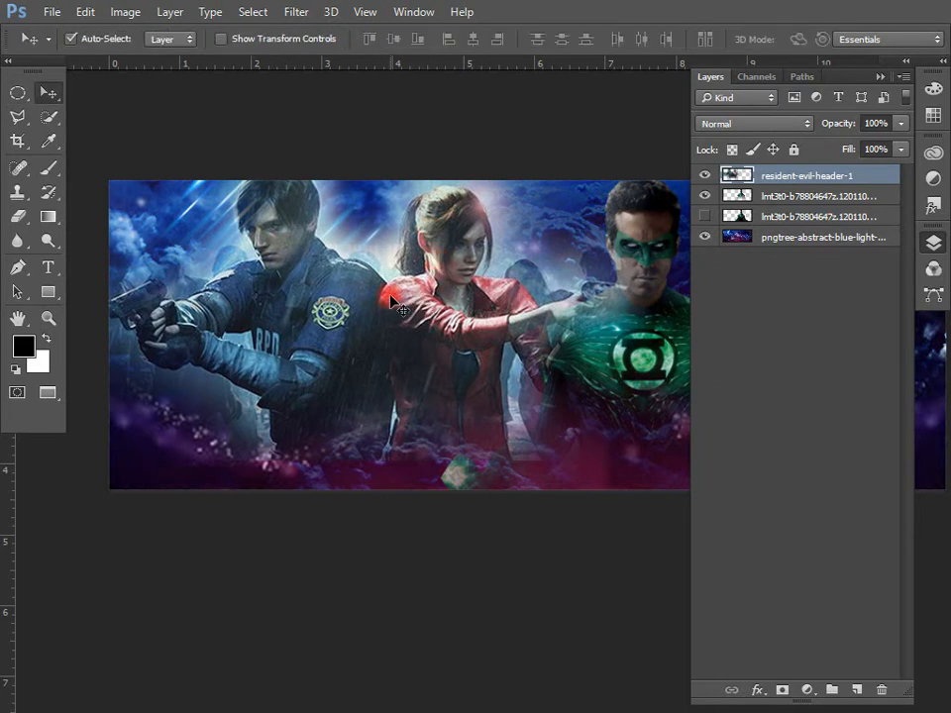
Set the resident-evil-header-1 layer's blend mode to Linear Dodge (Add).
click(750, 130)
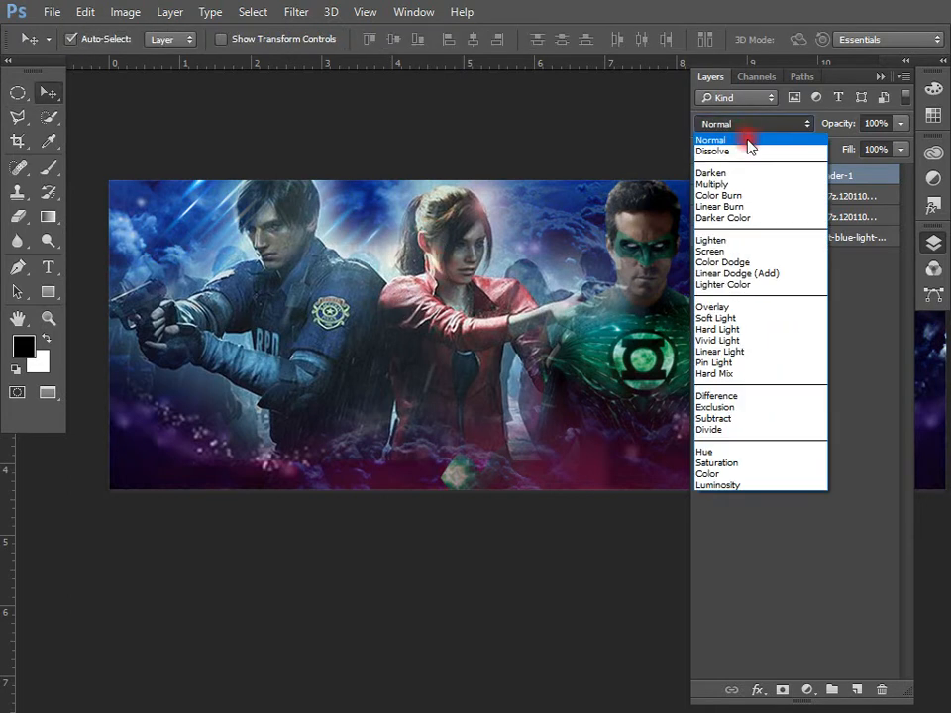
click(749, 138)
key(Down)
key(Down)
key(Down)
key(Down)
key(Down)
key(Down)
key(Down)
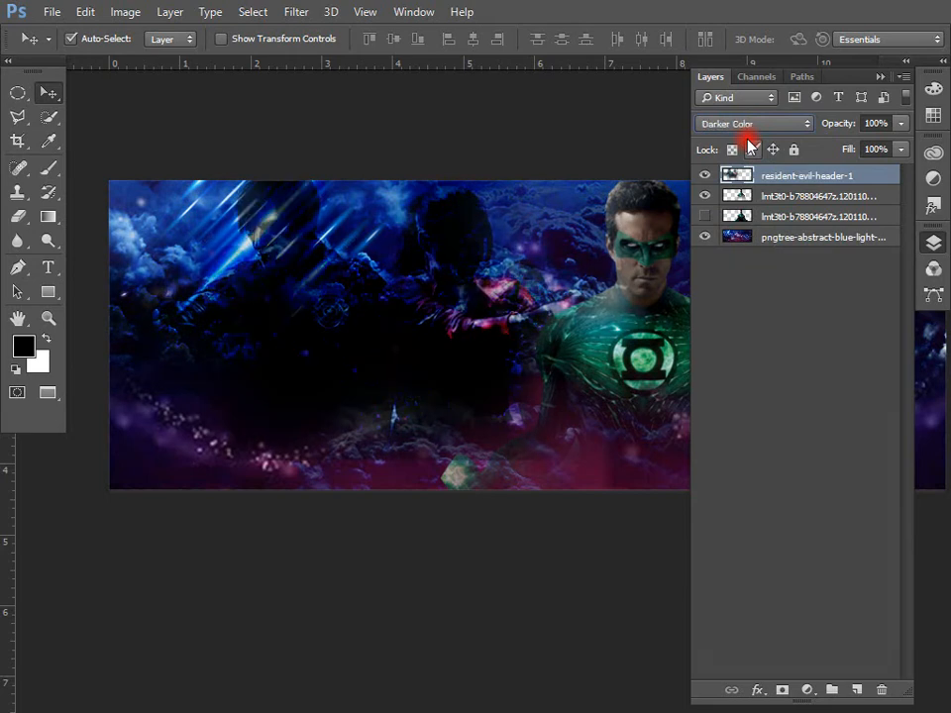
key(Down)
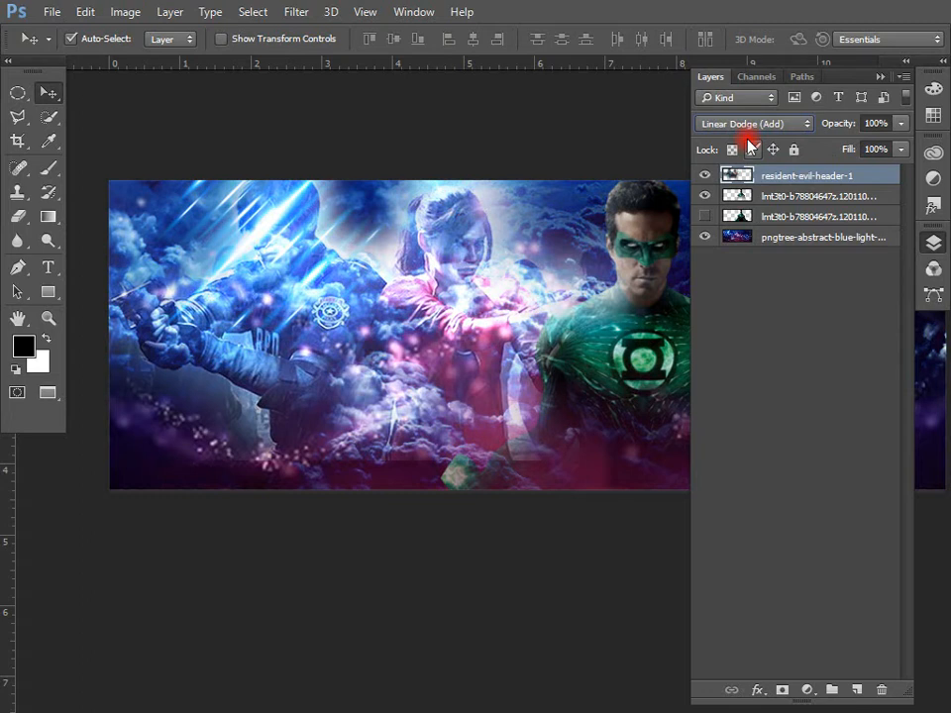
Duplicate the resident-evil-header-1 layer and set the copy's blend mode to Normal.
key(ctrl+j)
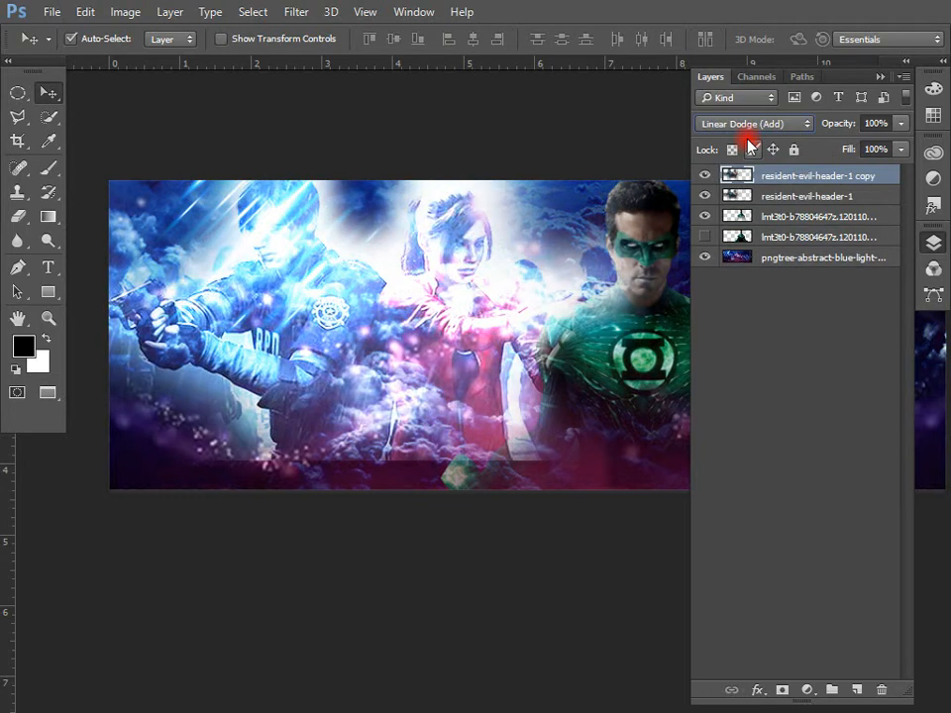
click(750, 127)
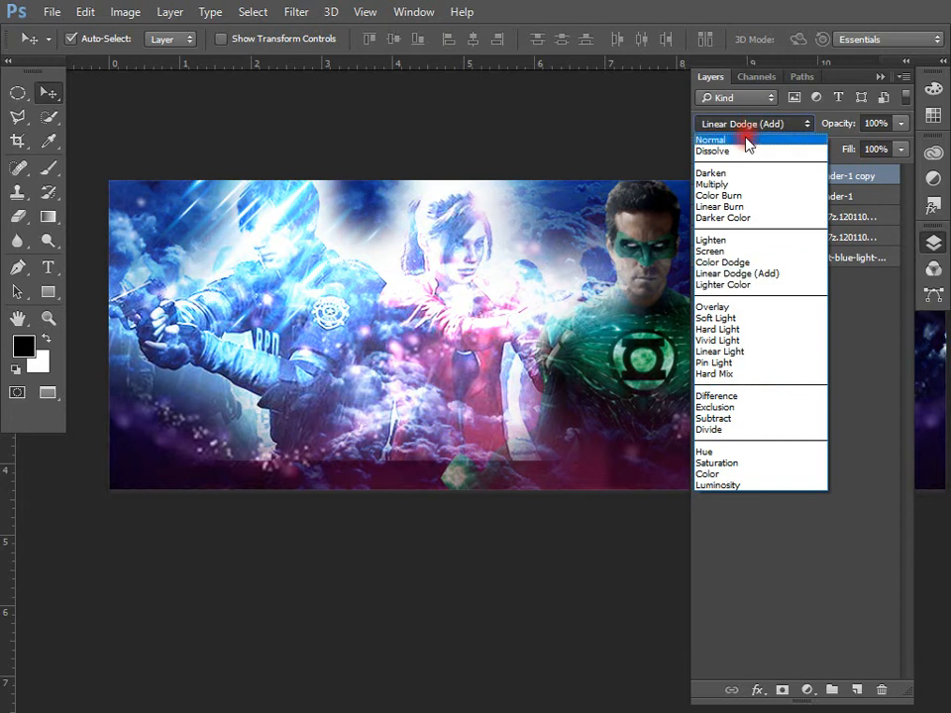
click(747, 138)
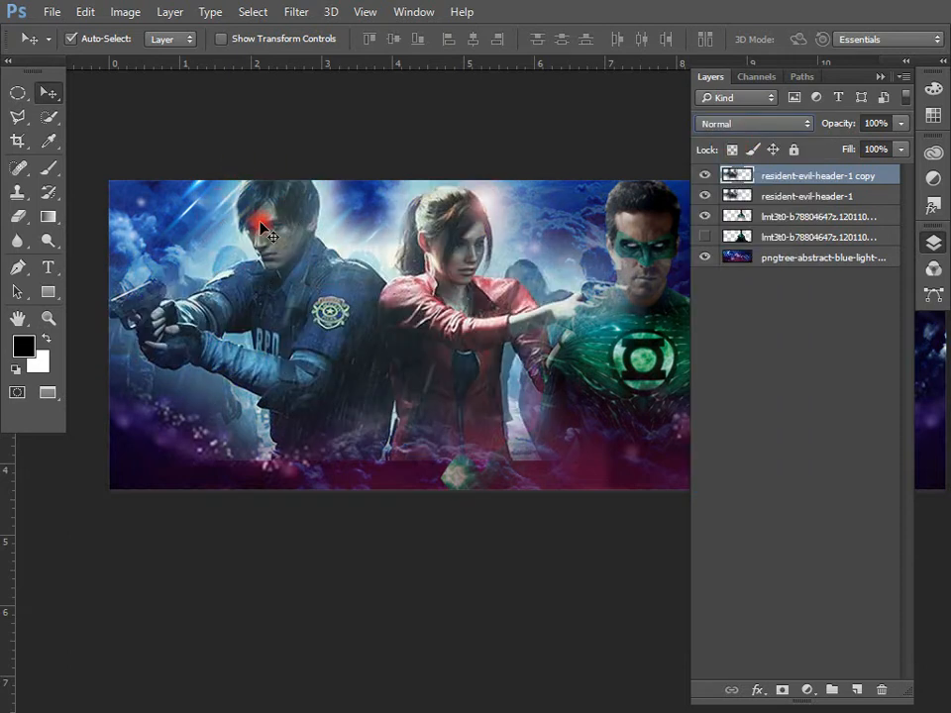
click(18, 117)
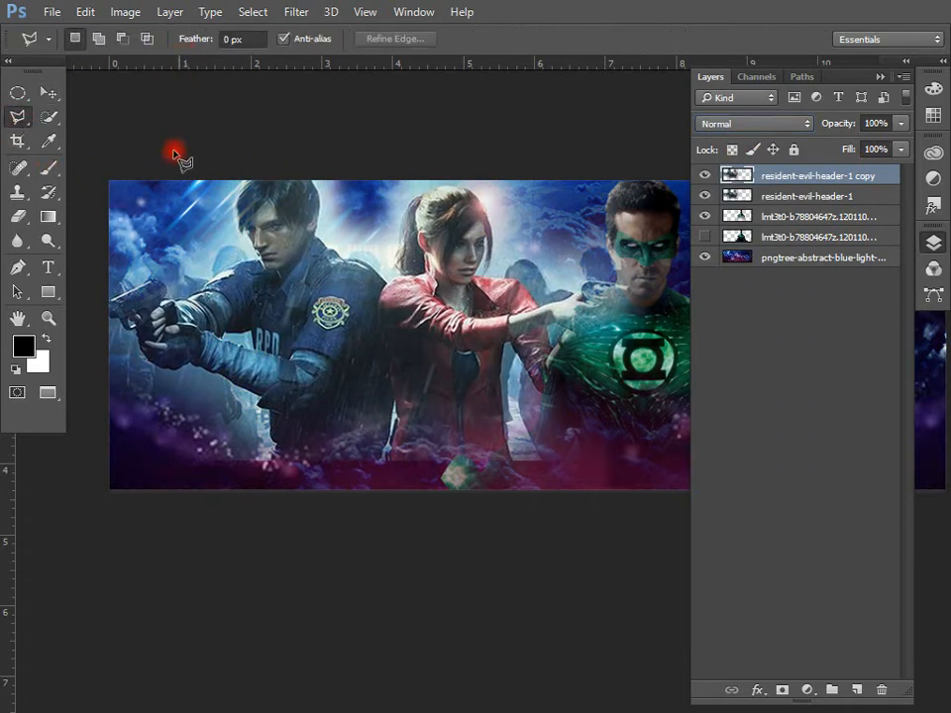
click(249, 263)
click(227, 282)
click(124, 256)
click(108, 270)
click(103, 345)
click(228, 461)
click(348, 454)
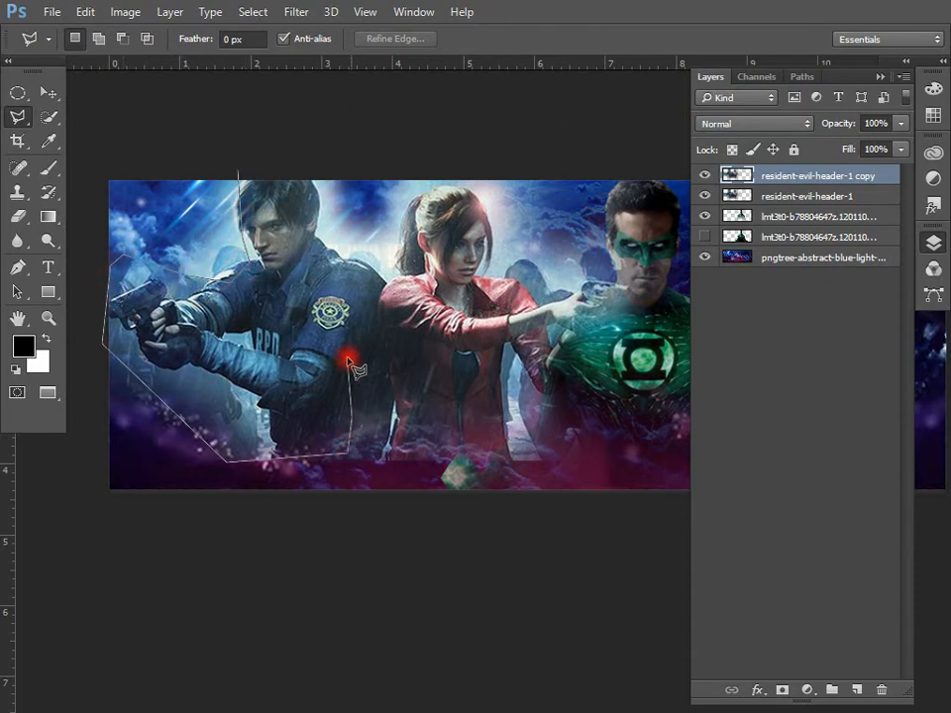
click(352, 412)
key(Escape)
Select the man's and woman's heads together with two 0 px feather ellipses, and invert the selection.
click(17, 92)
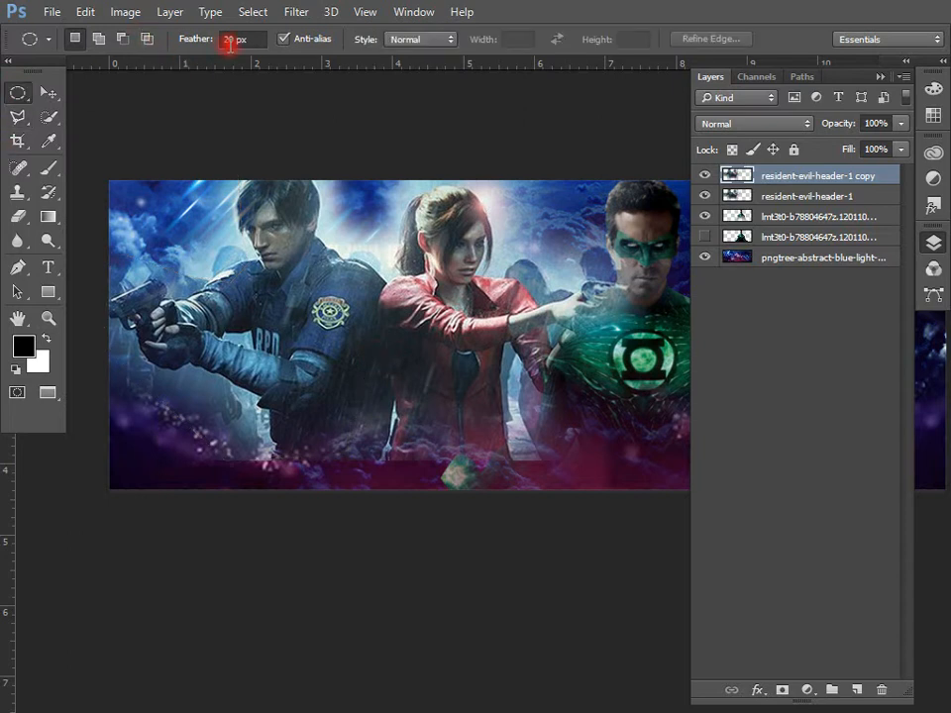
click(203, 38)
text(0)
drag(234, 167, 323, 278)
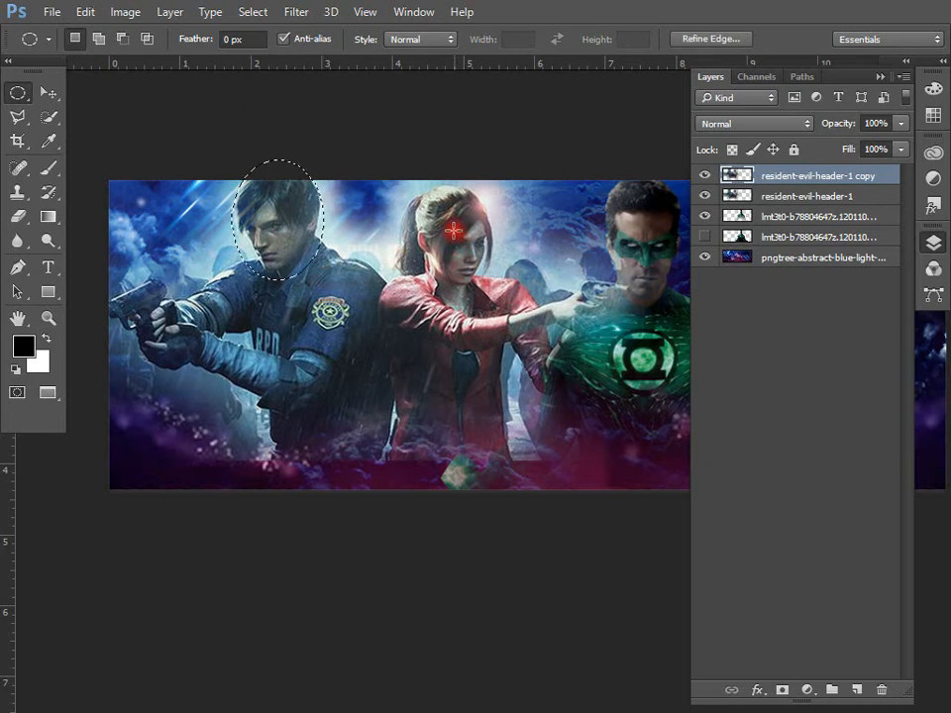
drag(424, 176, 487, 278)
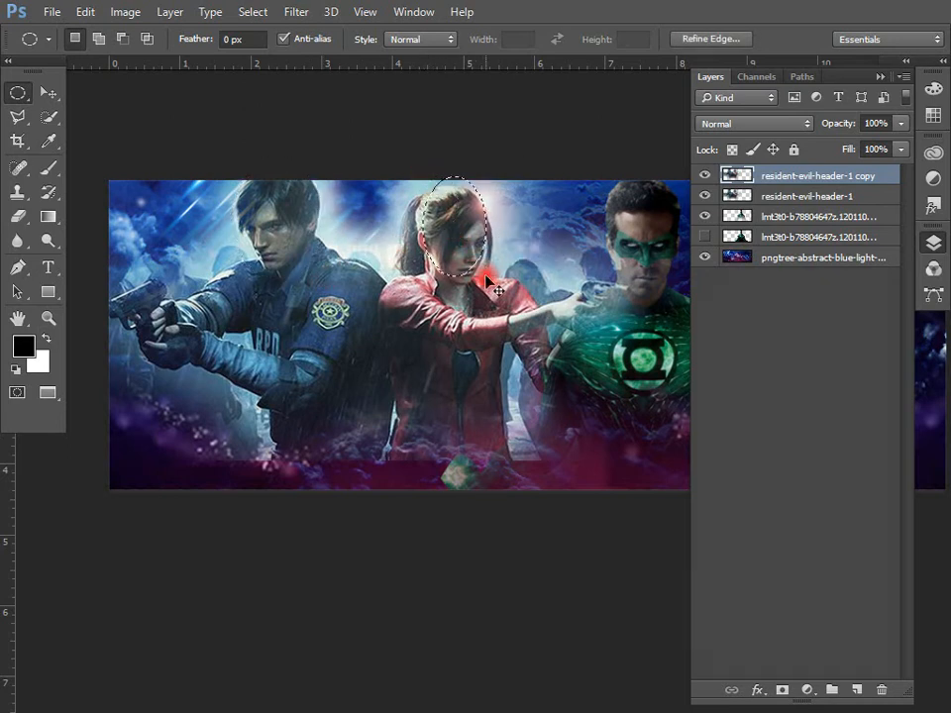
key(ctrl+z)
click(102, 43)
drag(424, 162, 503, 294)
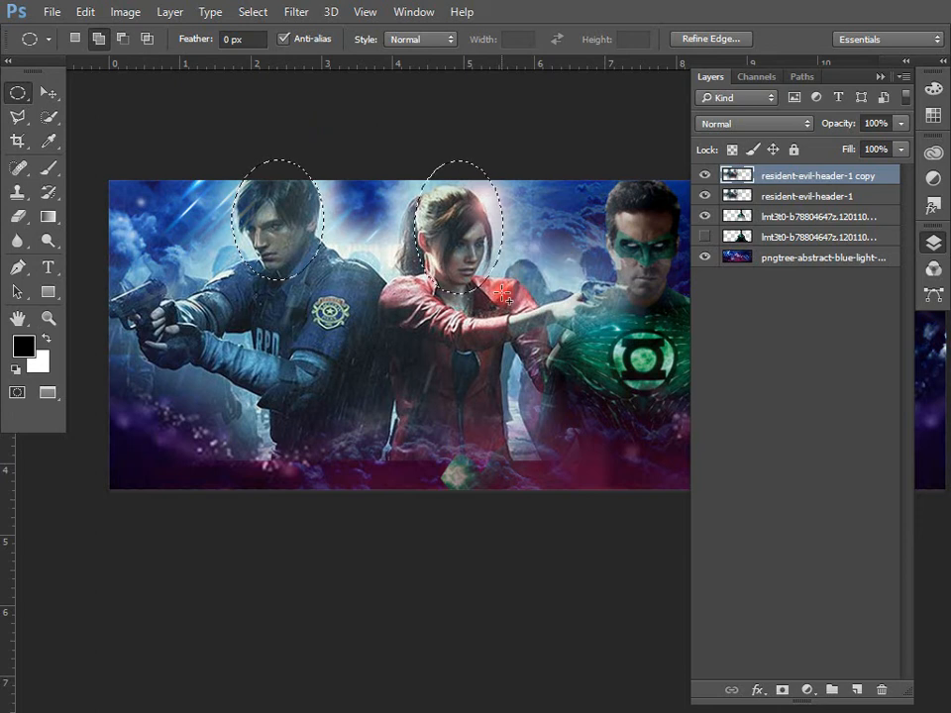
key(ctrl+shift+i)
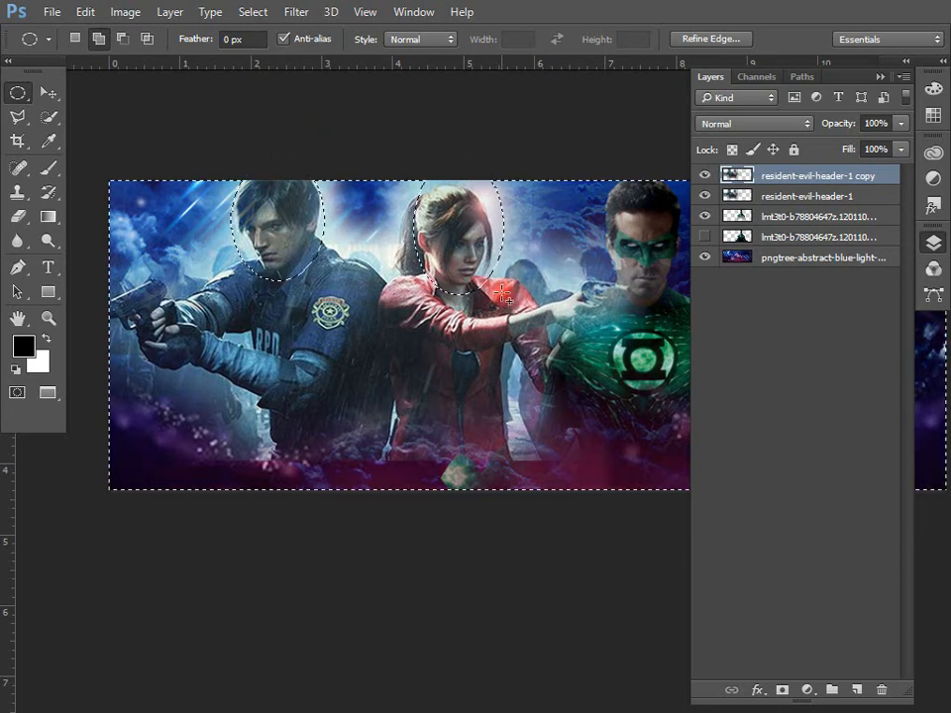
Try deleting everything outside the two heads on the copy layer with a hard-edged selection, and undo it.
key(Delete)
key(ctrl+d)
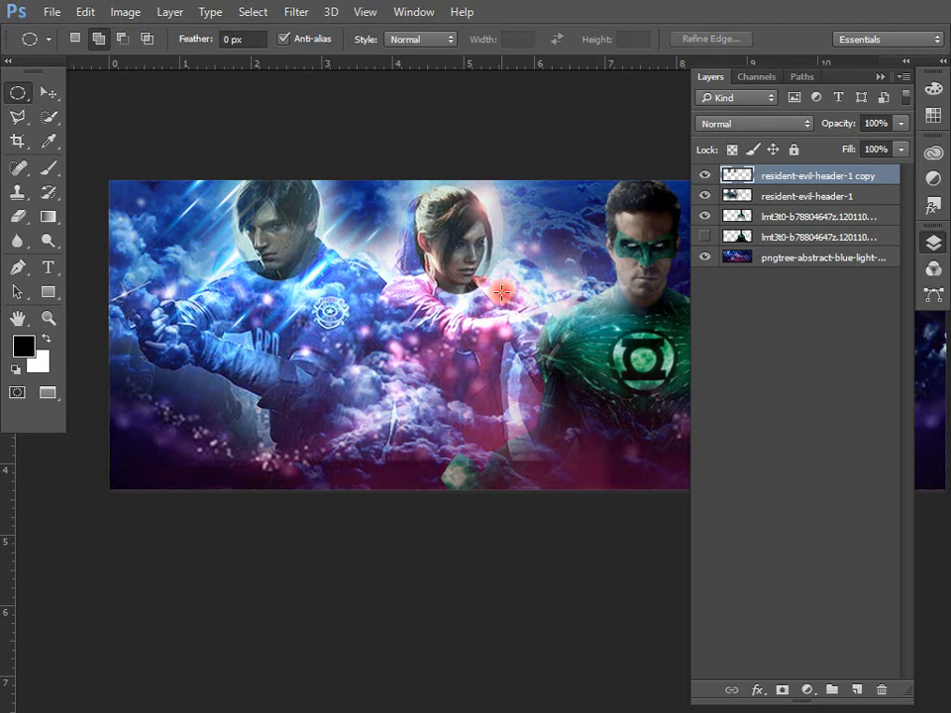
key(ctrl+alt+z)
key(ctrl+alt+z)
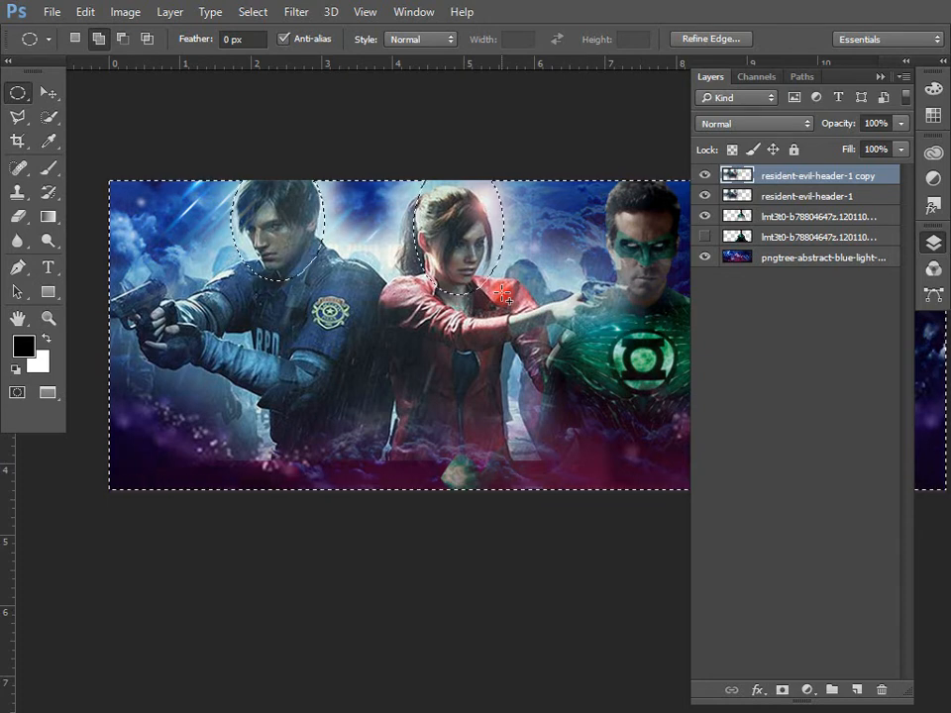
Feather the inverted selection by 20 px, delete everything outside the two heads on the copy layer, and deselect.
key(shift+F6)
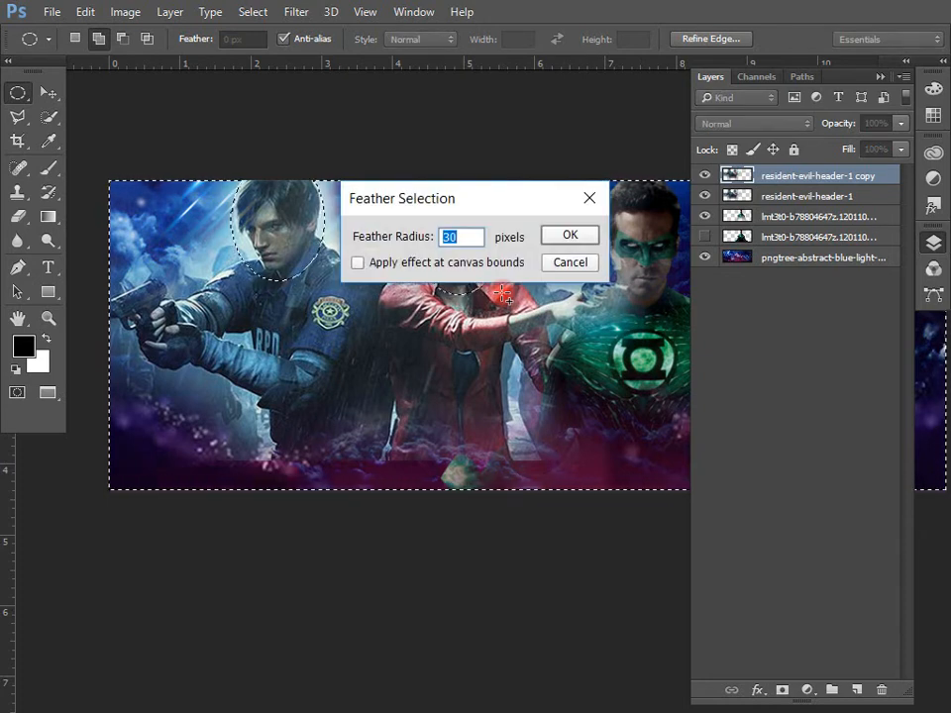
text(20)
key(Return)
key(Delete)
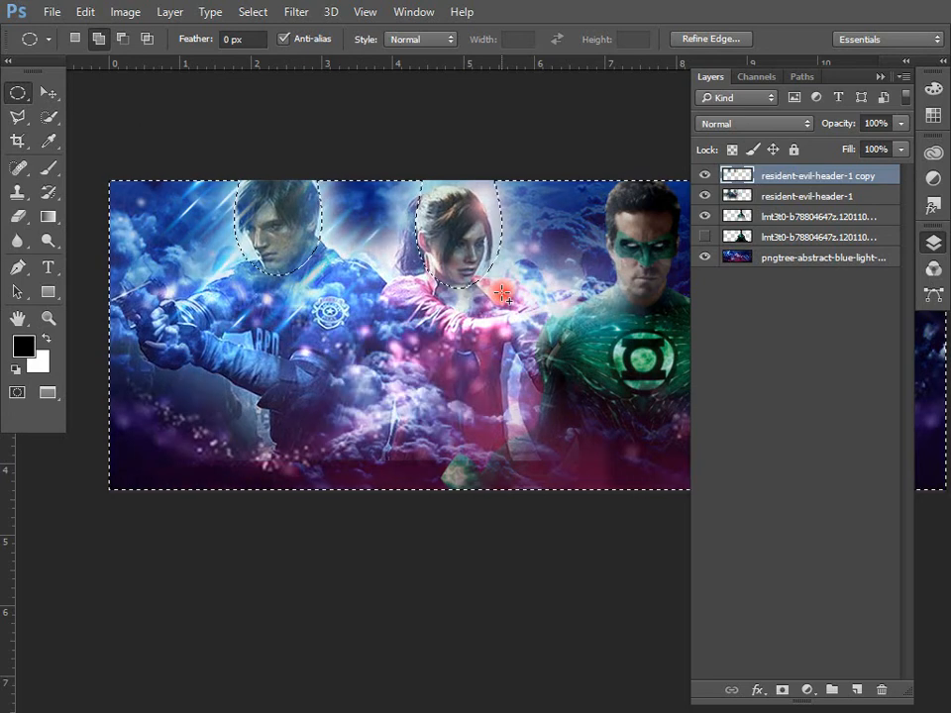
key(ctrl+d)
key(v)
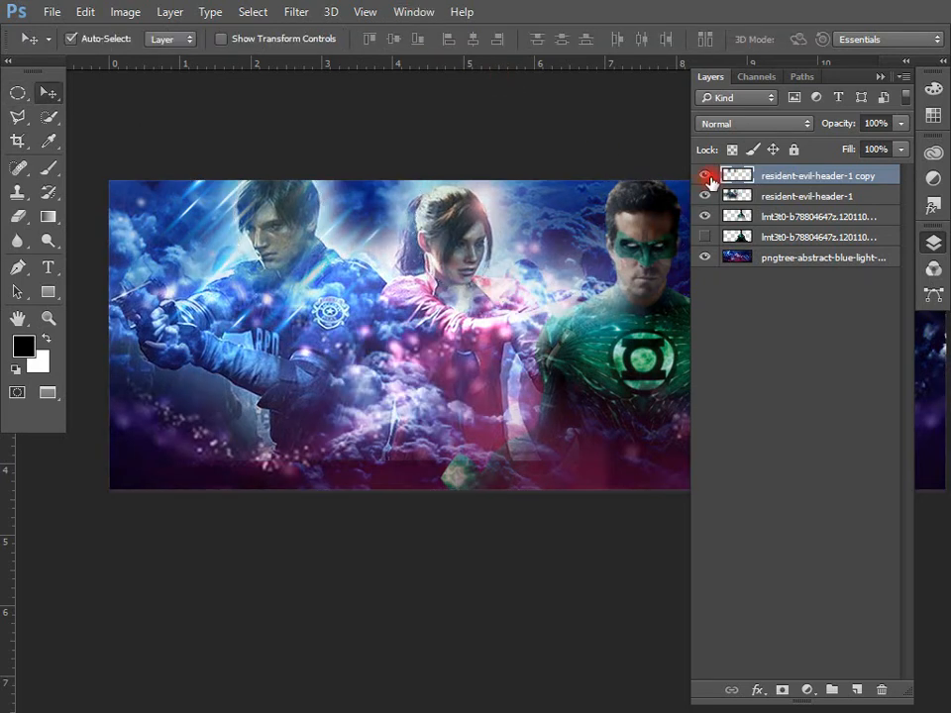
Compare the banner with the resident-evil-header-1 copy layer hidden and shown, and inspect the whole composition.
click(705, 175)
click(703, 176)
click(702, 176)
click(702, 176)
click(702, 178)
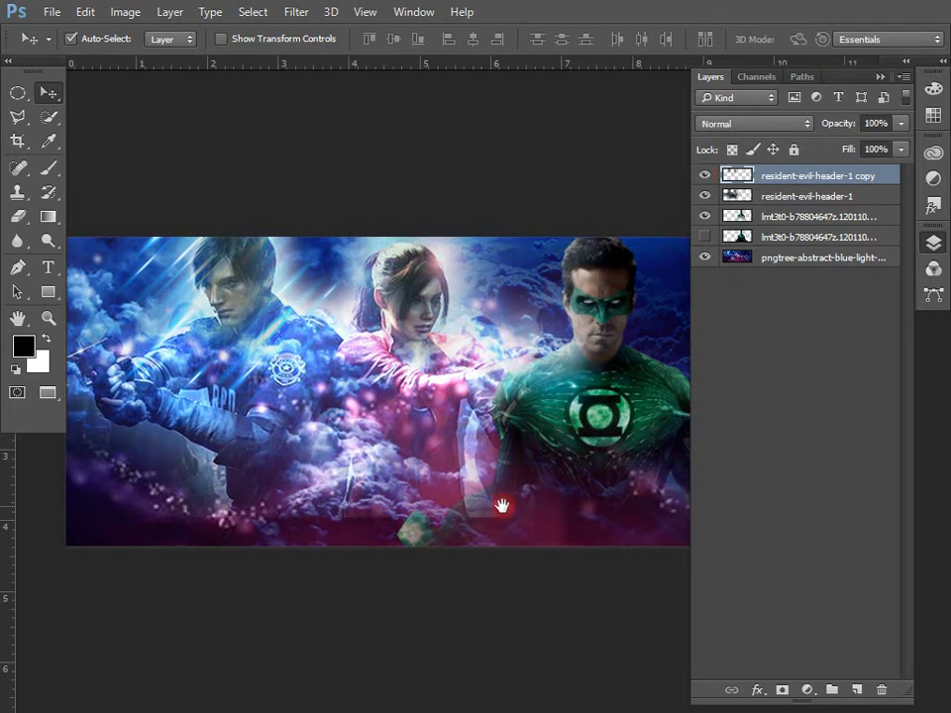
drag(503, 503, 378, 387)
key(ctrl+minus)
key(ctrl+minus)
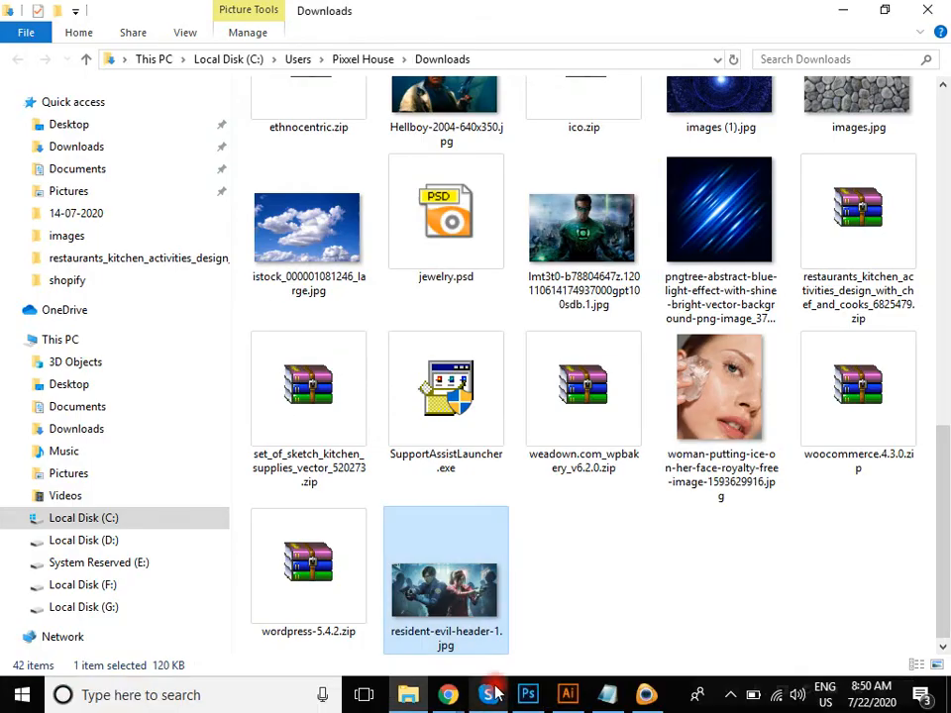
Switch to Chrome and search Google Images for "film poster".
mouse_move(447, 694)
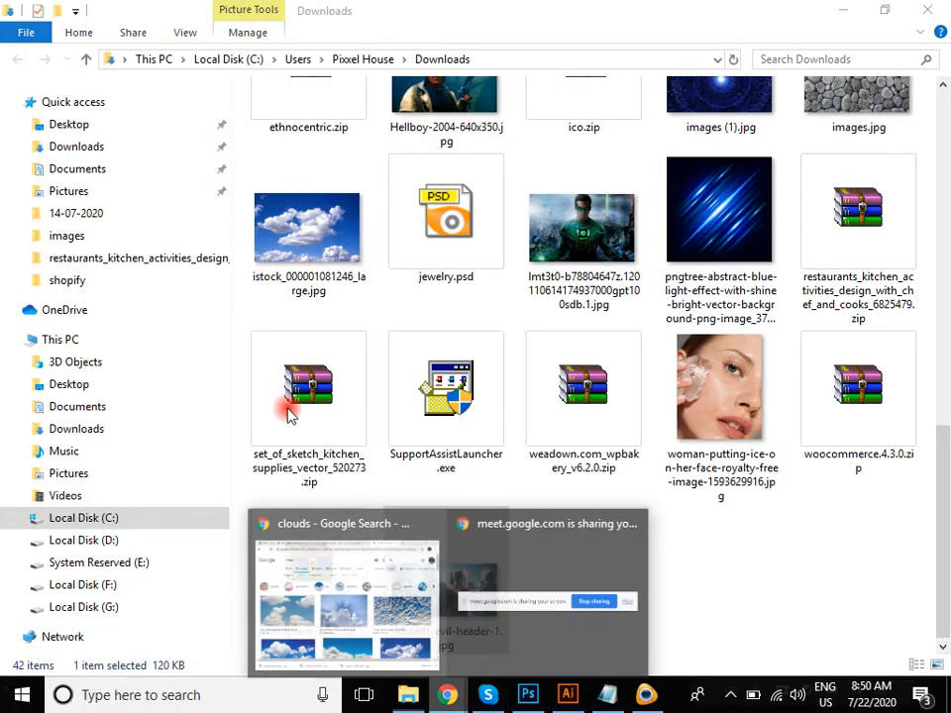
click(388, 609)
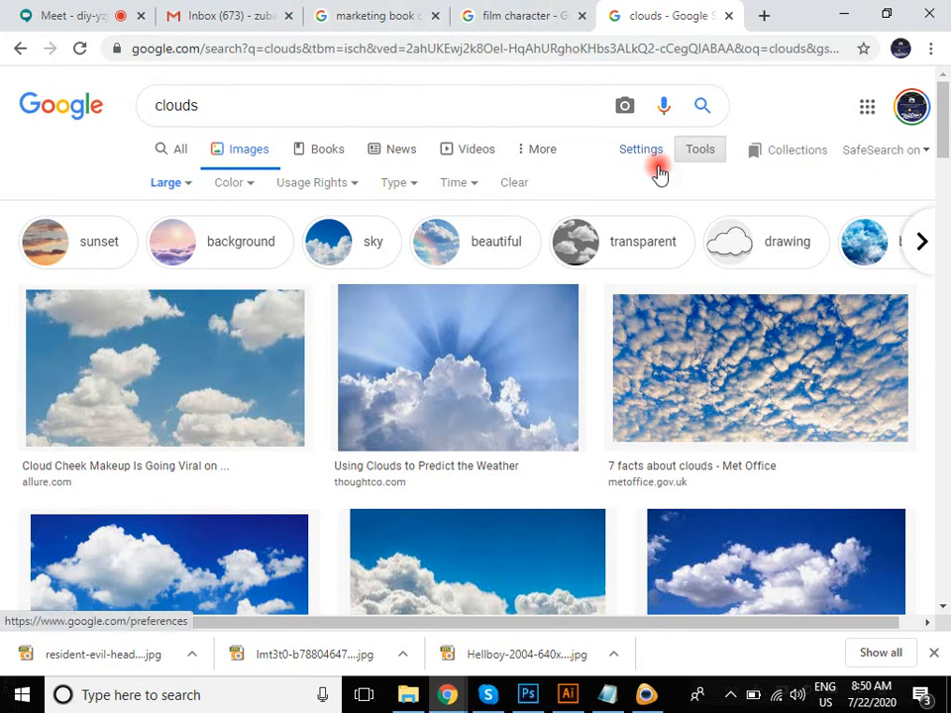
double_click(180, 105)
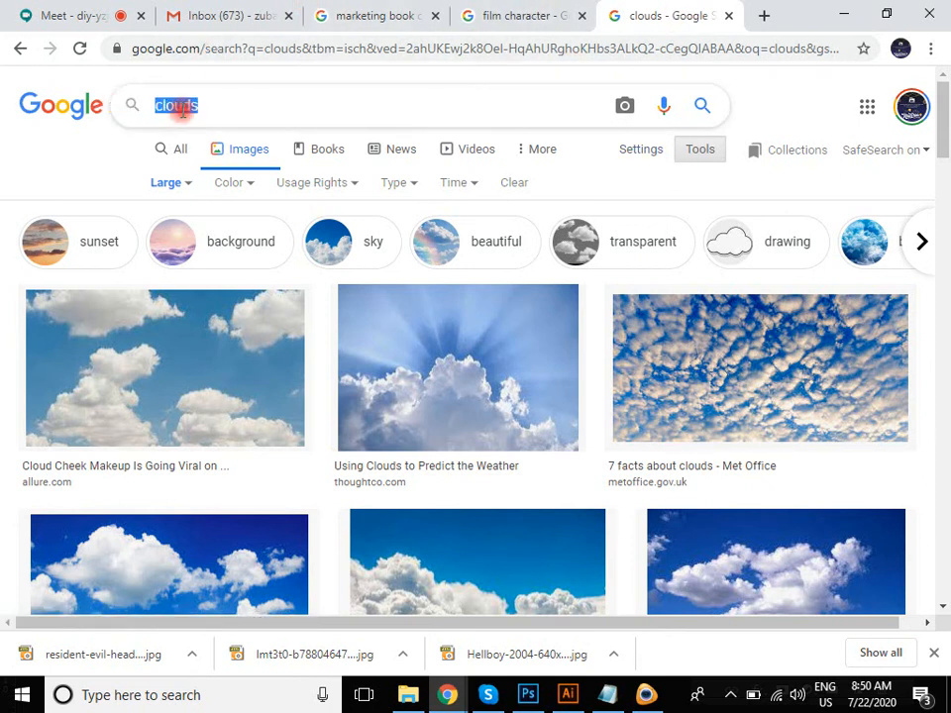
text(m)
key(BackSpace)
text(f)
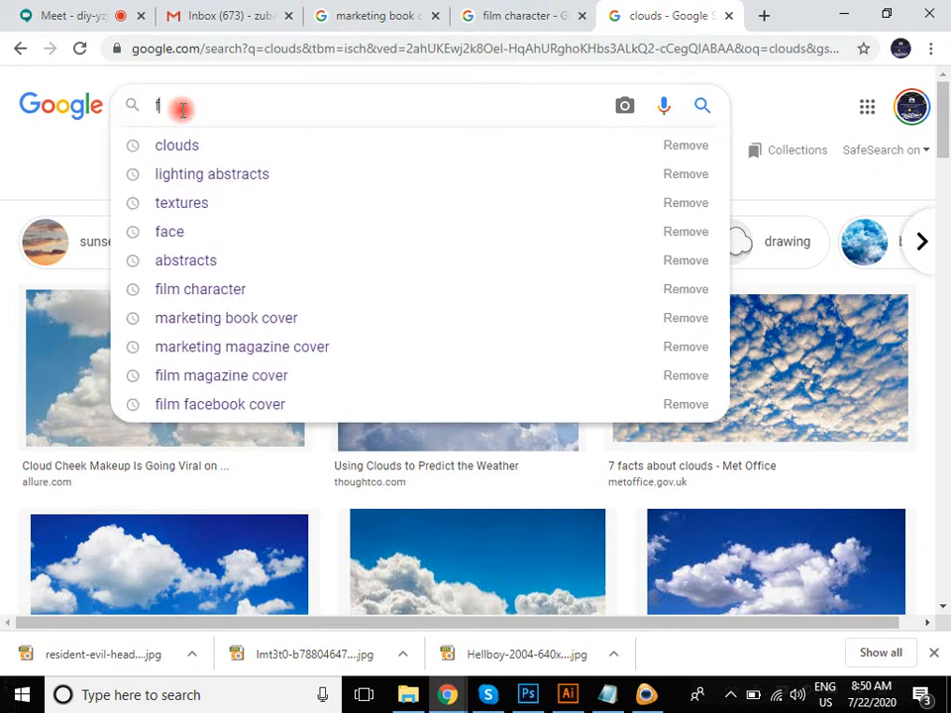
text(ilm poster)
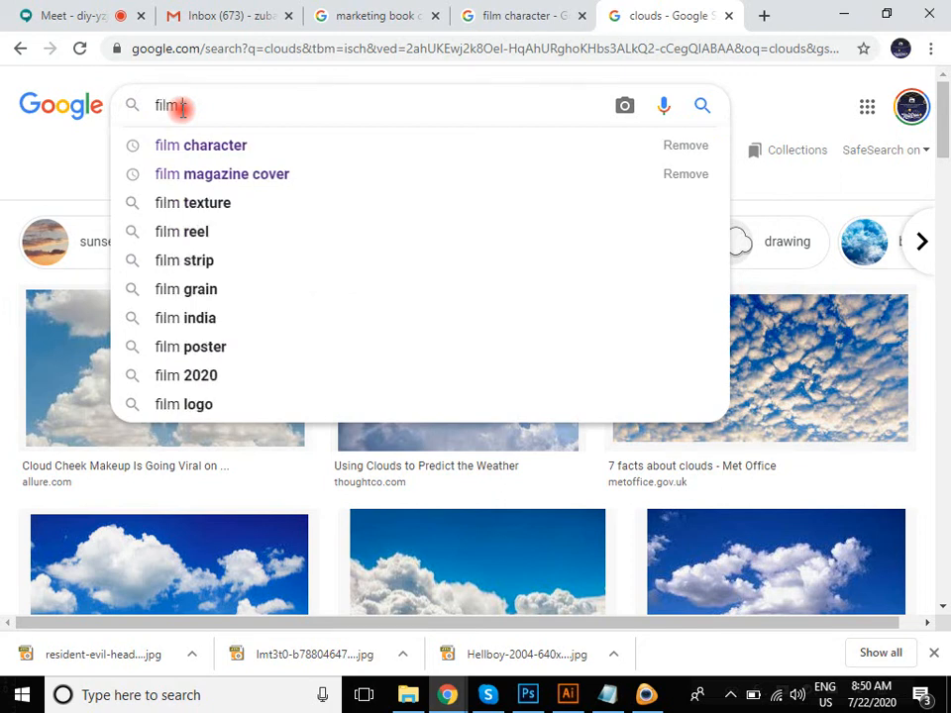
key(Return)
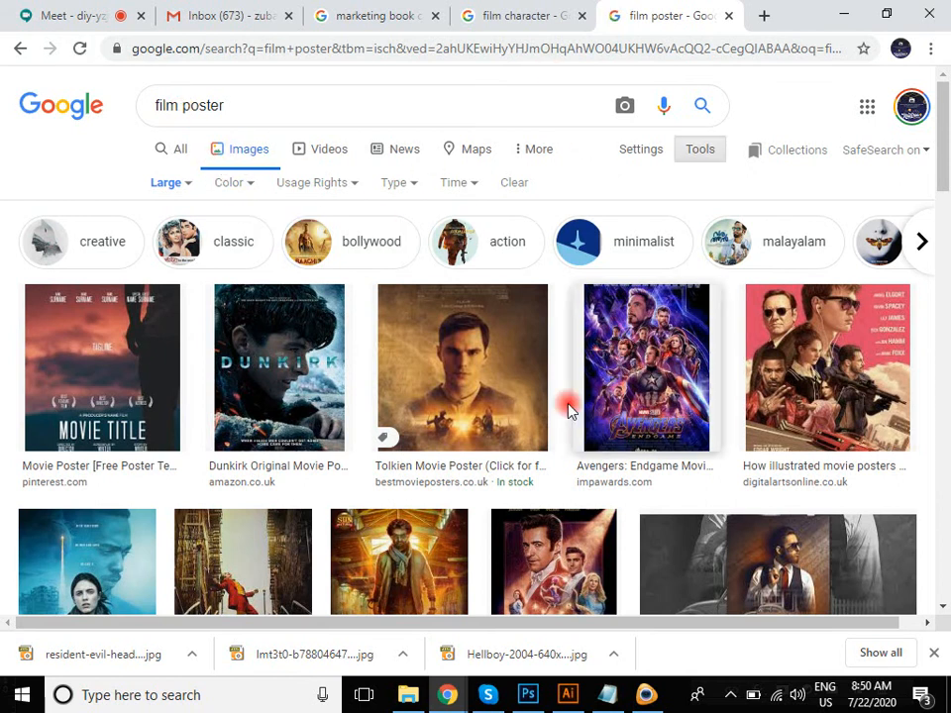
Preview the Avengers: Endgame poster in the image results and compare it with the banner in Photoshop.
click(664, 332)
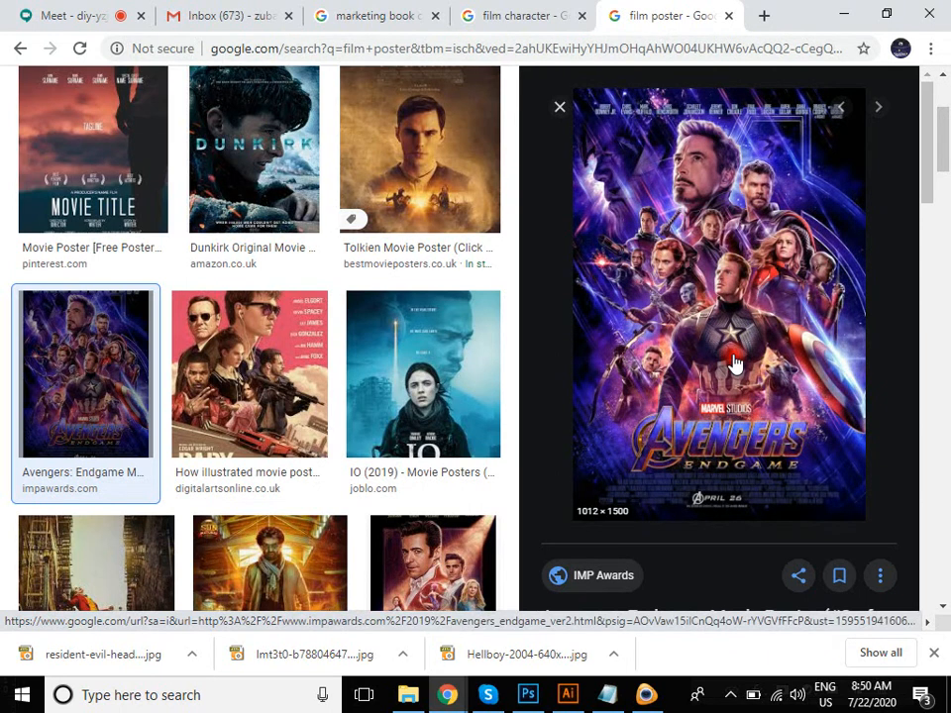
click(502, 697)
click(528, 693)
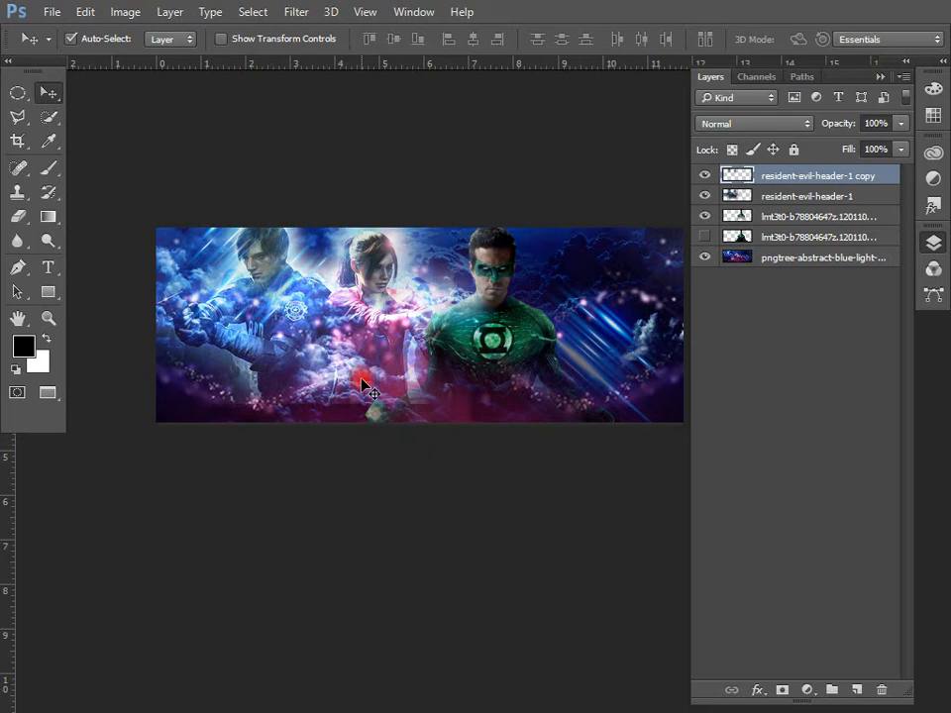
key(alt+Tab)
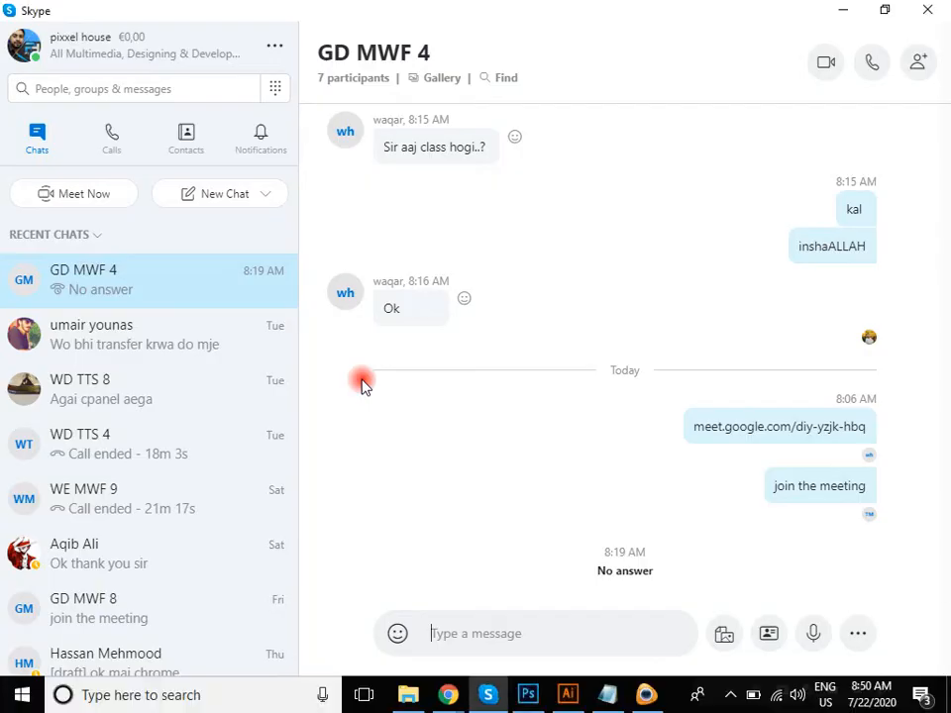
key(alt+Tab)
key(alt+Tab)
key(alt+Tab)
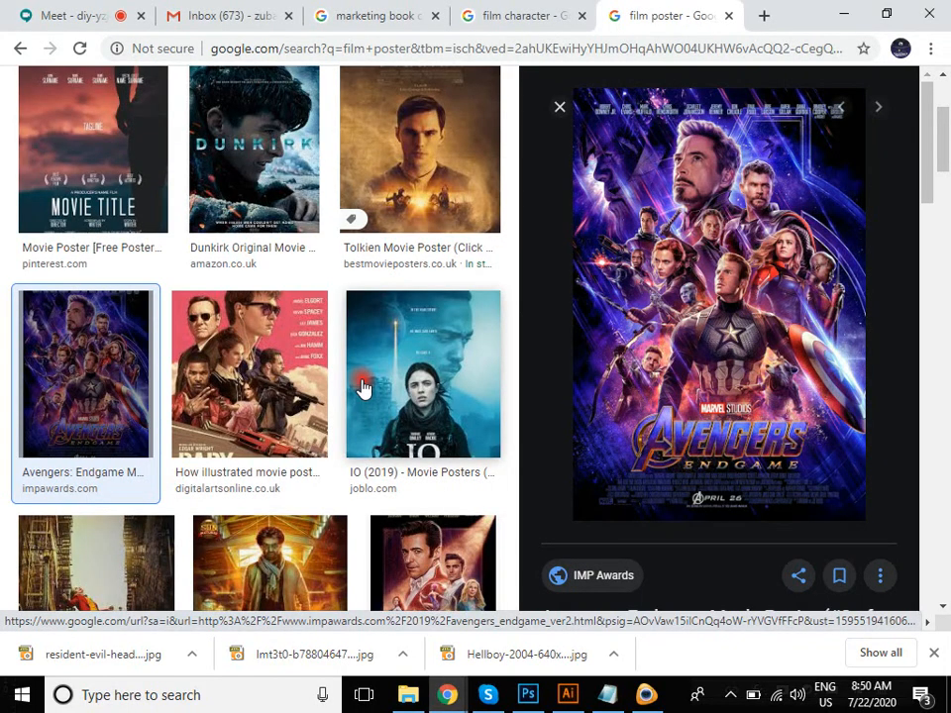
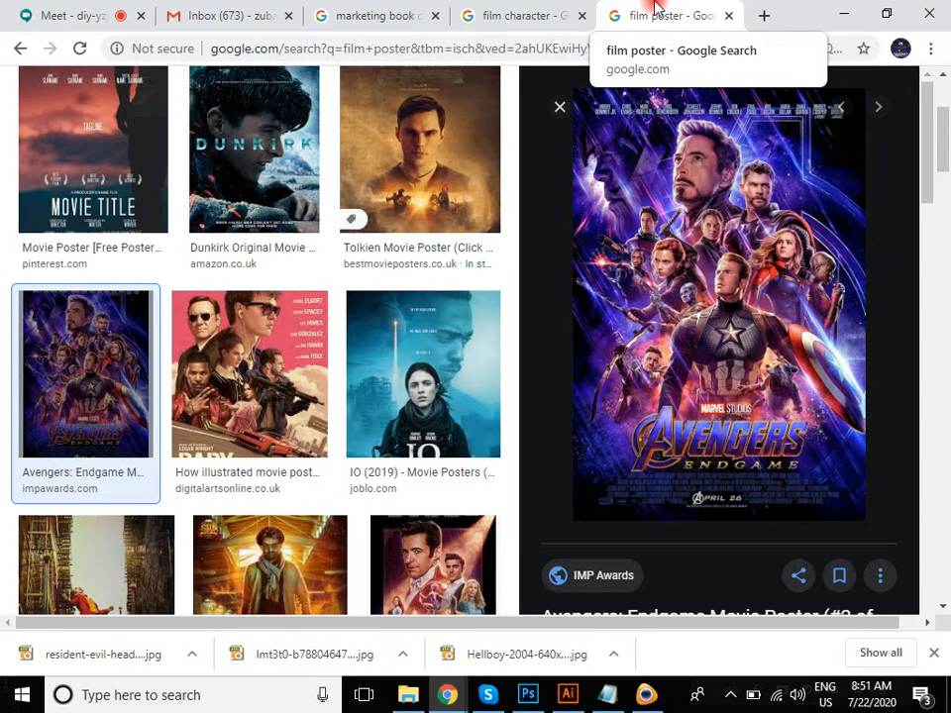
Search Google Images for "texture" in place of the film character search.
click(763, 15)
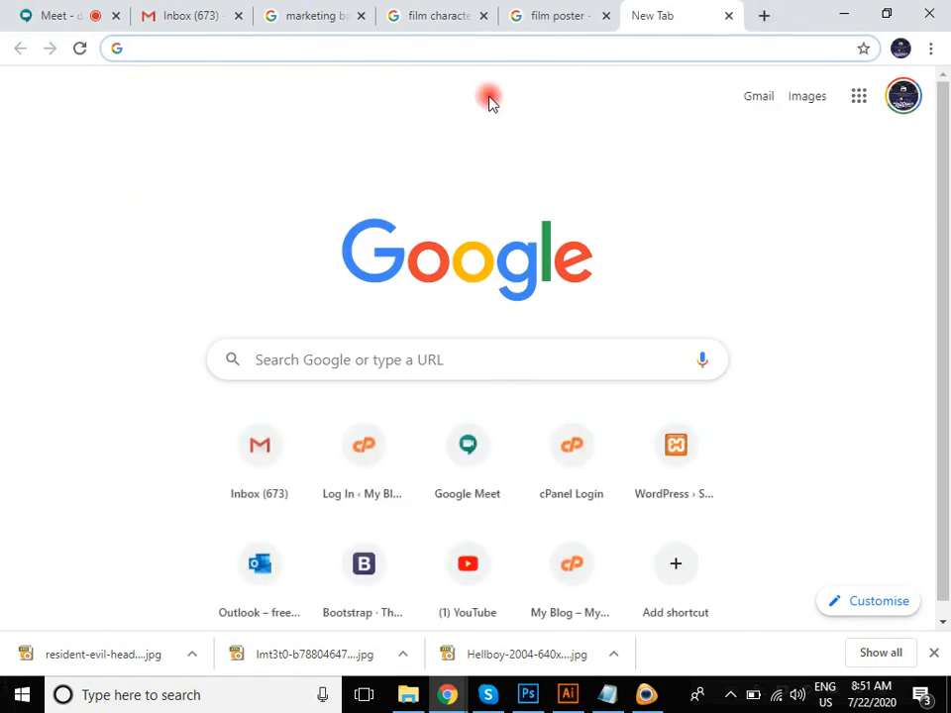
key(ctrl+w)
click(547, 12)
scroll(411, 327, up, 15)
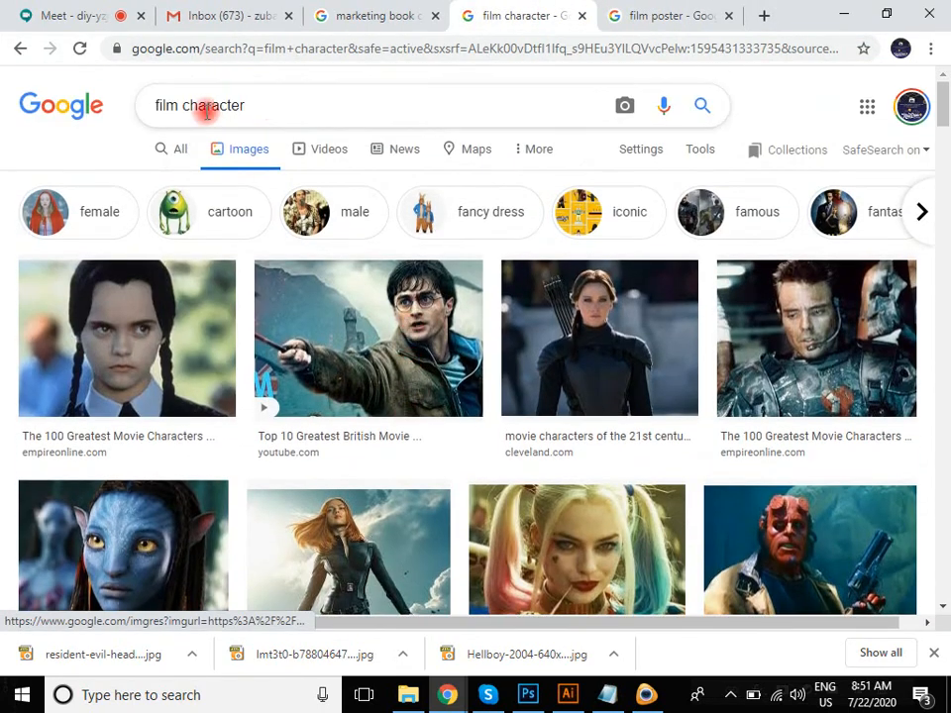
triple_click(206, 109)
text(t)
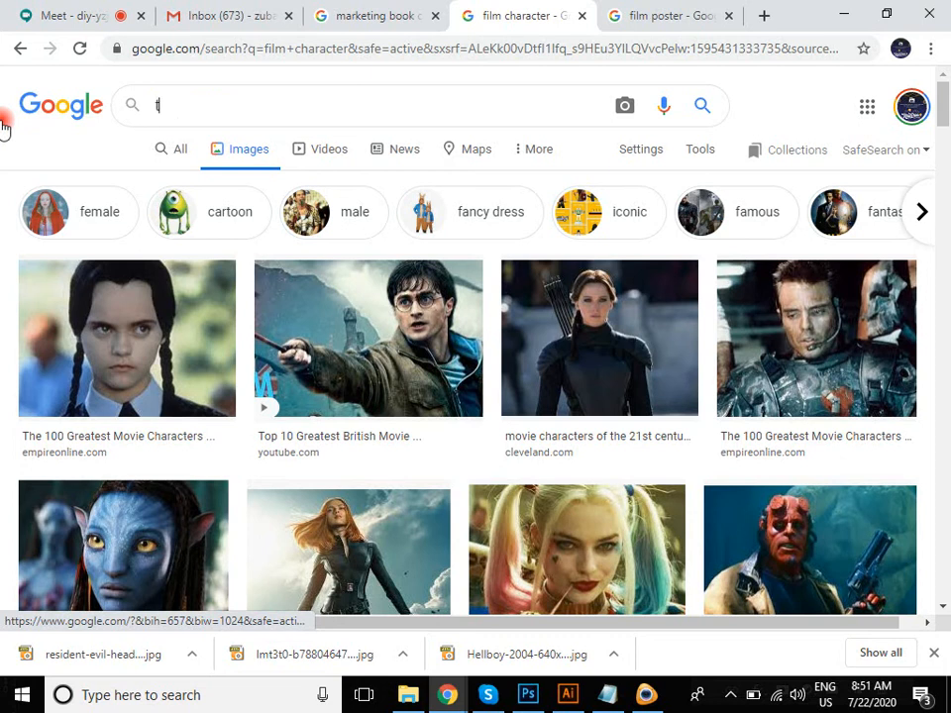
text(exture)
key(Return)
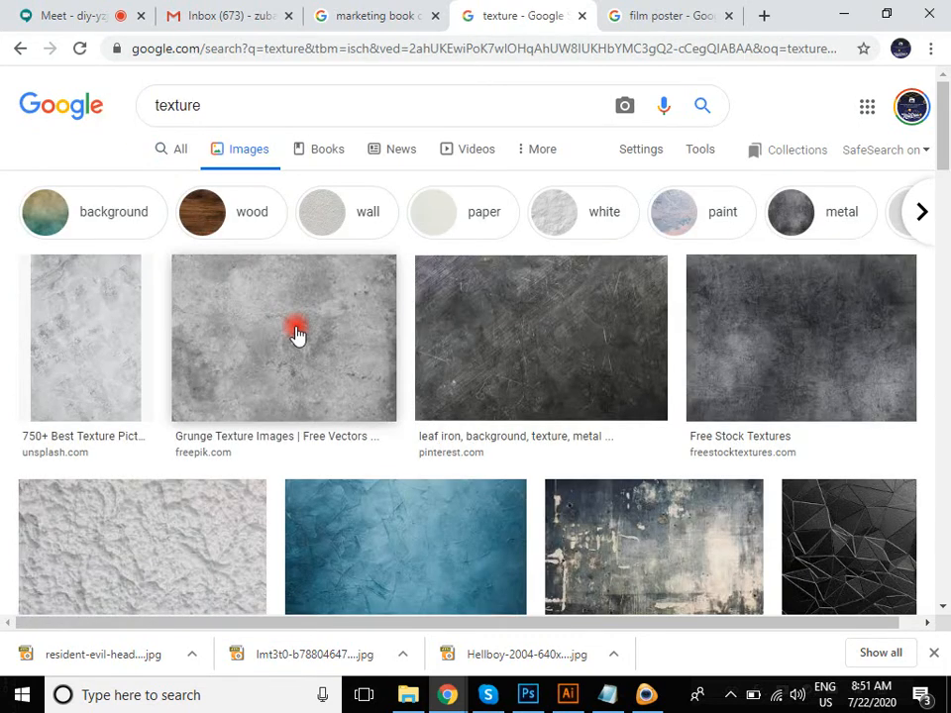
Find the rough white plaster texture from StoSignature International in the image results, open its full preview and copy the image.
scroll(297, 334, down, 1)
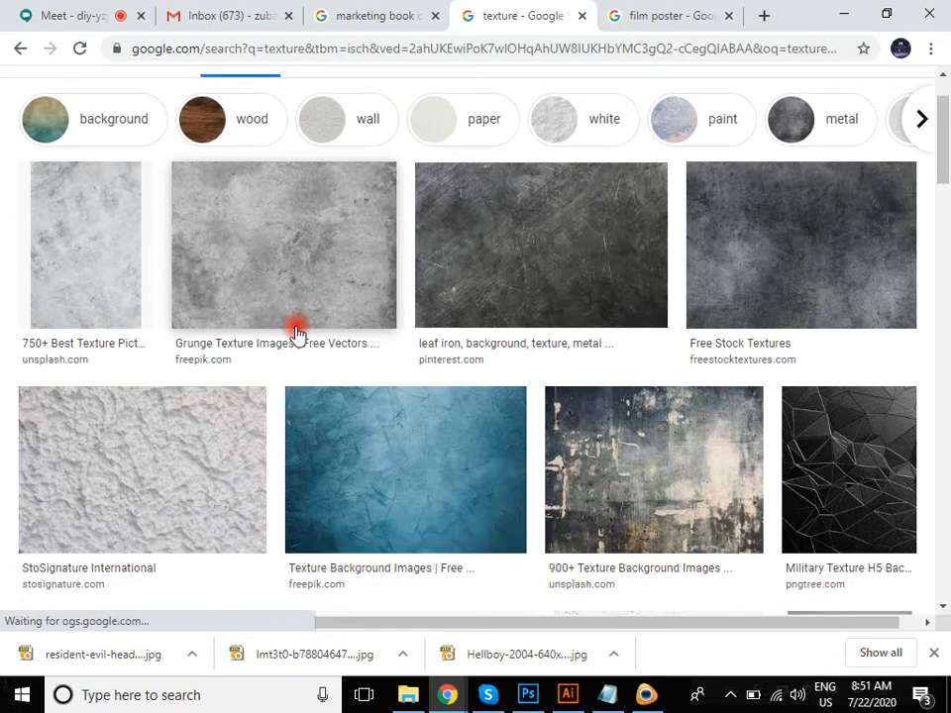
scroll(669, 299, down, 3)
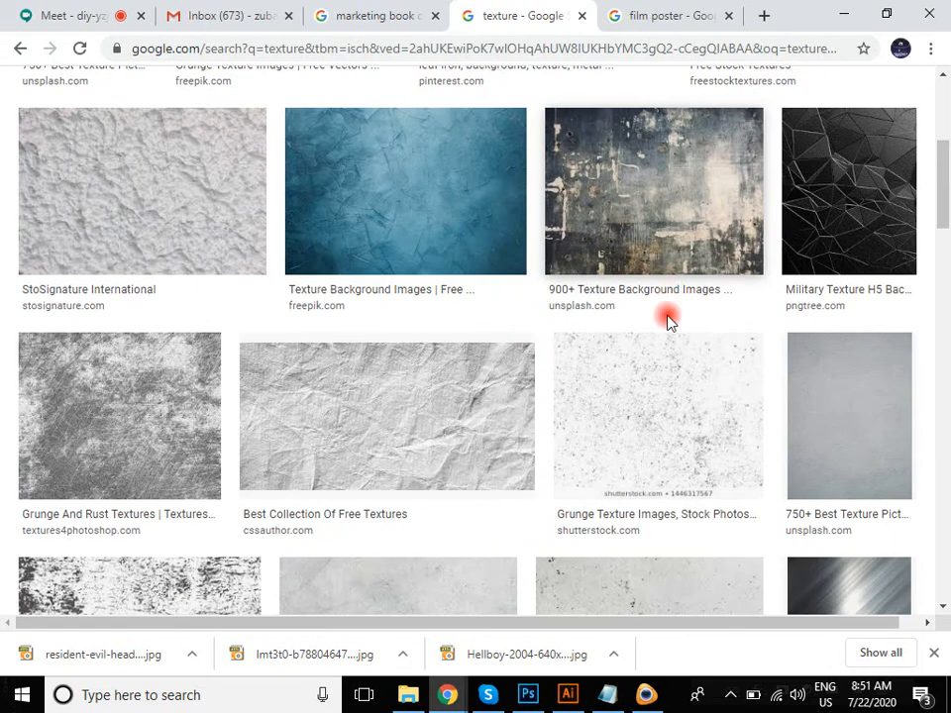
scroll(668, 319, down, 2)
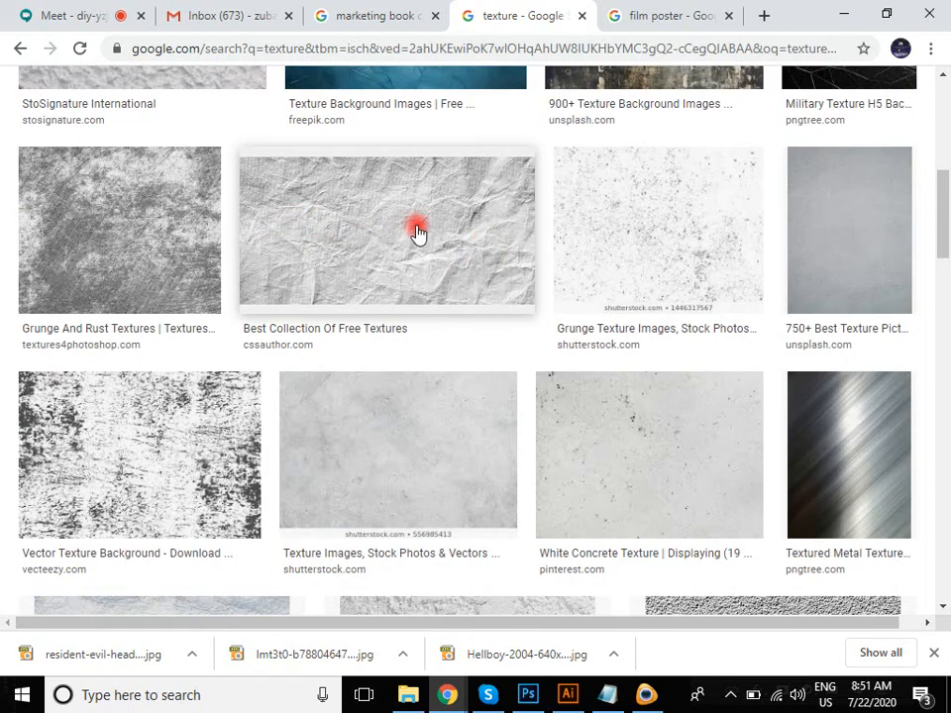
scroll(216, 357, down, 1)
scroll(233, 381, down, 2)
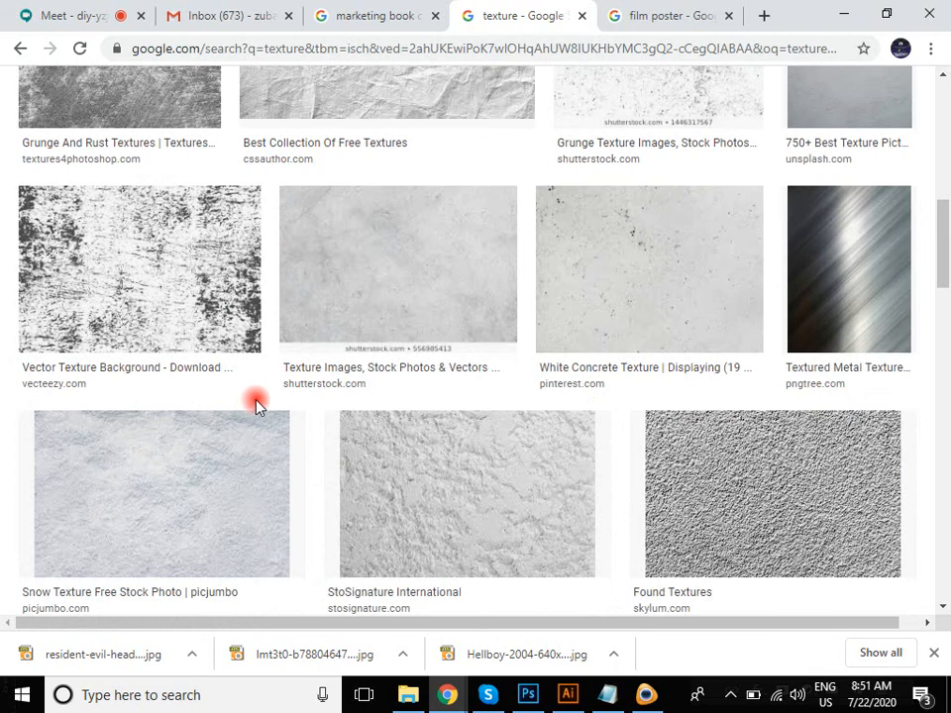
scroll(452, 414, down, 2)
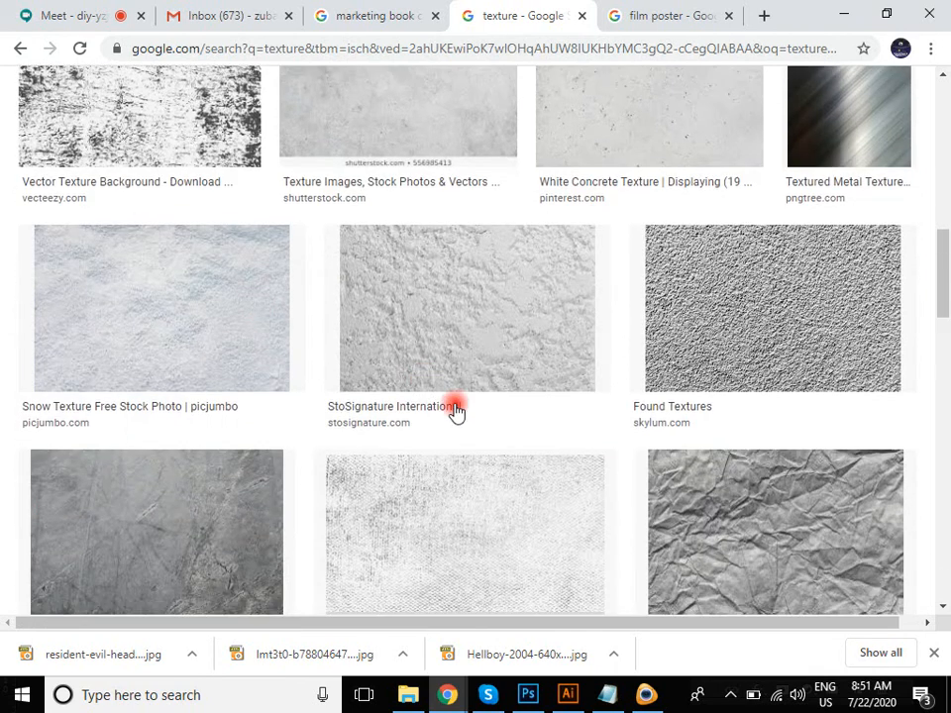
middle_click(452, 320)
click(545, 29)
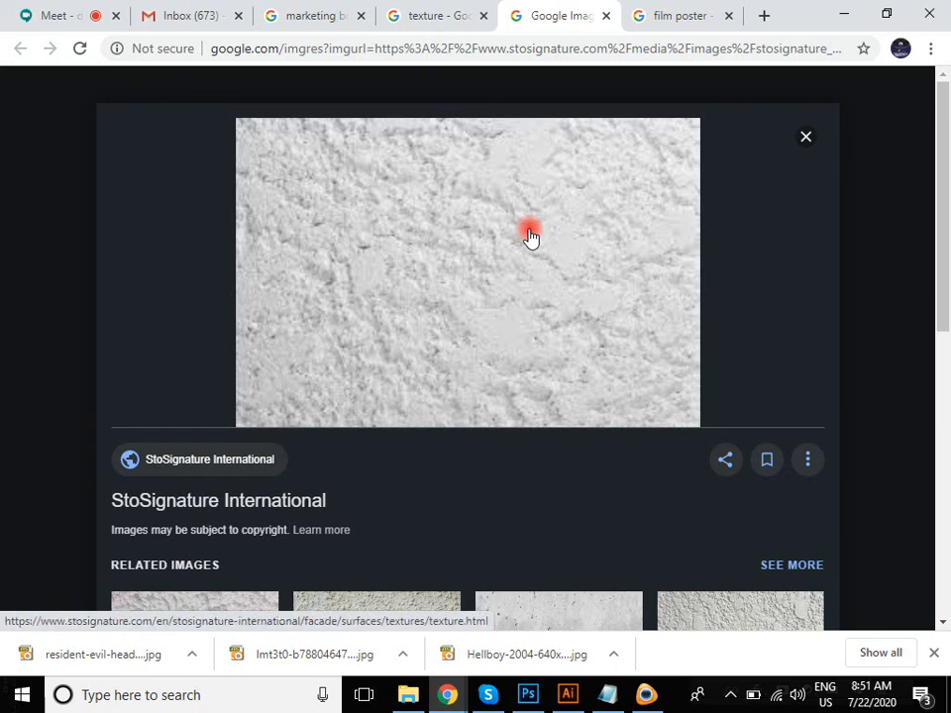
right_click(530, 235)
click(567, 427)
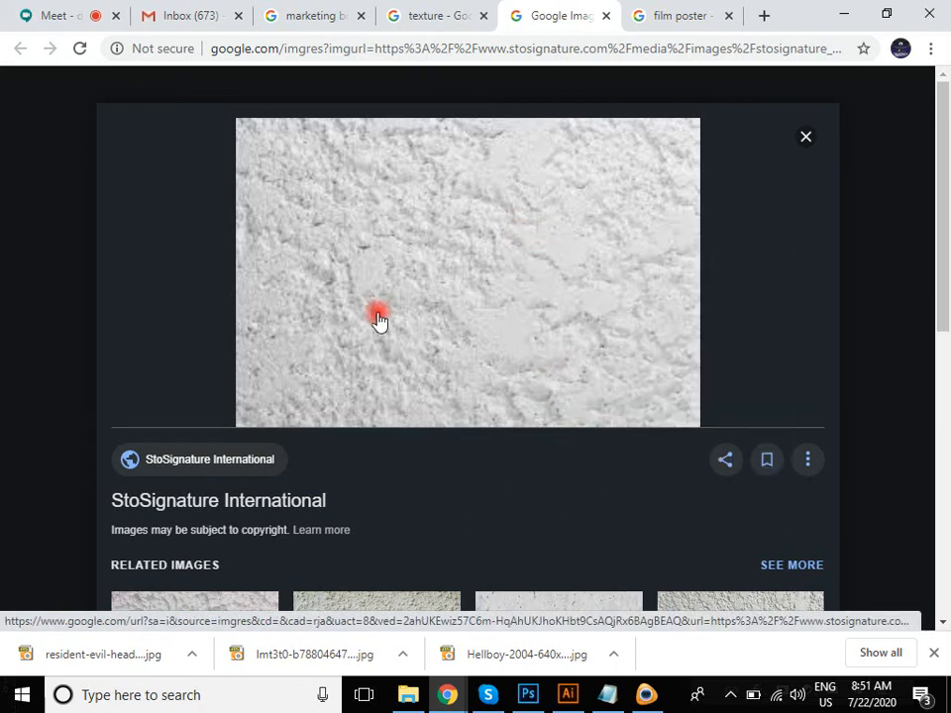
Switch to Photoshop and paste the copied plaster texture onto the banner as a new layer.
key(alt+Tab)
key(ctrl+v)
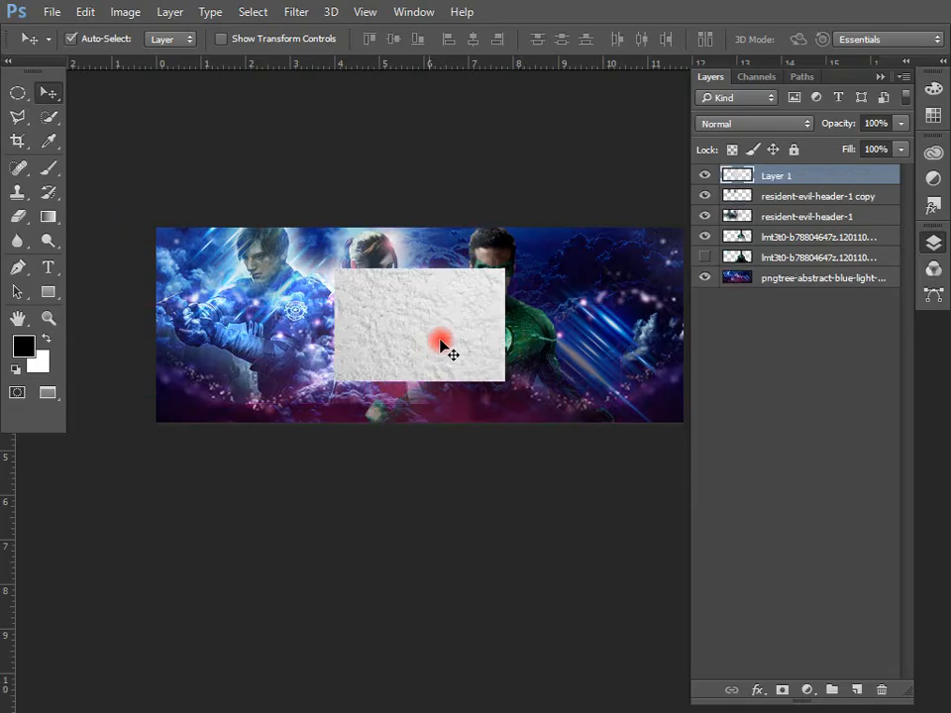
drag(408, 332, 488, 442)
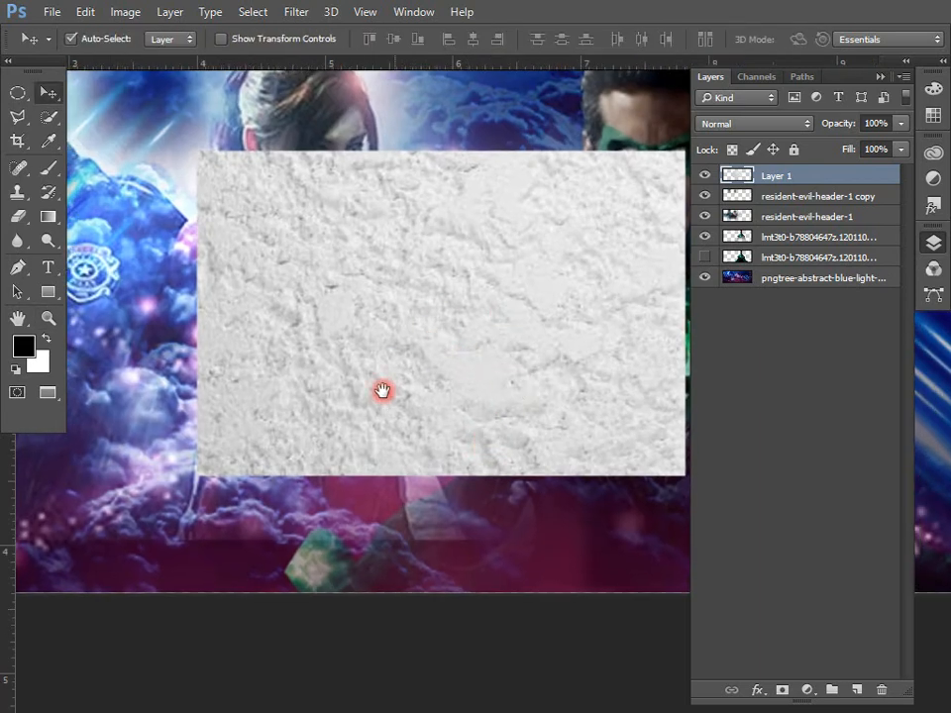
drag(382, 390, 333, 403)
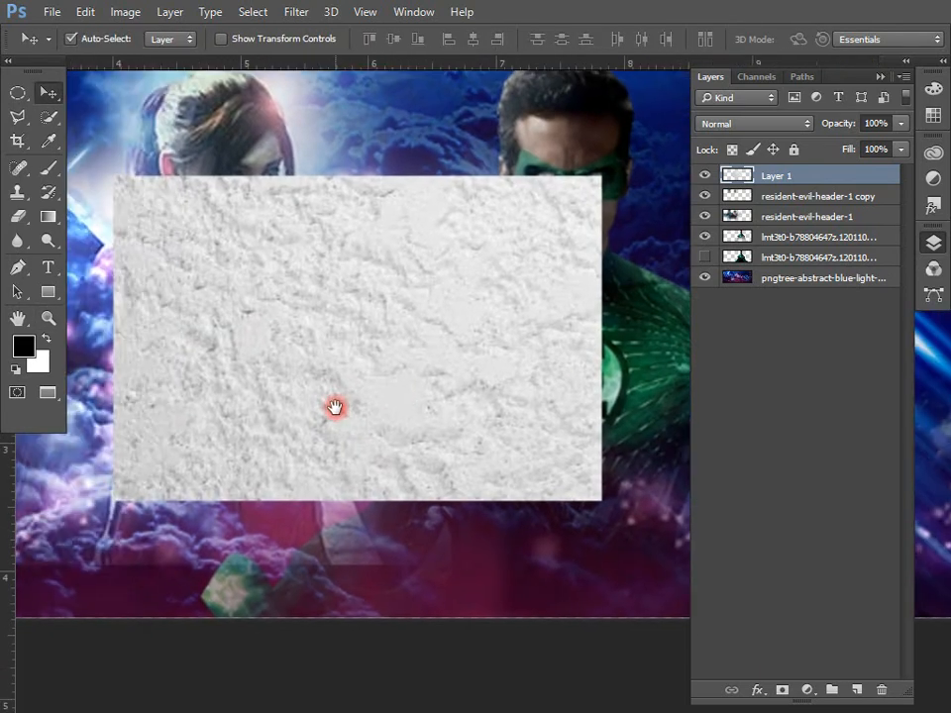
Add black "FILM" text over the pasted texture and place its layer in a group.
click(48, 278)
click(174, 301)
text(FILM)
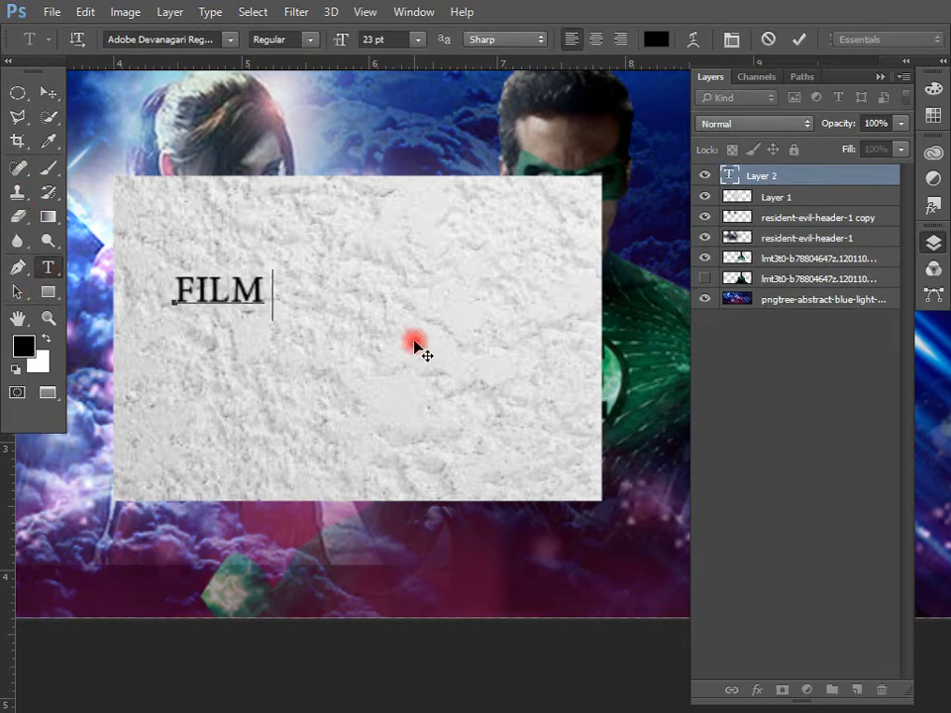
key(ctrl+Return)
key(ctrl+g)
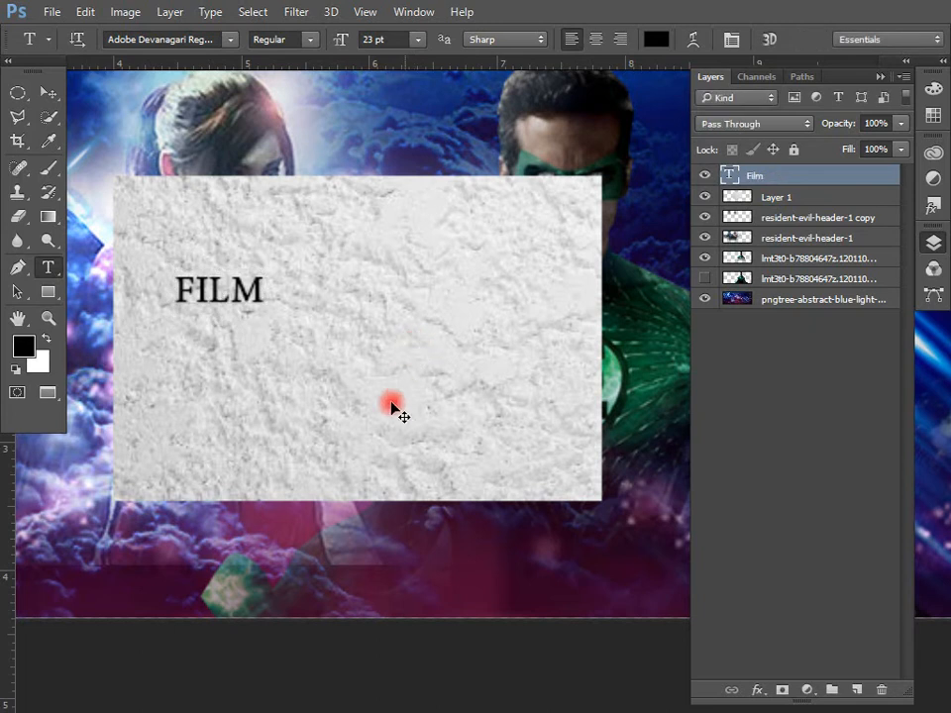
Enlarge the FILM text to 105.84 pt and center it over the plaster texture.
key(ctrl+t)
drag(264, 302, 547, 474)
drag(444, 346, 418, 367)
key(Return)
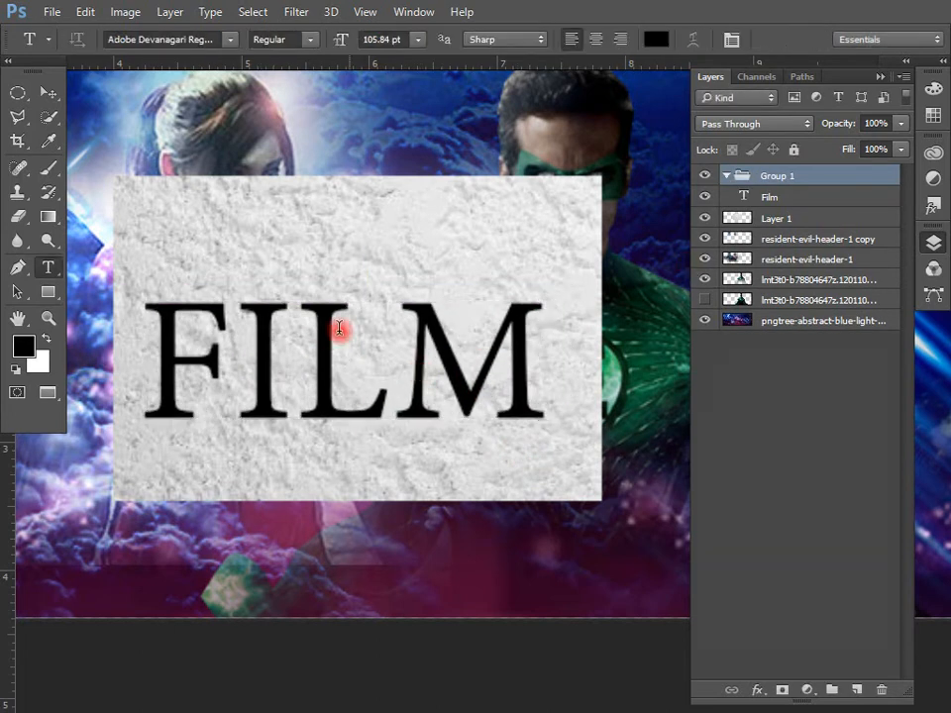
key(v)
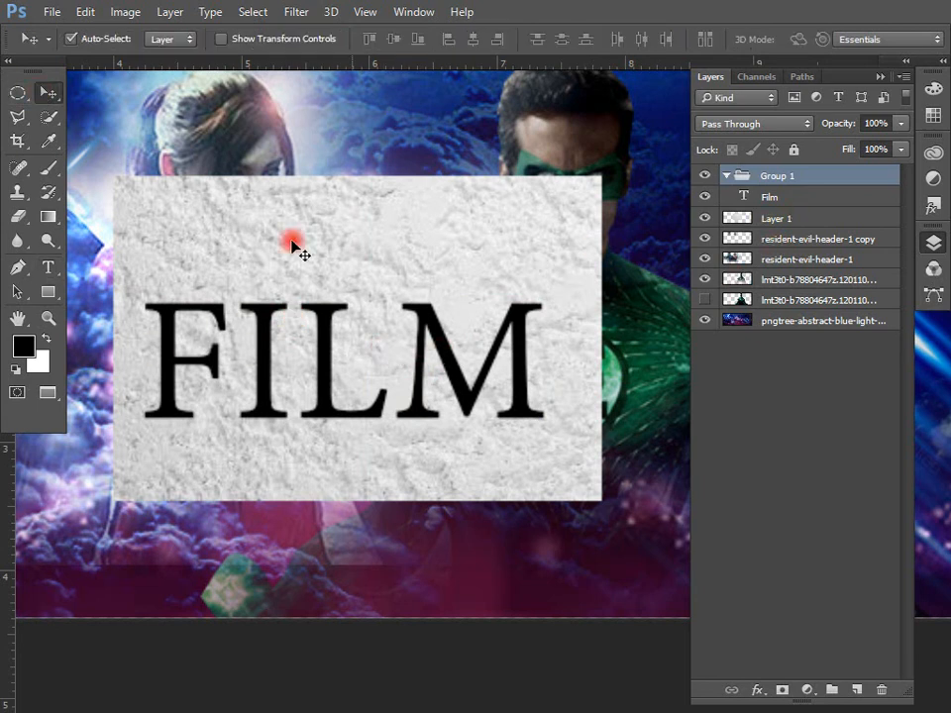
drag(442, 353, 447, 337)
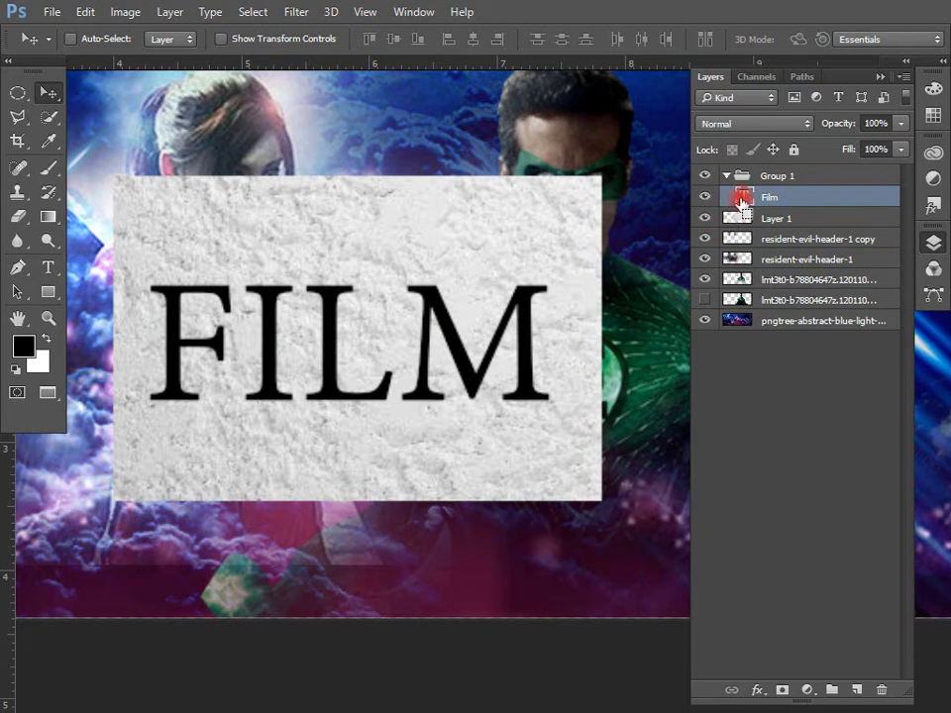
Copy the FILM-shaped area of the Layer 1 texture to a new layer and hide Layer 1.
ctrl+click(742, 199)
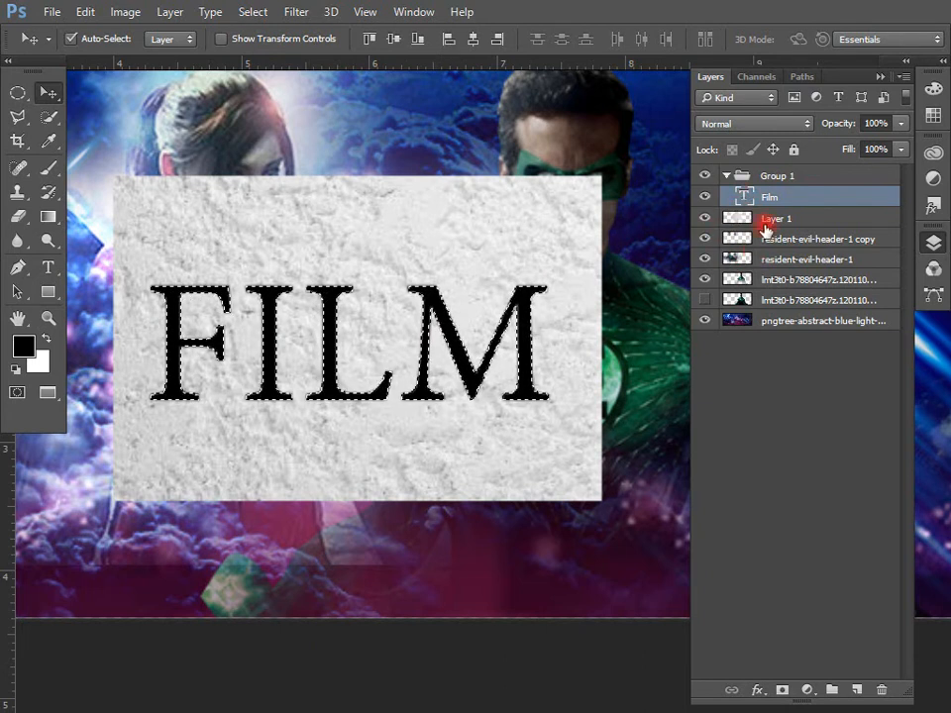
click(767, 225)
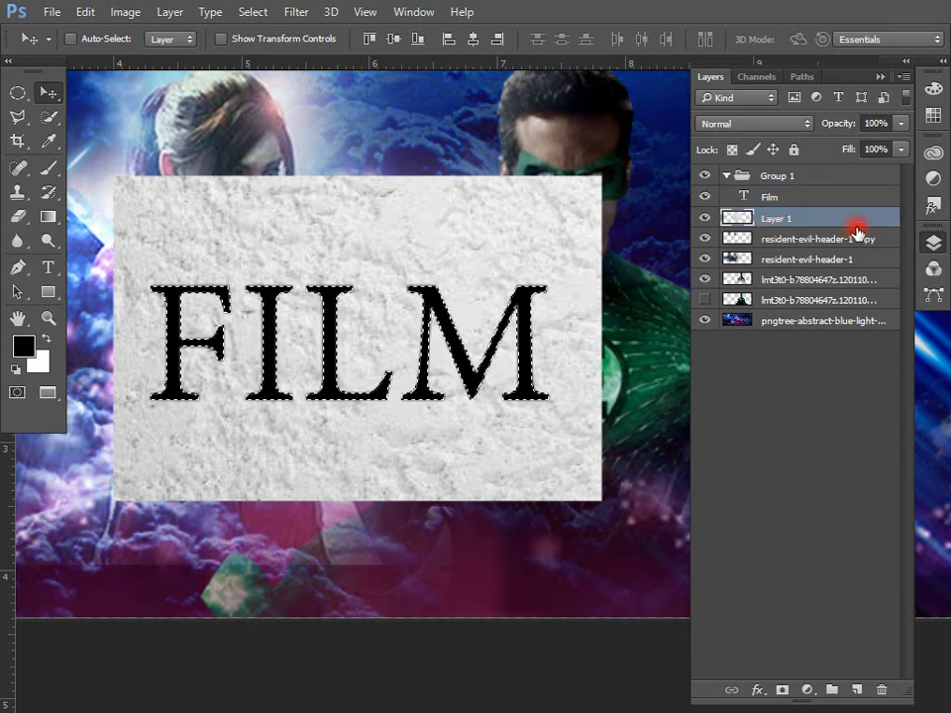
key(ctrl+j)
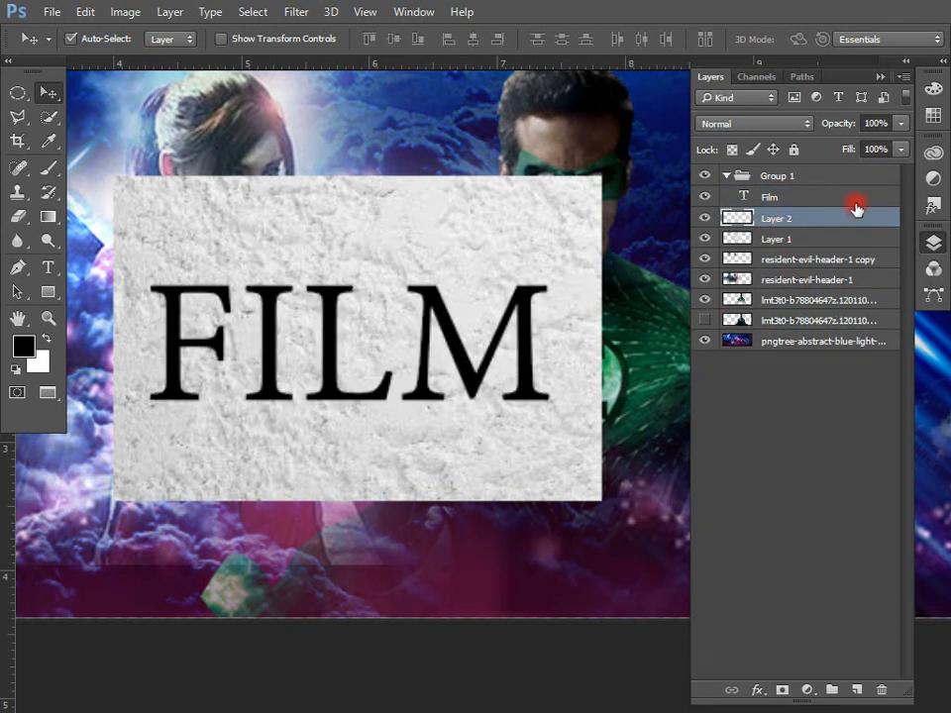
click(703, 220)
click(704, 239)
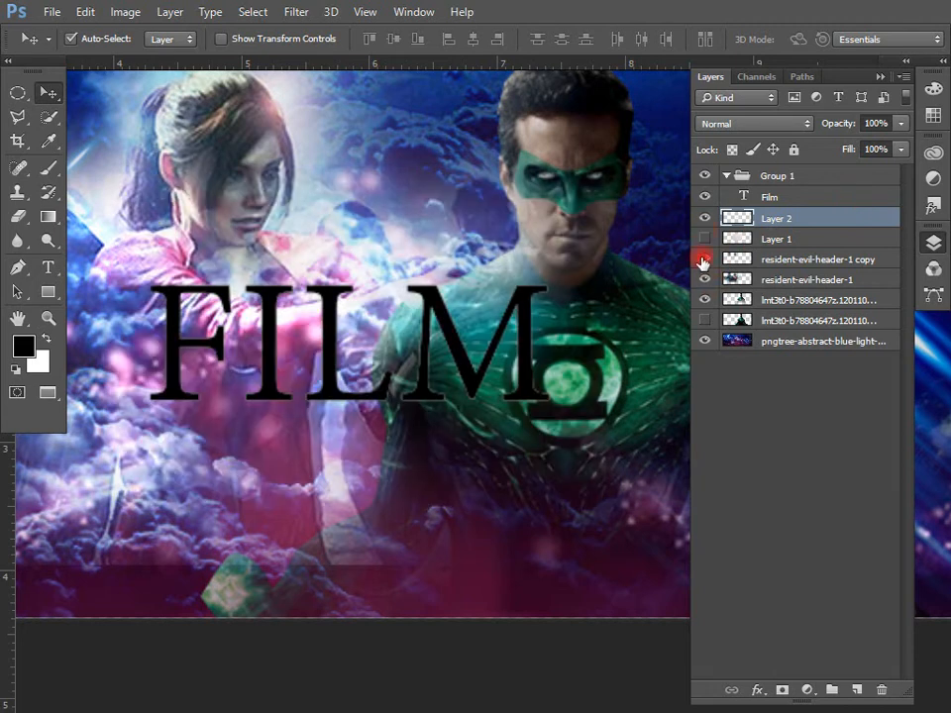
Inspect the textured letters with the Film text layer temporarily hidden, and undo a trial move of them down the banner.
click(704, 196)
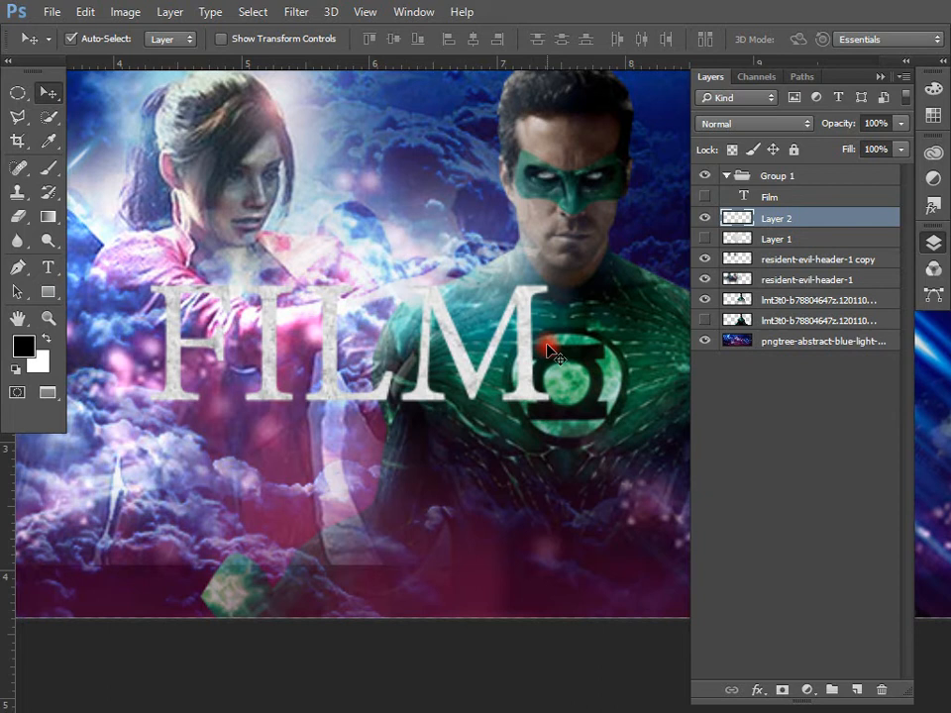
drag(269, 395, 304, 540)
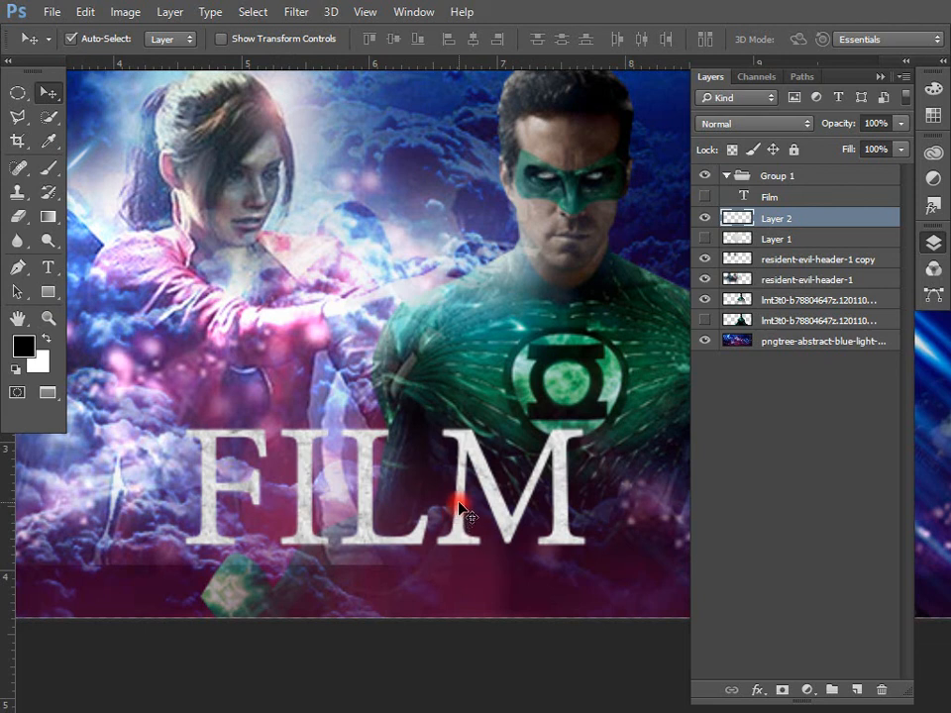
key(ctrl+z)
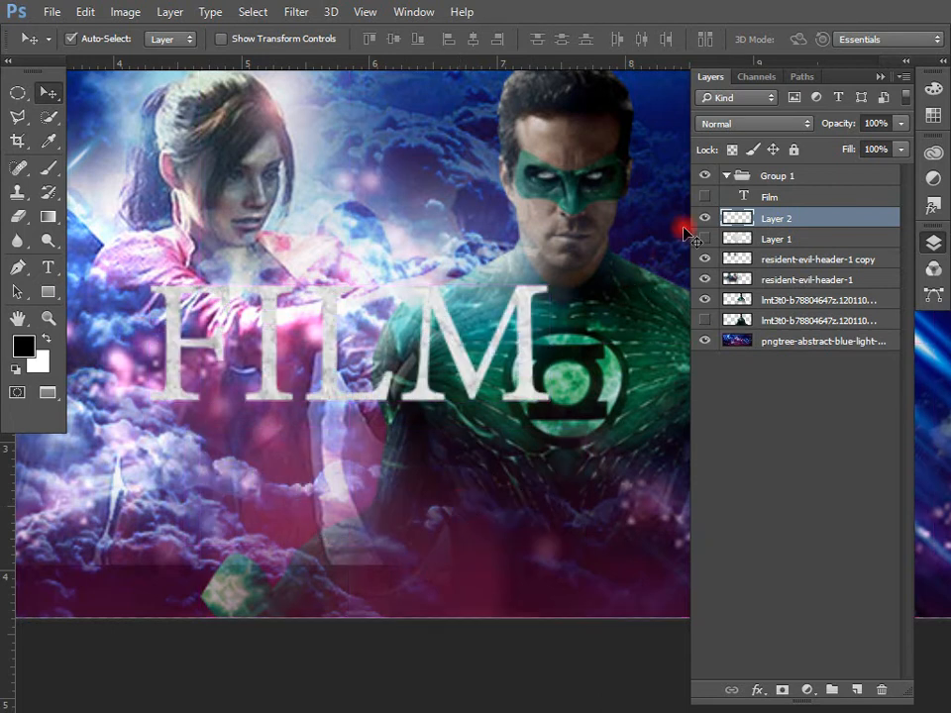
click(706, 197)
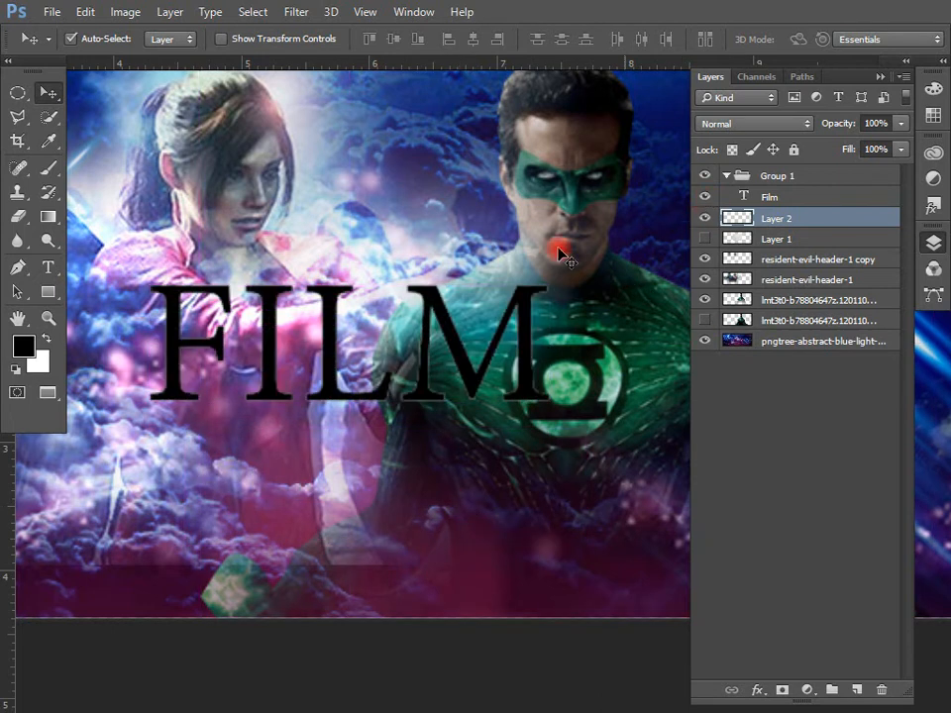
Try to recolor the FILM text with the dark maroon sampled from the lower part of the banner.
click(878, 77)
click(896, 266)
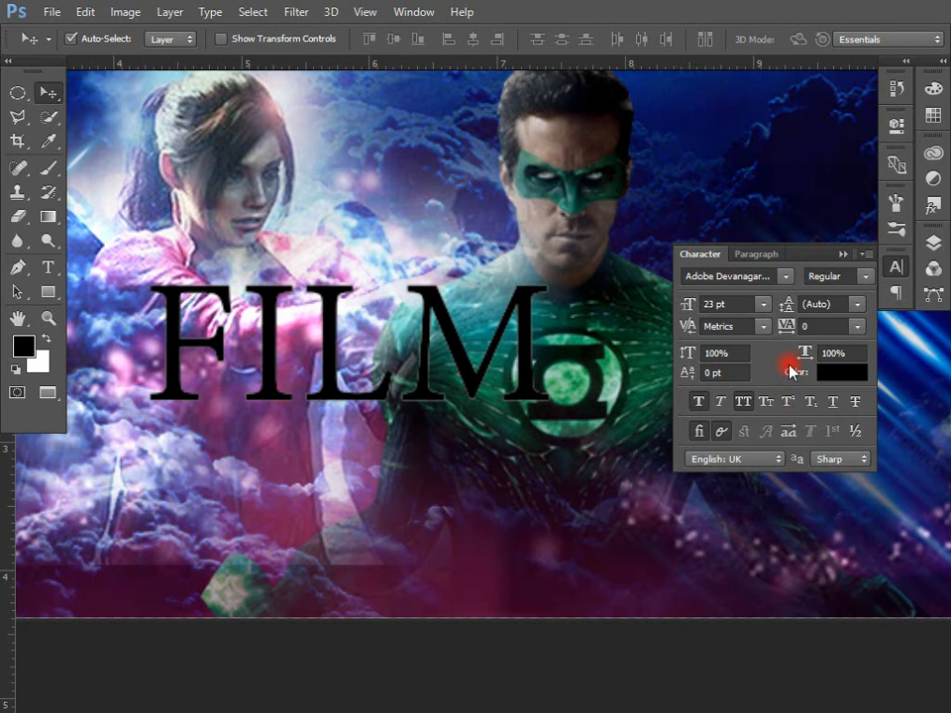
click(842, 372)
click(454, 565)
click(618, 147)
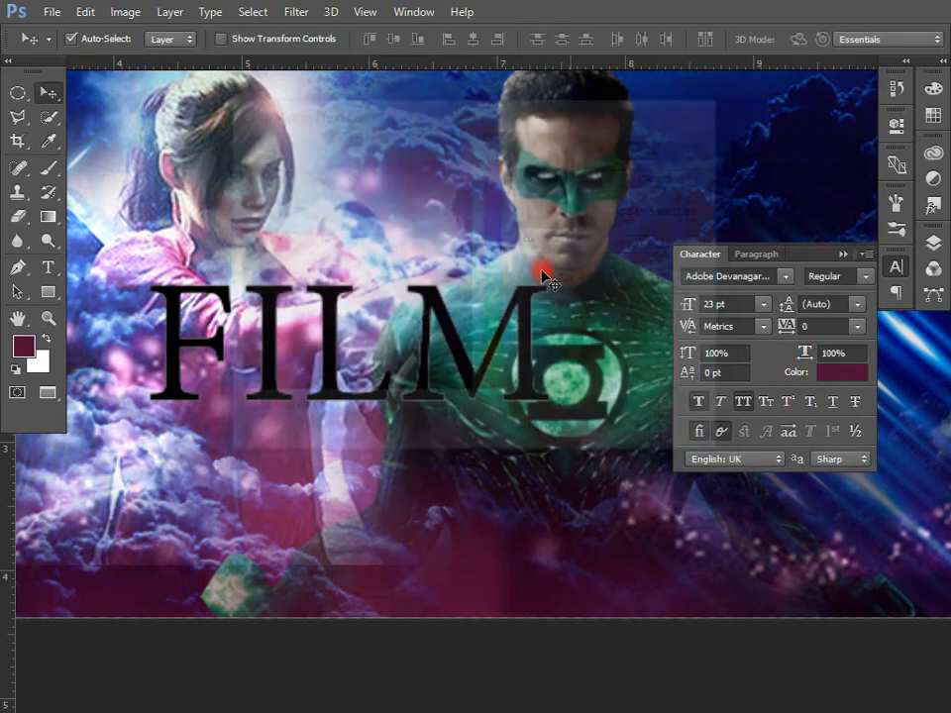
click(896, 266)
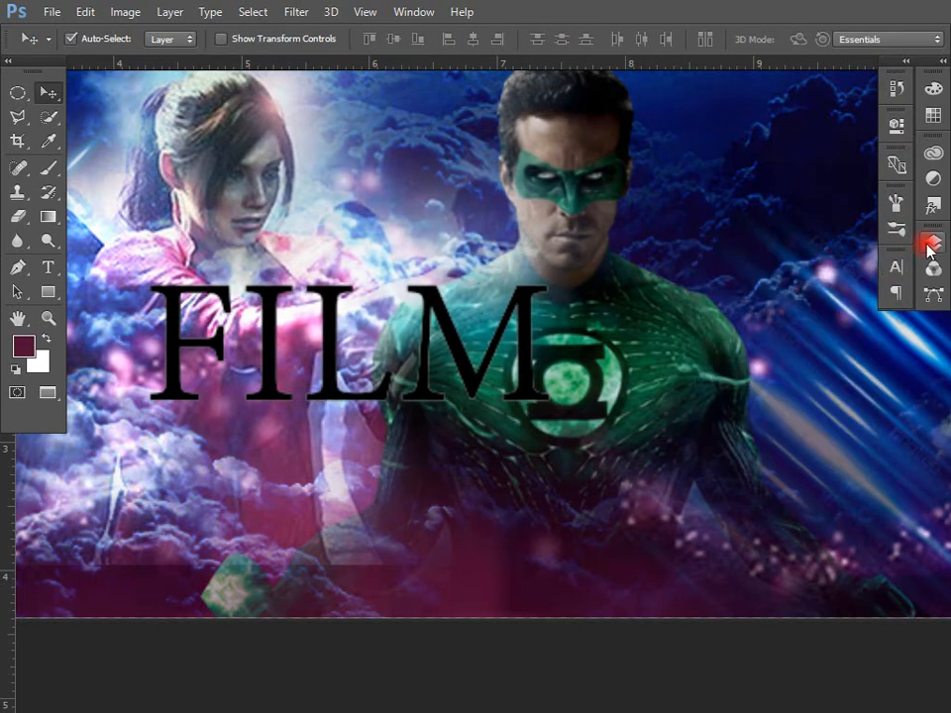
Try blend modes from Dissolve to Linear Burn on the Film text layer.
click(896, 242)
click(763, 196)
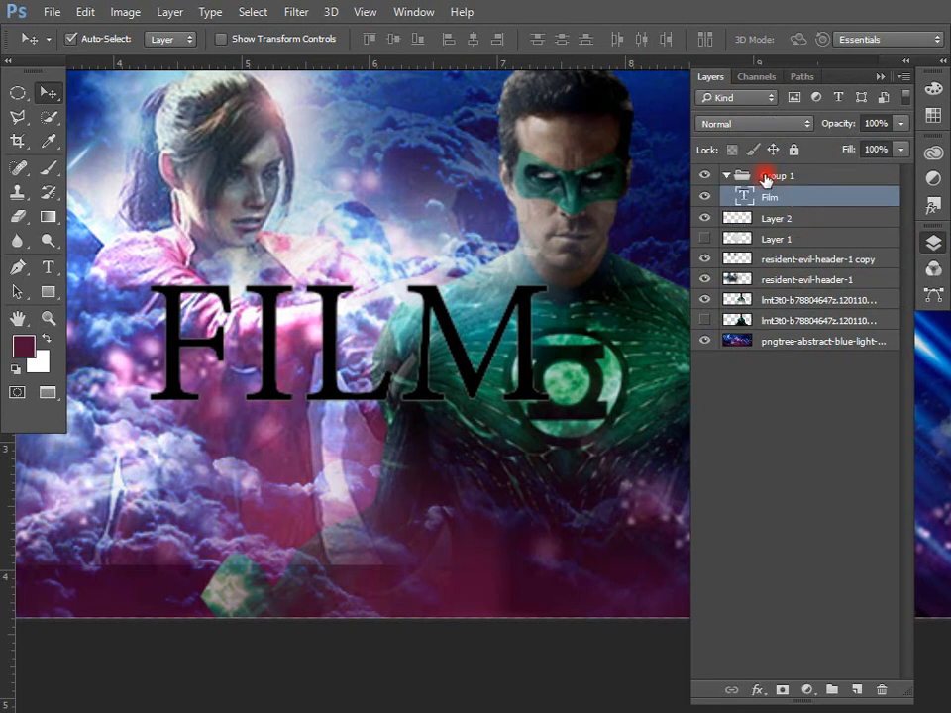
click(781, 125)
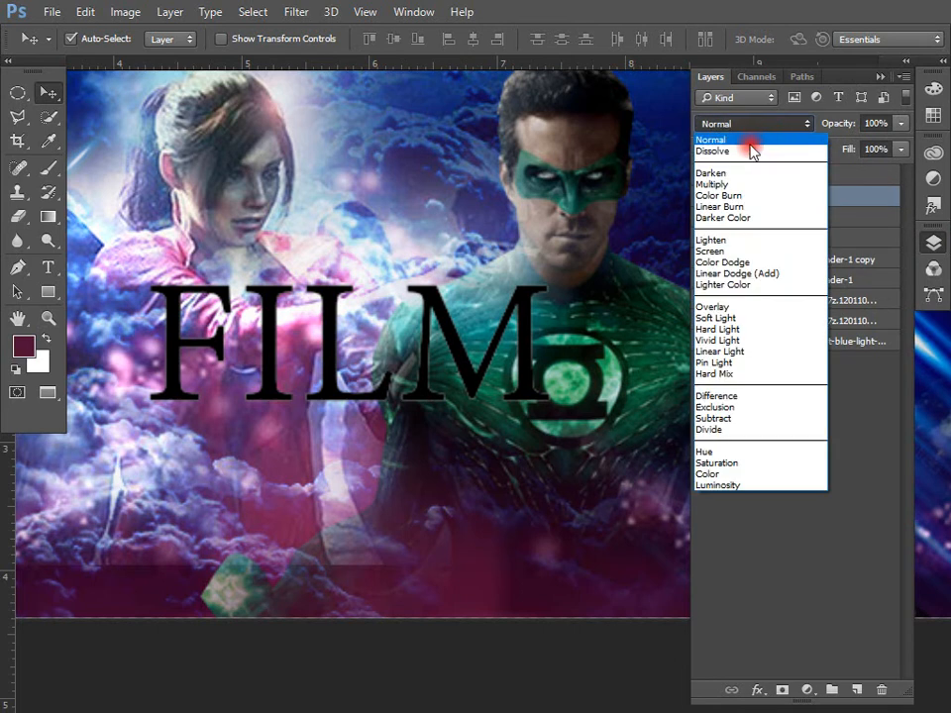
click(751, 148)
key(Down)
key(Down)
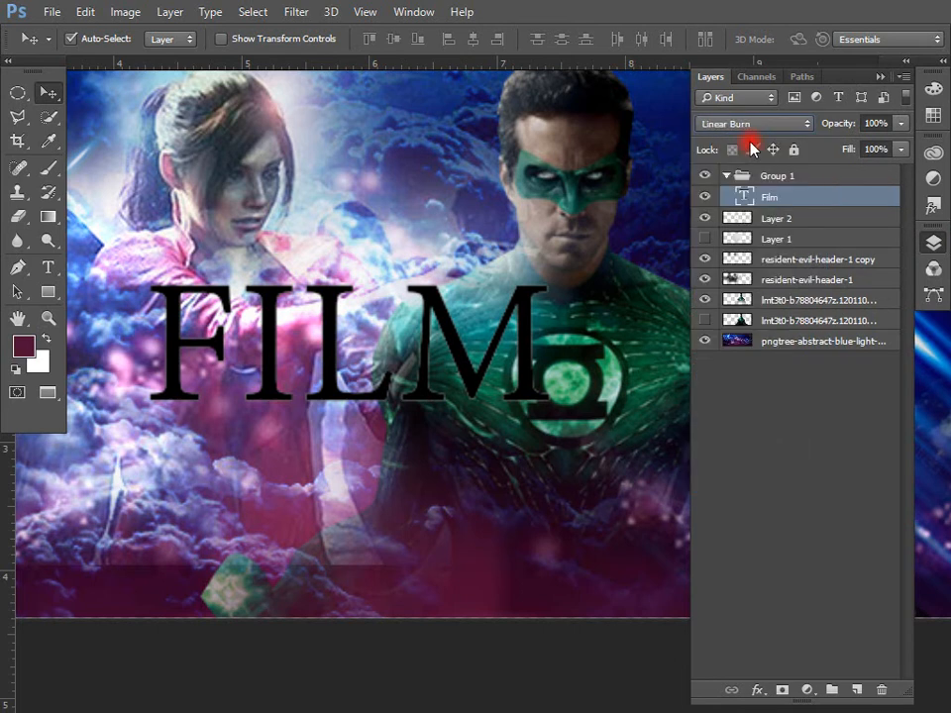
Rasterize the Film text layer and try blend modes on it, including Soft Light, Saturation, Exclusion, Divide, Hard Light and Lighter Color.
right_click(762, 196)
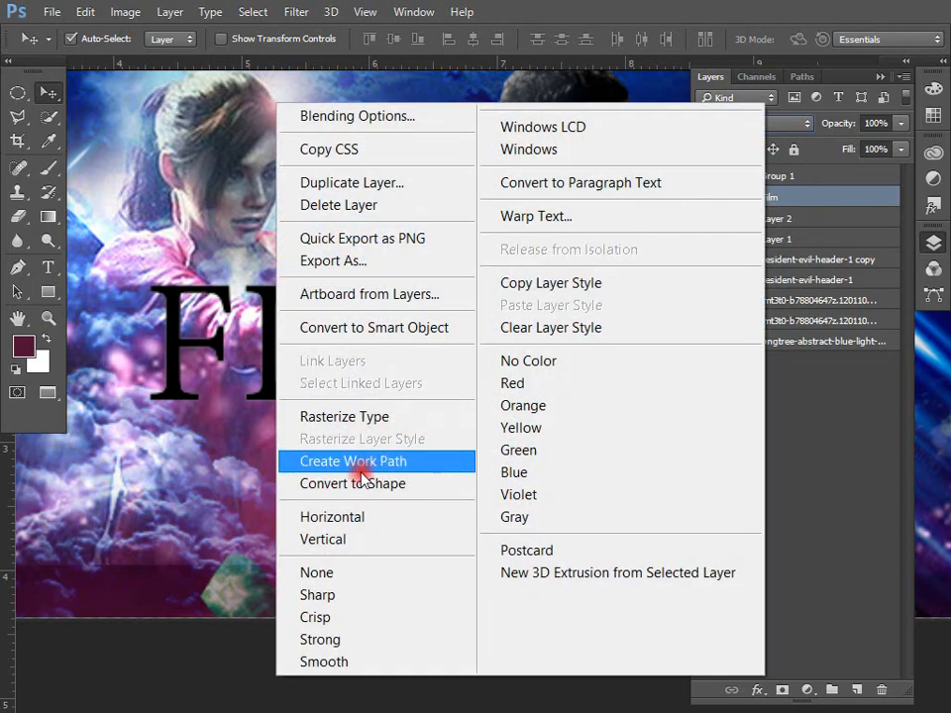
click(367, 417)
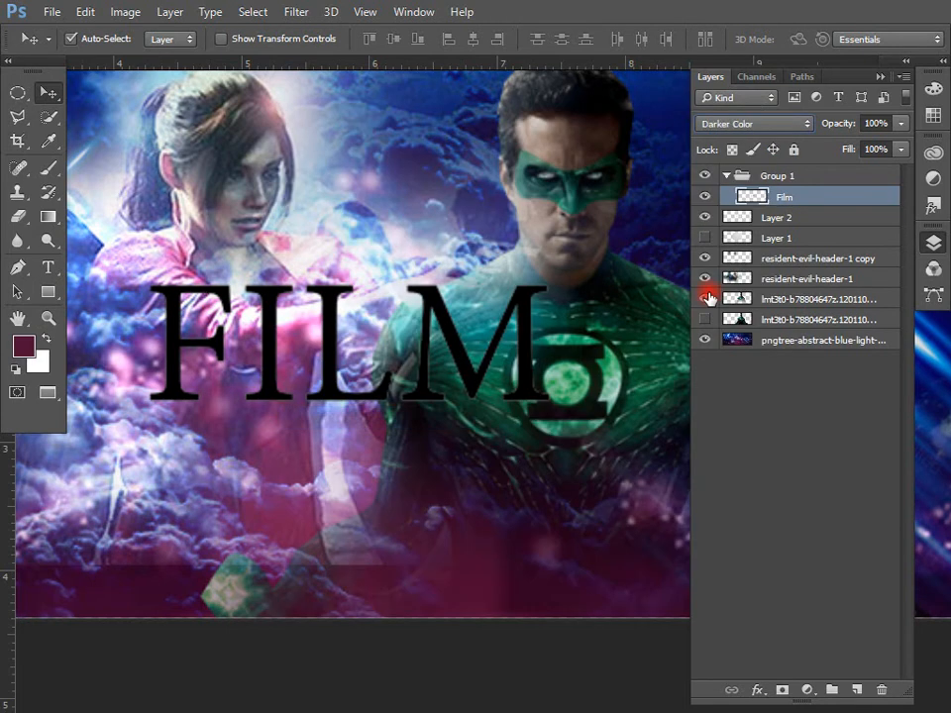
key(Down)
key(Down)
key(Down)
key(Down)
key(Down)
key(Down)
key(Down)
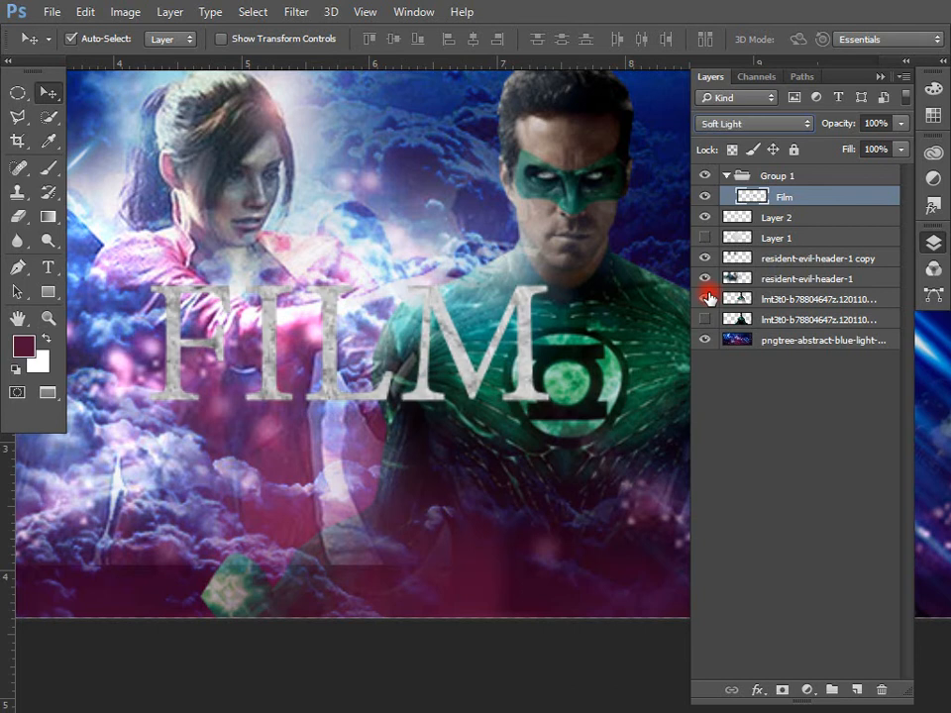
key(Down)
key(Down)
key(Down)
key(Down)
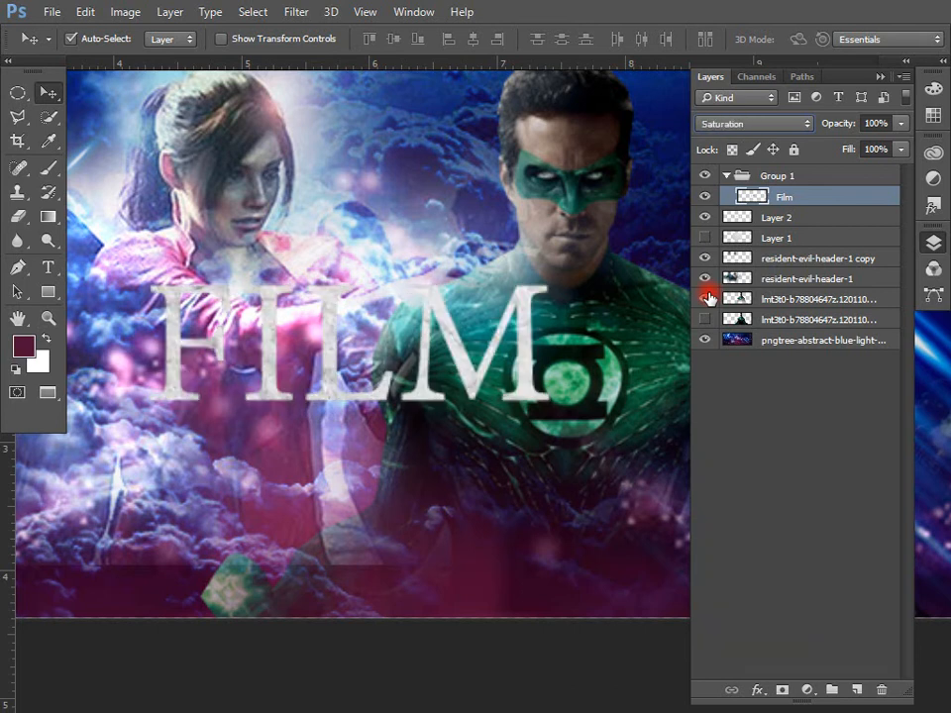
key(Up)
key(Up)
key(Up)
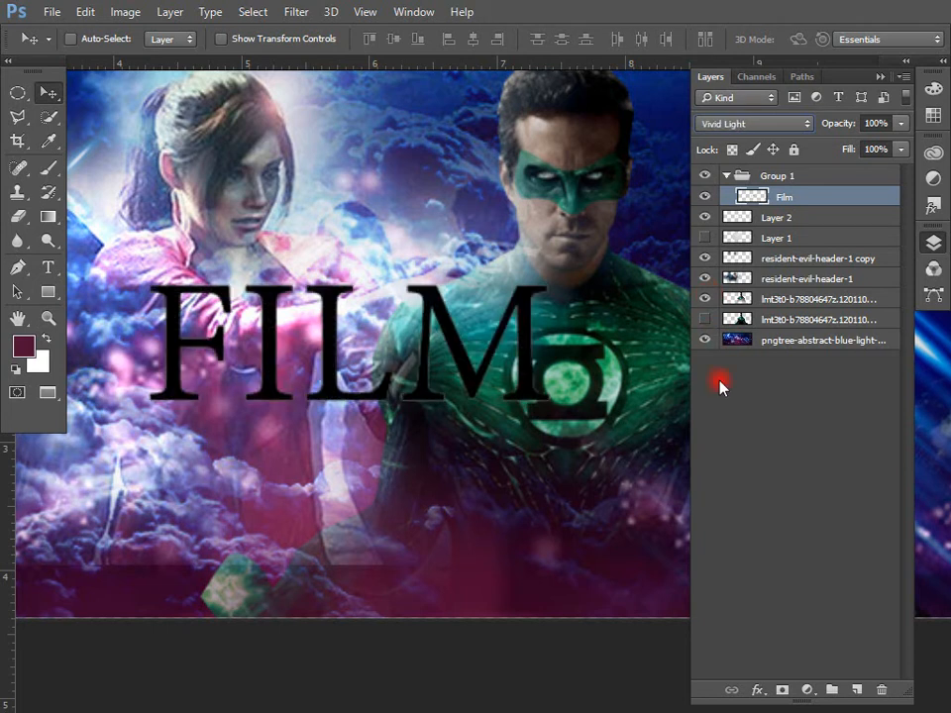
key(Down)
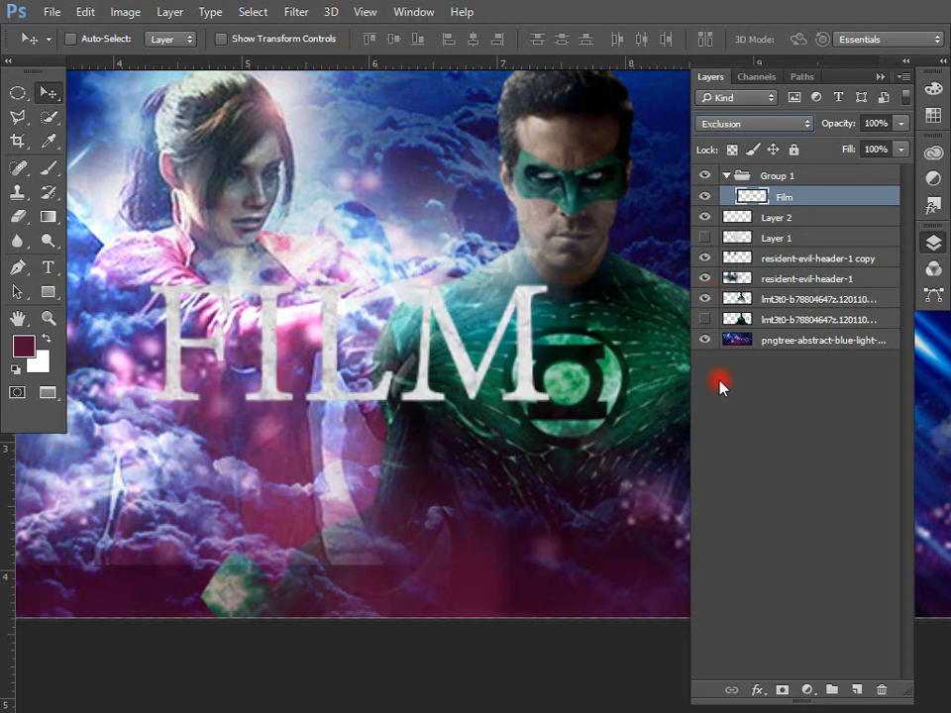
key(Down)
key(Up)
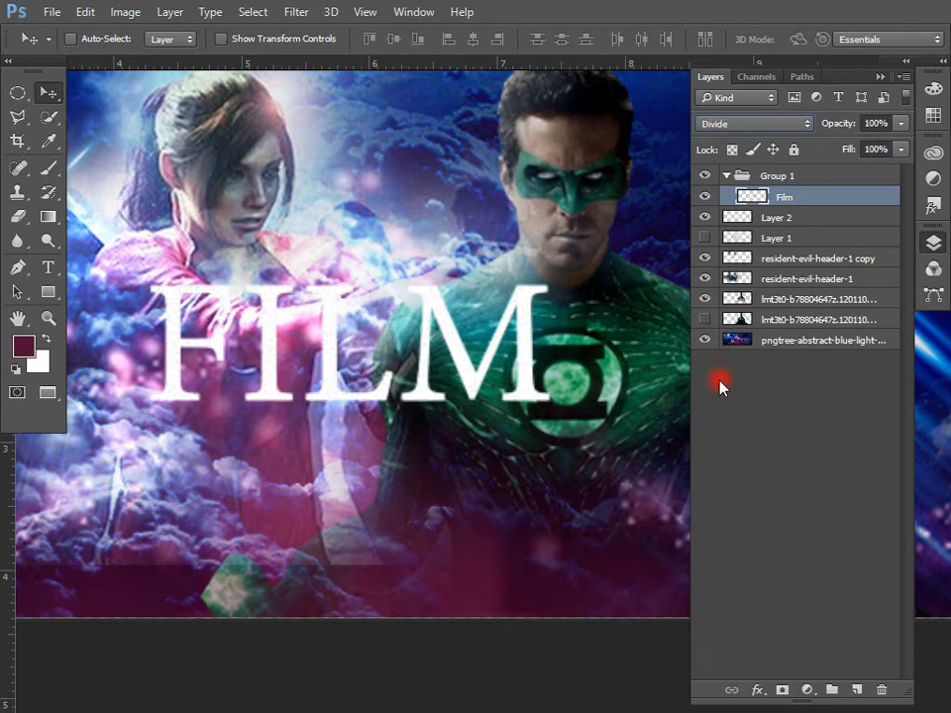
key(Up)
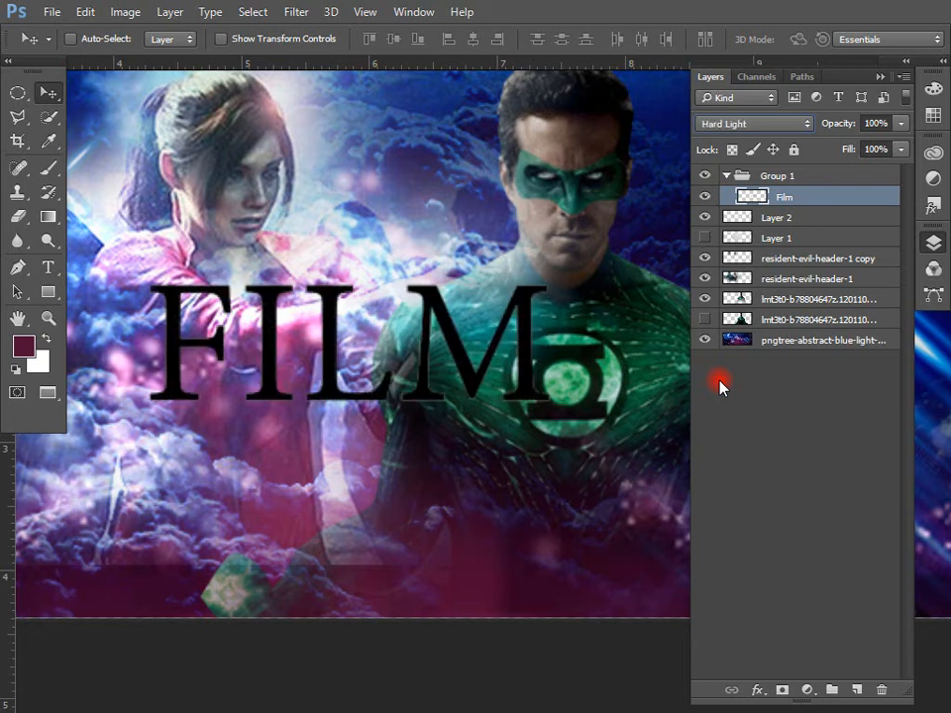
key(Up)
key(Up)
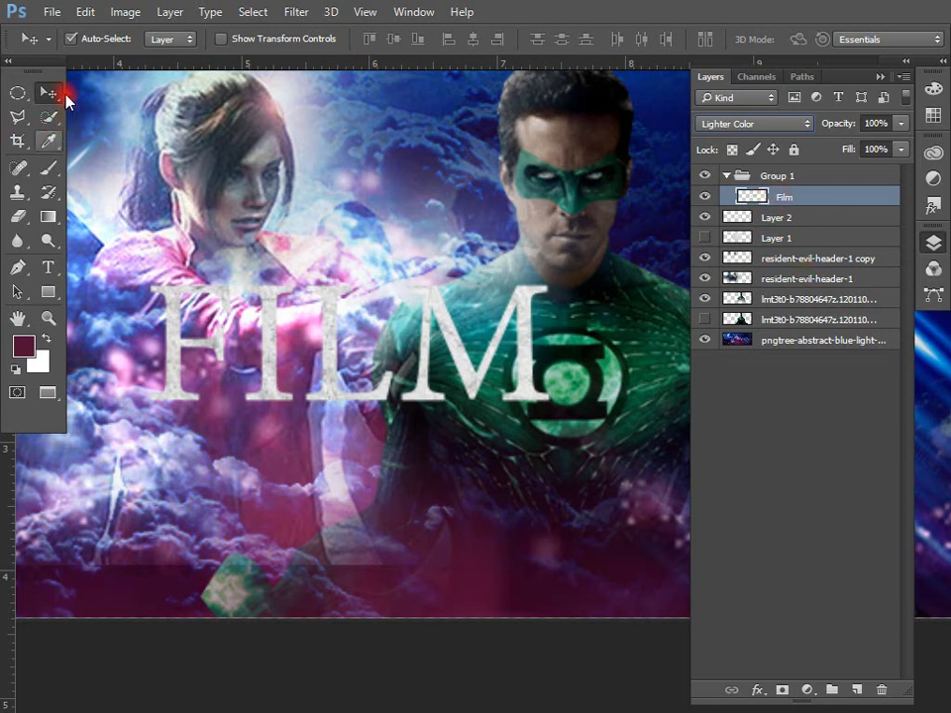
Delete the Film and Layer 2 layers and add the text POSTER over the woman's jacket in 23 pt dark maroon.
ctrl+click(781, 218)
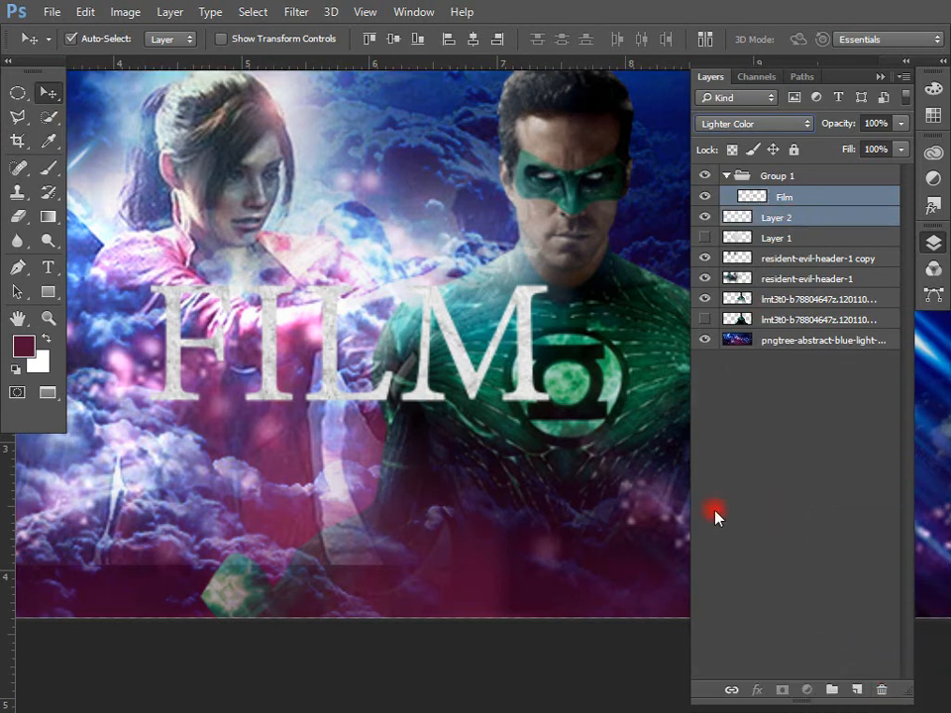
drag(818, 218, 882, 687)
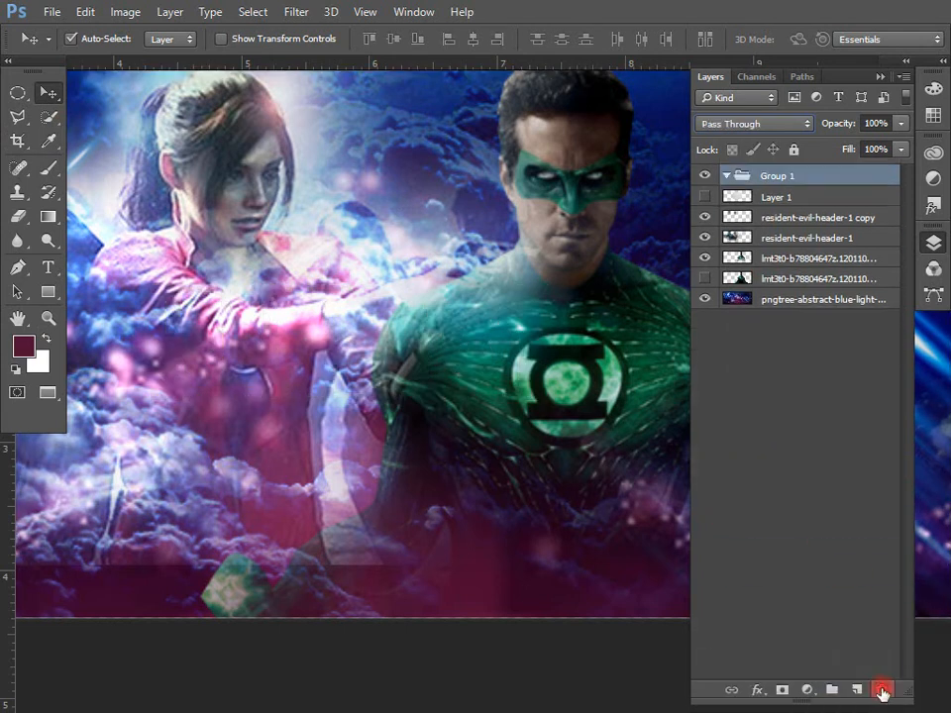
click(48, 267)
click(173, 285)
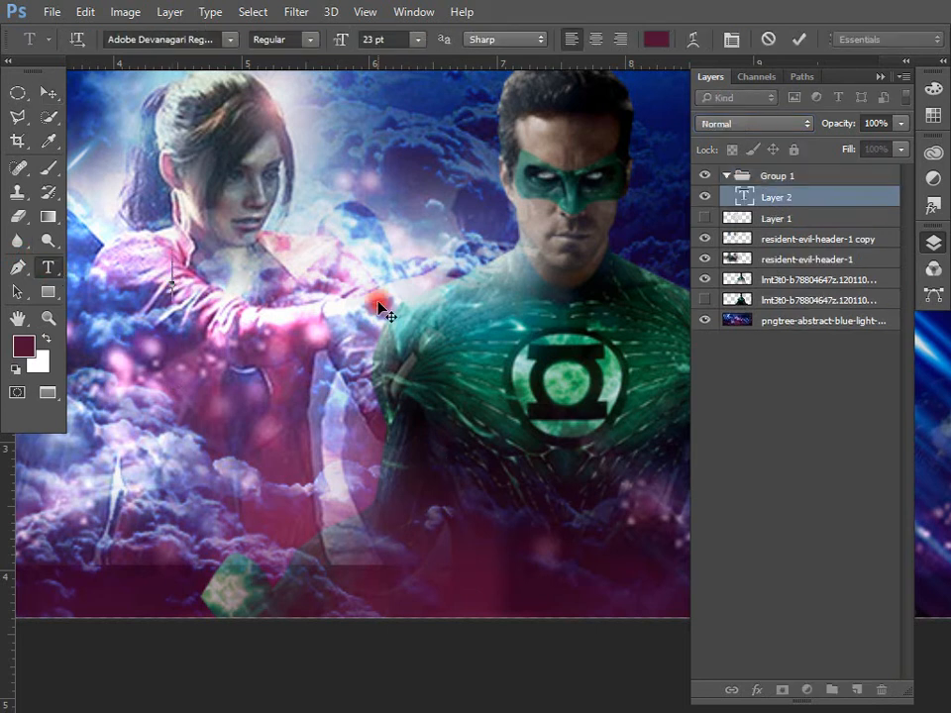
text(POSTR)
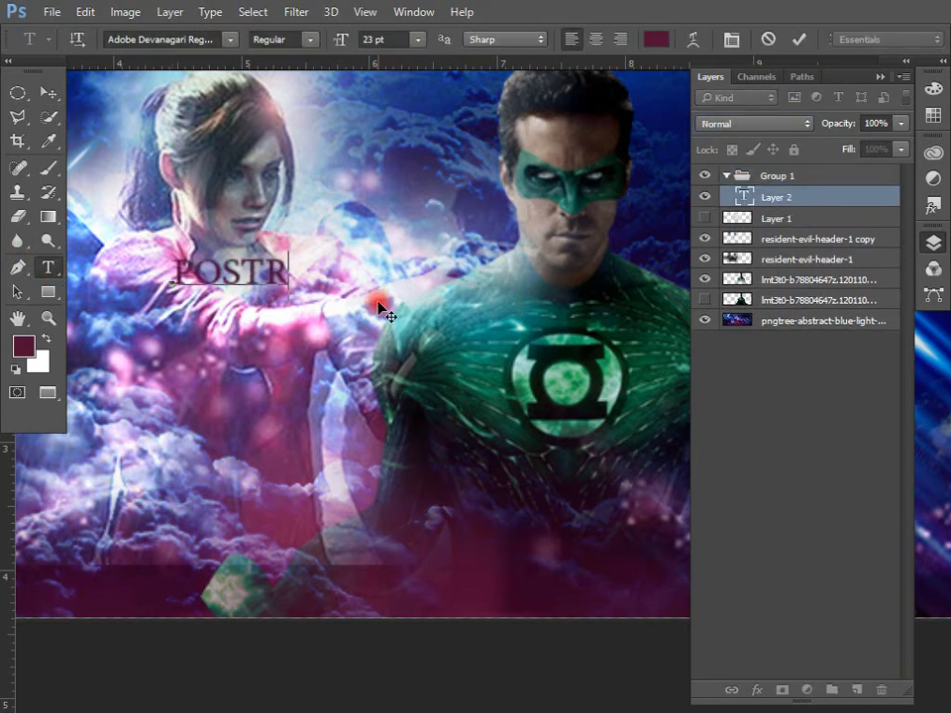
key(BackSpace)
text(ER)
key(ctrl+Return)
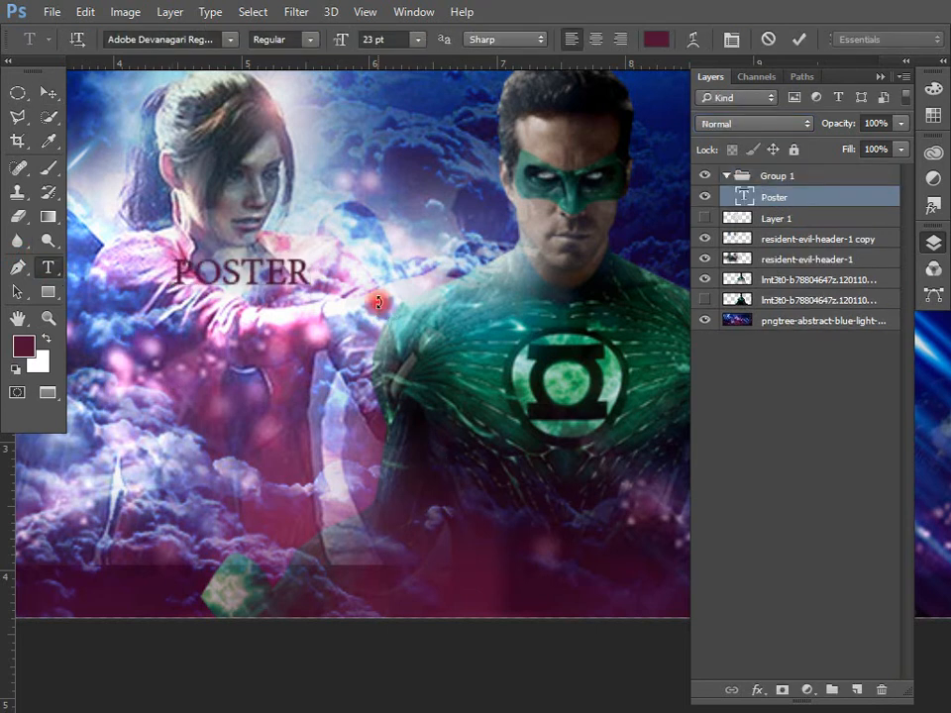
Scale the POSTER text proportionally to about 478% and move it to the lower middle of the banner.
key(v)
key(ctrl+t)
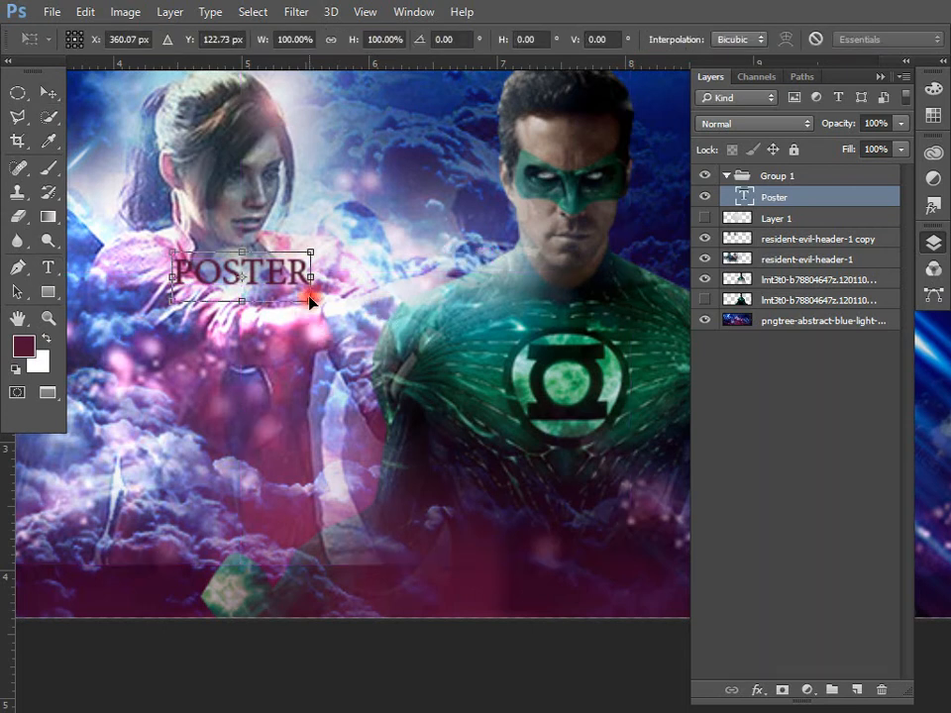
drag(312, 297, 607, 590)
drag(384, 396, 447, 418)
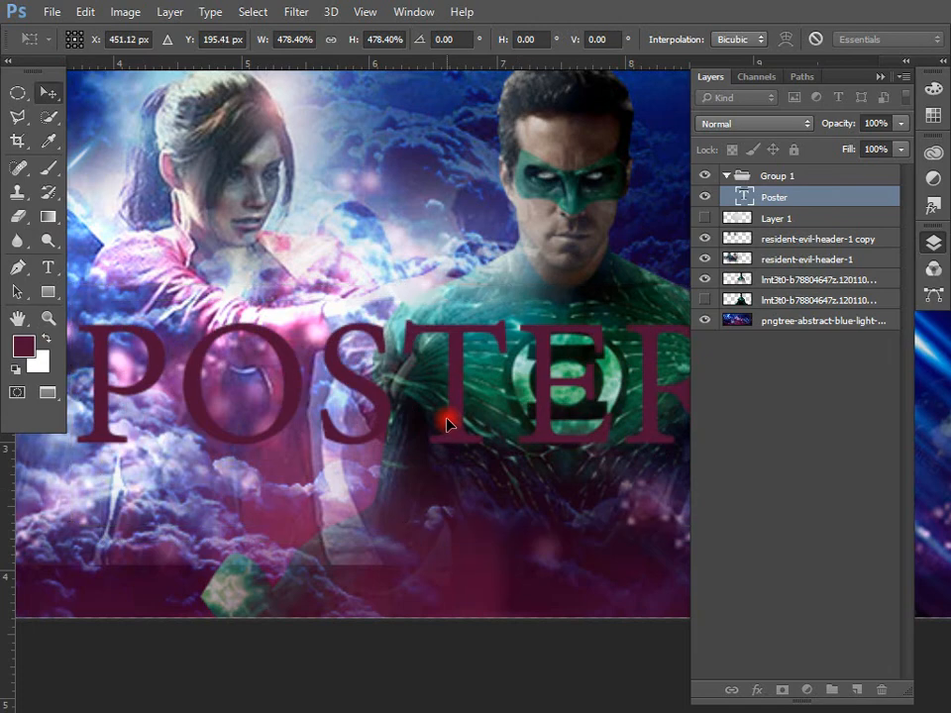
key(Return)
key(ctrl+minus)
key(ctrl+minus)
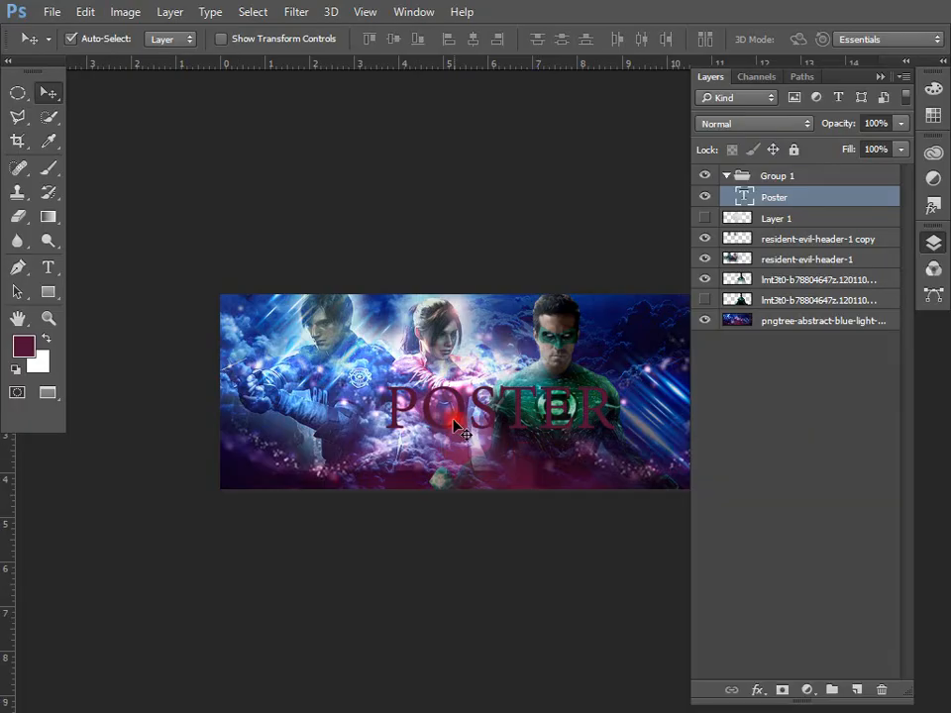
drag(454, 424, 469, 461)
key(space)
drag(630, 490, 316, 489)
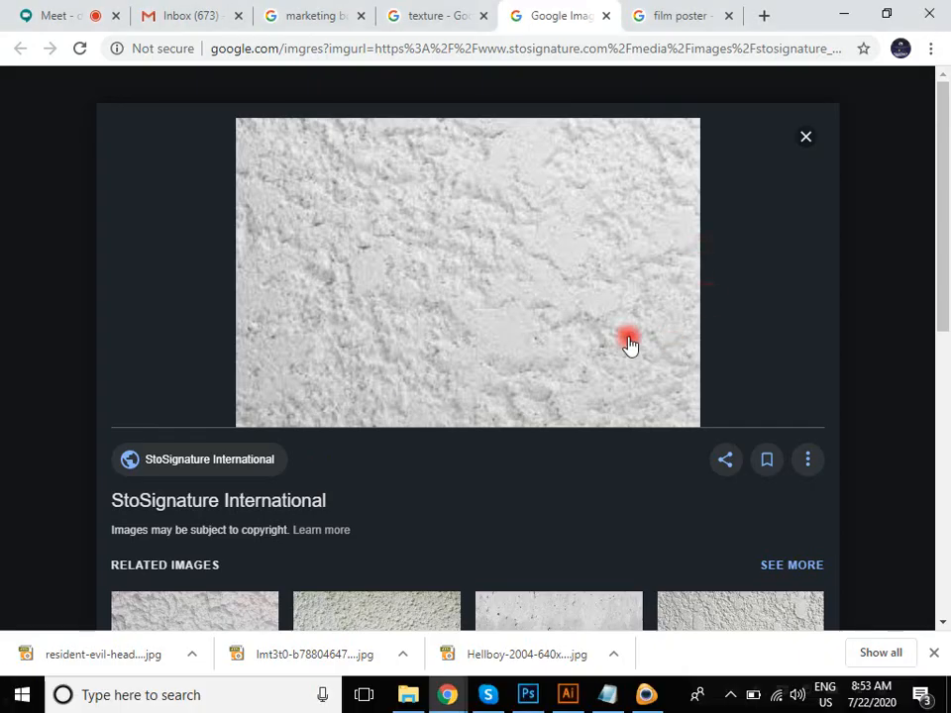
Switch to Chrome and copy the full-size Found Textures rough grey plaster image from the texture search results.
click(424, 12)
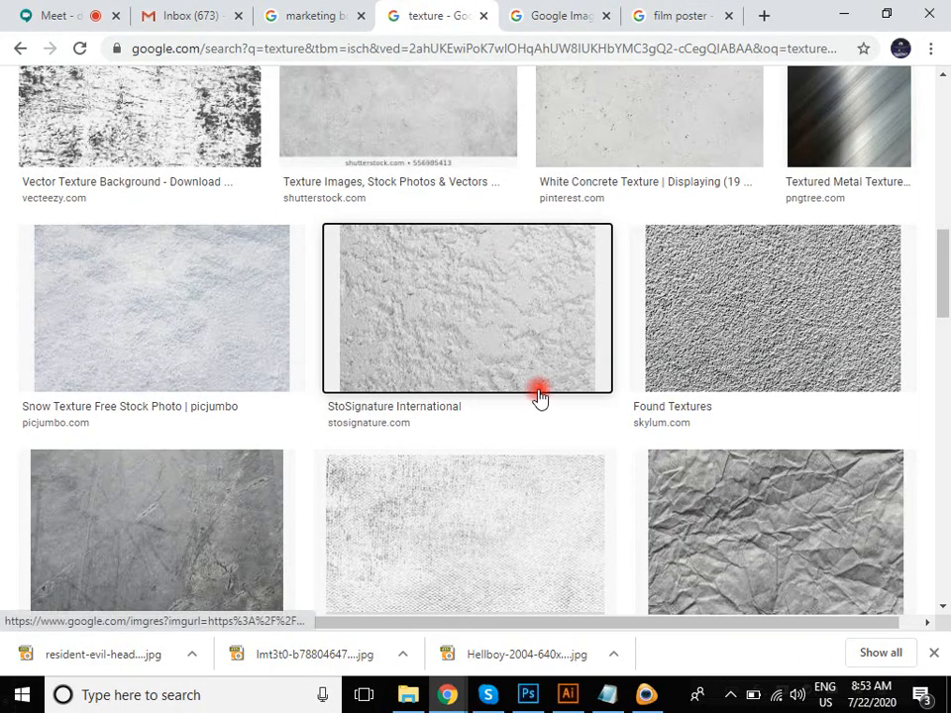
scroll(544, 401, down, 2)
scroll(544, 401, up, 1)
right_click(763, 208)
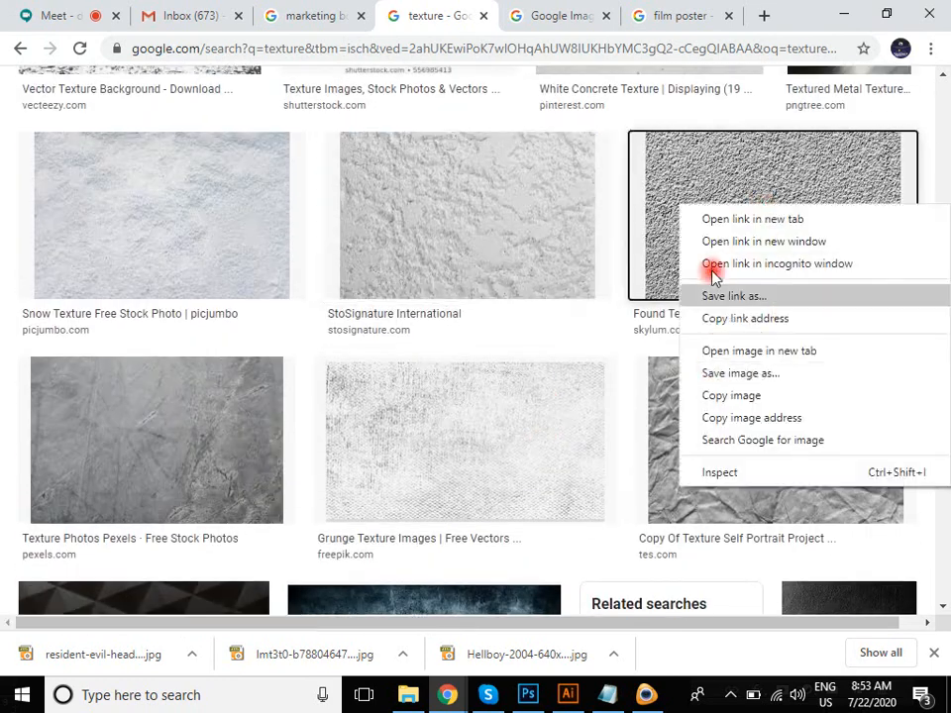
click(722, 220)
click(583, 14)
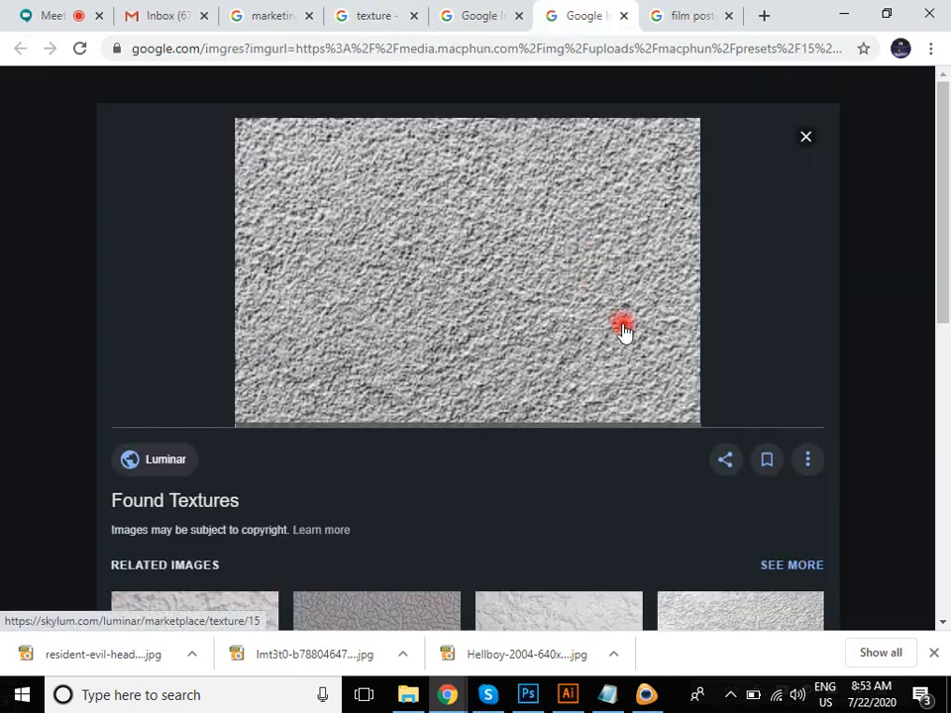
right_click(510, 254)
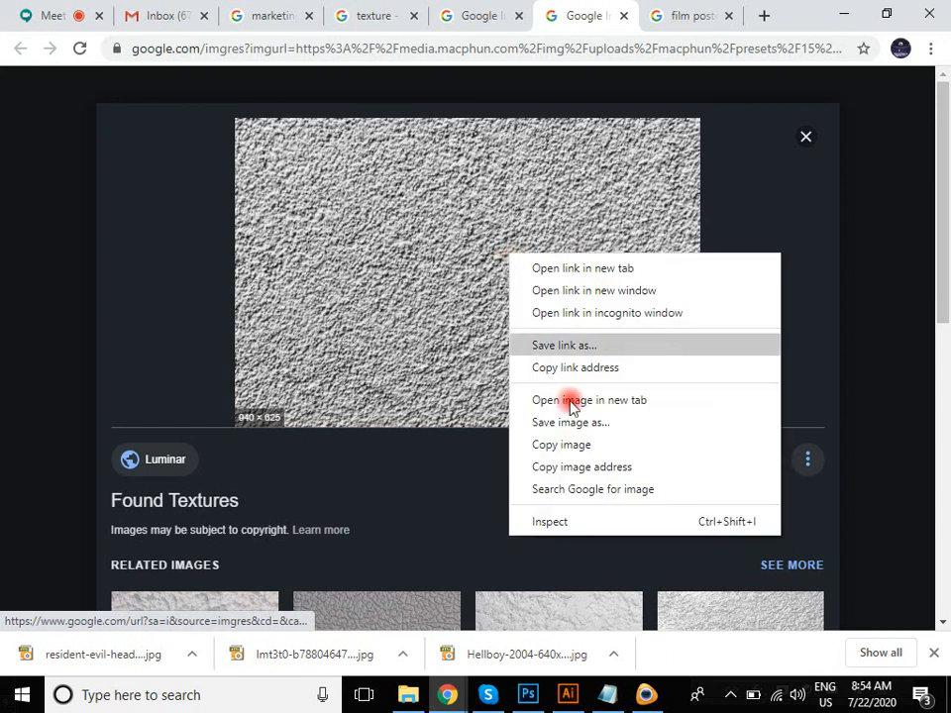
click(581, 454)
Switch to Photoshop, paste the copied texture as a new layer and place the Poster text layer above it.
key(alt+Tab)
key(ctrl+v)
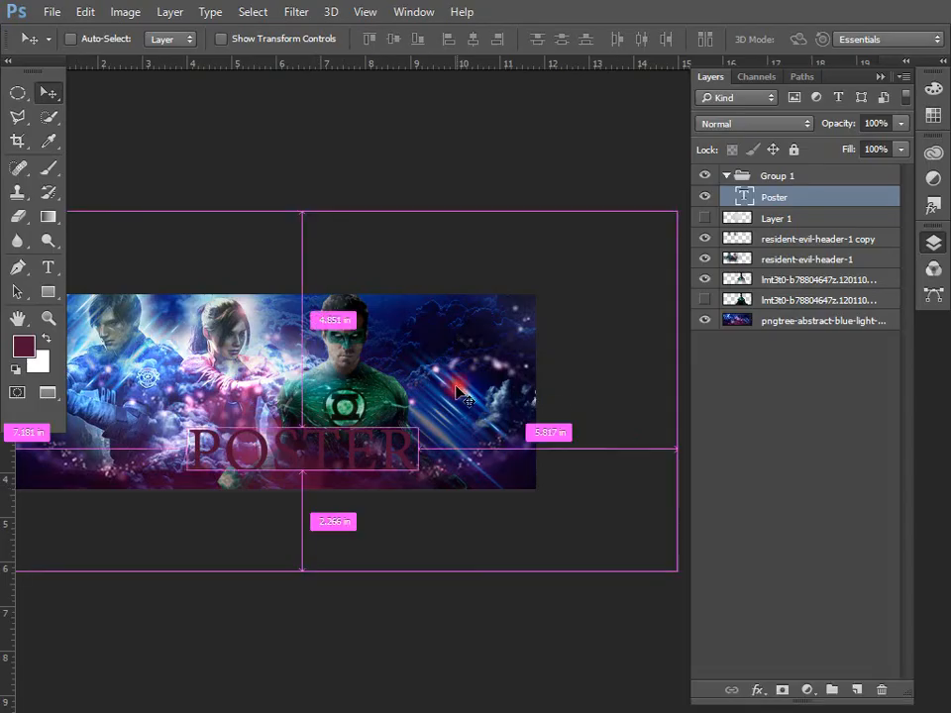
drag(350, 453, 523, 399)
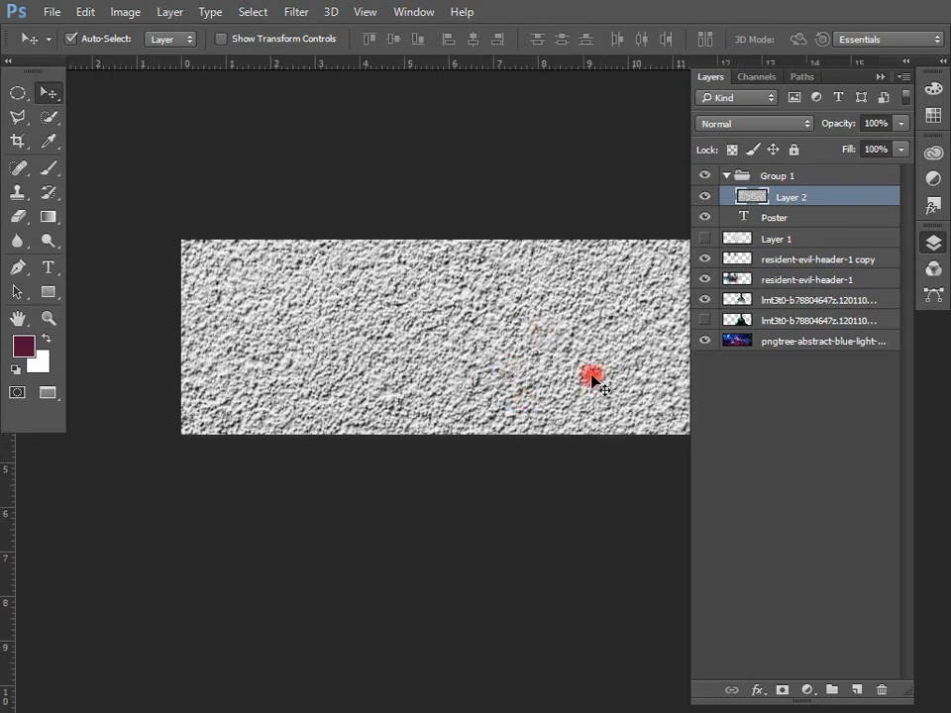
click(702, 239)
drag(787, 217, 802, 190)
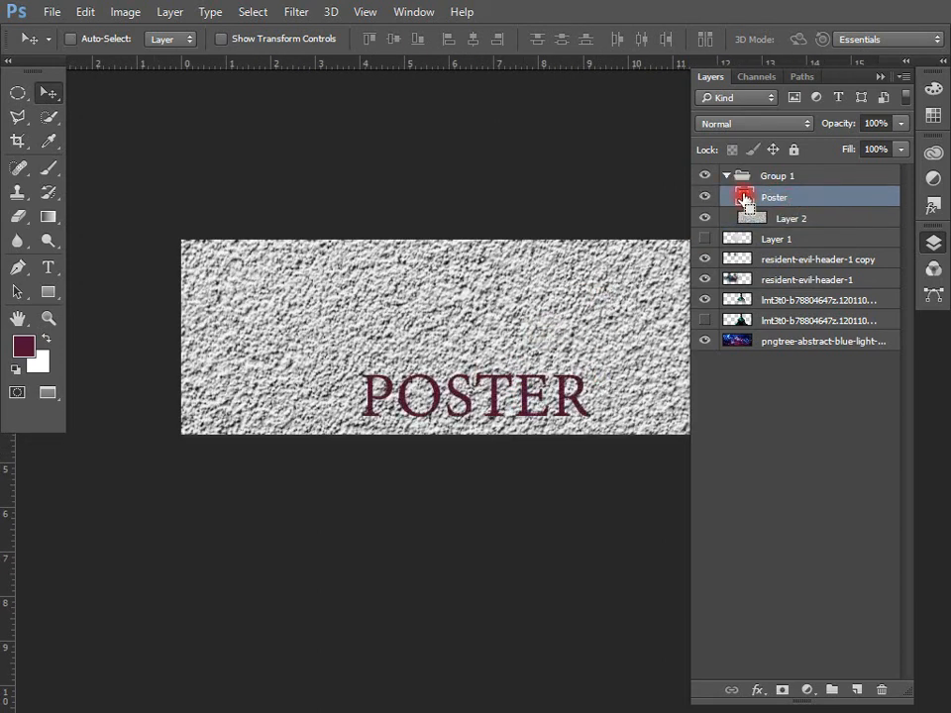
ctrl+click(744, 199)
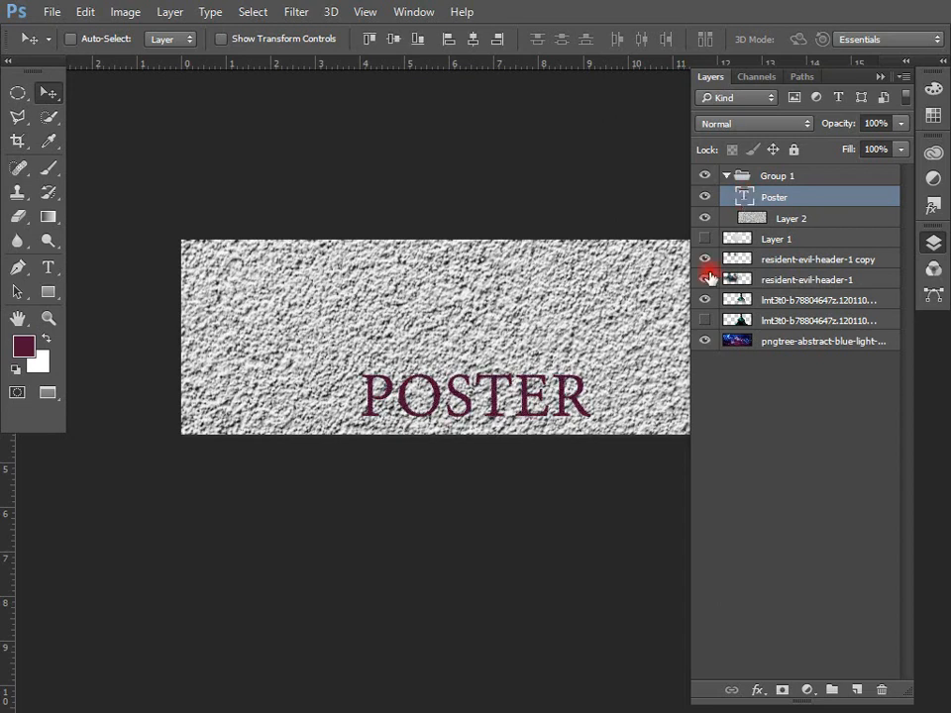
key(ctrl+d)
Open the POSTER text for editing and search the installed fonts for "osw" and "be".
double_click(745, 197)
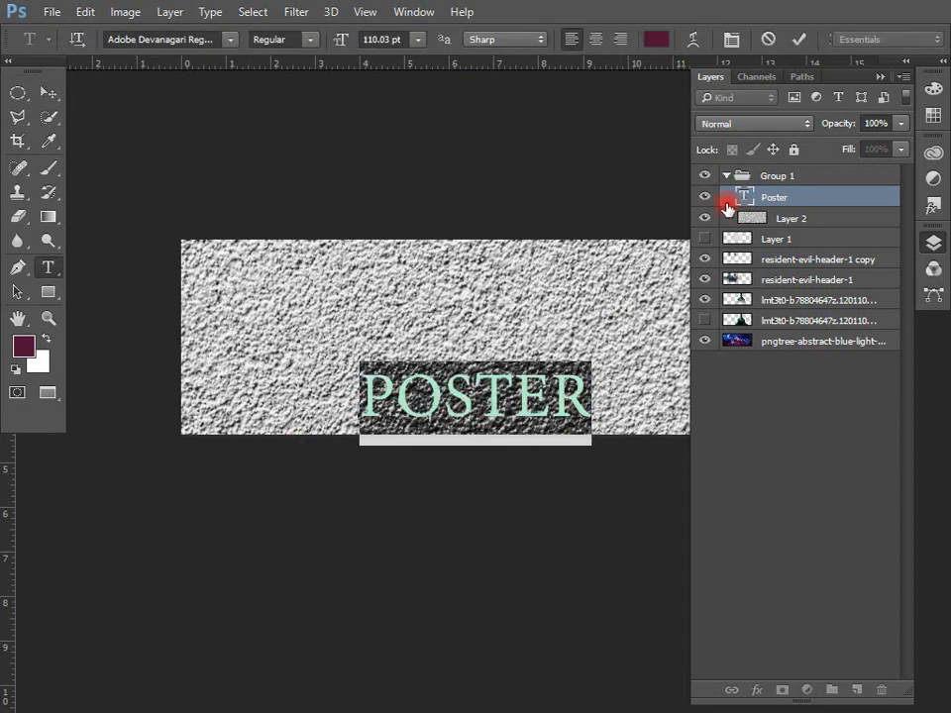
click(175, 39)
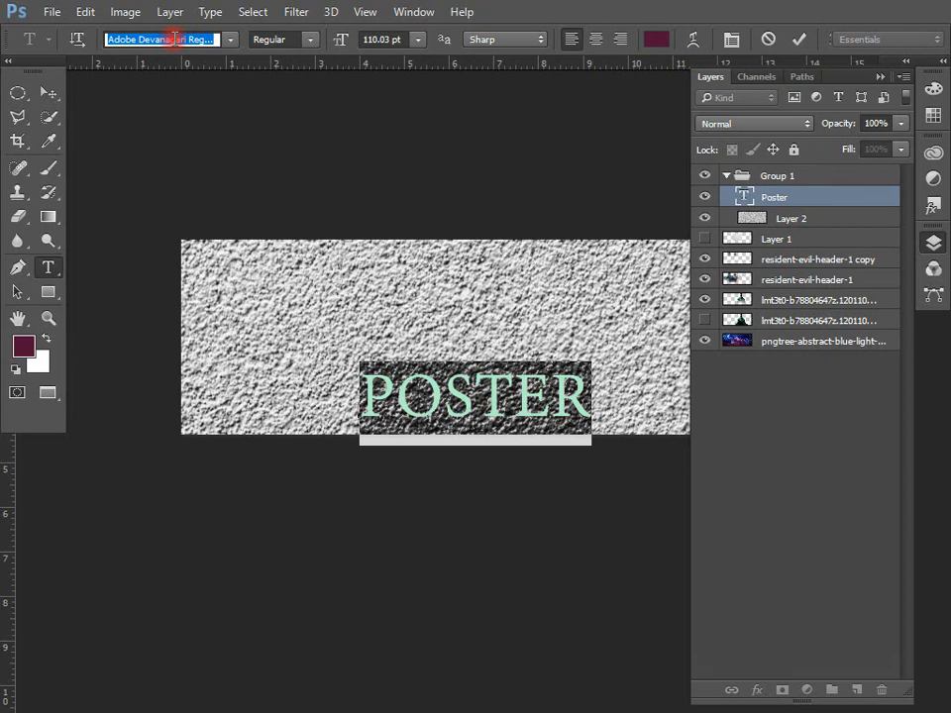
text(osw)
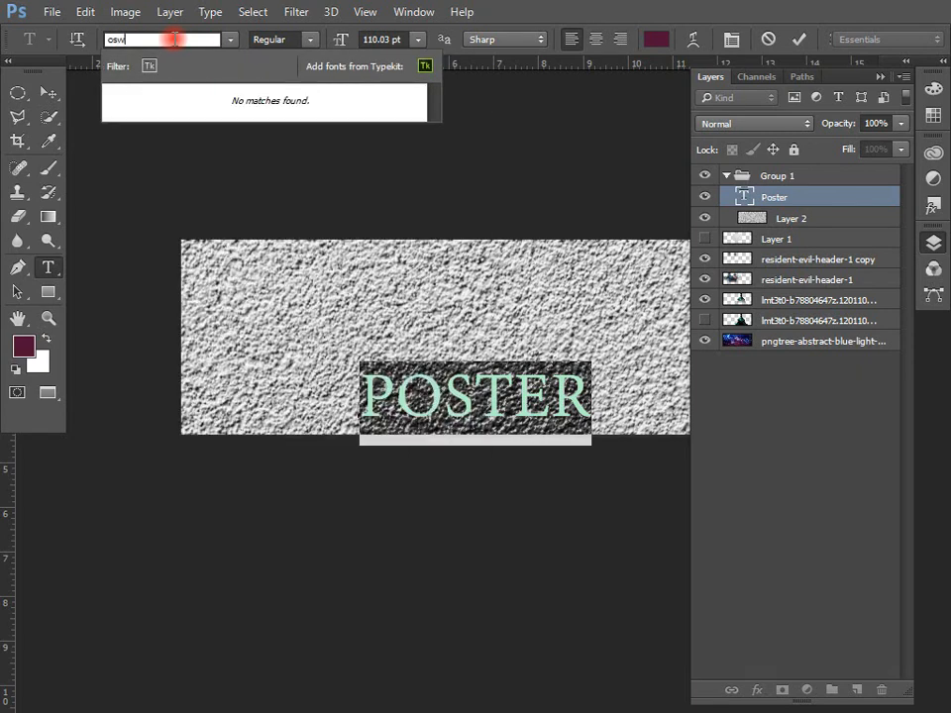
key(BackSpace)
key(BackSpace)
key(BackSpace)
text(be)
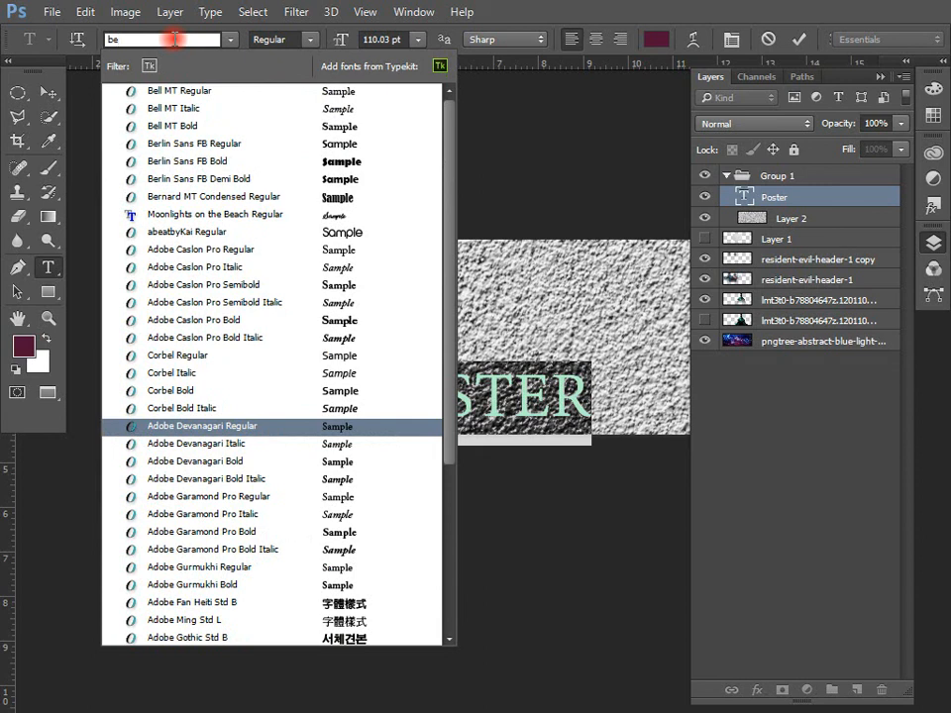
click(174, 38)
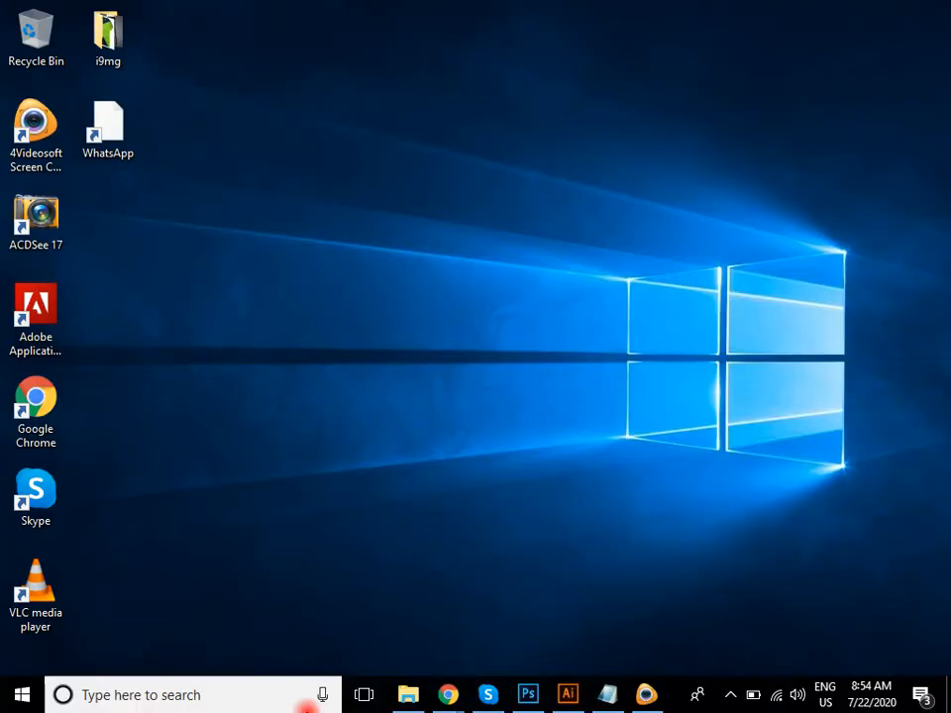
Switch to Chrome, search for "1001 fonts" in a new tab and open the 1001 Fonts website.
click(408, 694)
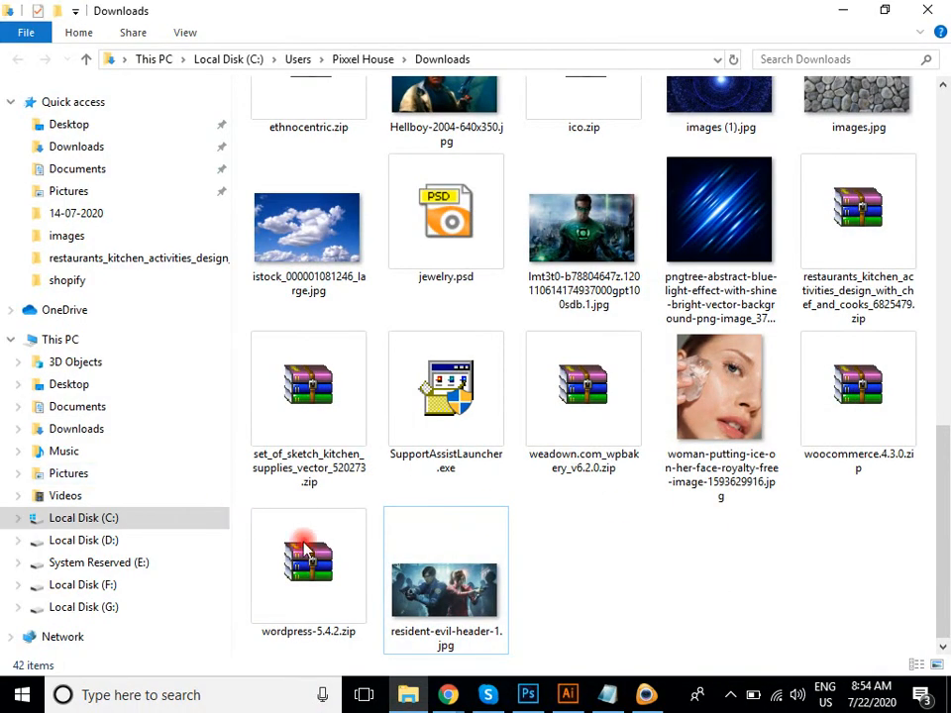
click(449, 686)
click(337, 509)
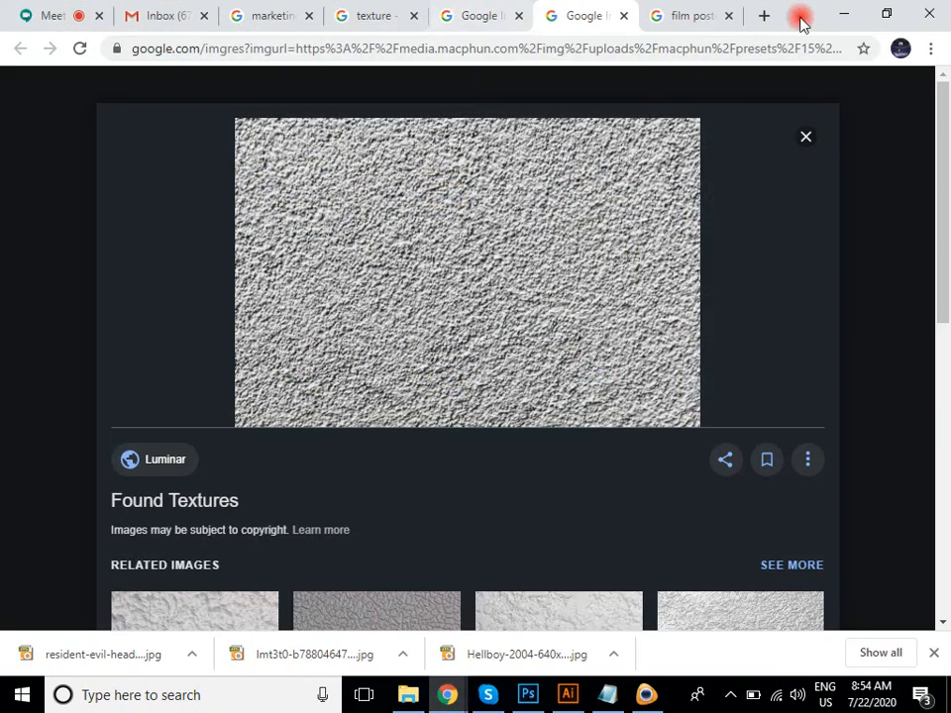
key(ctrl+t)
text(1)
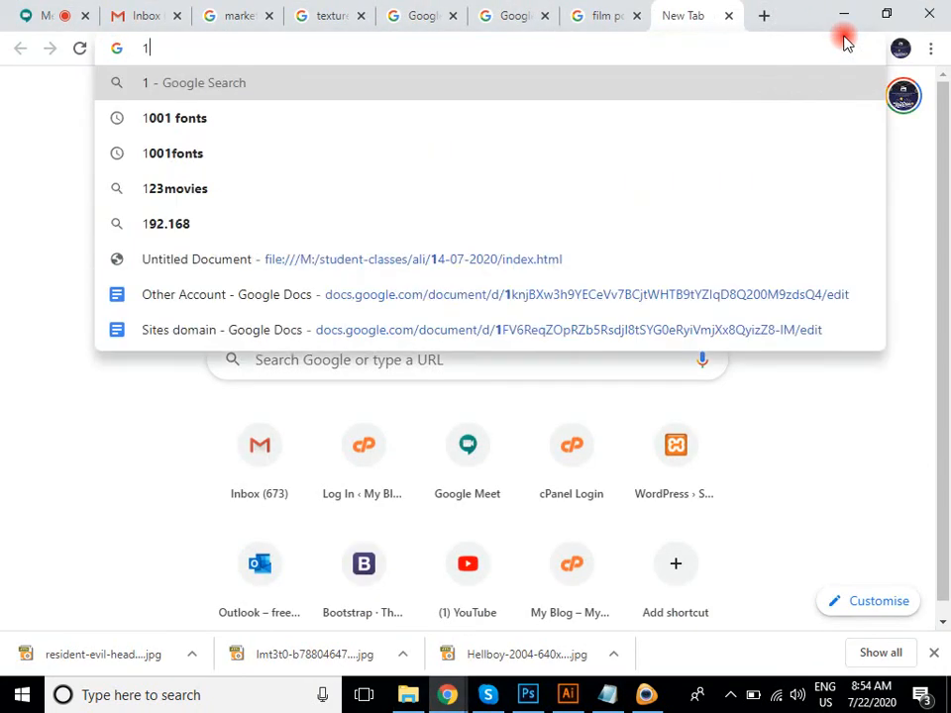
text(001 fonts)
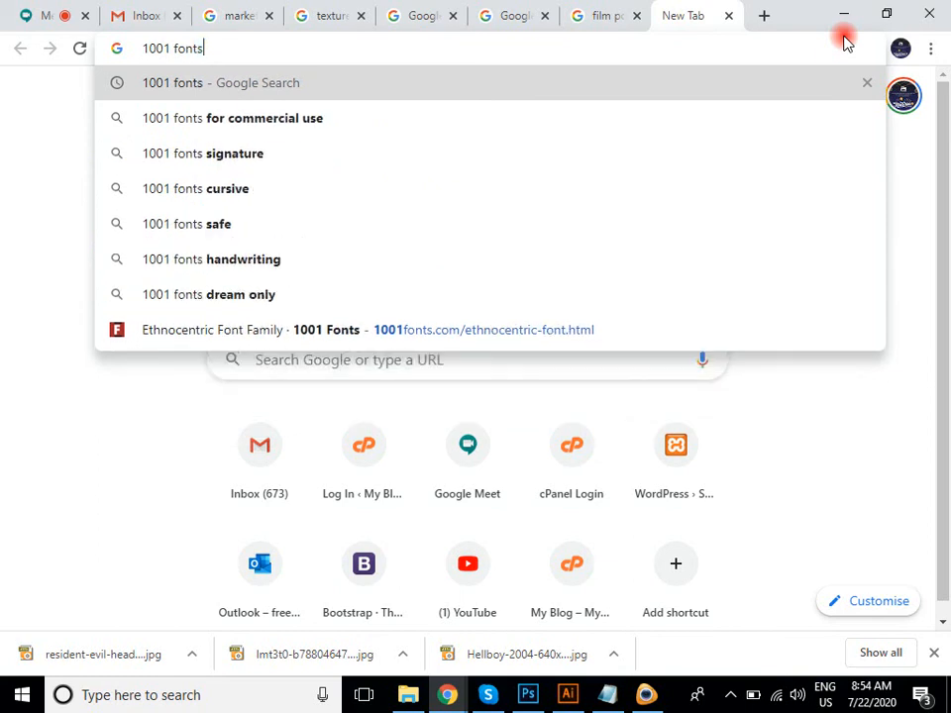
key(Return)
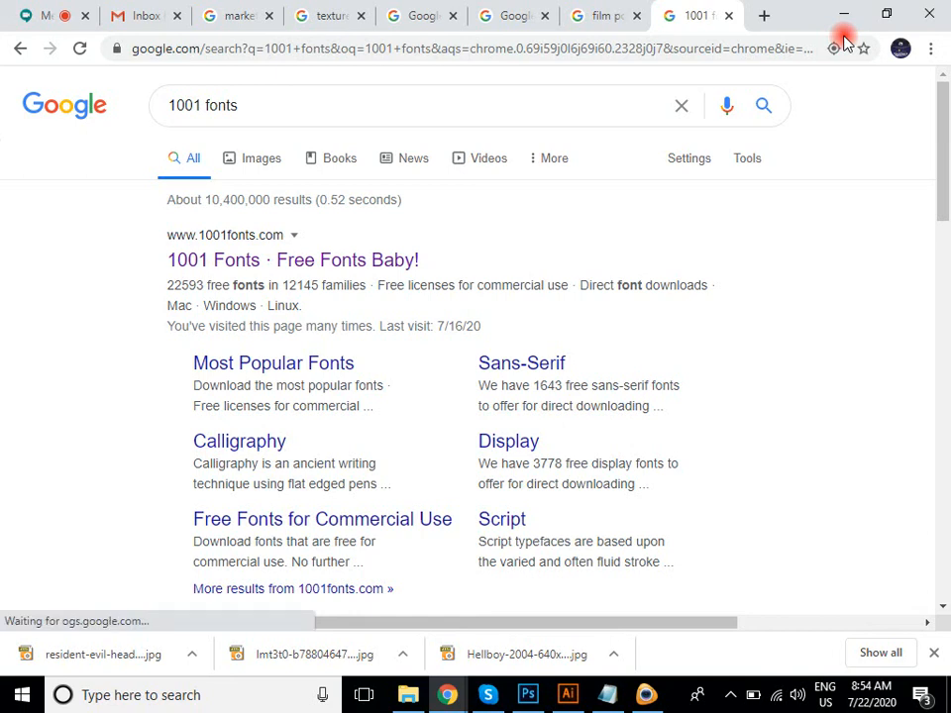
click(264, 262)
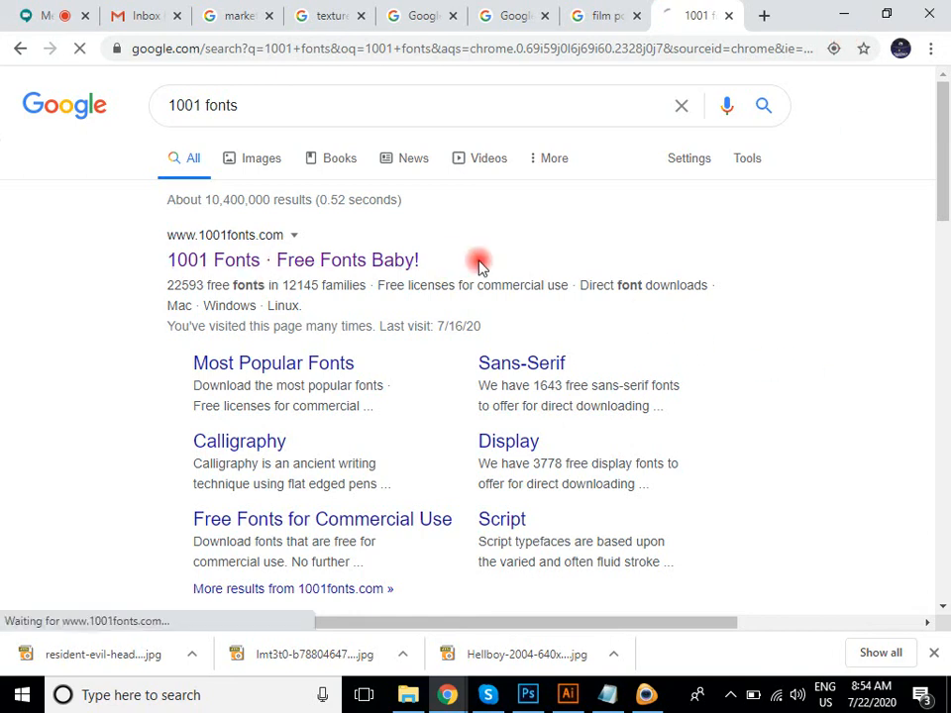
Browse the sans serif fonts, download the DODGE font and open dodge.zip's location in the Downloads folder.
scroll(434, 360, down, 3)
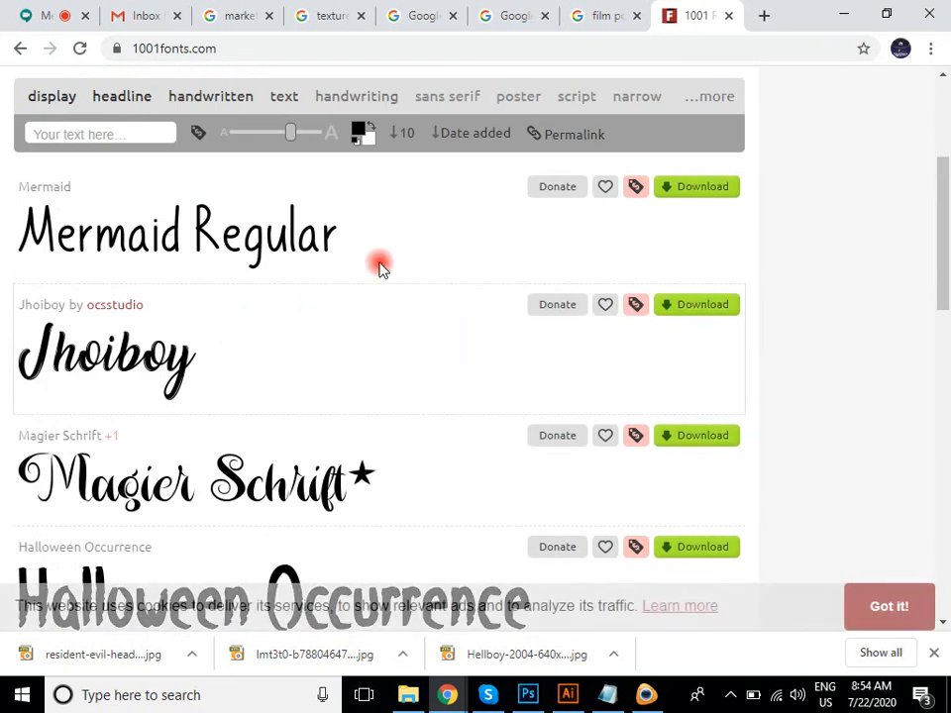
click(710, 98)
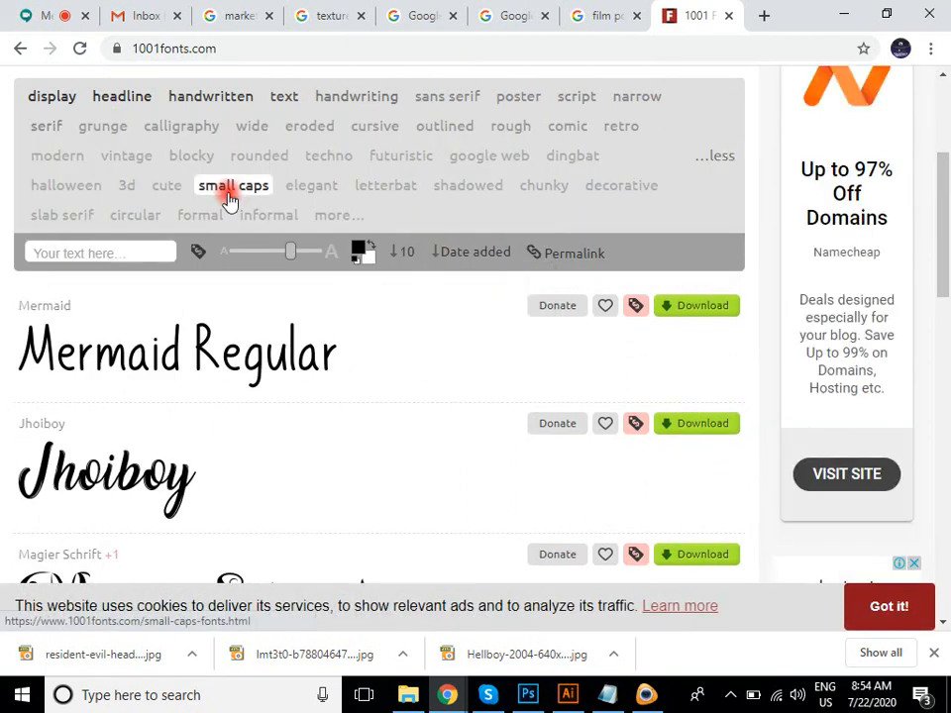
click(424, 99)
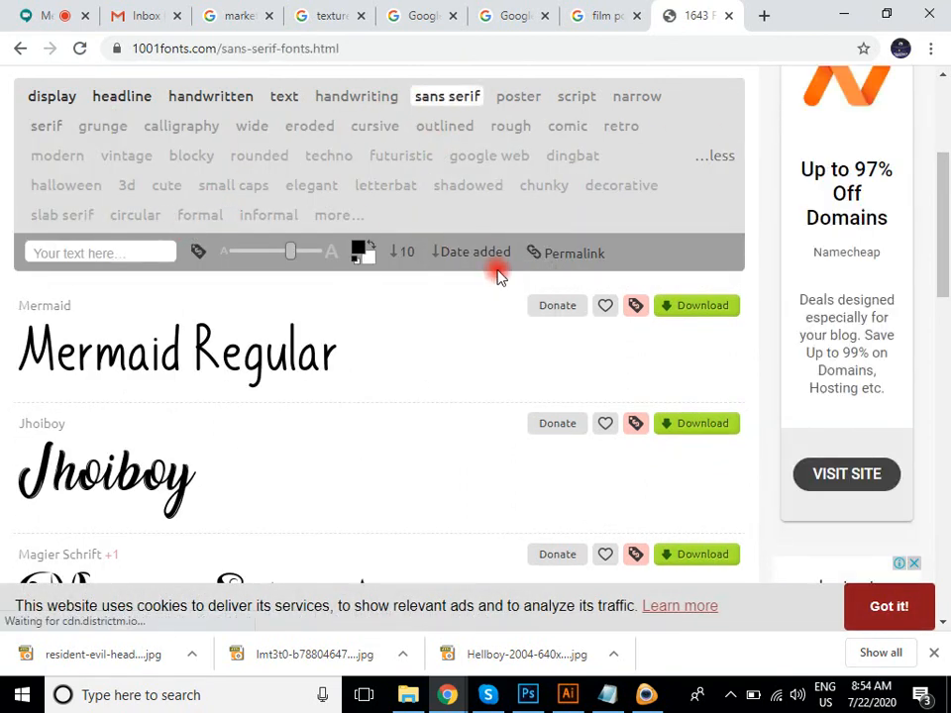
scroll(562, 352, down, 4)
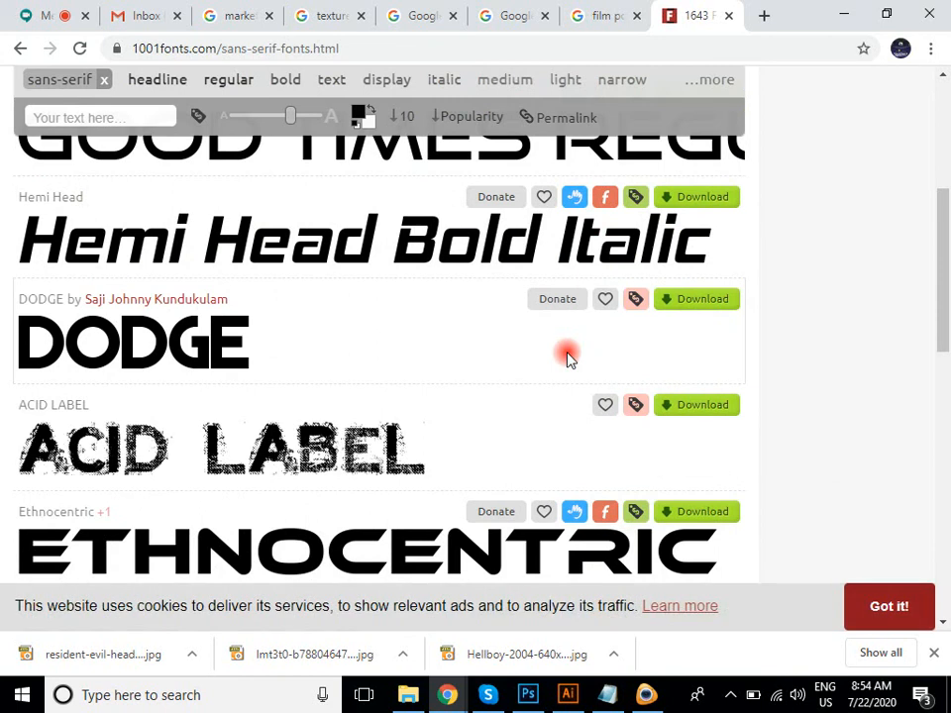
scroll(567, 359, down, 1)
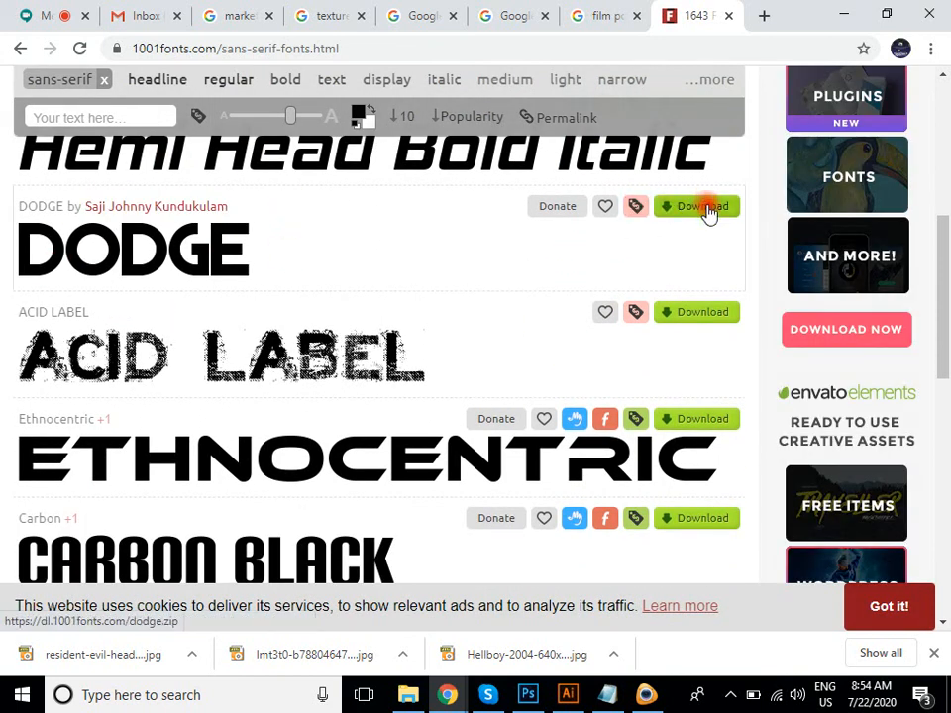
click(705, 208)
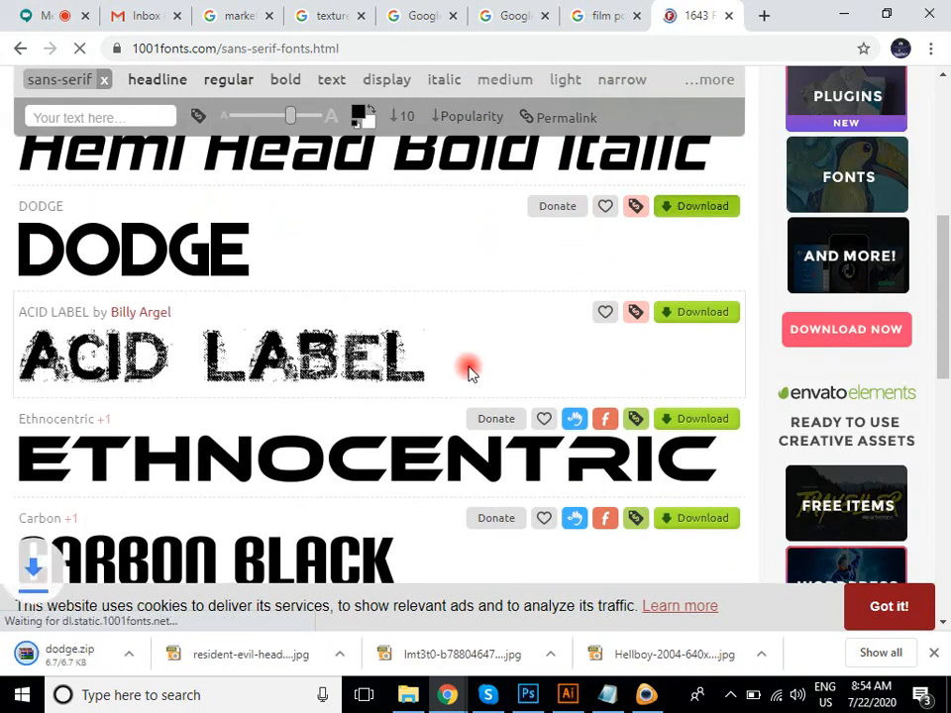
click(193, 654)
click(238, 588)
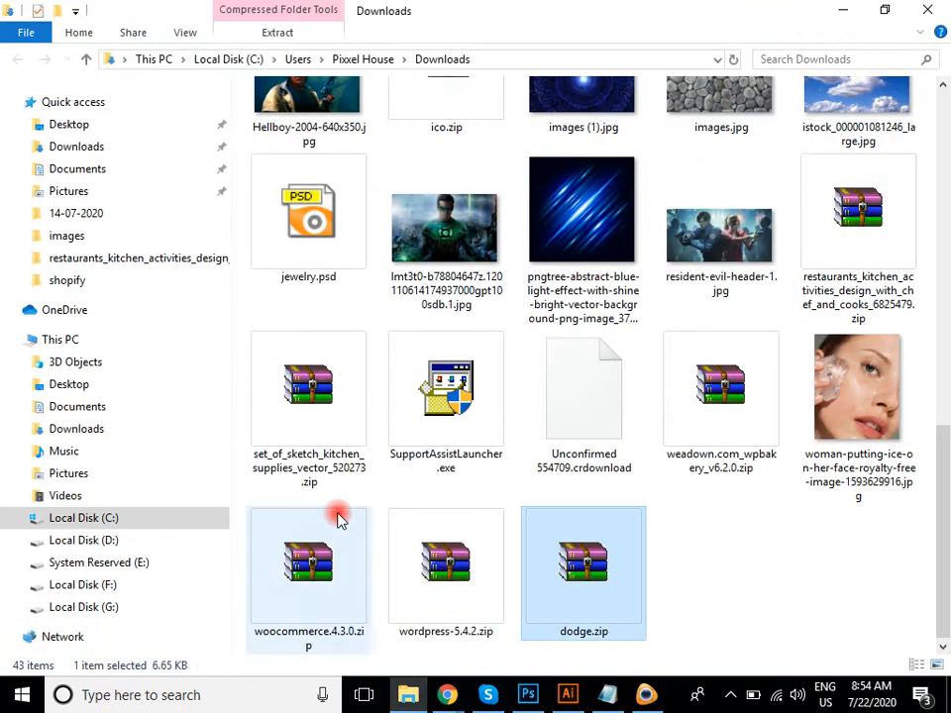
Switch to Photoshop, set the POSTER text's font to DODGE and nudge the text slightly up and to the left.
click(527, 694)
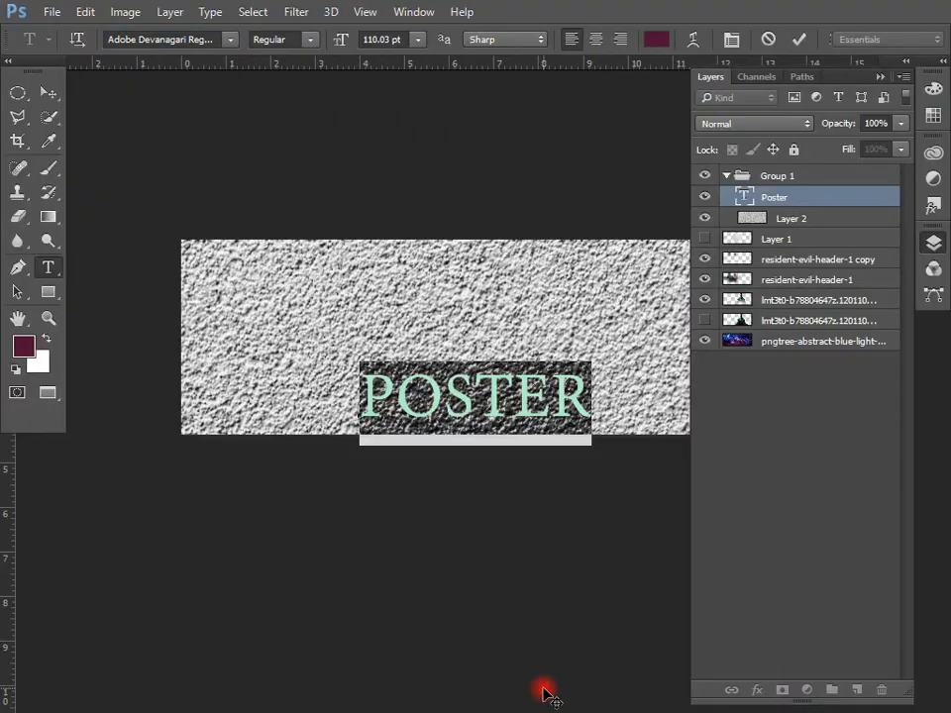
click(187, 42)
click(188, 40)
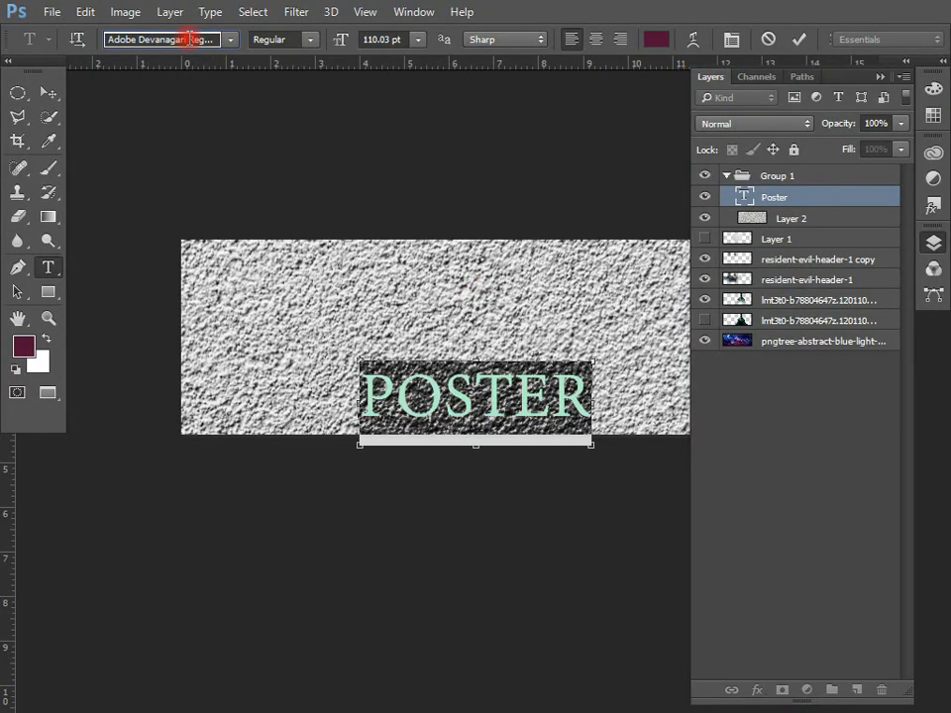
click(188, 39)
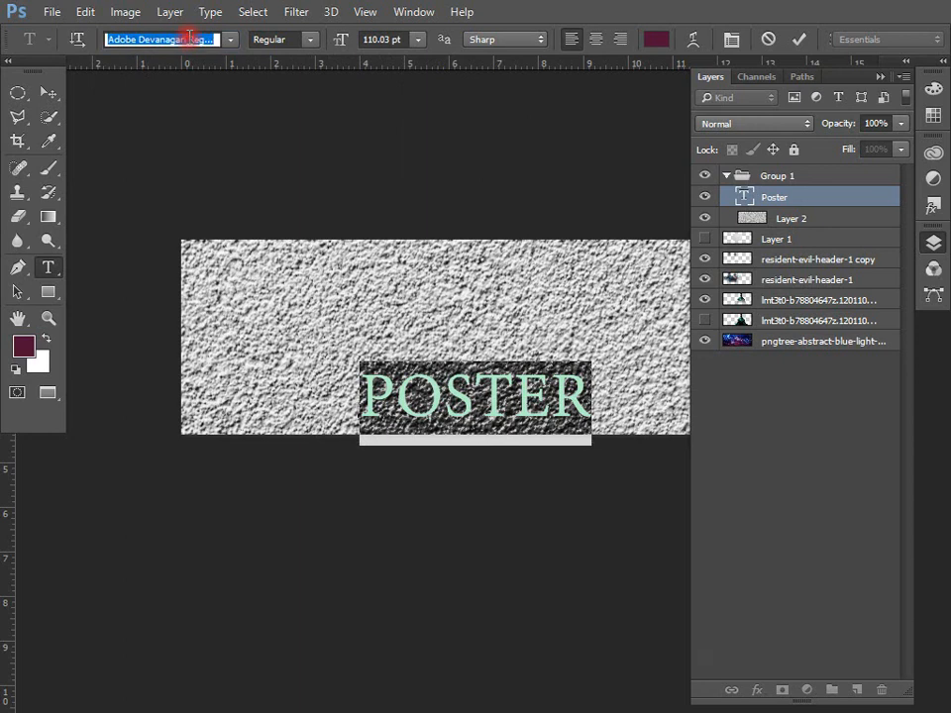
text(dod)
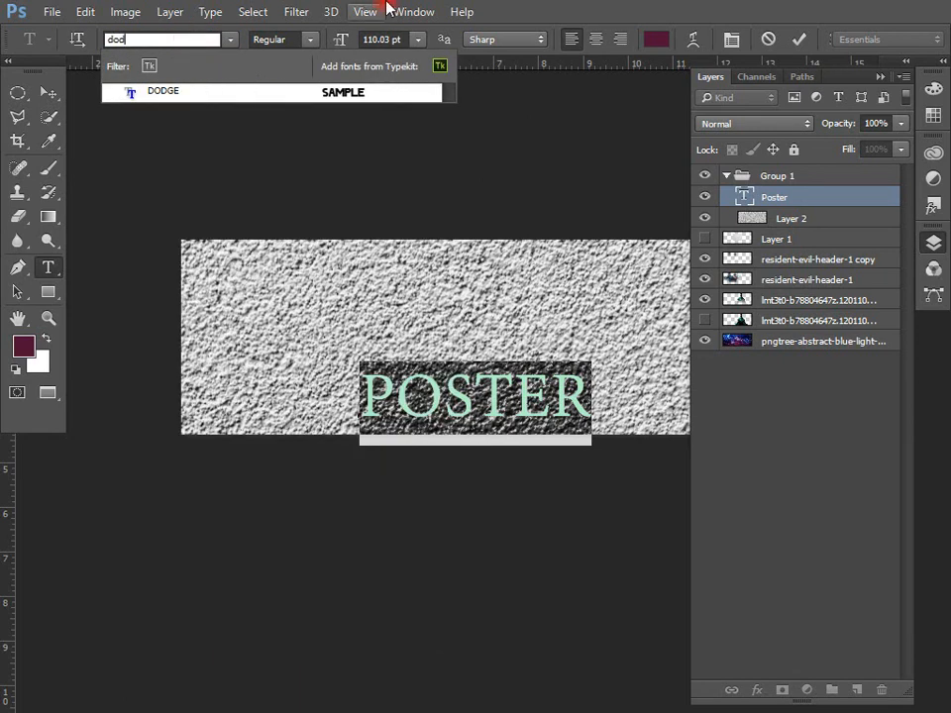
click(355, 92)
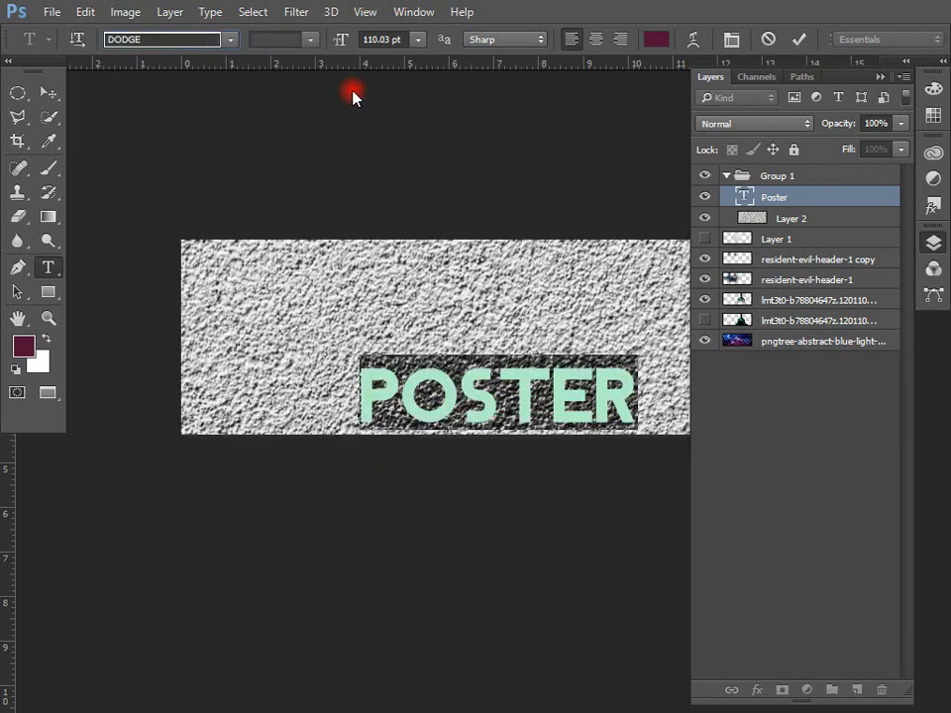
click(46, 92)
drag(479, 394, 474, 391)
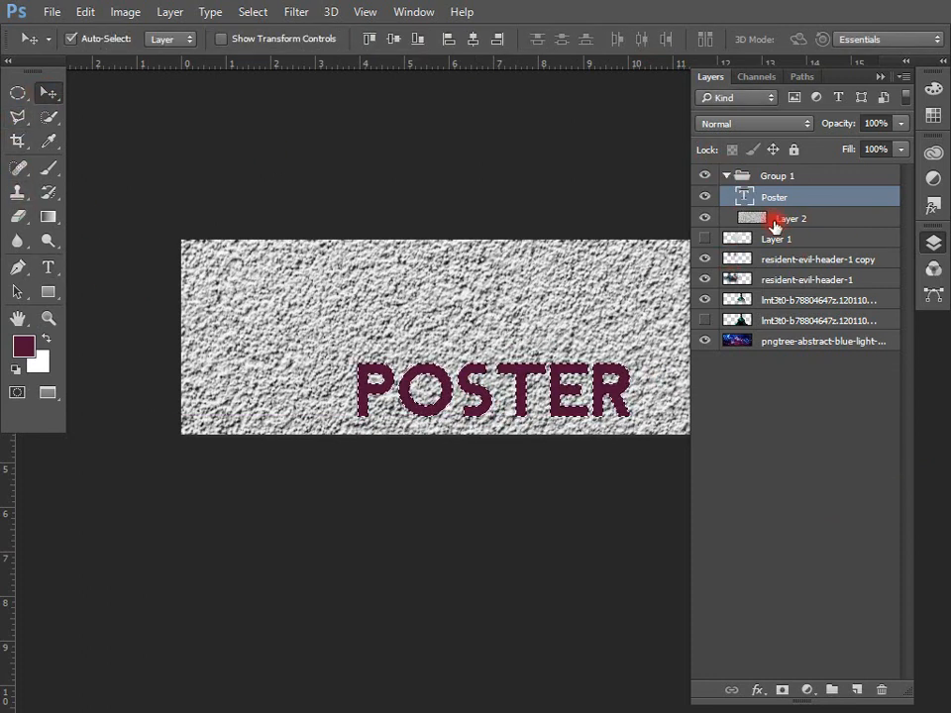
Copy the text-shaped area of the Layer 2 texture to a new layer, and hide Layer 2 and the Poster text.
click(777, 220)
key(ctrl+shift+alt+n)
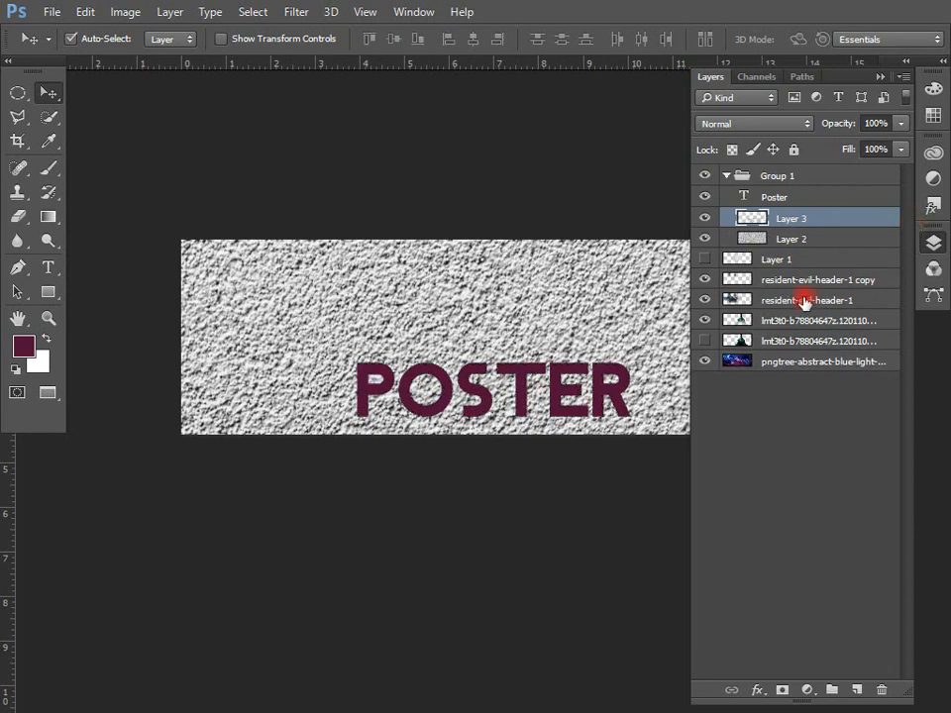
click(705, 236)
click(704, 198)
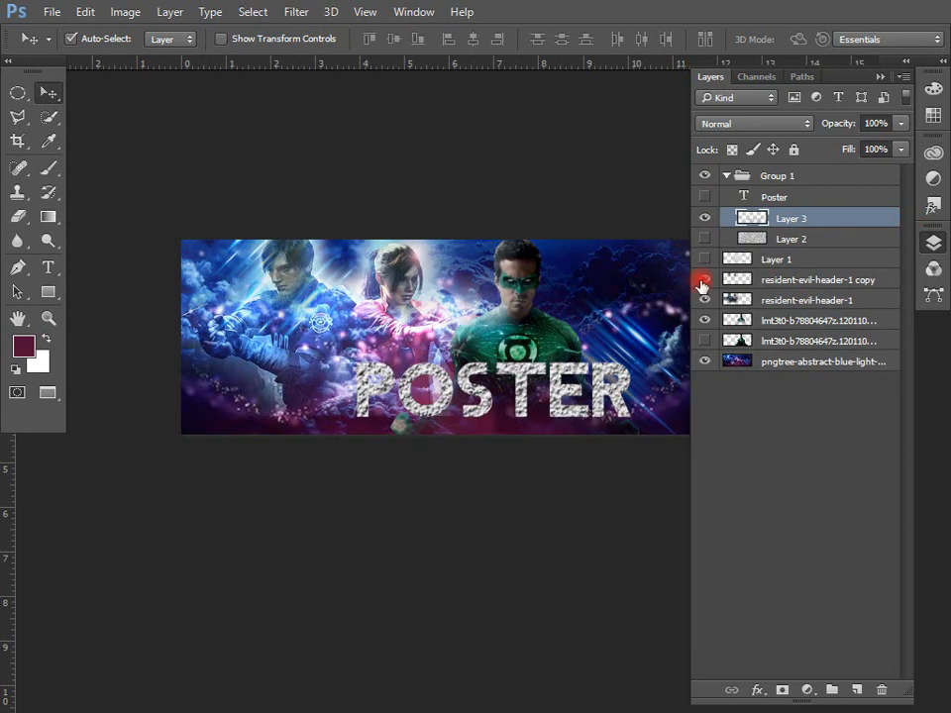
Show the Poster text layer, load its outline as a selection and apply a 3 px white centered stroke to Layer 3, then deselect.
click(763, 197)
click(705, 197)
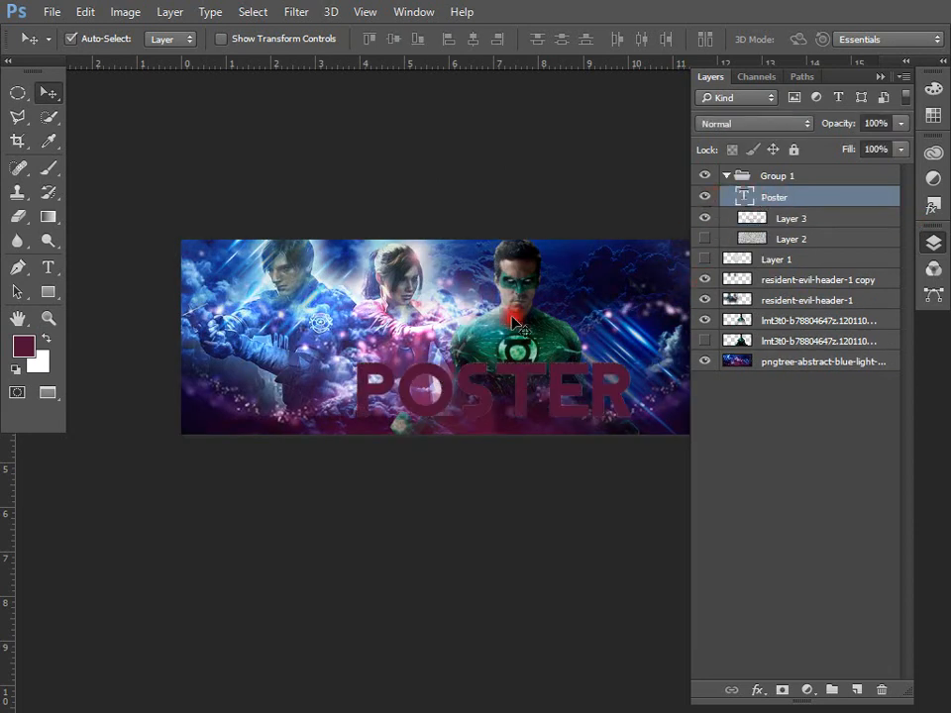
ctrl+click(741, 199)
click(756, 217)
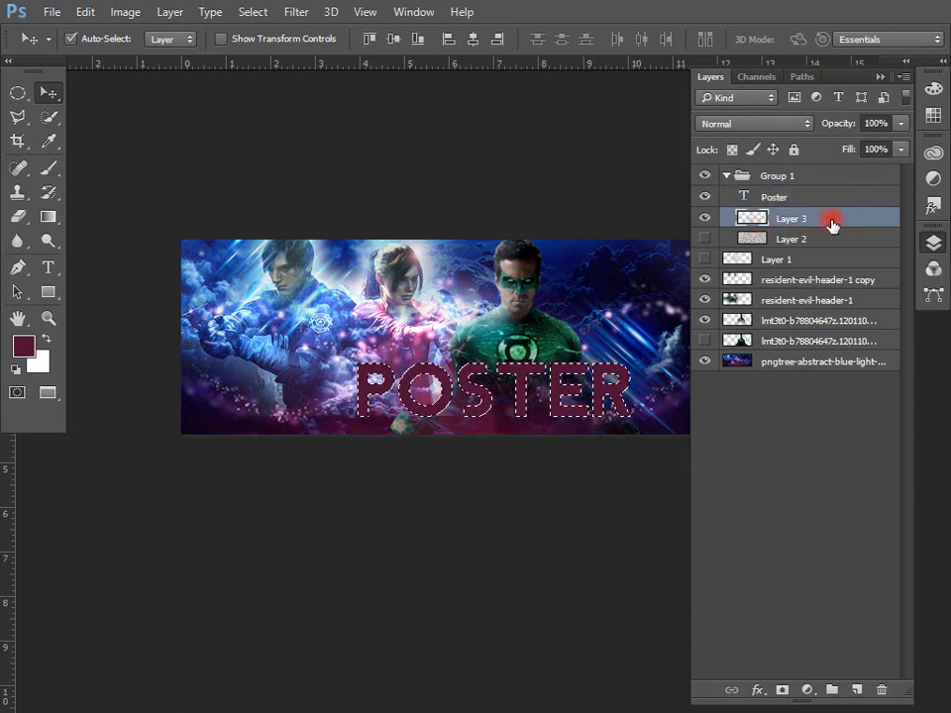
click(84, 11)
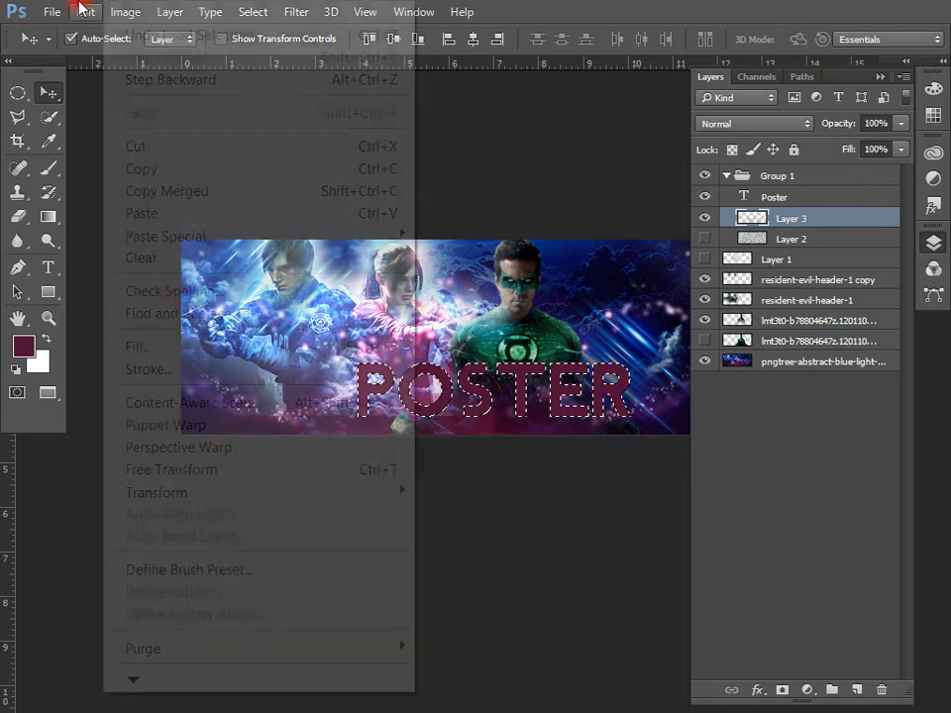
click(225, 372)
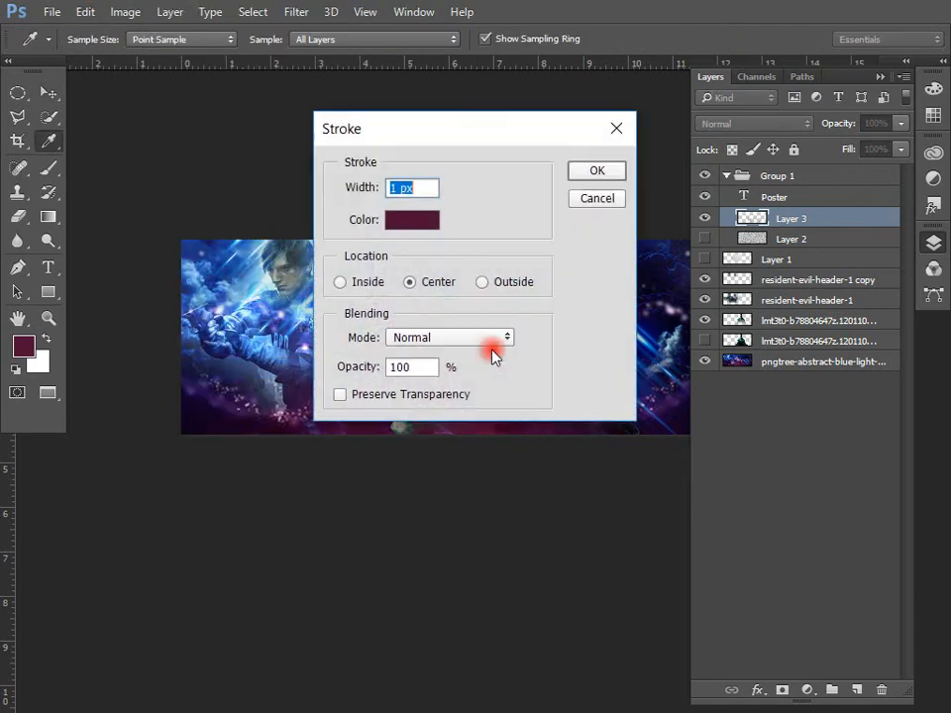
click(406, 220)
mouse_move(294, 338)
mouse_down()
mouse_move(197, 388)
mouse_move(165, 63)
mouse_up()
click(618, 151)
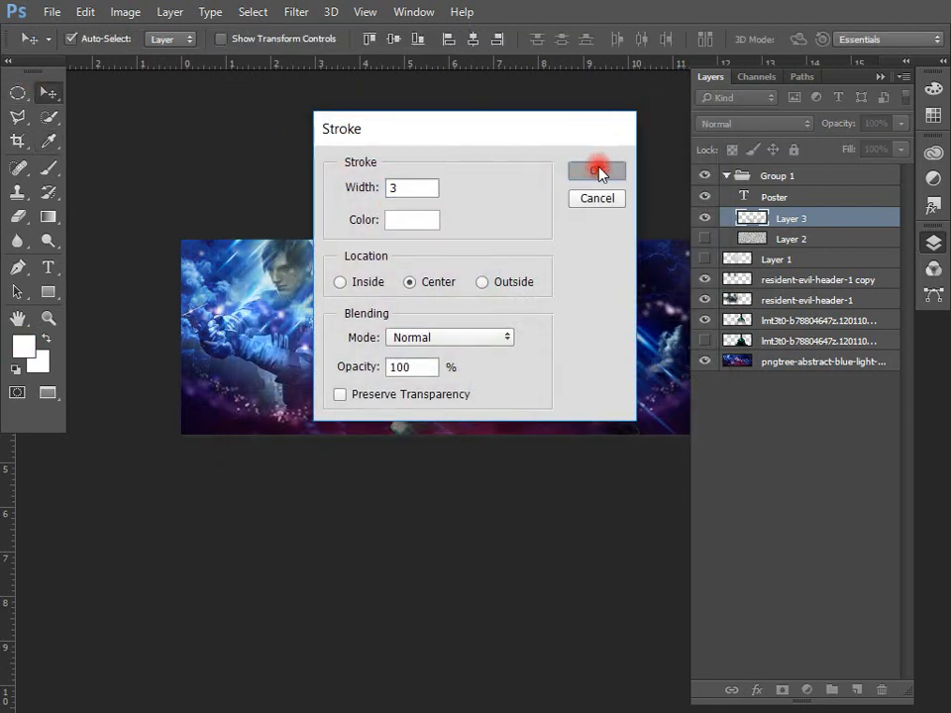
click(597, 171)
key(ctrl+d)
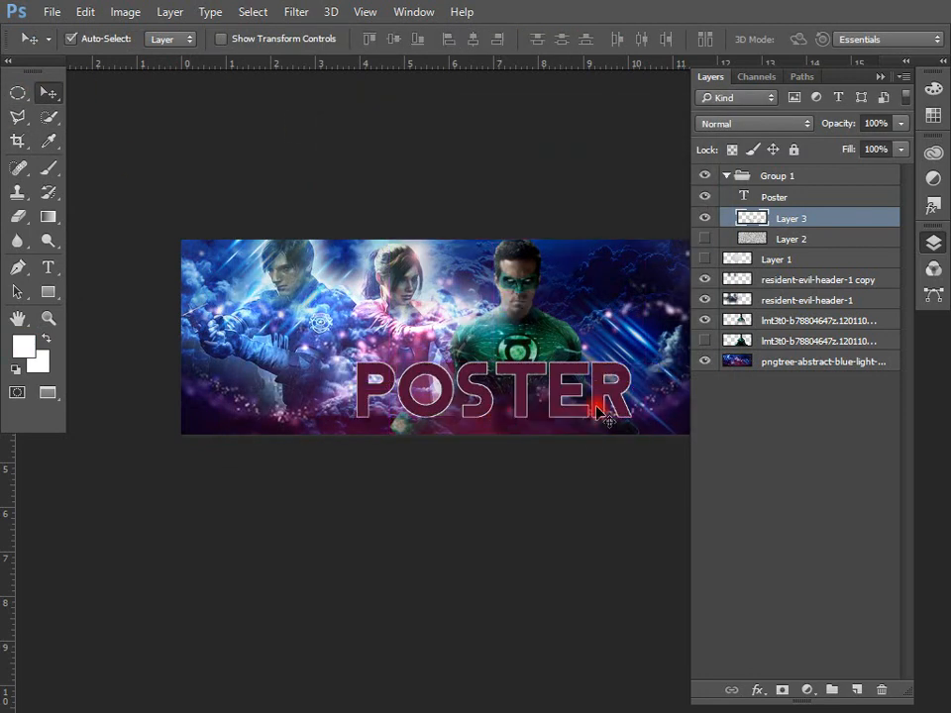
Hide the Poster text layer to inspect the stroked texture lettering up close.
key(ctrl+plus)
drag(499, 459, 324, 413)
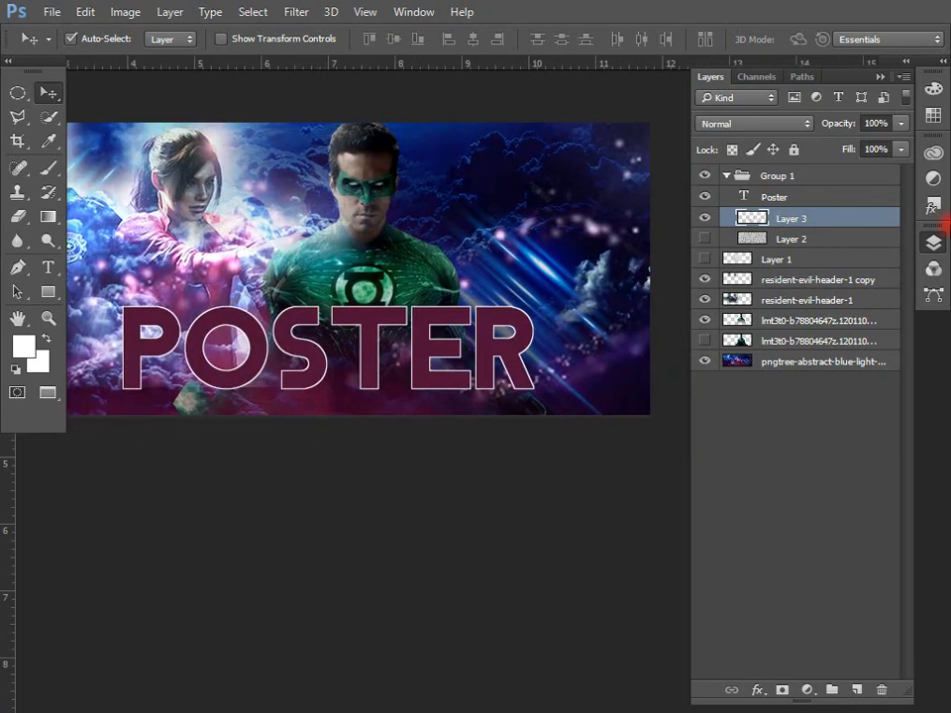
click(706, 199)
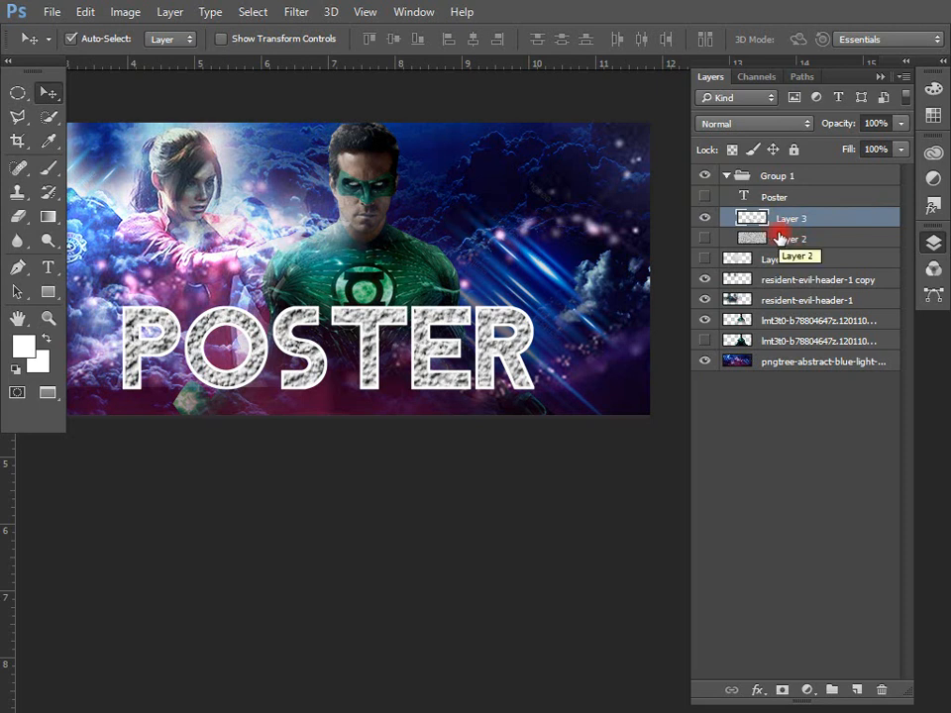
key(alt+Tab)
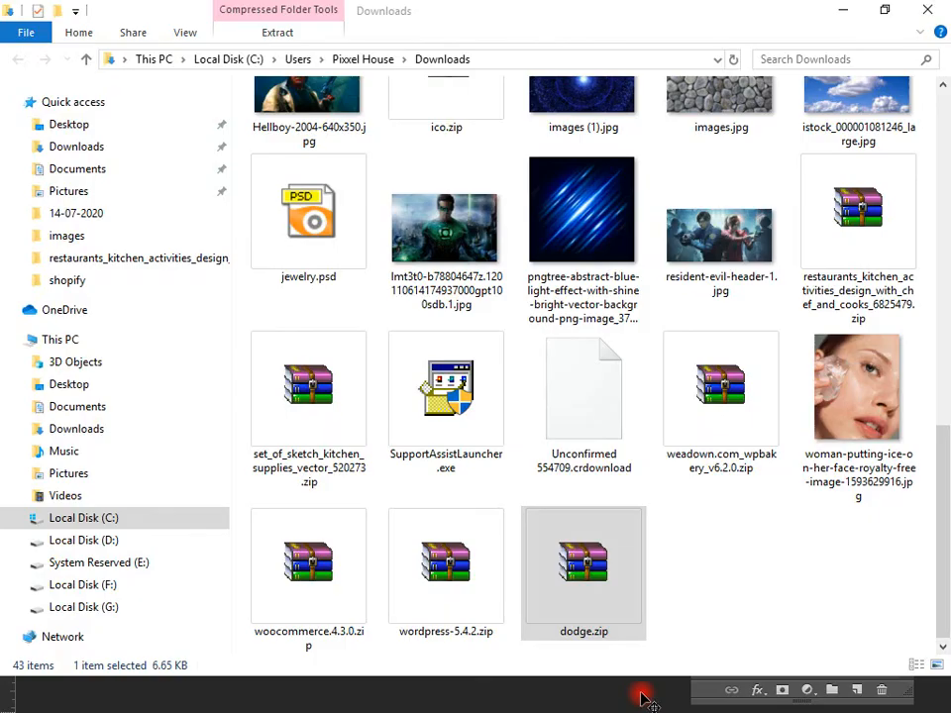
click(648, 698)
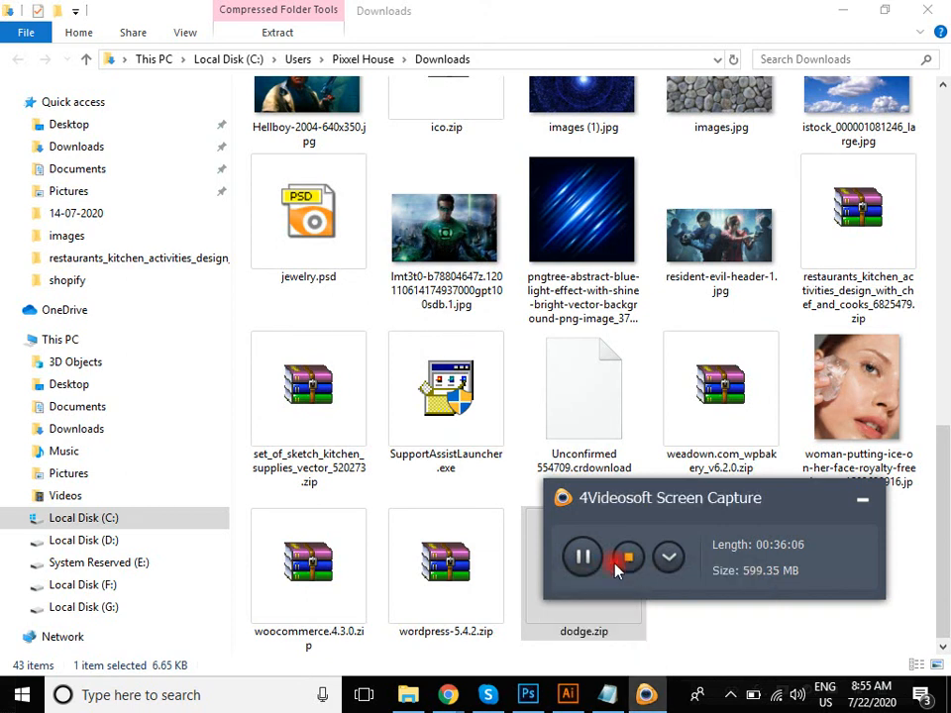
click(615, 624)
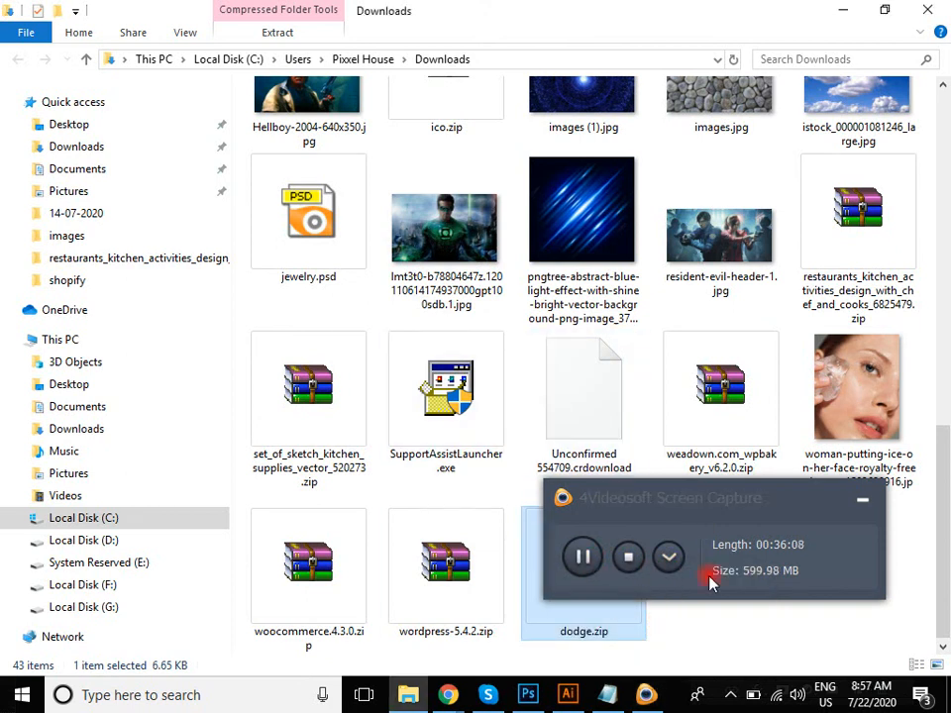
Switch back to Photoshop, show the Poster text layer again and duplicate it.
click(529, 697)
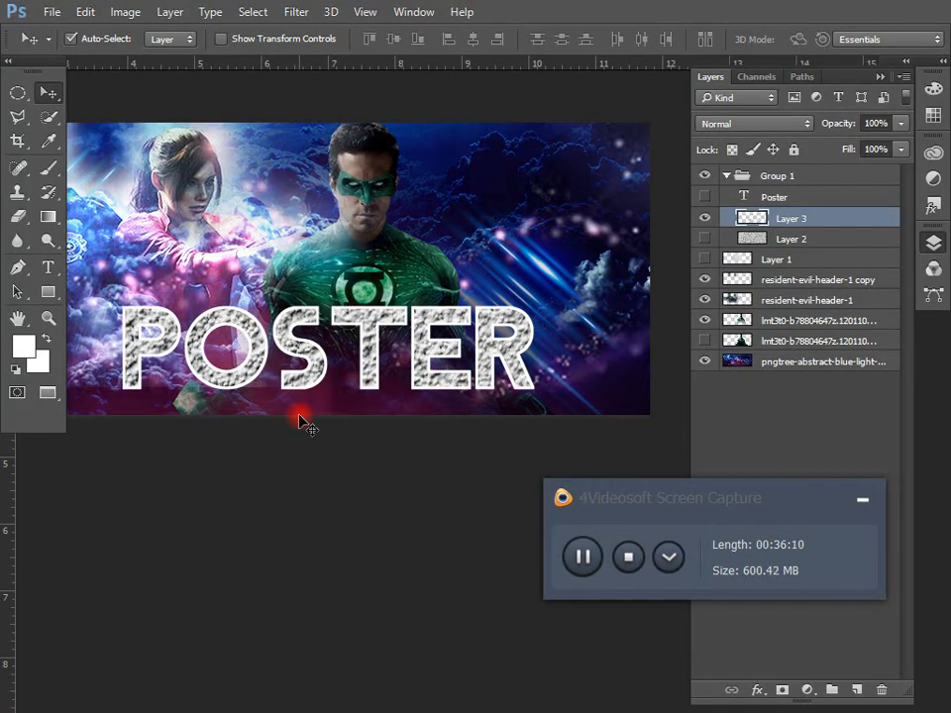
click(786, 198)
click(703, 200)
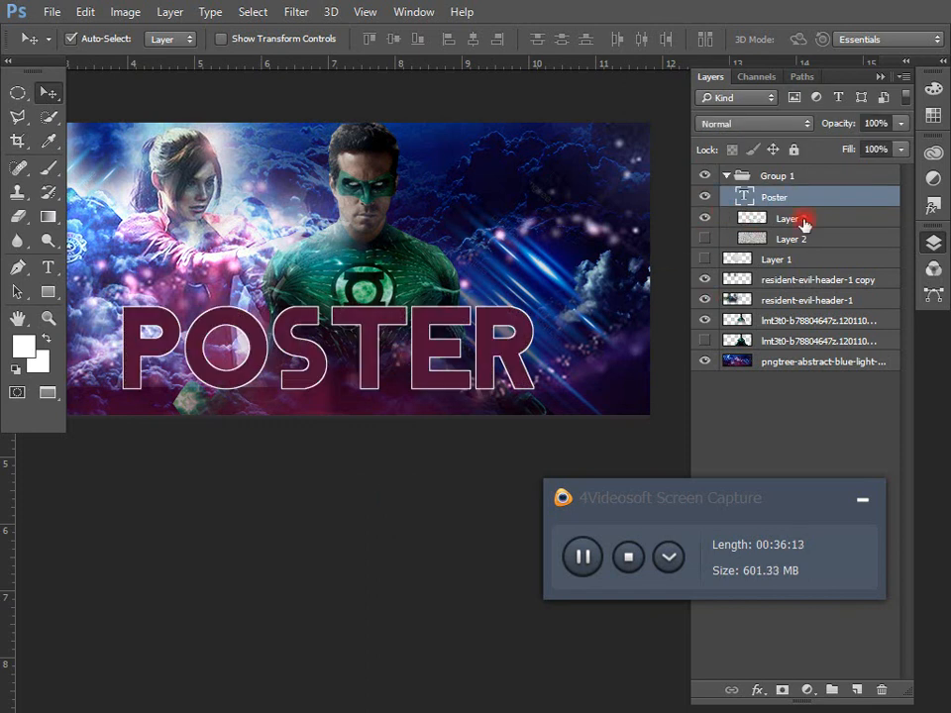
key(ctrl+j)
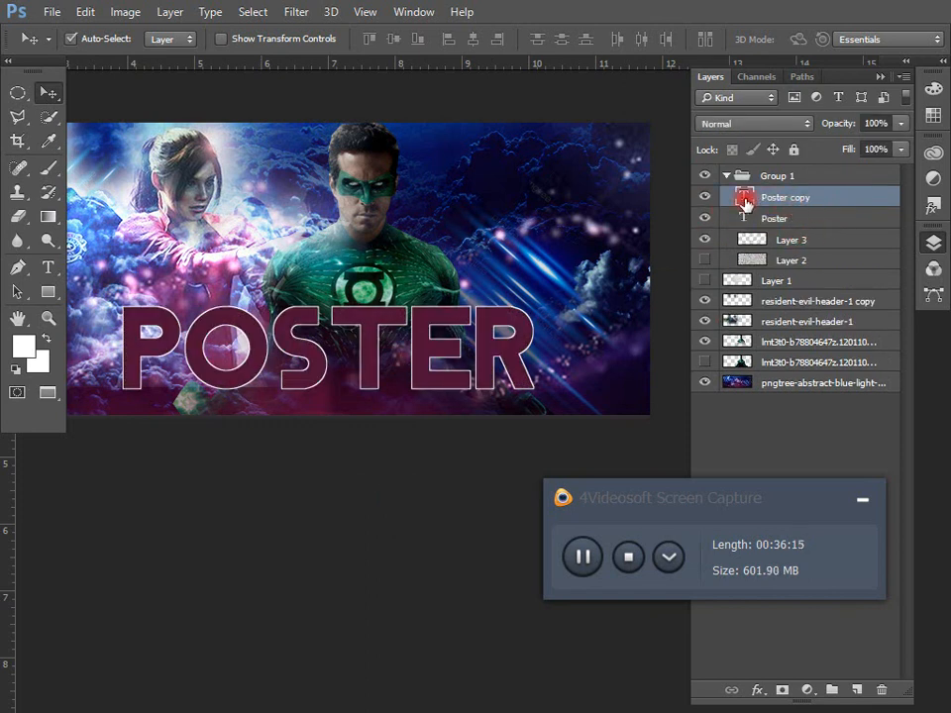
Hide the Poster copy layer and rasterize the original Poster text layer.
click(792, 219)
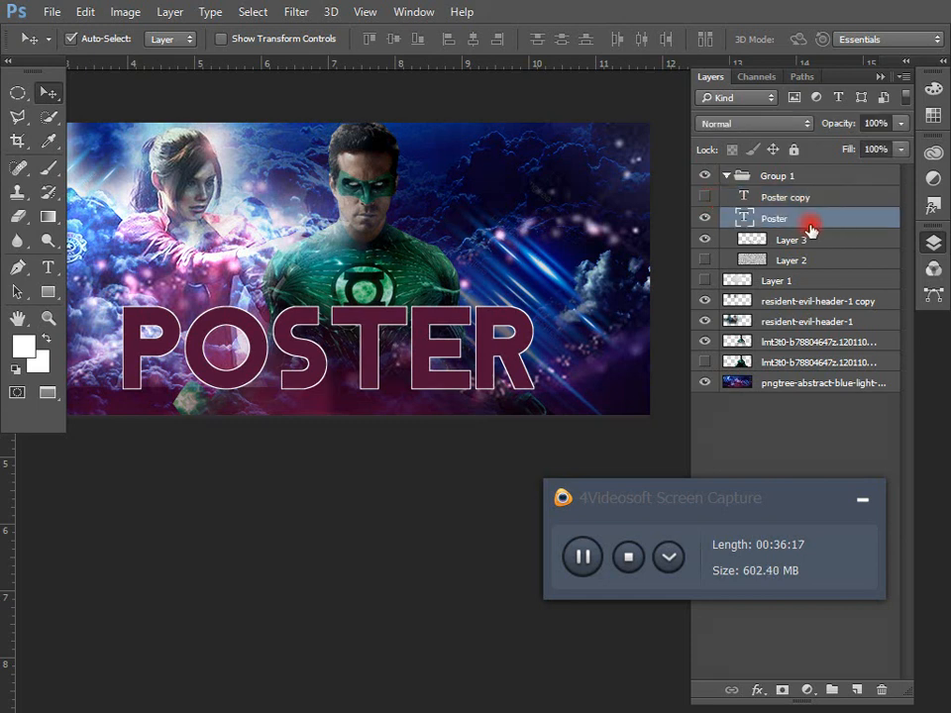
right_click(806, 224)
click(439, 417)
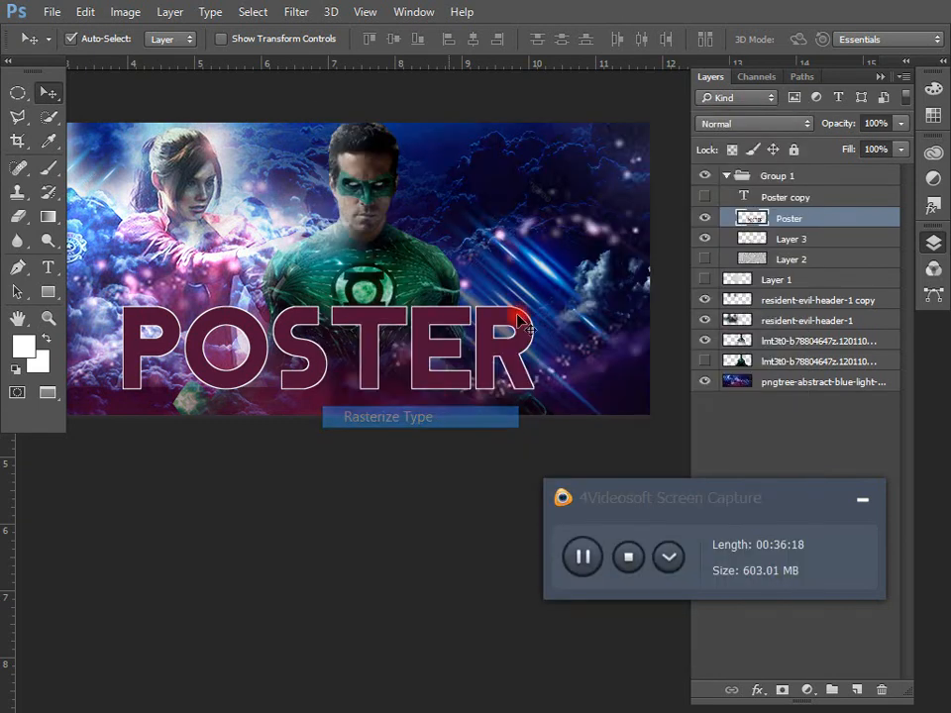
Set the rasterized Poster layer's blend mode to Multiply so it blends with the texture lettering beneath.
click(768, 123)
click(762, 143)
key(Down)
key(Down)
key(Down)
key(Down)
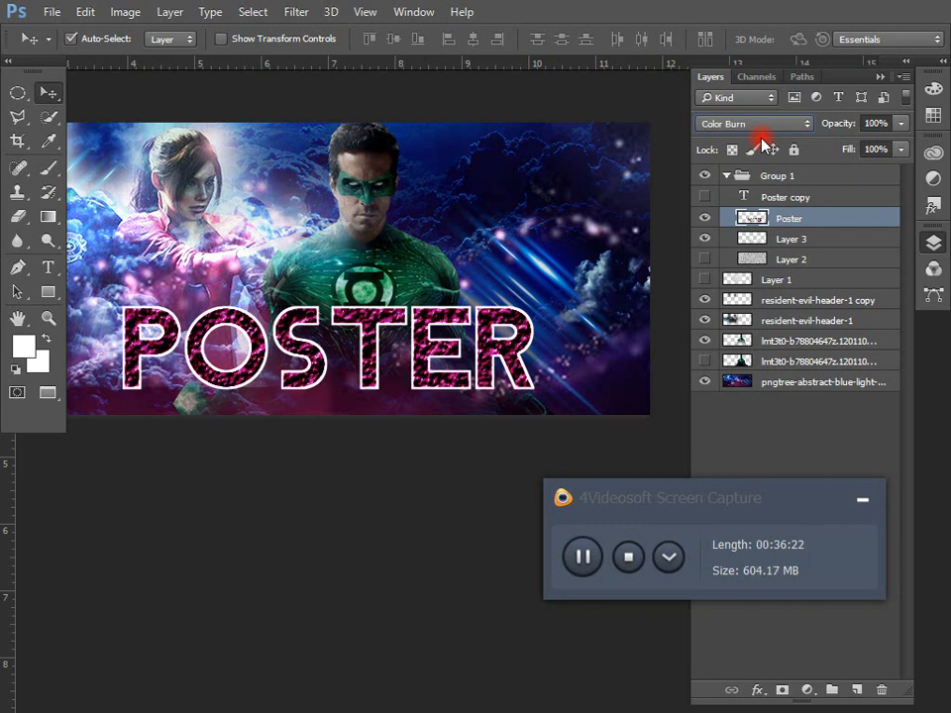
key(Up)
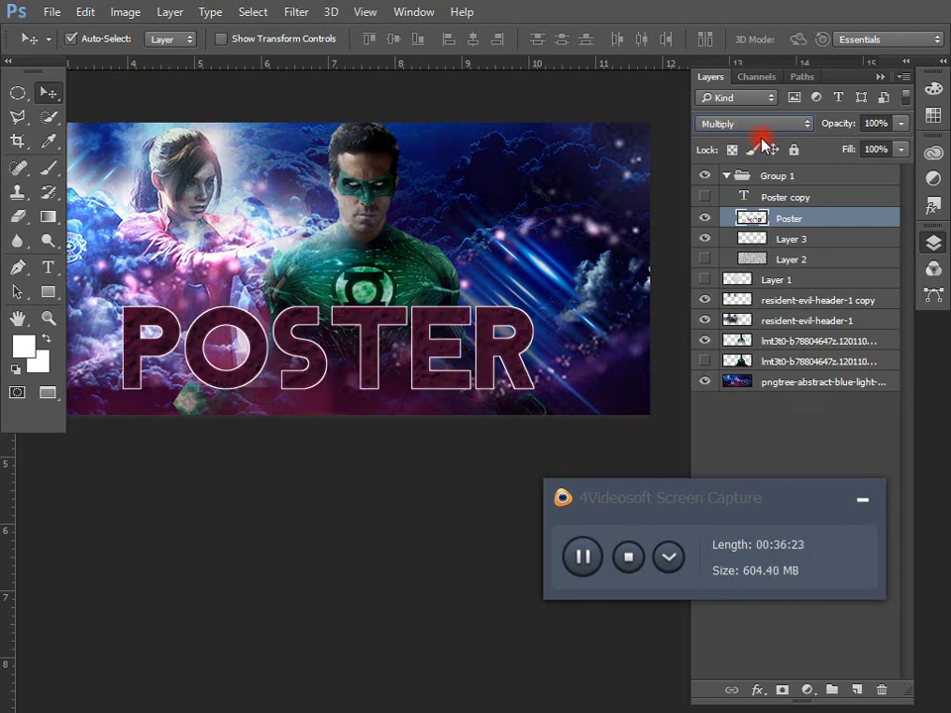
key(ctrl+plus)
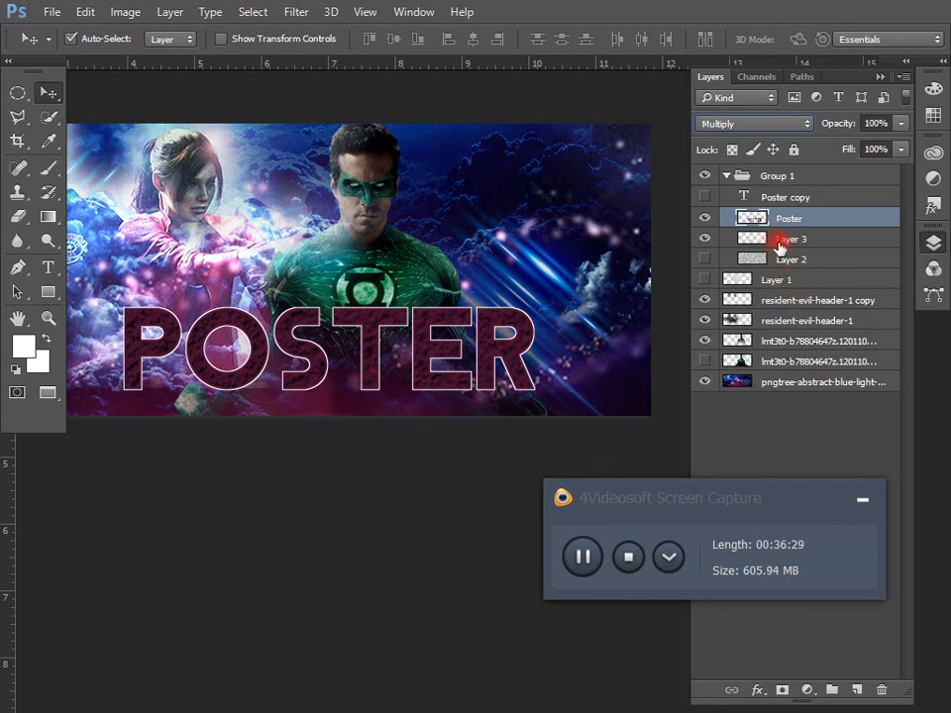
Merge the Poster layer with the stroked texture lettering on Layer 3.
ctrl+click(778, 244)
key(ctrl+e)
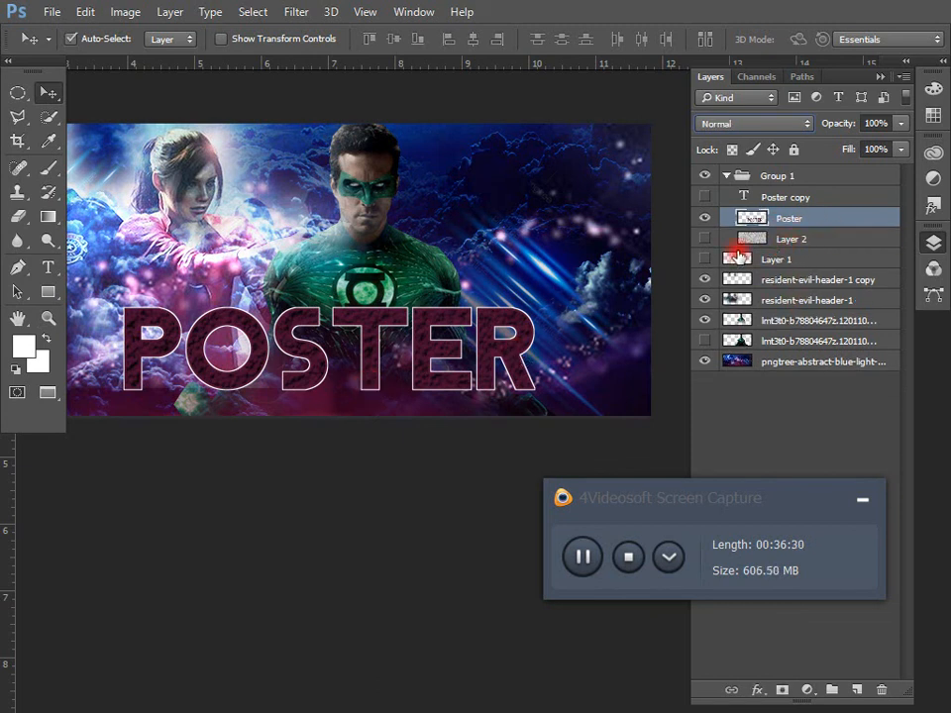
drag(425, 424, 594, 339)
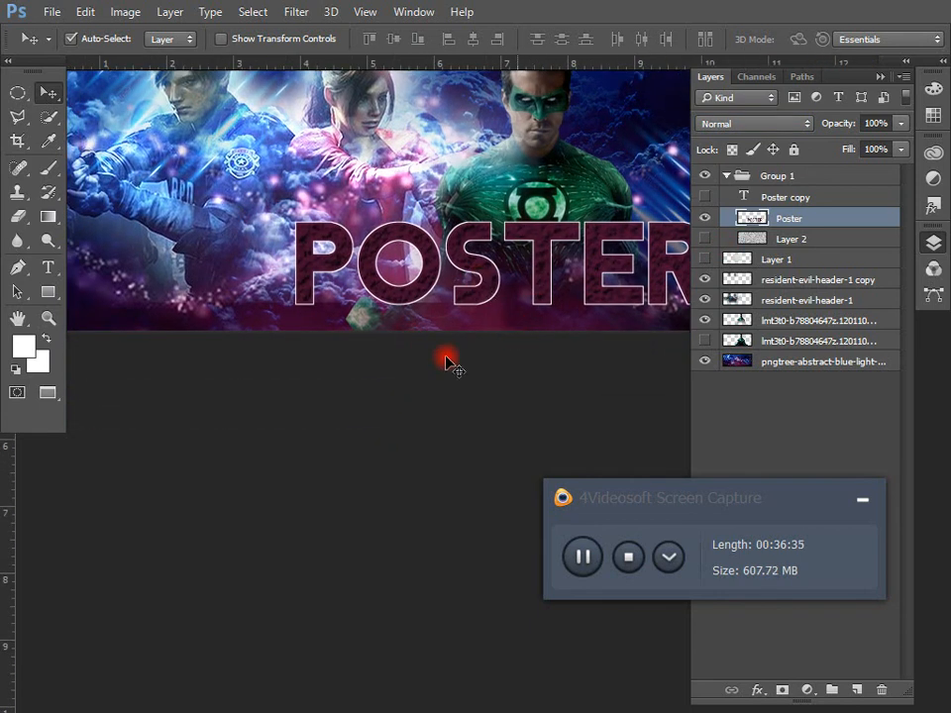